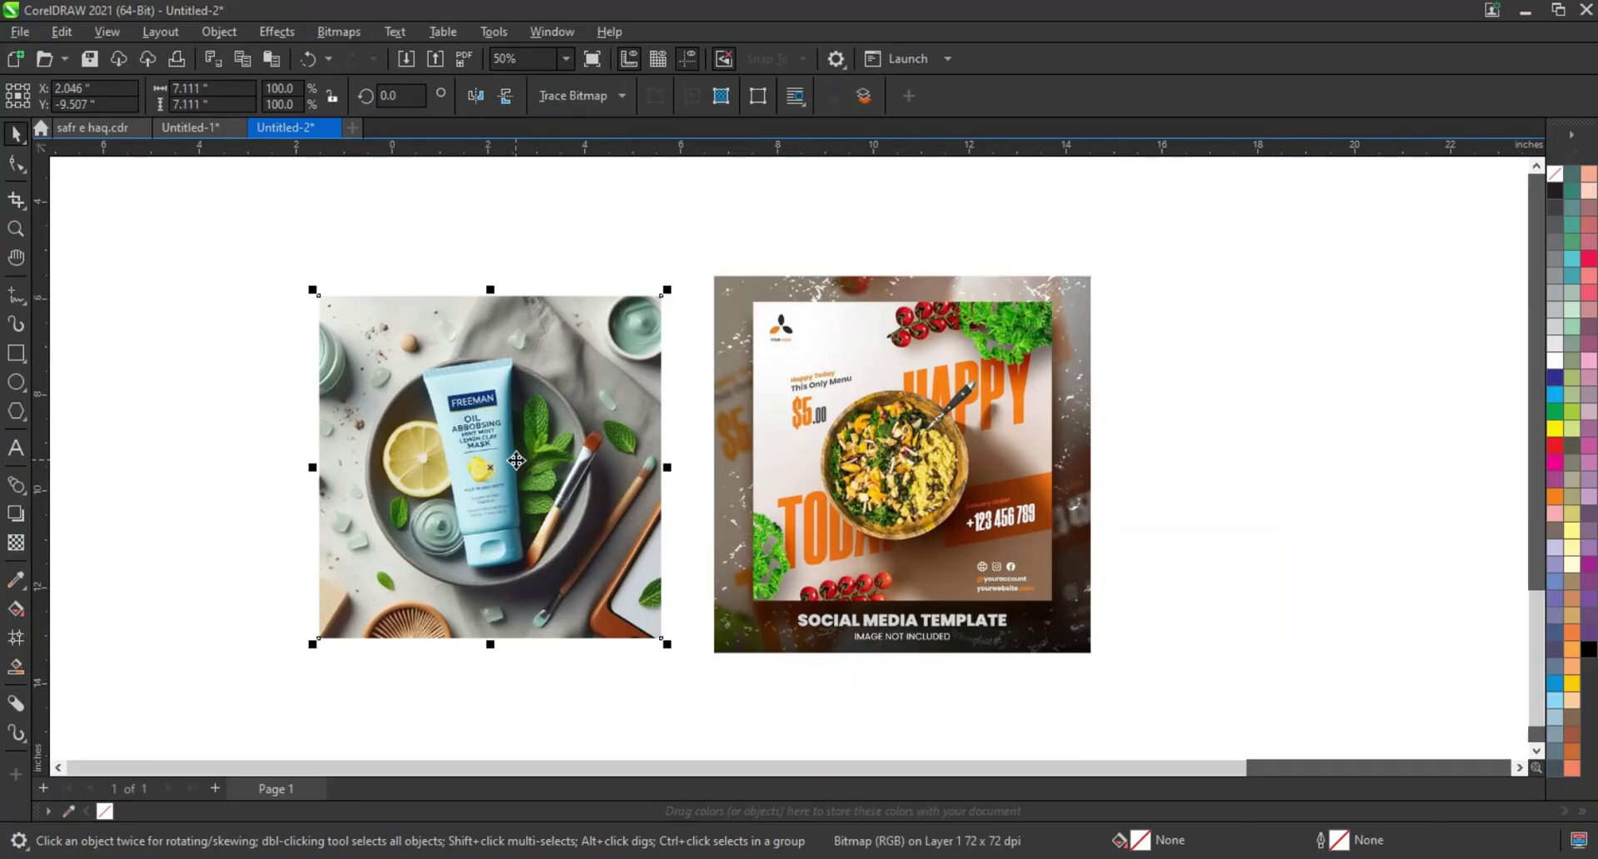
Move the Freeman clay mask photo far left and frame both images in view
key("shift+F2")
key("Escape")
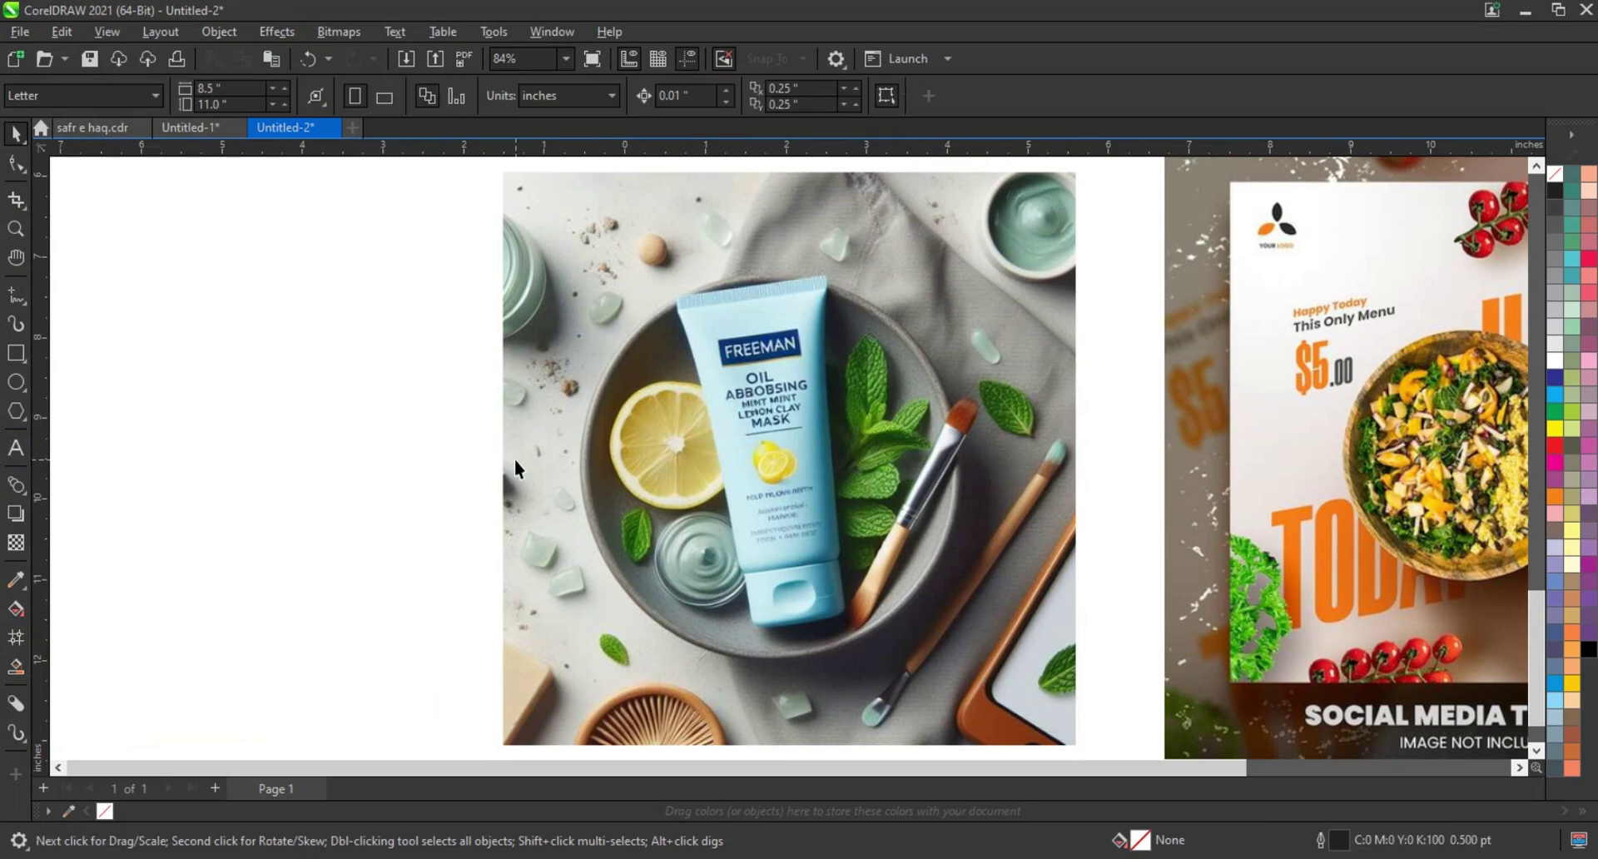
scroll(514, 460, "down", 2)
left_click_drag(626, 445, 236, 433)
left_click(629, 453)
key("z")
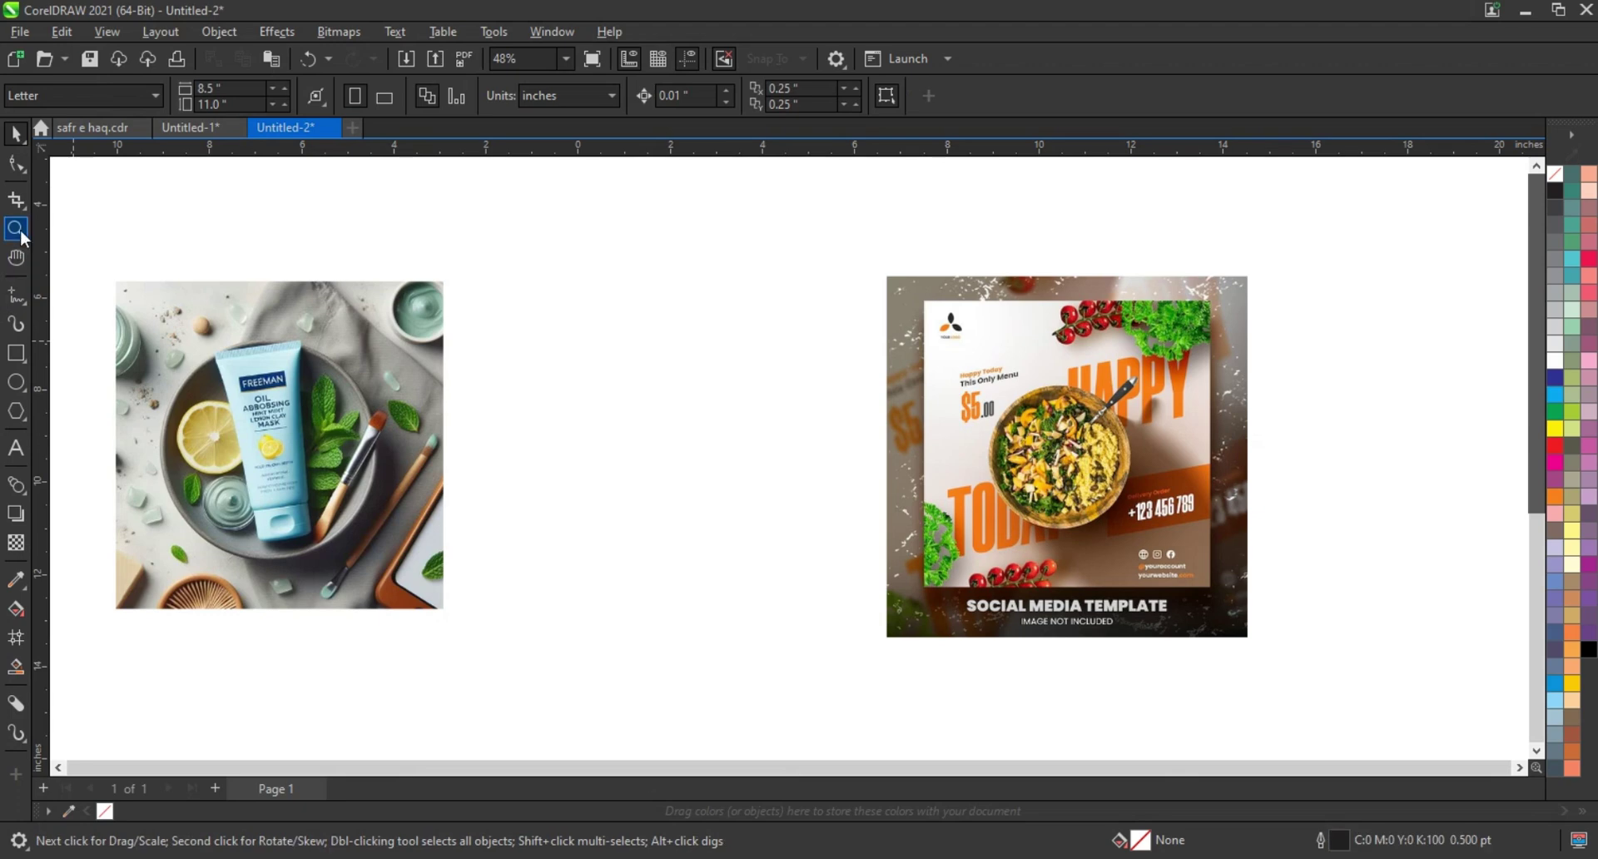
left_click_drag(142, 246, 1291, 648)
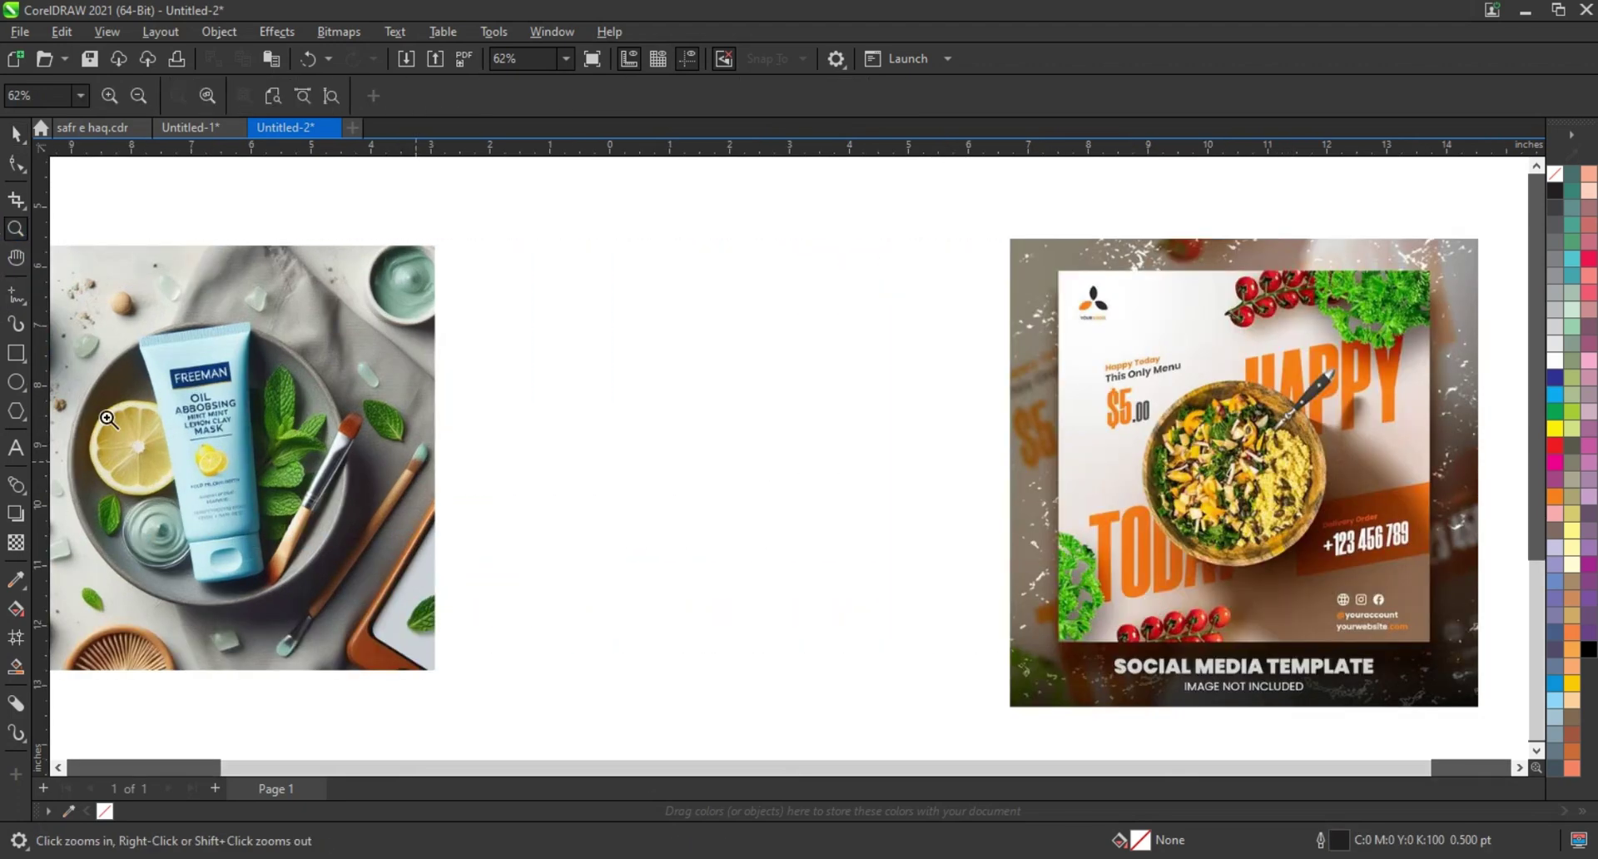
Draw a large square between the product photo and the template
key("F6")
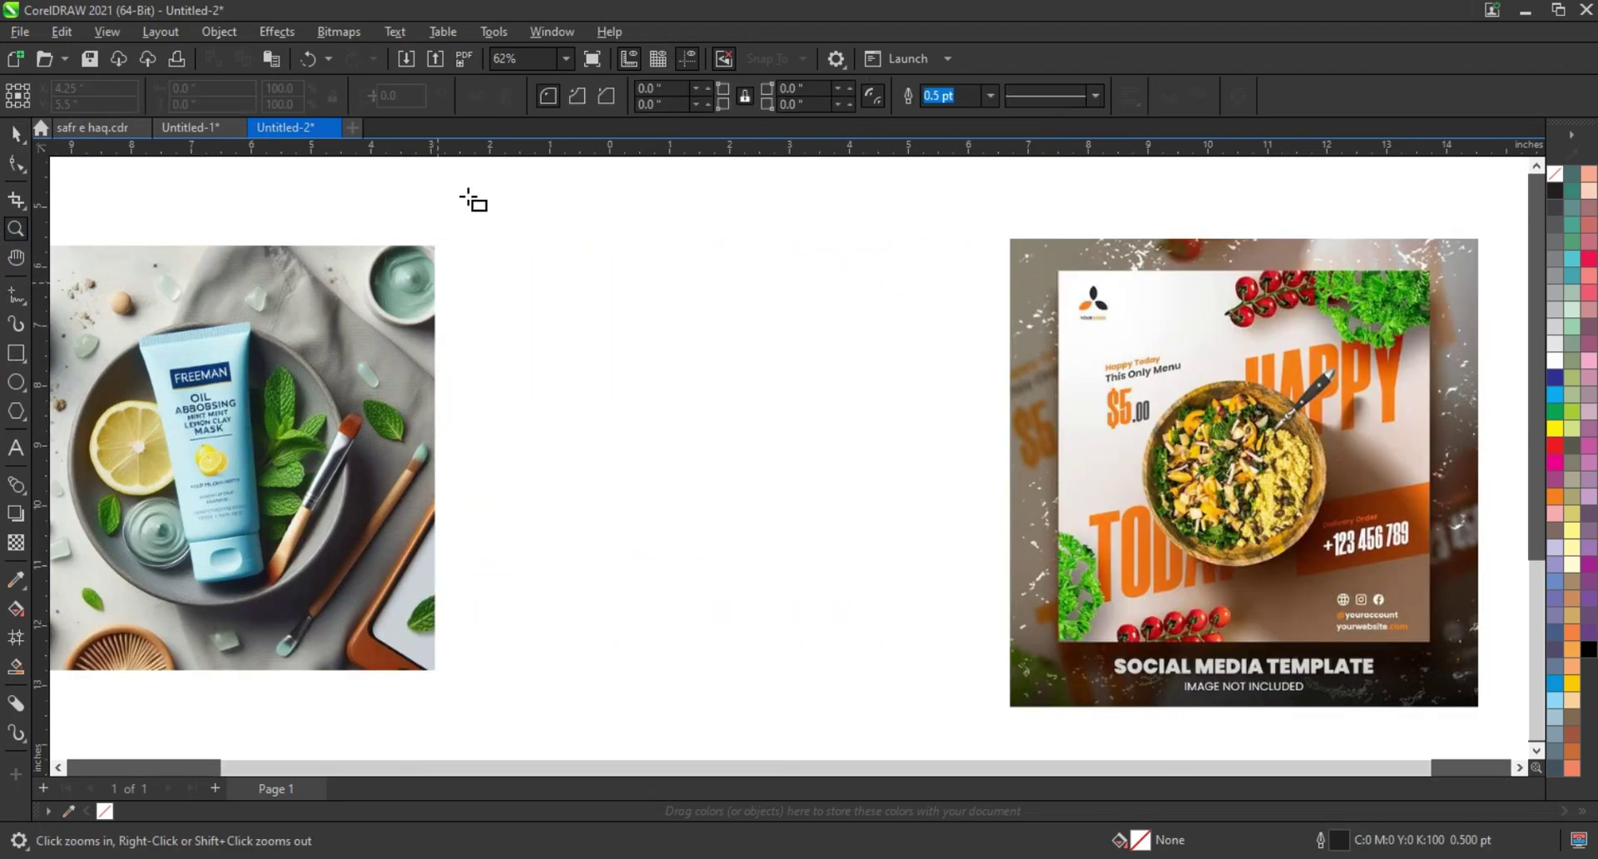
left_click_drag(467, 197, 836, 718)
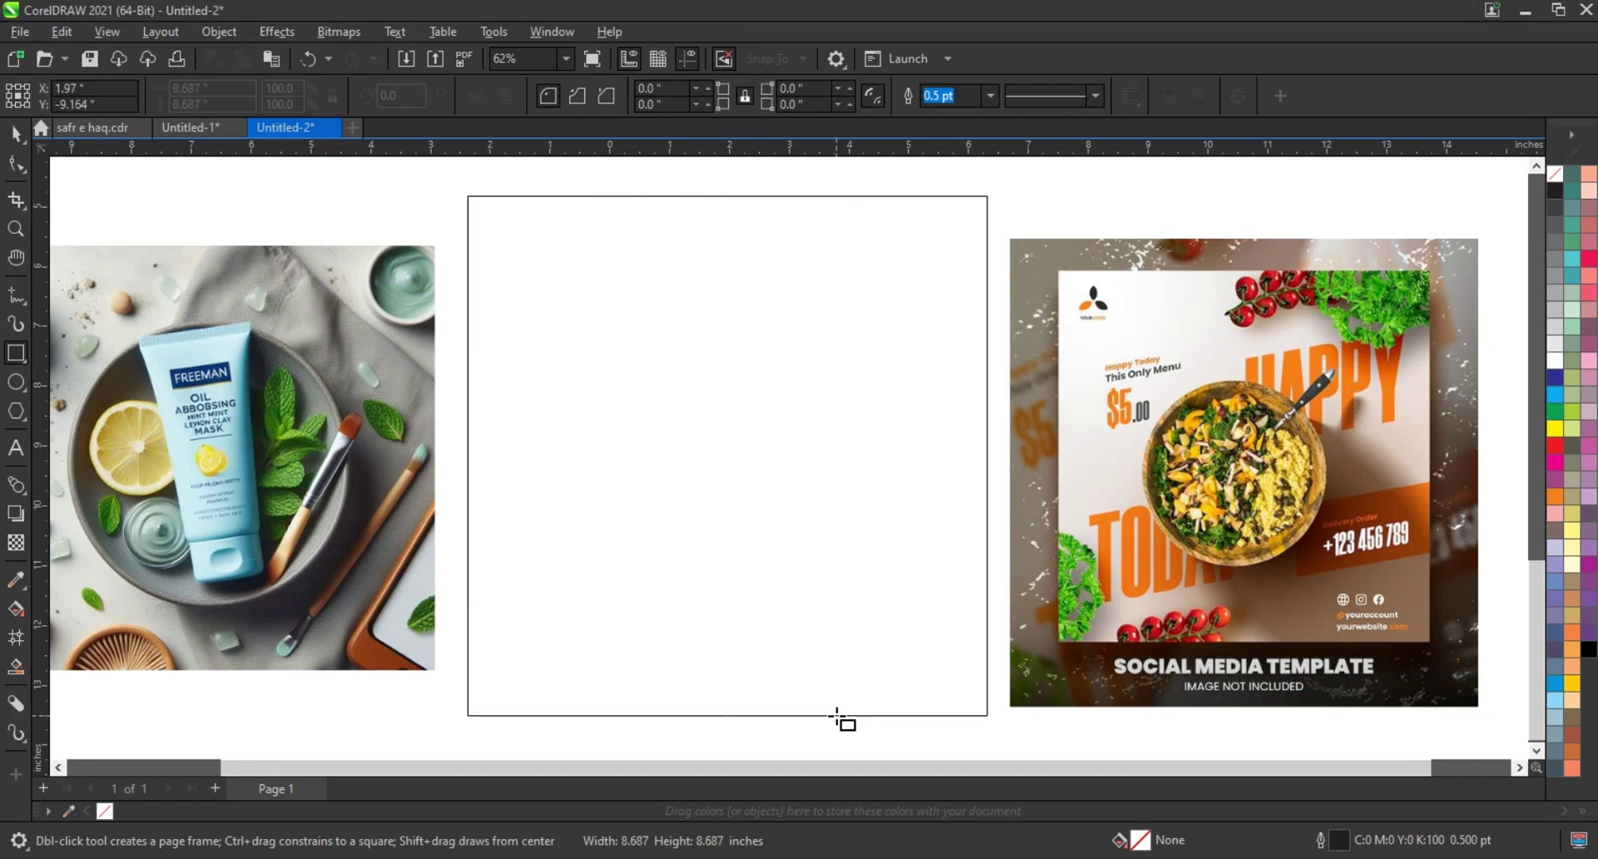
left_click_drag(836, 717, 836, 717)
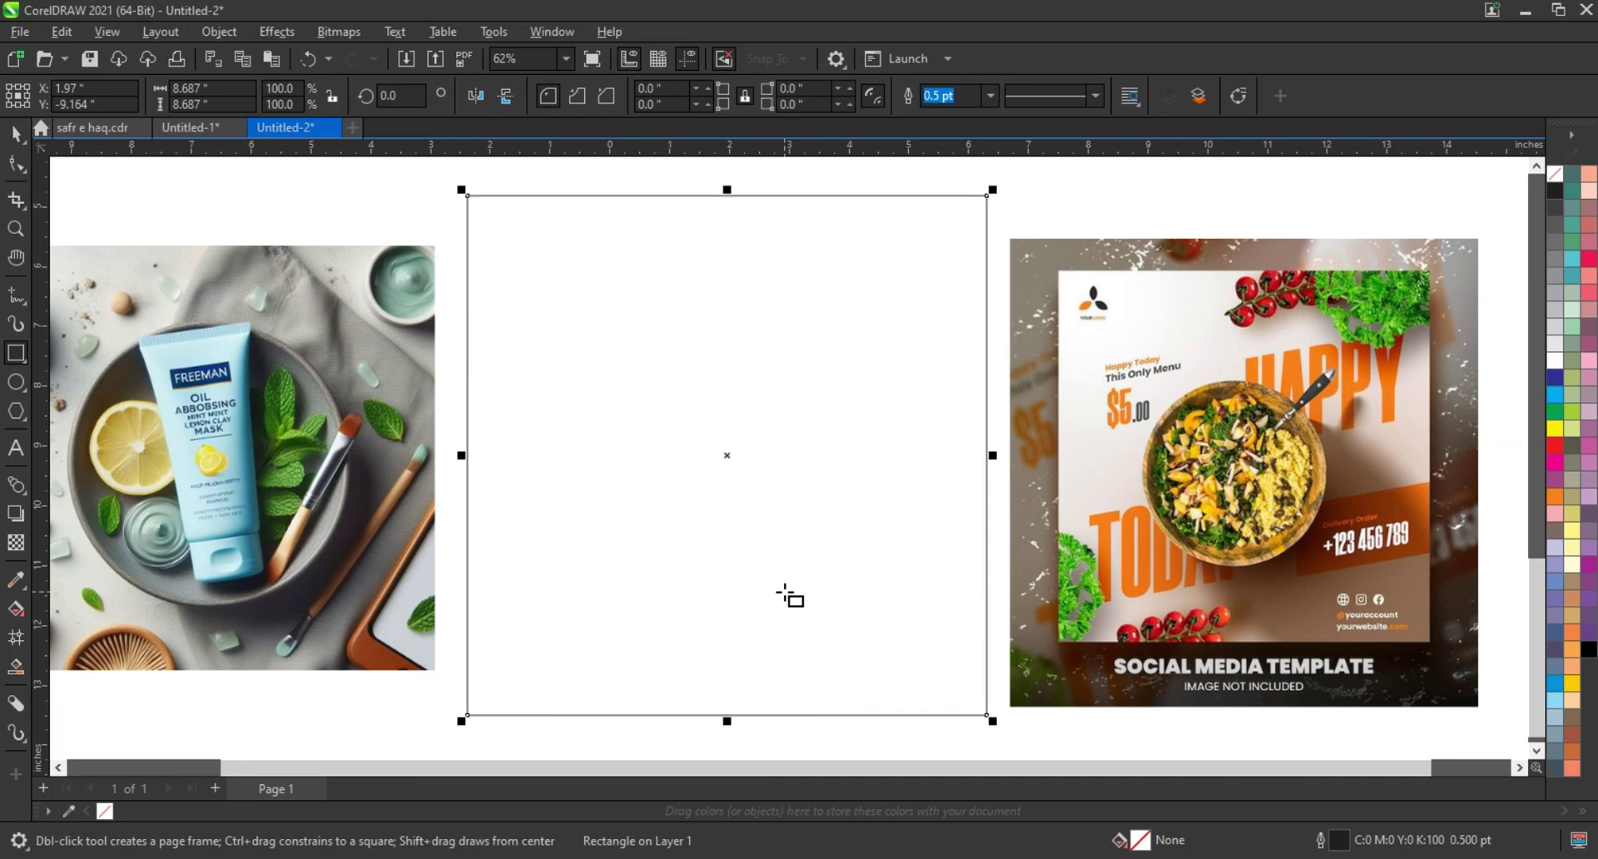
Fill the square with teal #61AABD sampled from the mask tube
left_click(15, 580)
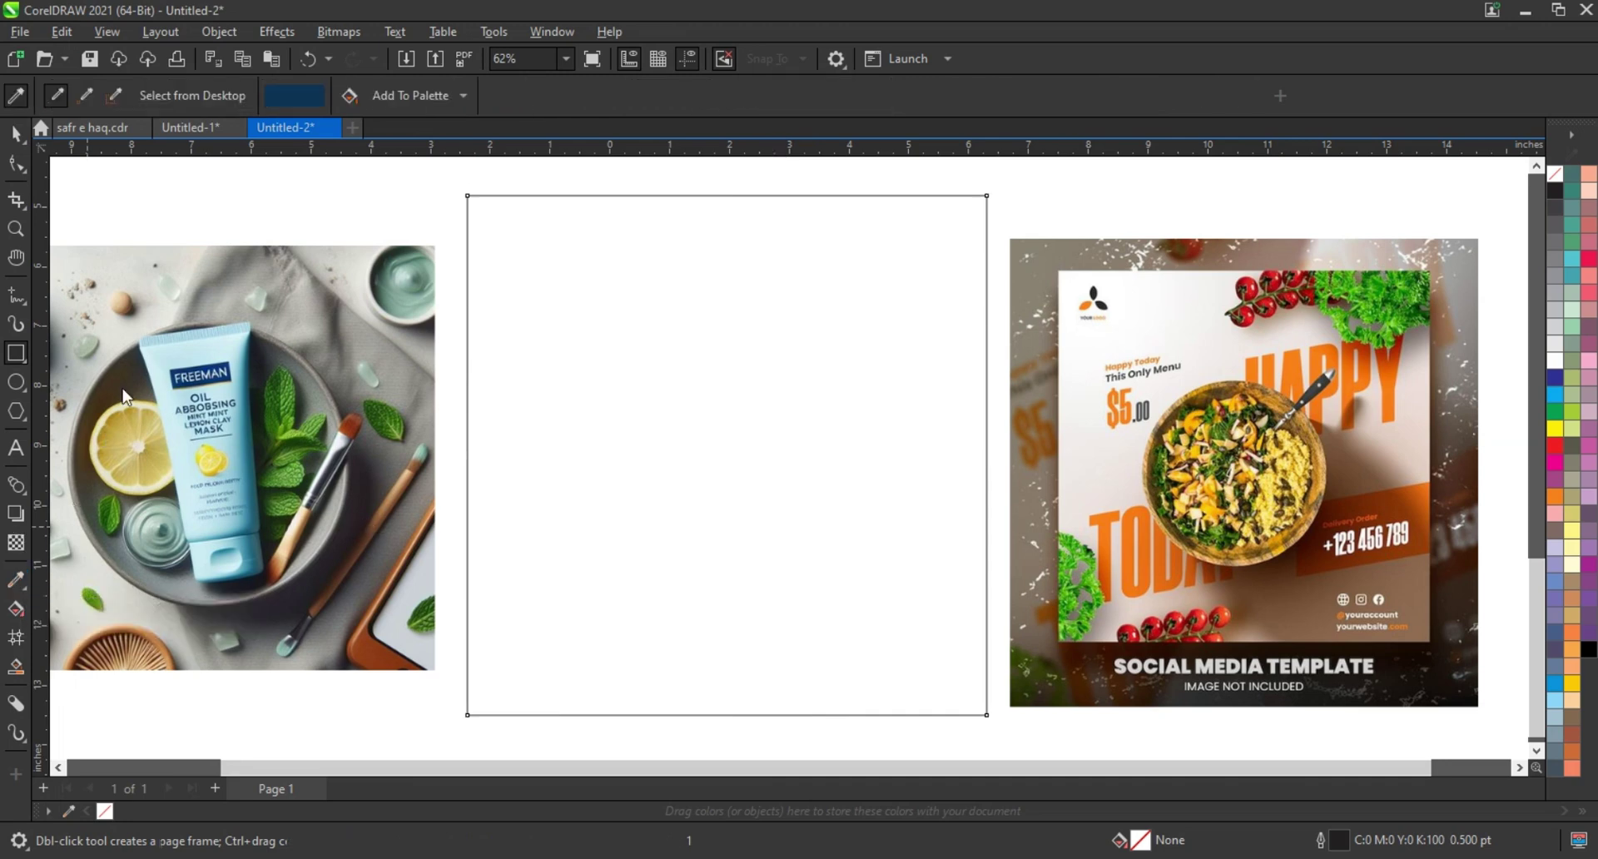
left_click(154, 342)
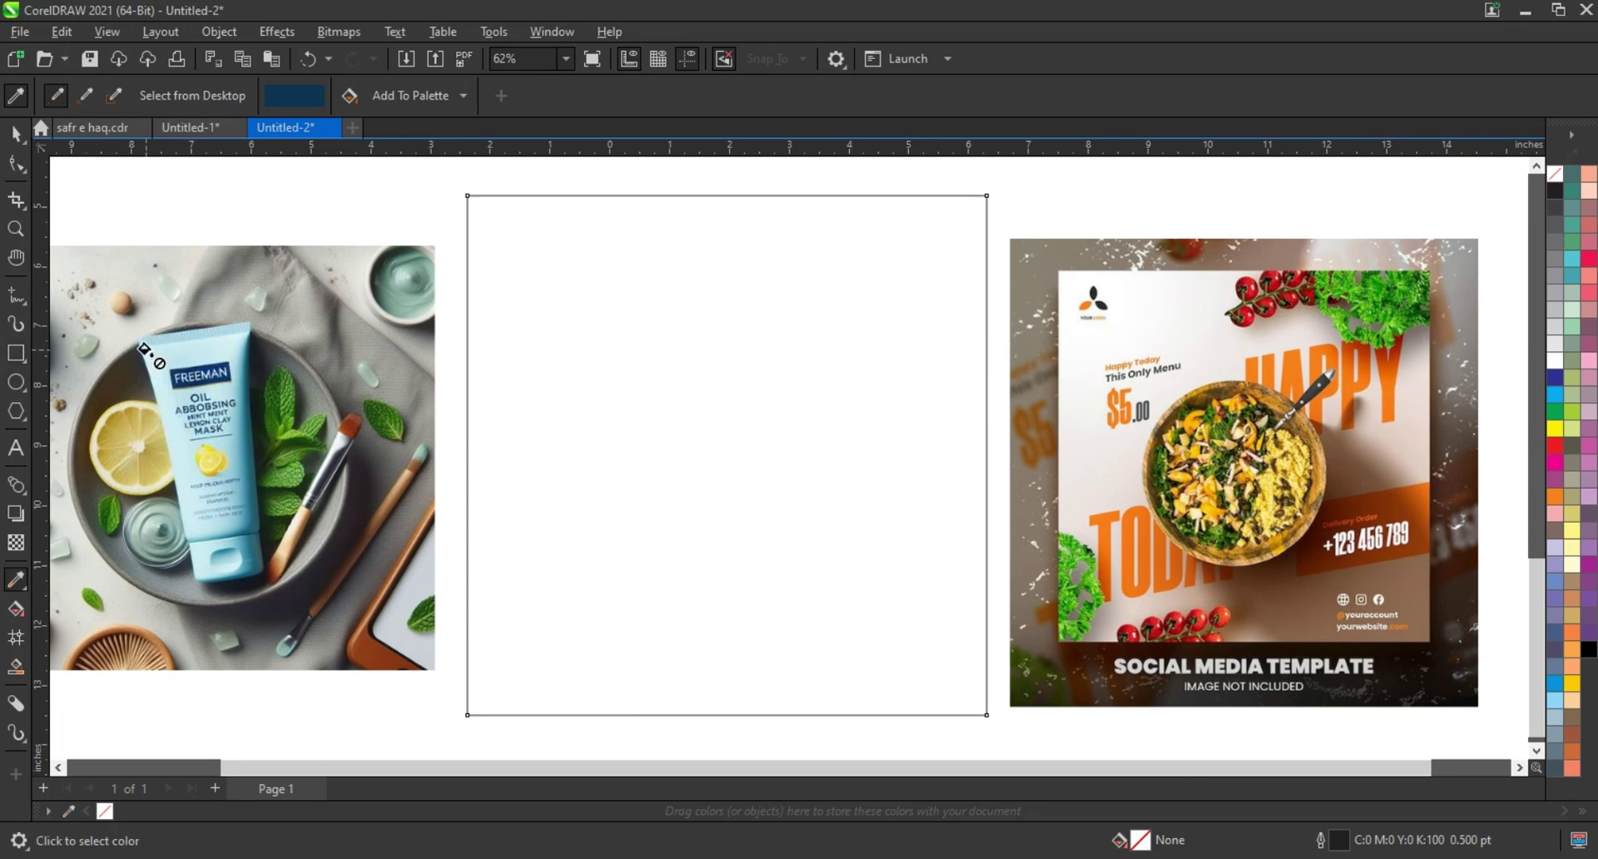
left_click(493, 367)
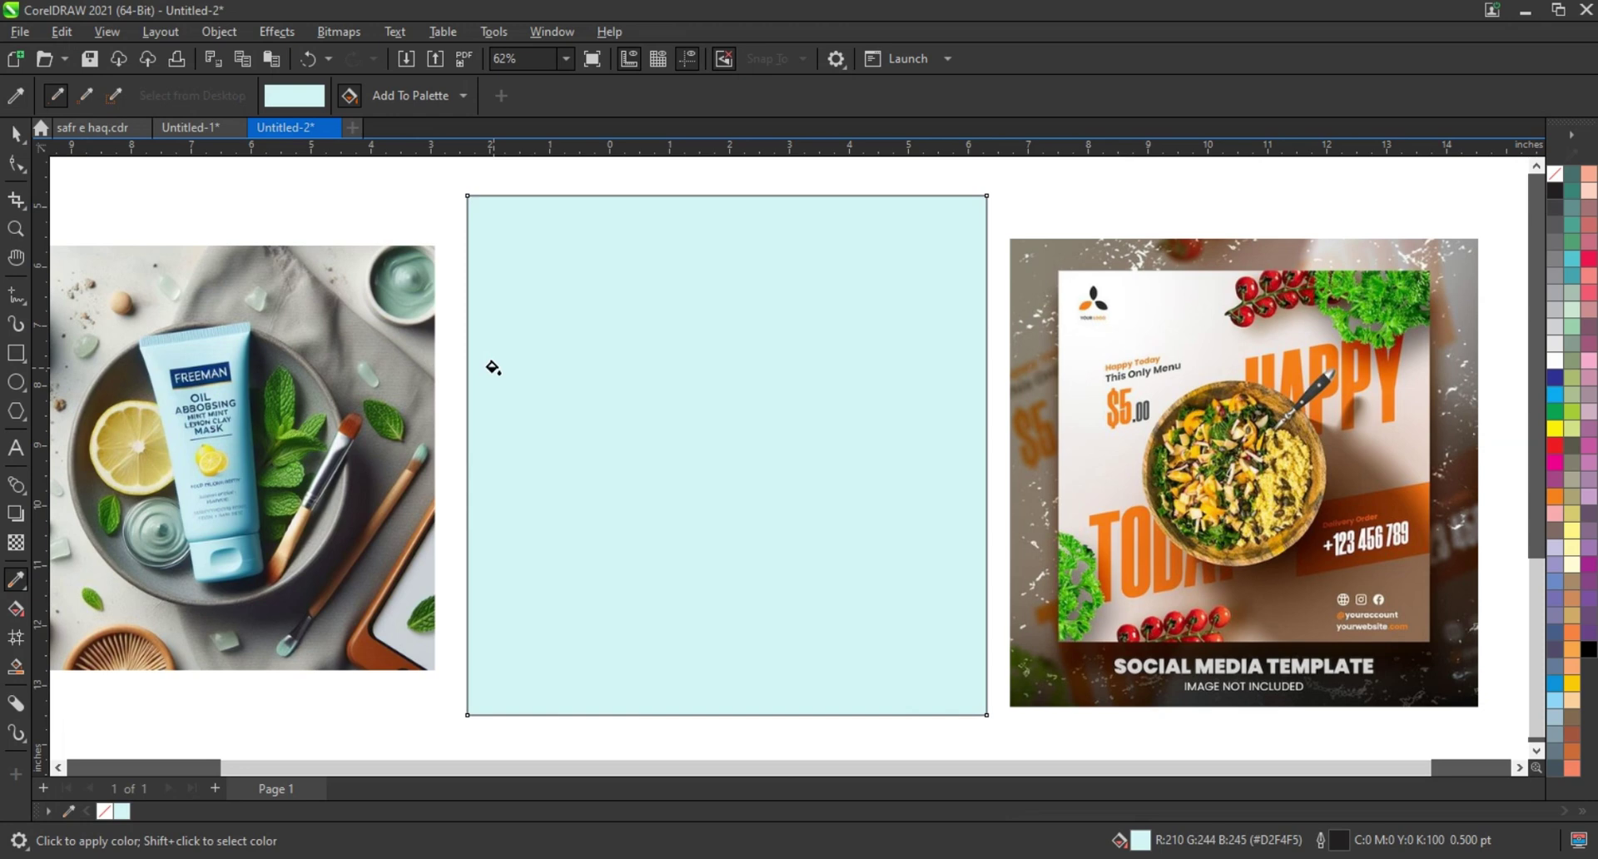
key("space")
key("space")
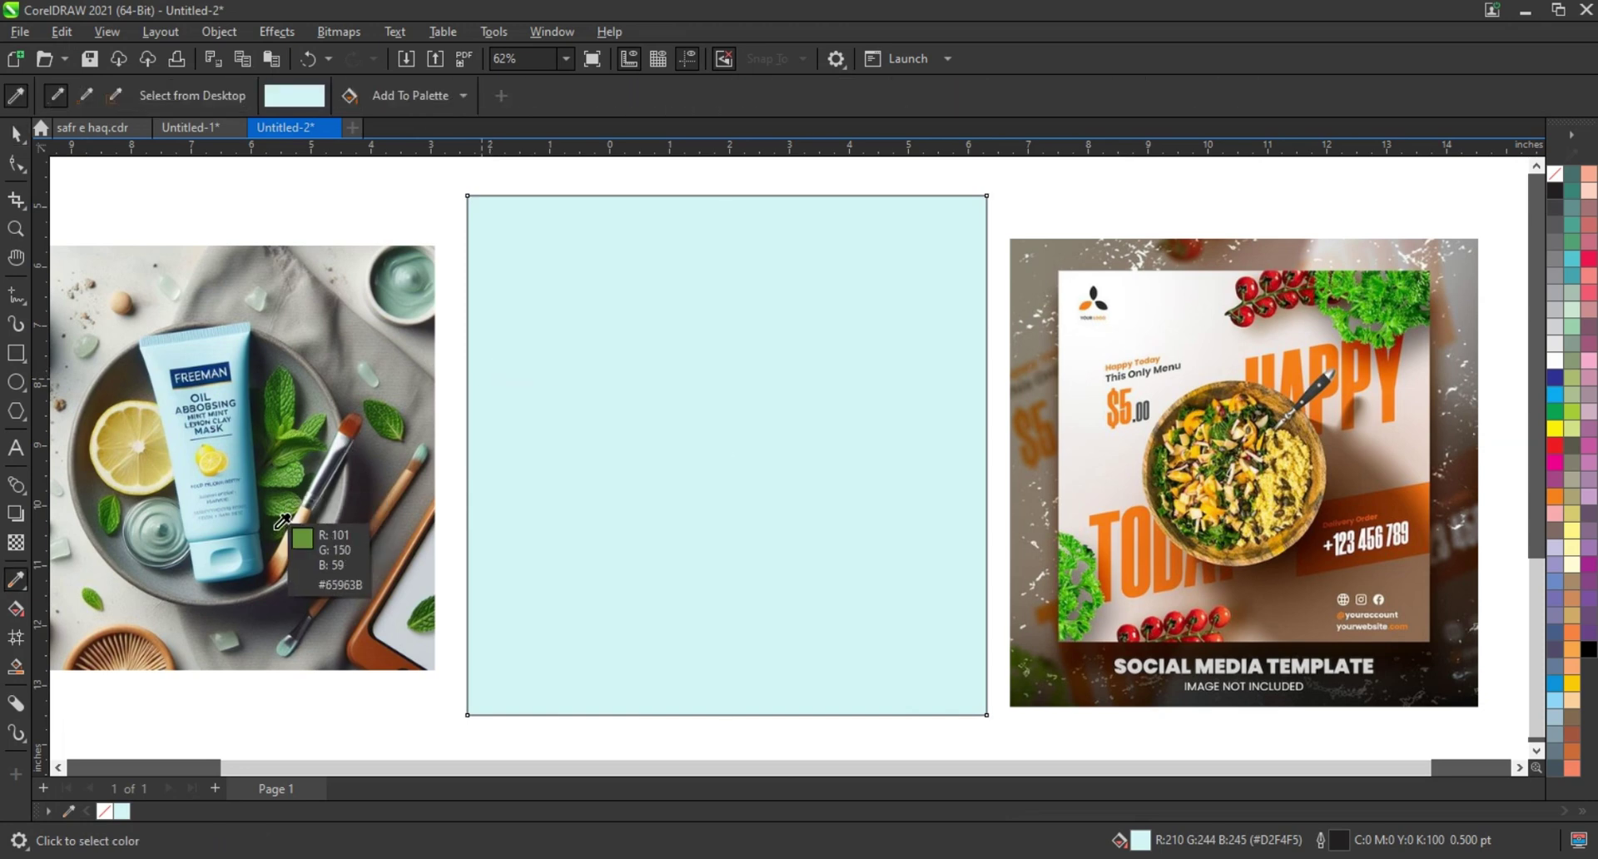
left_click(244, 539)
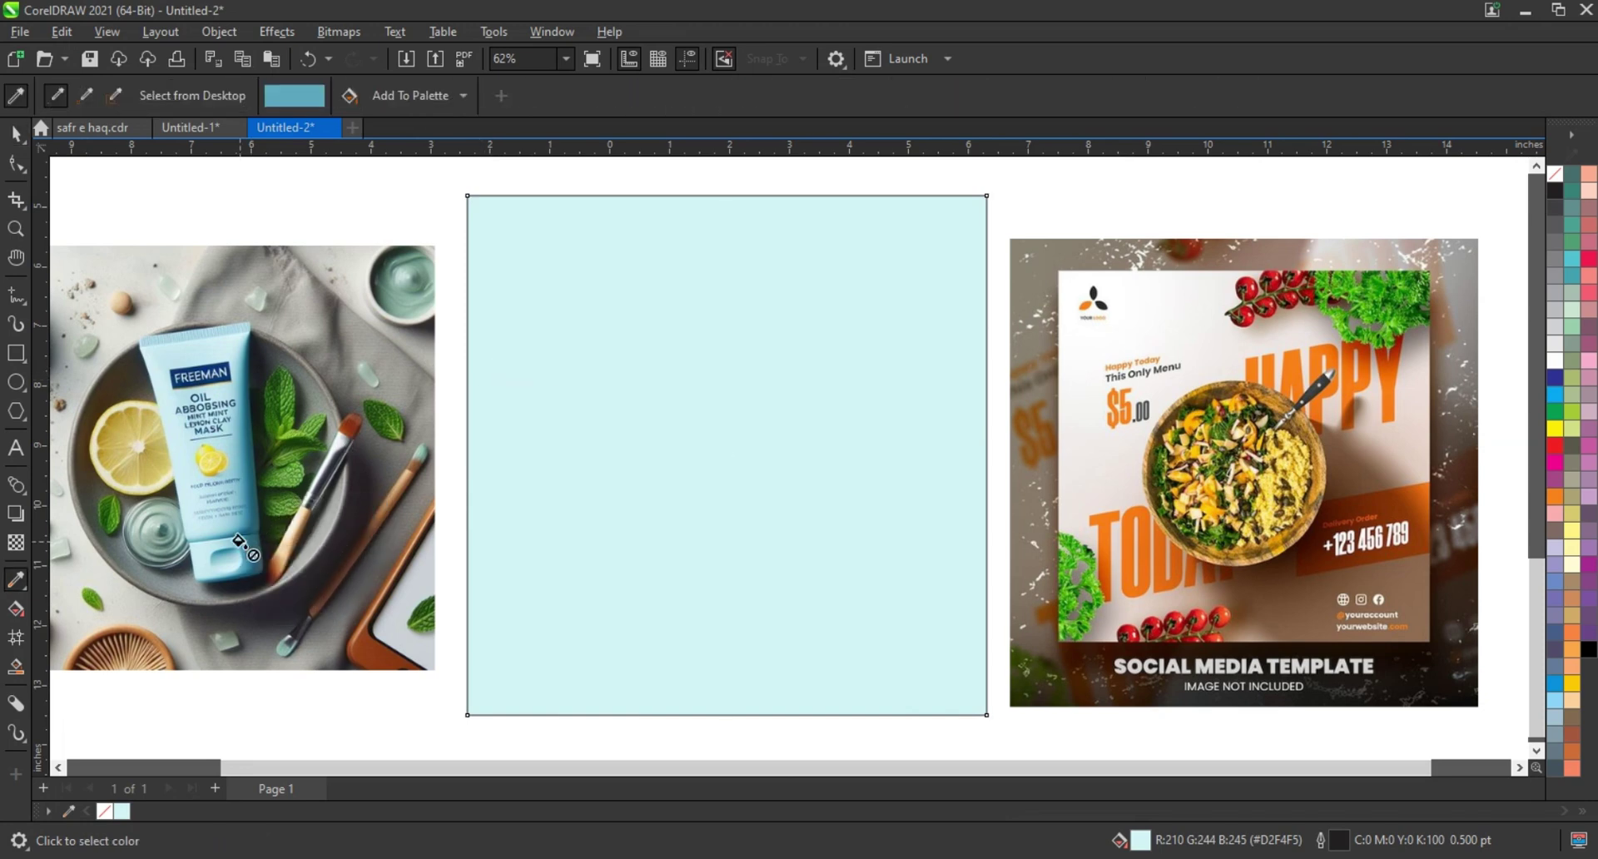
left_click(671, 581)
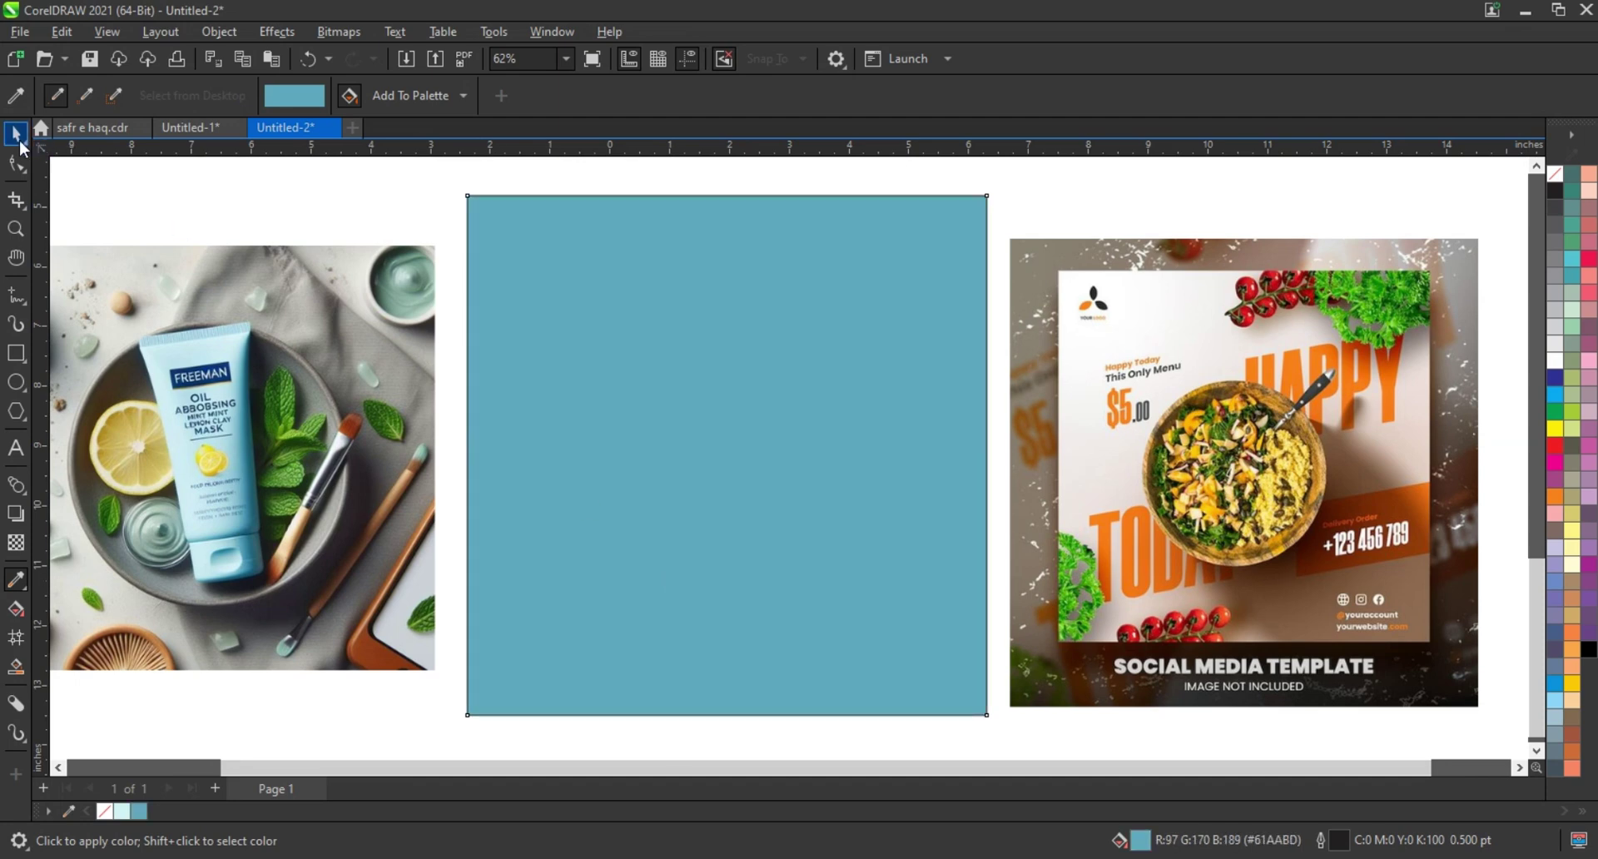
left_click(16, 133)
left_click(253, 175)
left_click(603, 382)
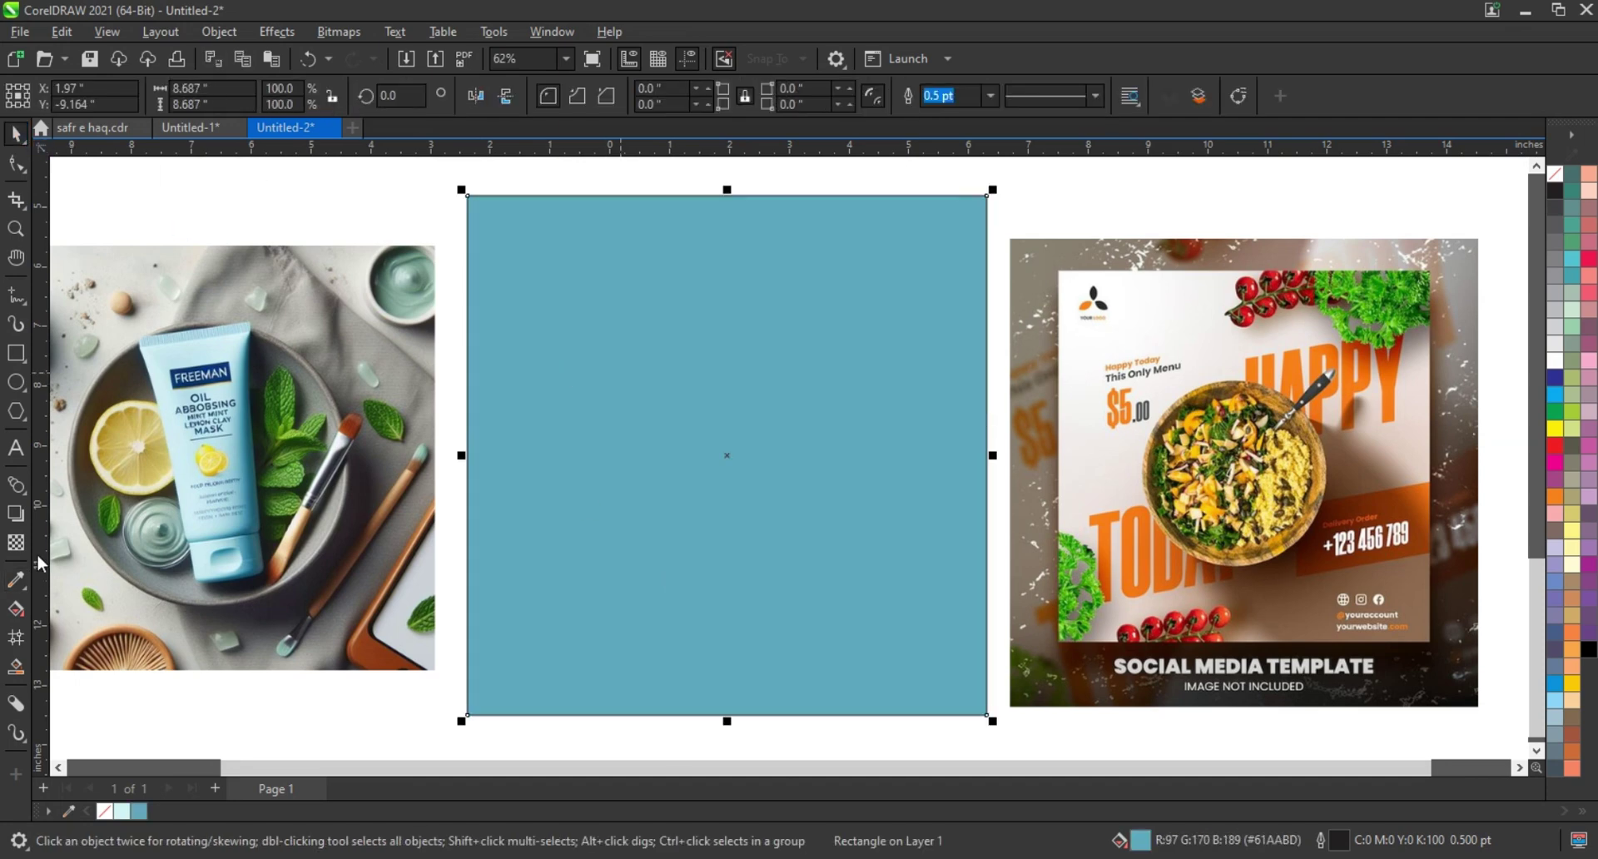
Give the square a diagonal fountain fill from light cyan top-left to teal bottom-right
key("g")
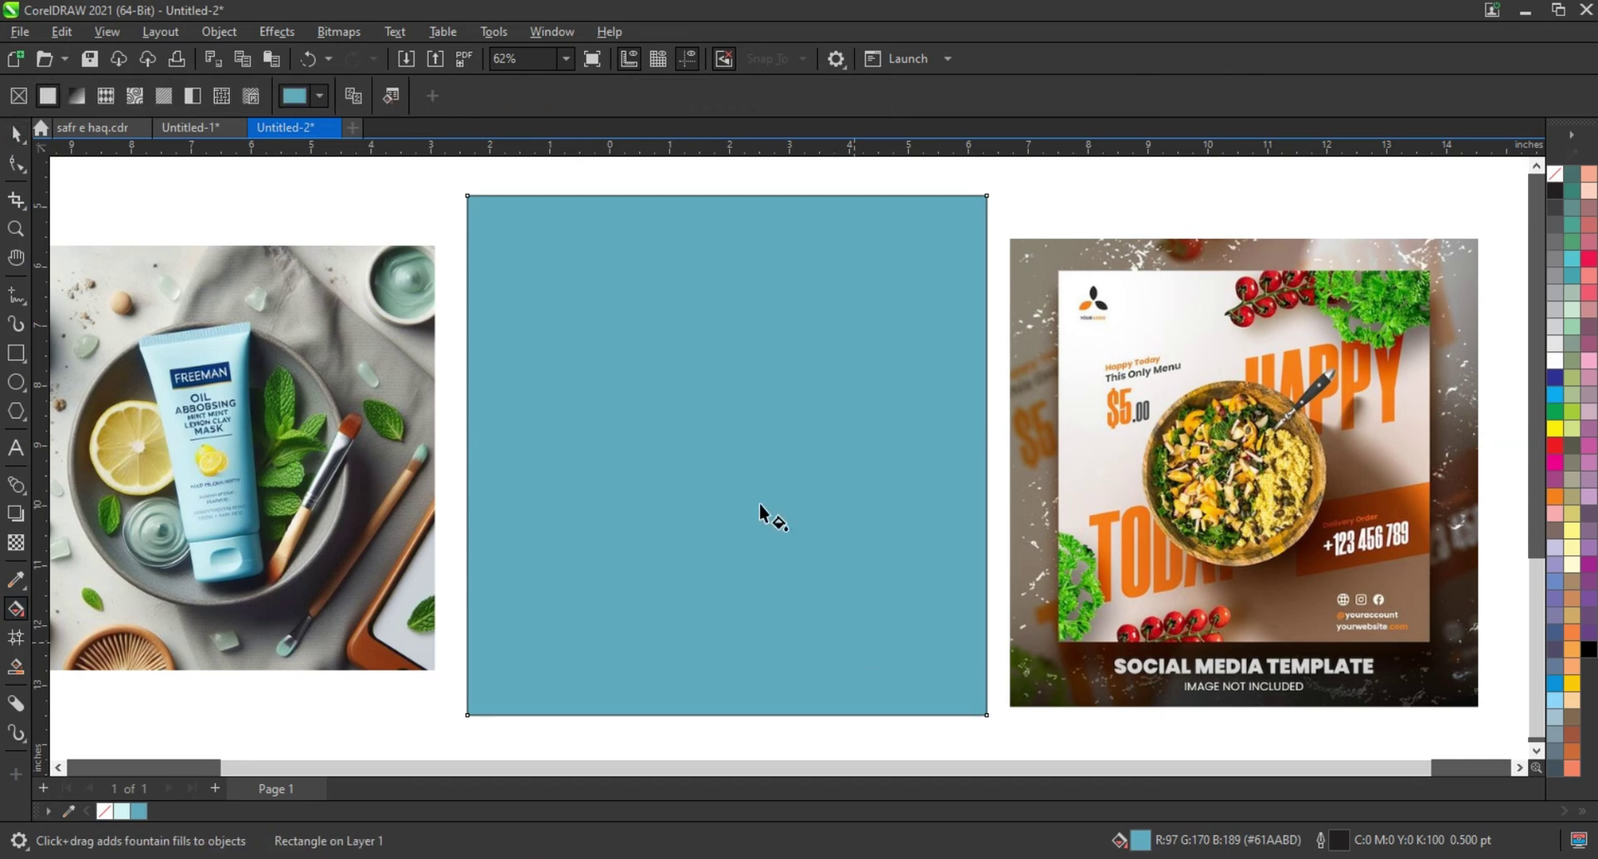
left_click_drag(631, 331, 854, 641)
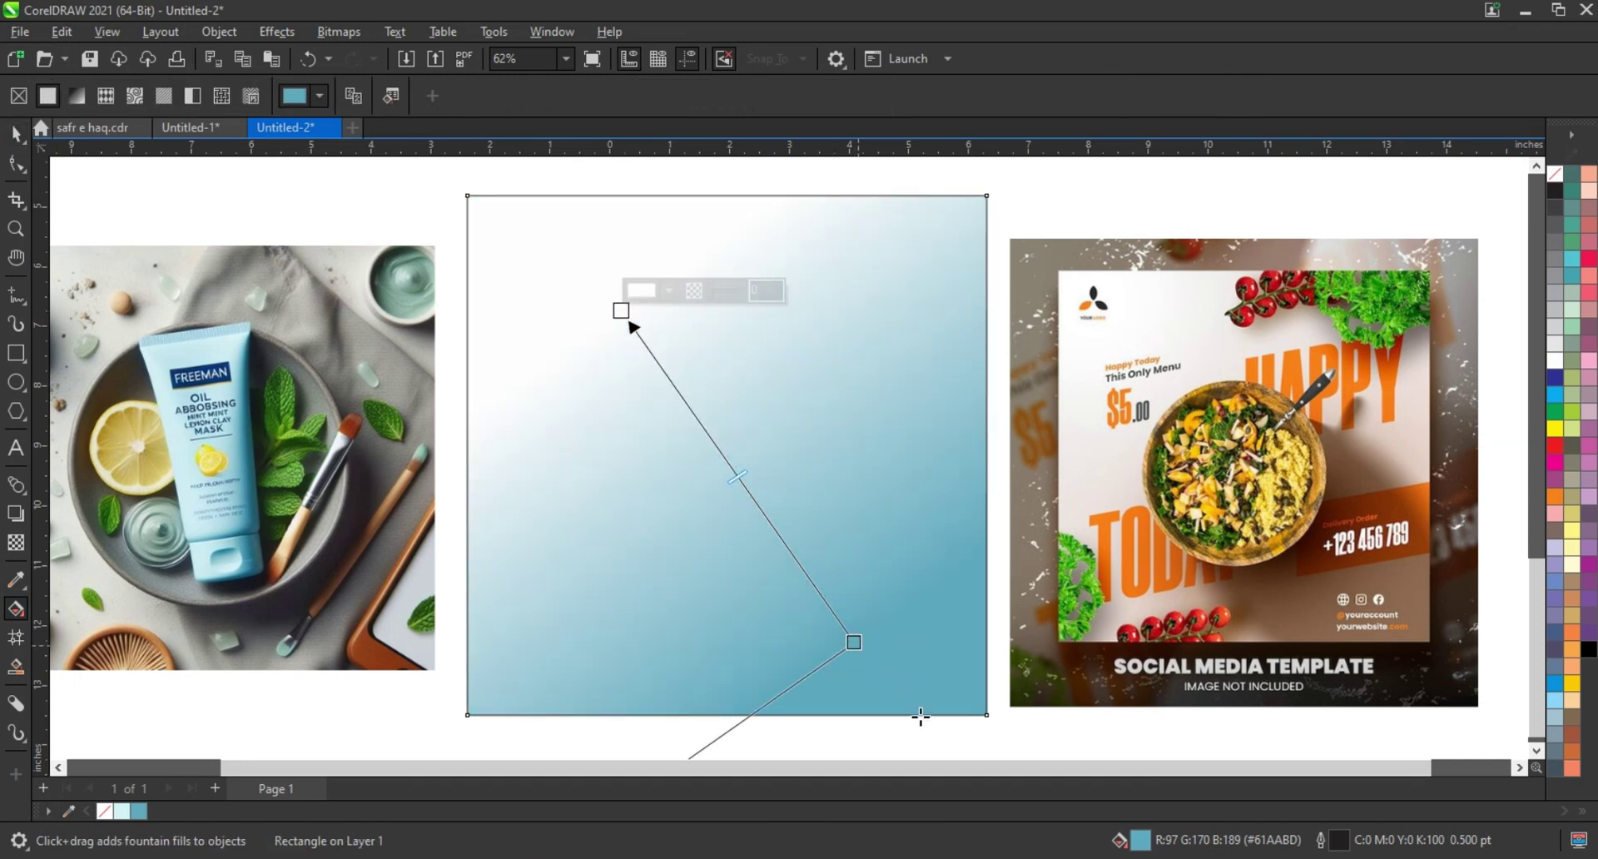
left_click_drag(854, 642, 922, 721)
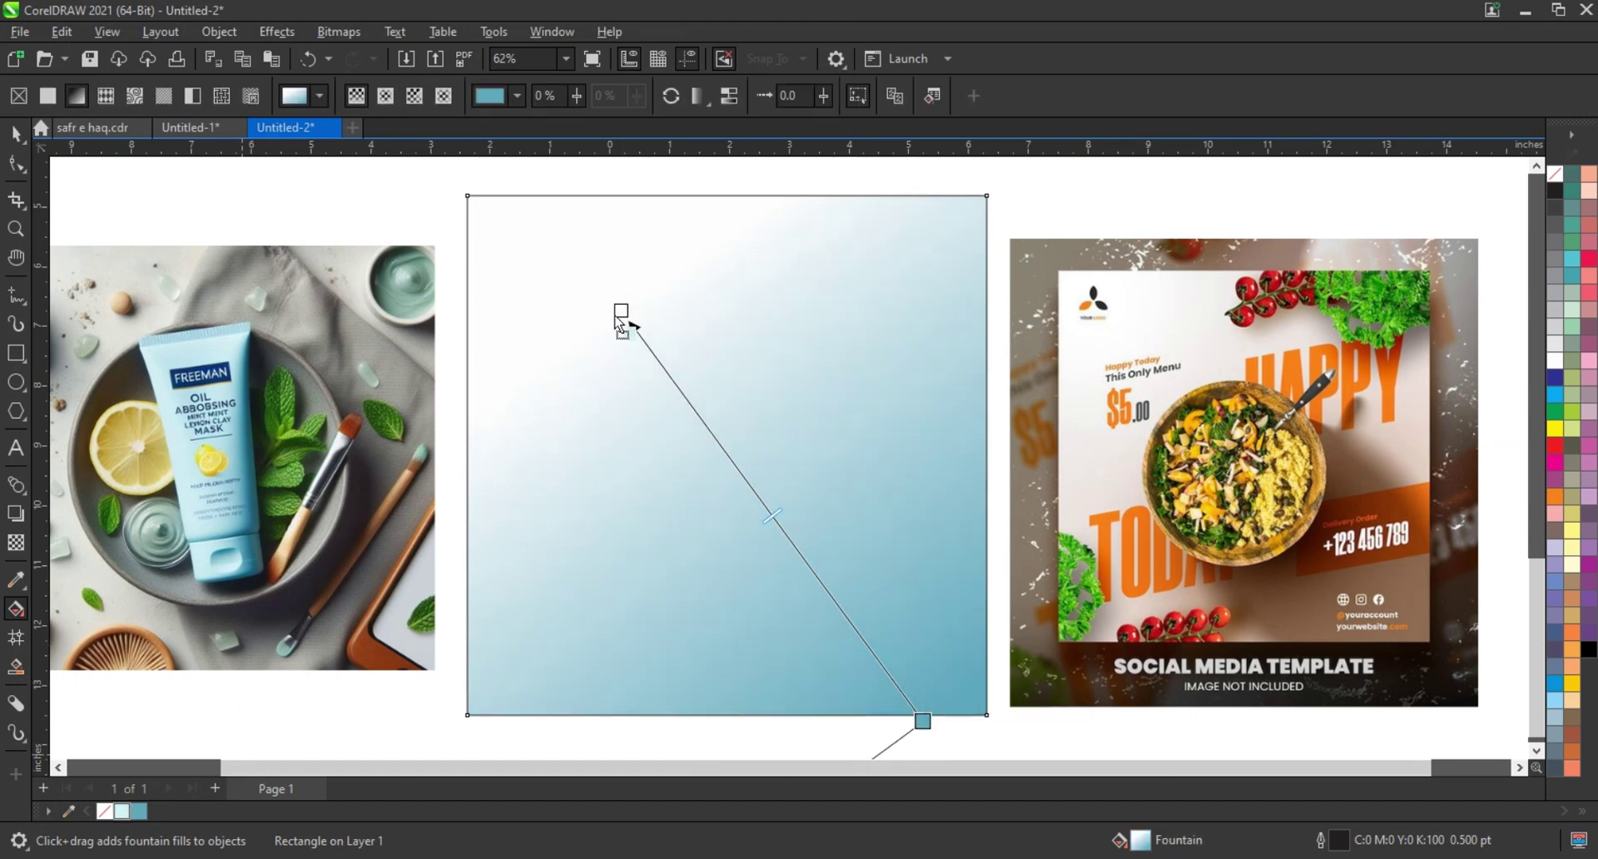
left_click_drag(618, 315, 621, 312)
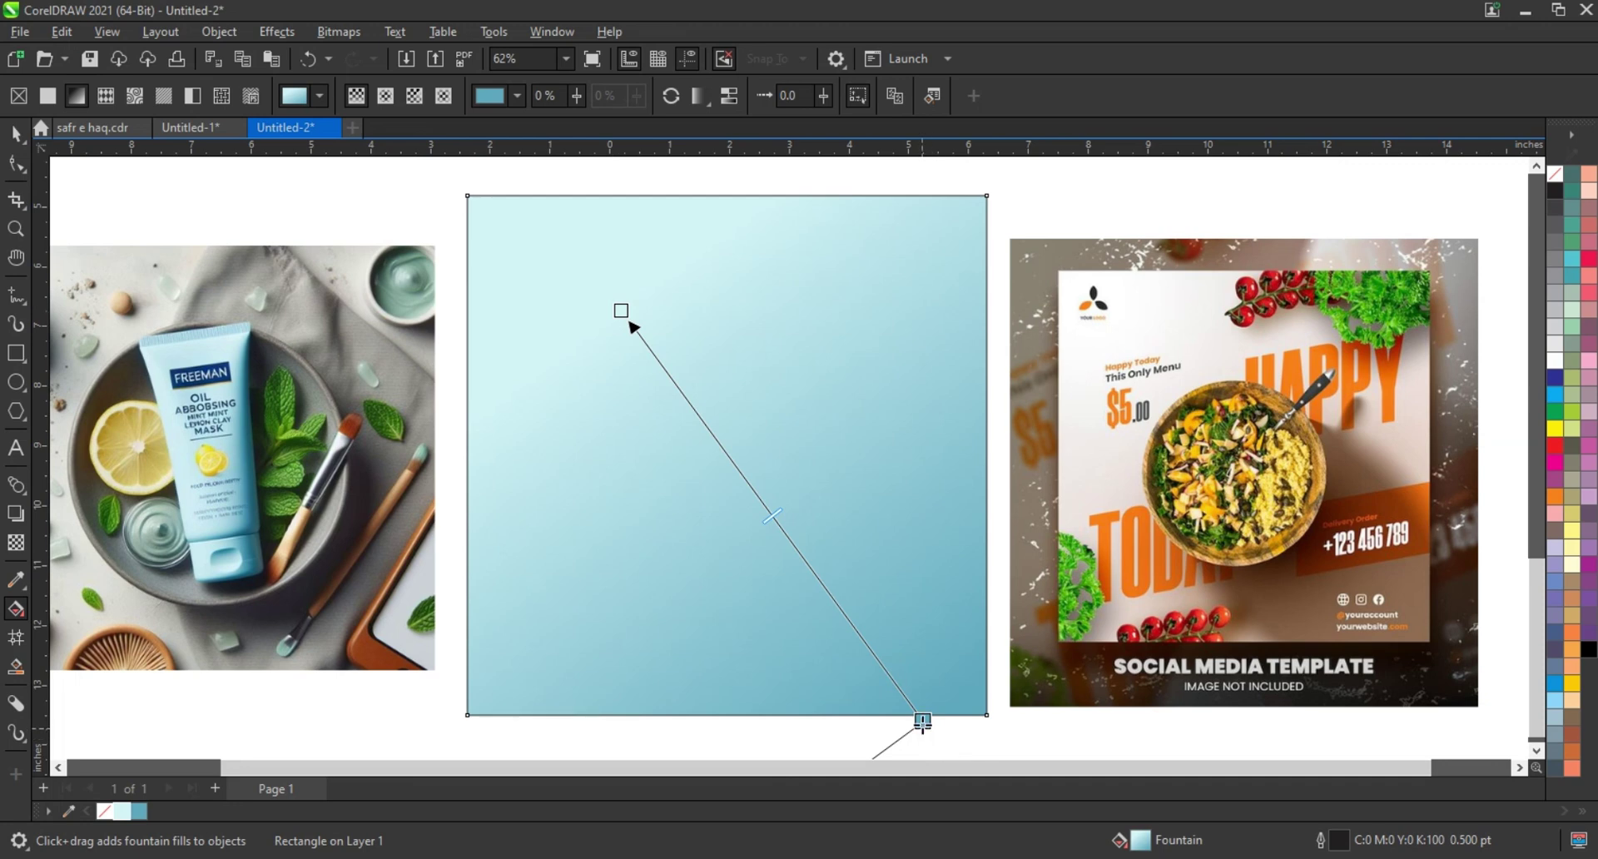
left_click_drag(922, 720, 929, 733)
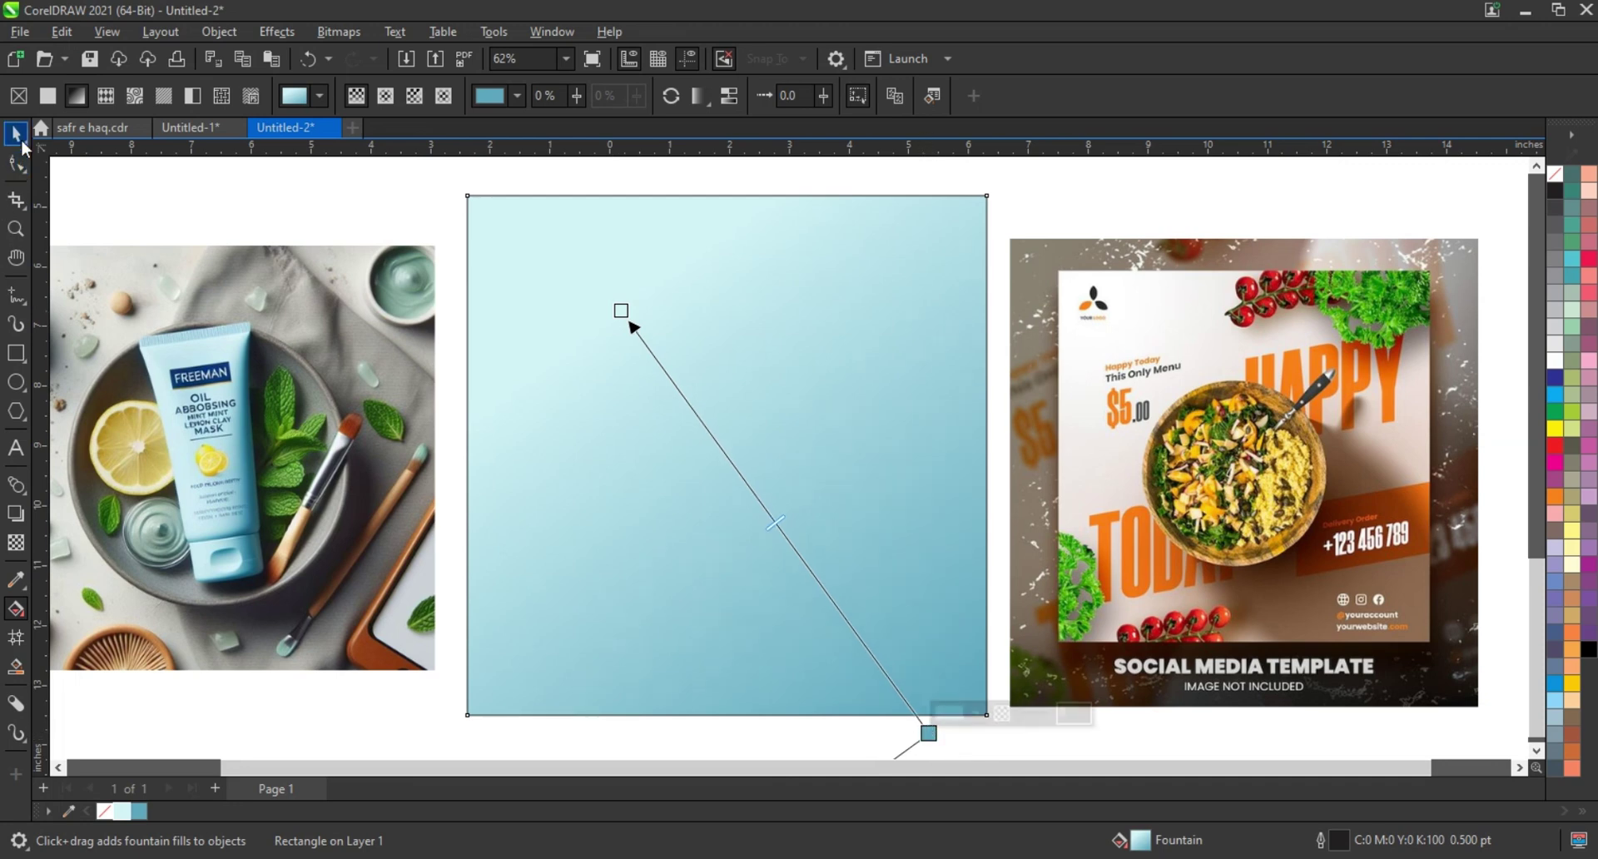
Remove the square's outline
left_click(21, 143)
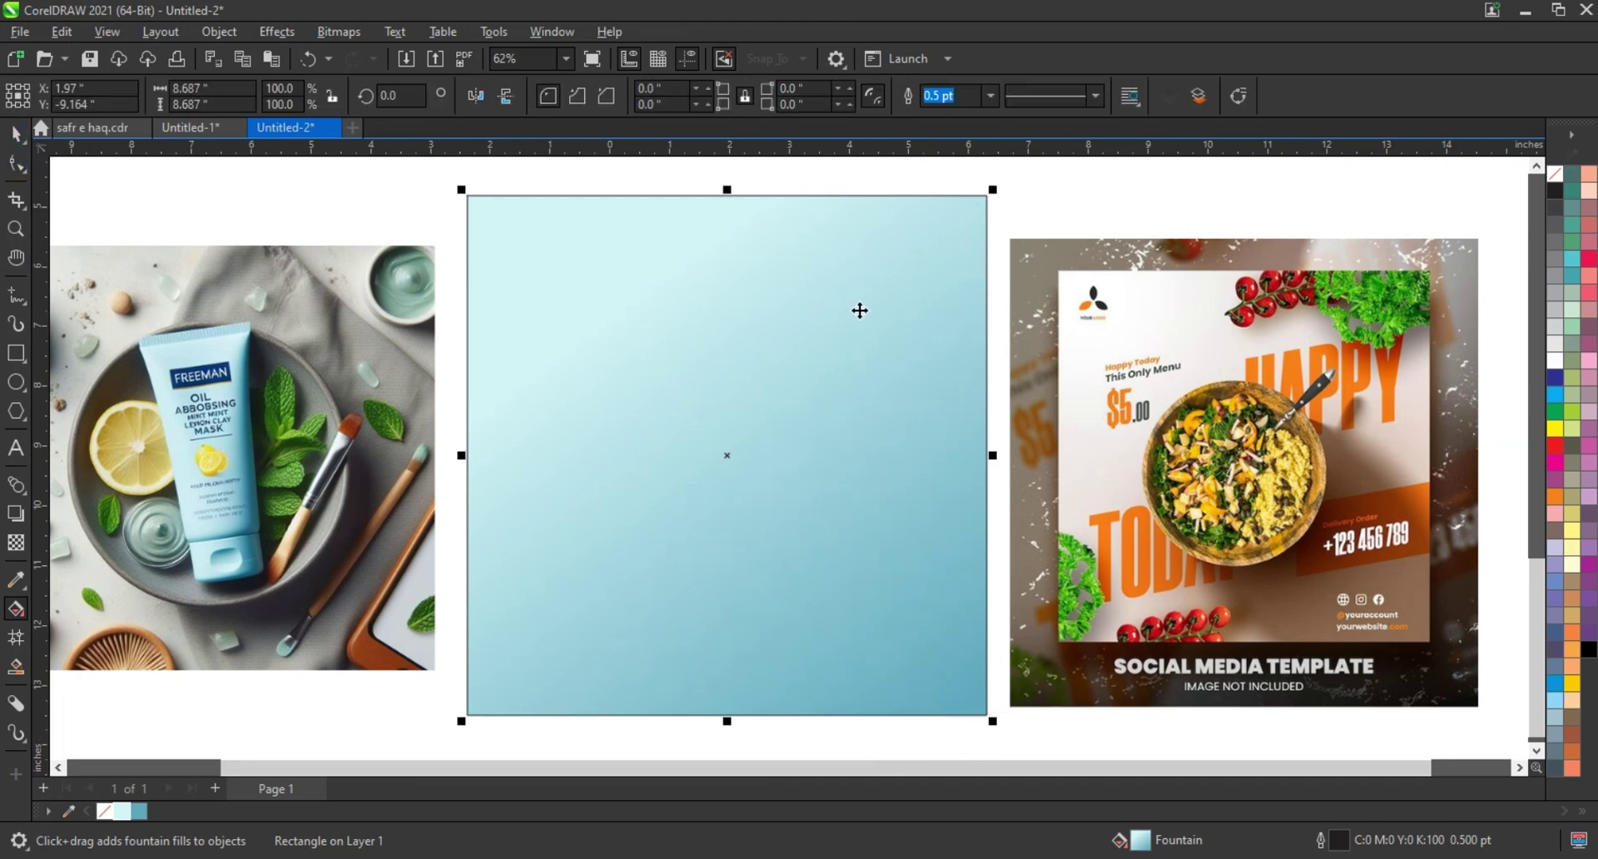
right_click(1559, 174)
left_click(1537, 180)
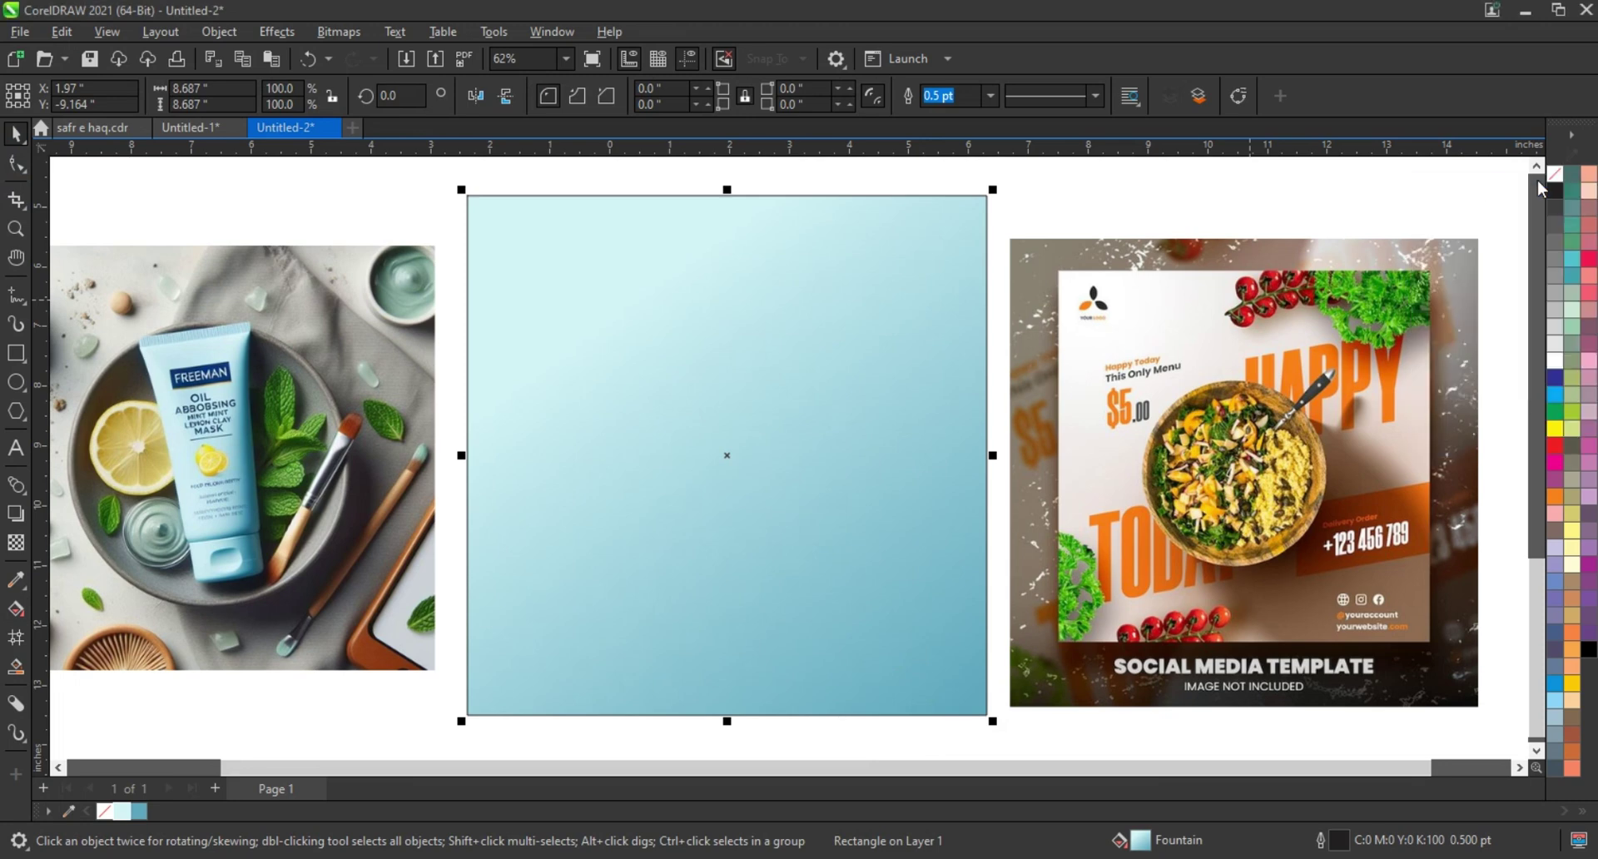
left_click(1328, 181)
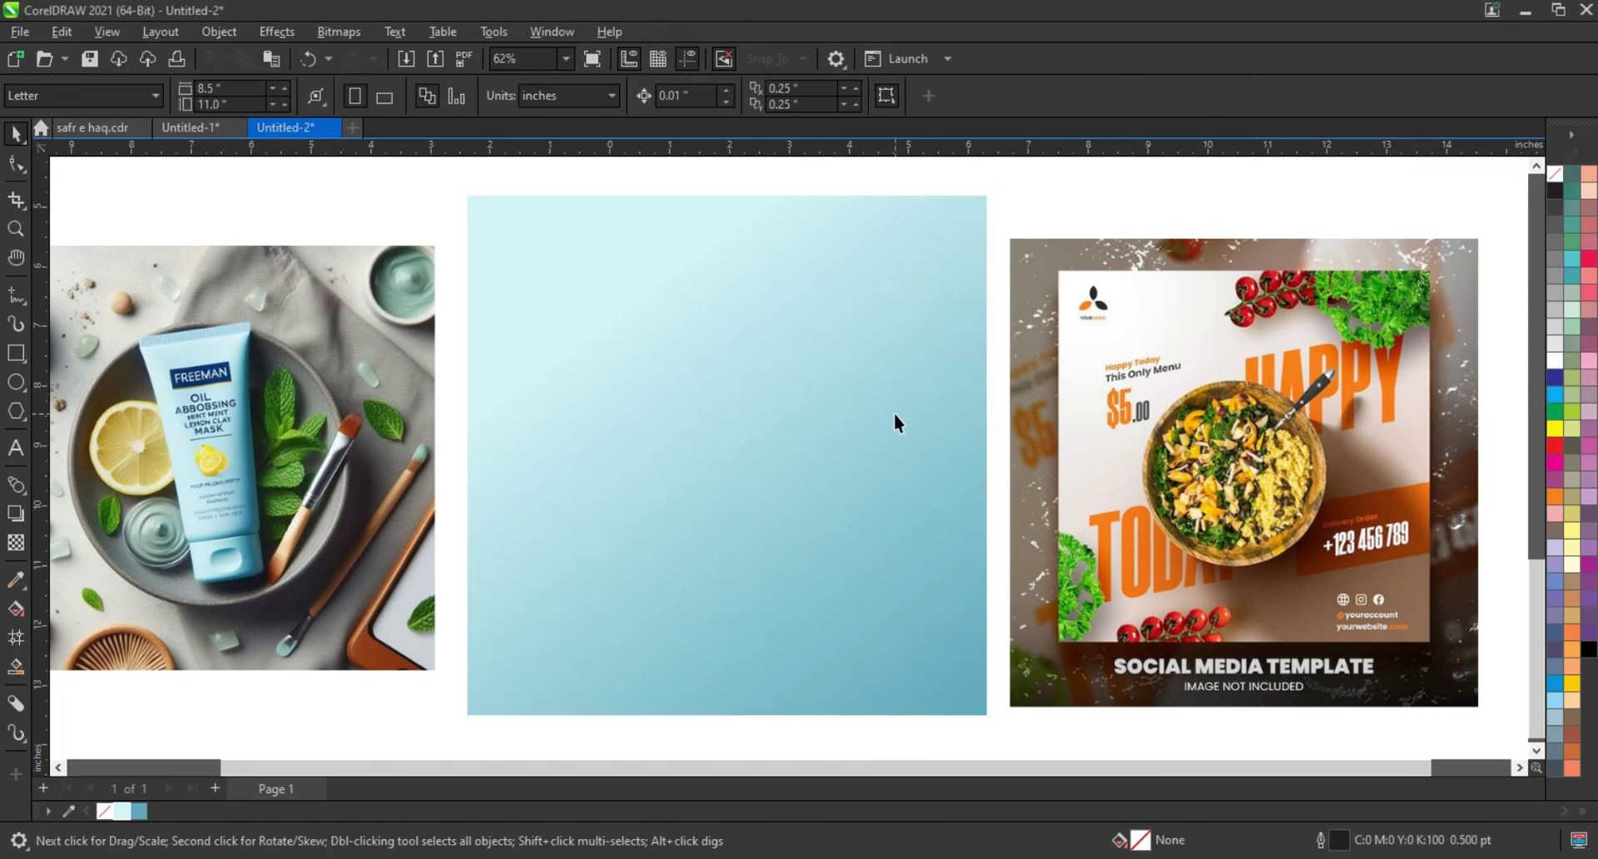
Draw a circle around the round plate in the clay mask photo
scroll(894, 413, "down", 1)
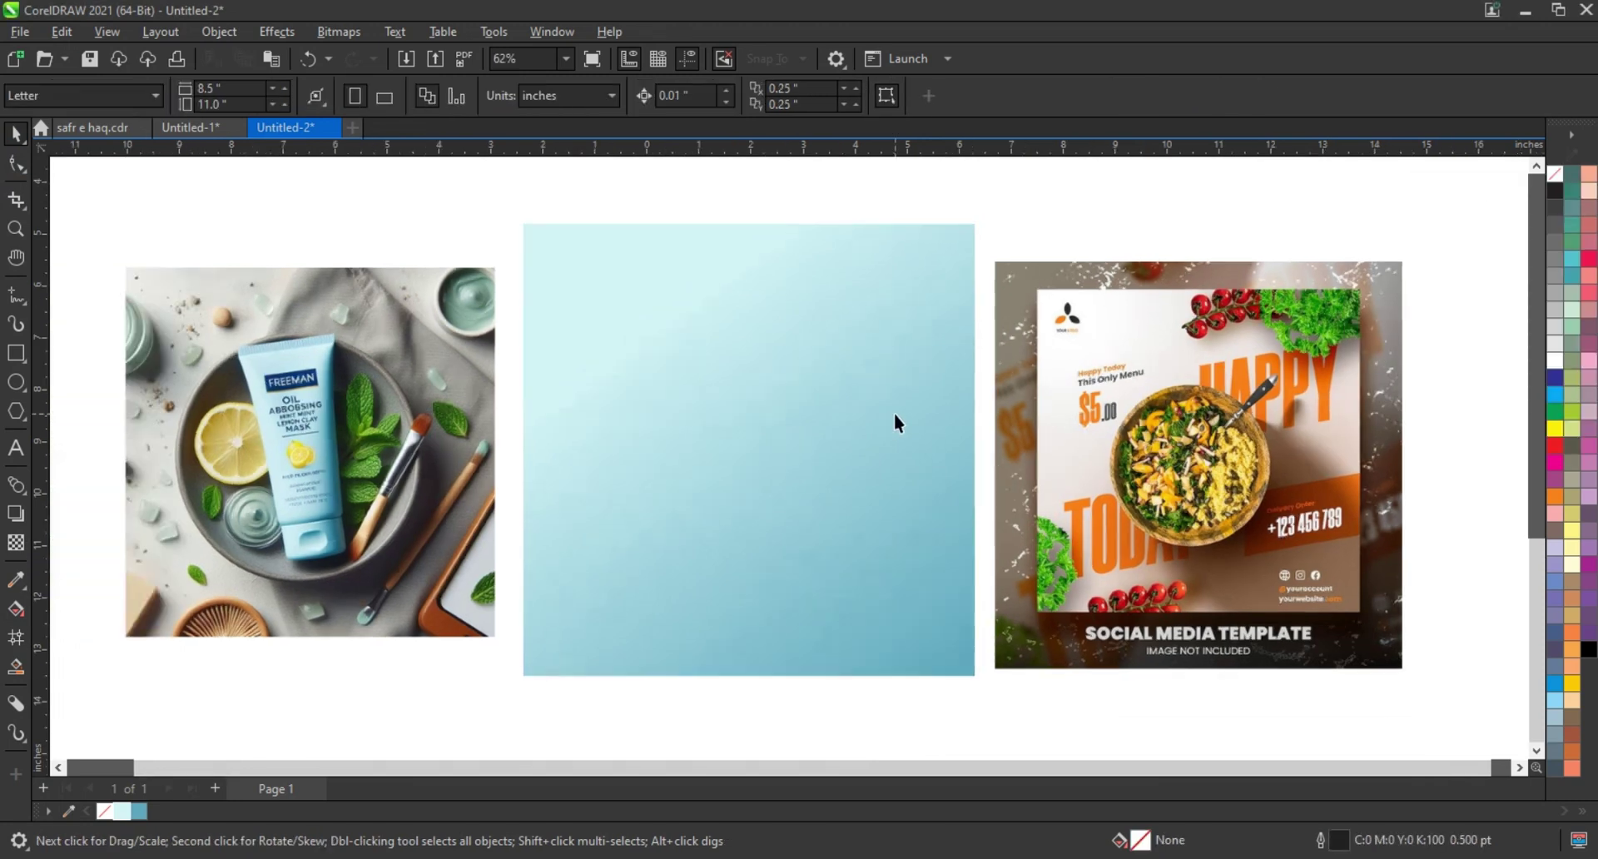
left_click(15, 228)
left_click_drag(176, 324, 512, 614)
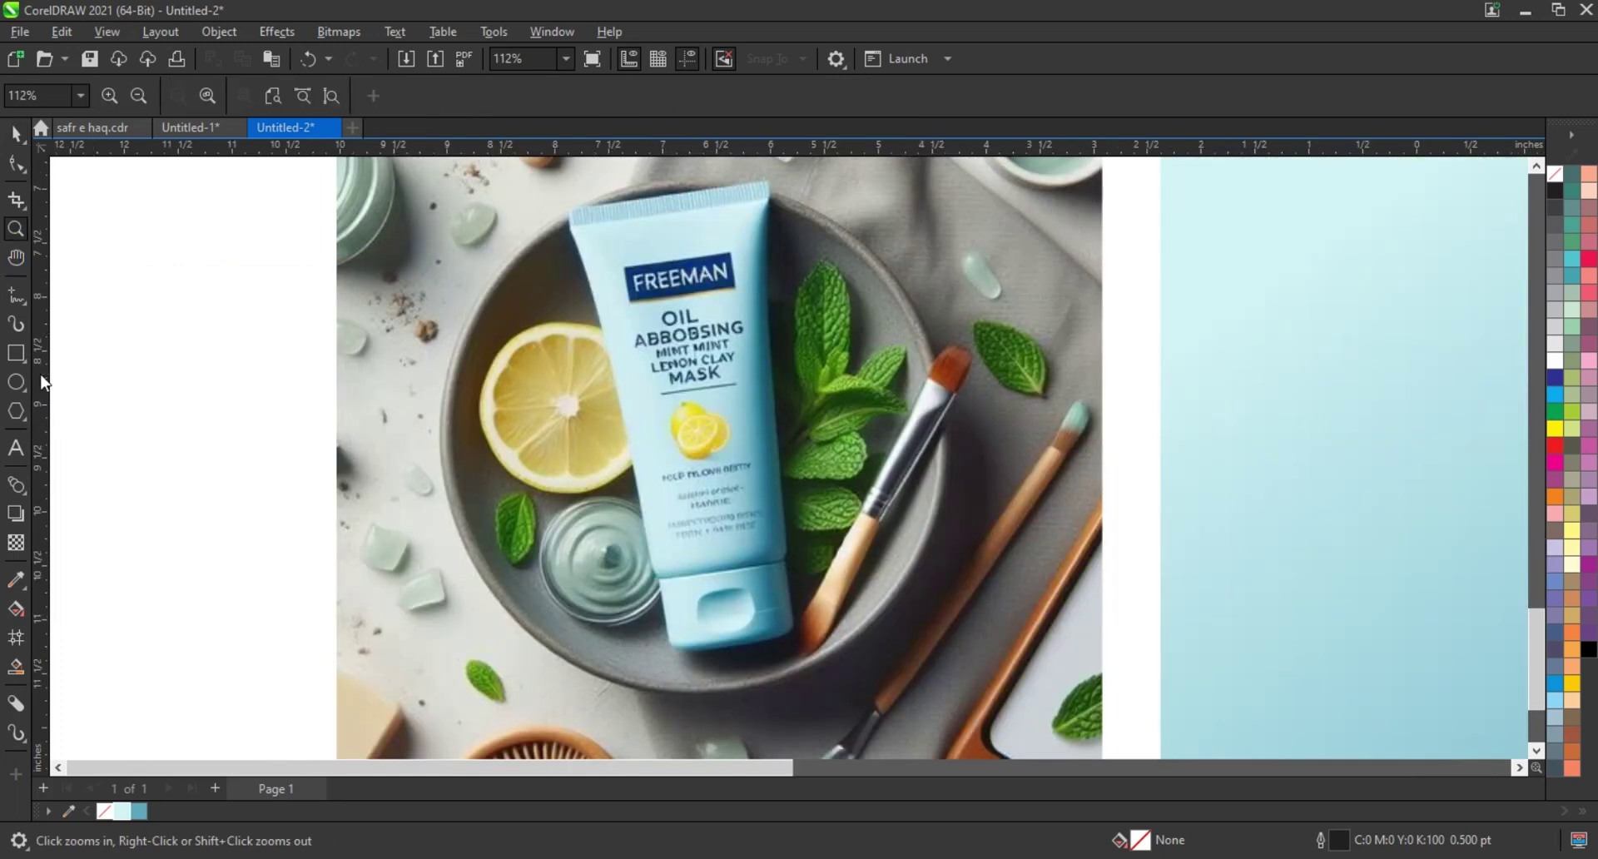
left_click(16, 381)
left_click_drag(453, 211, 493, 269)
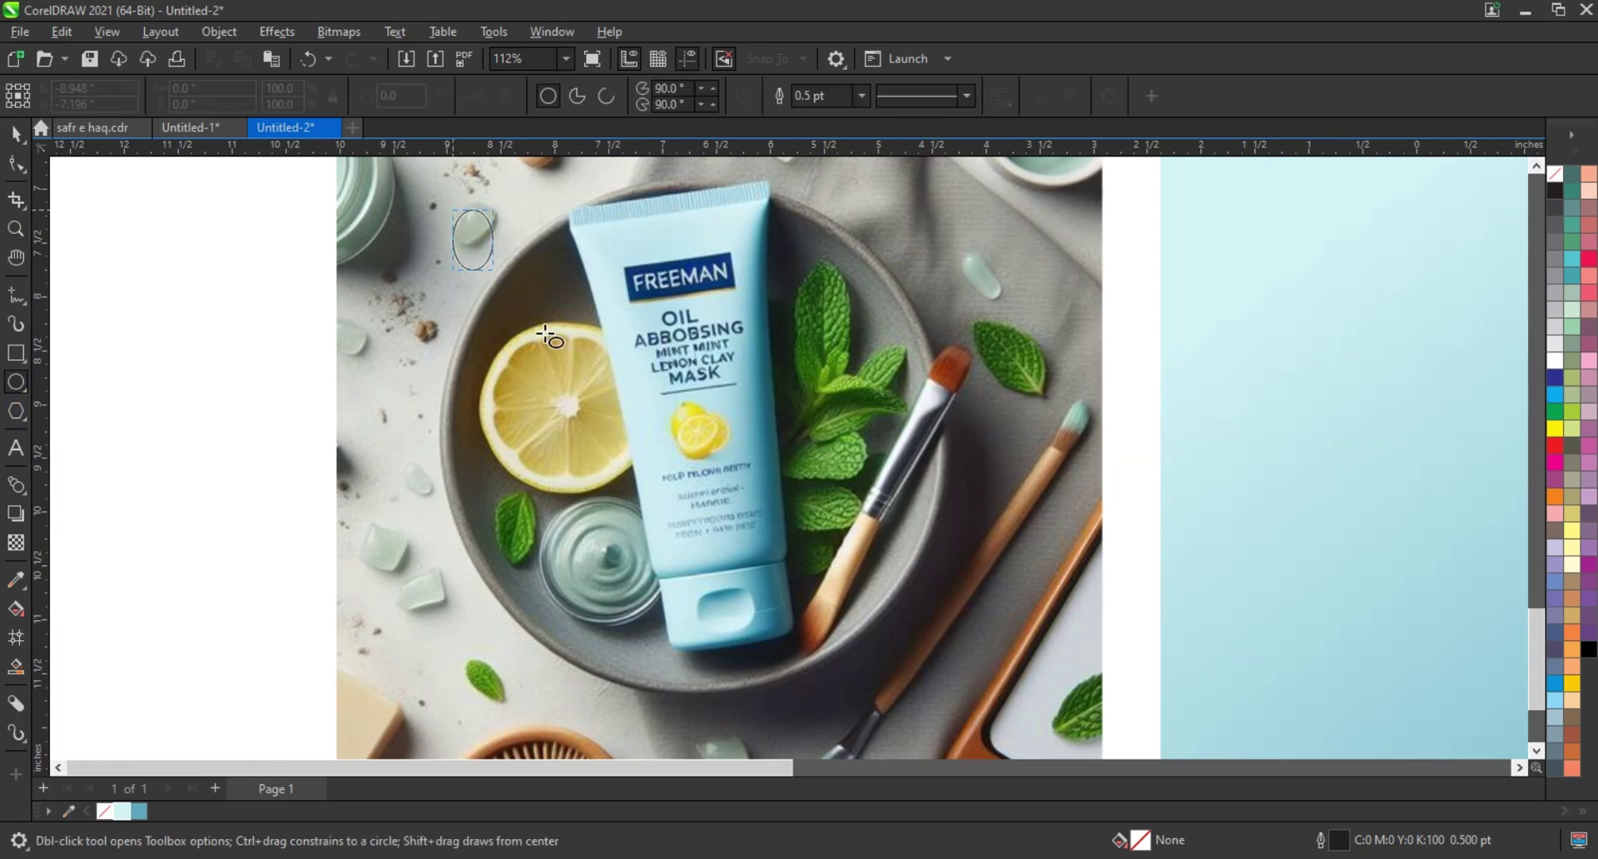
left_click_drag(546, 336, 816, 699)
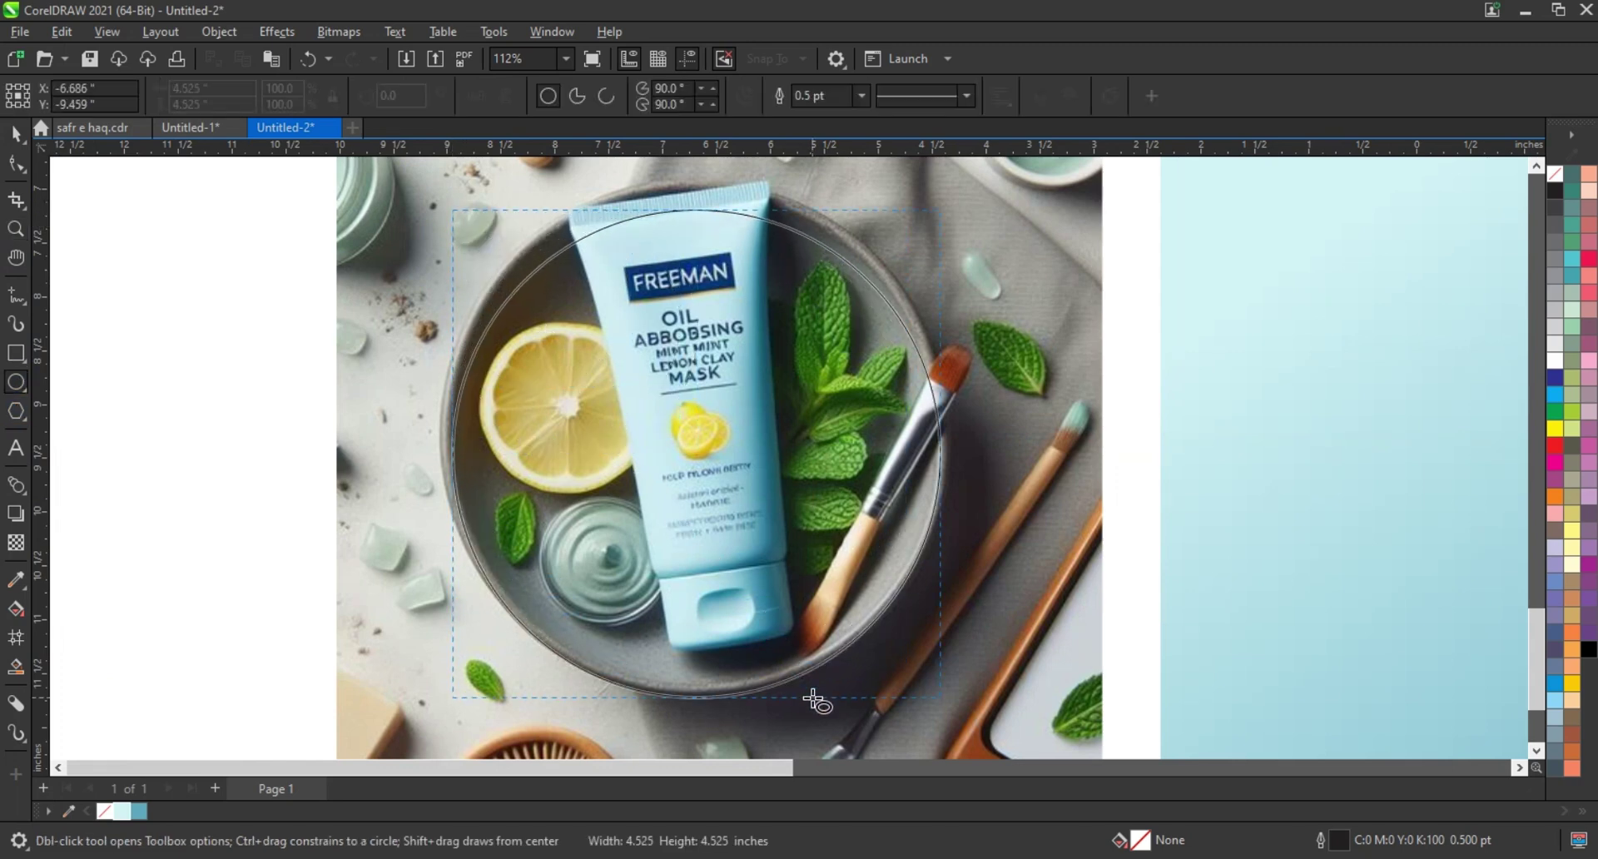
scroll(736, 499, "down", 1)
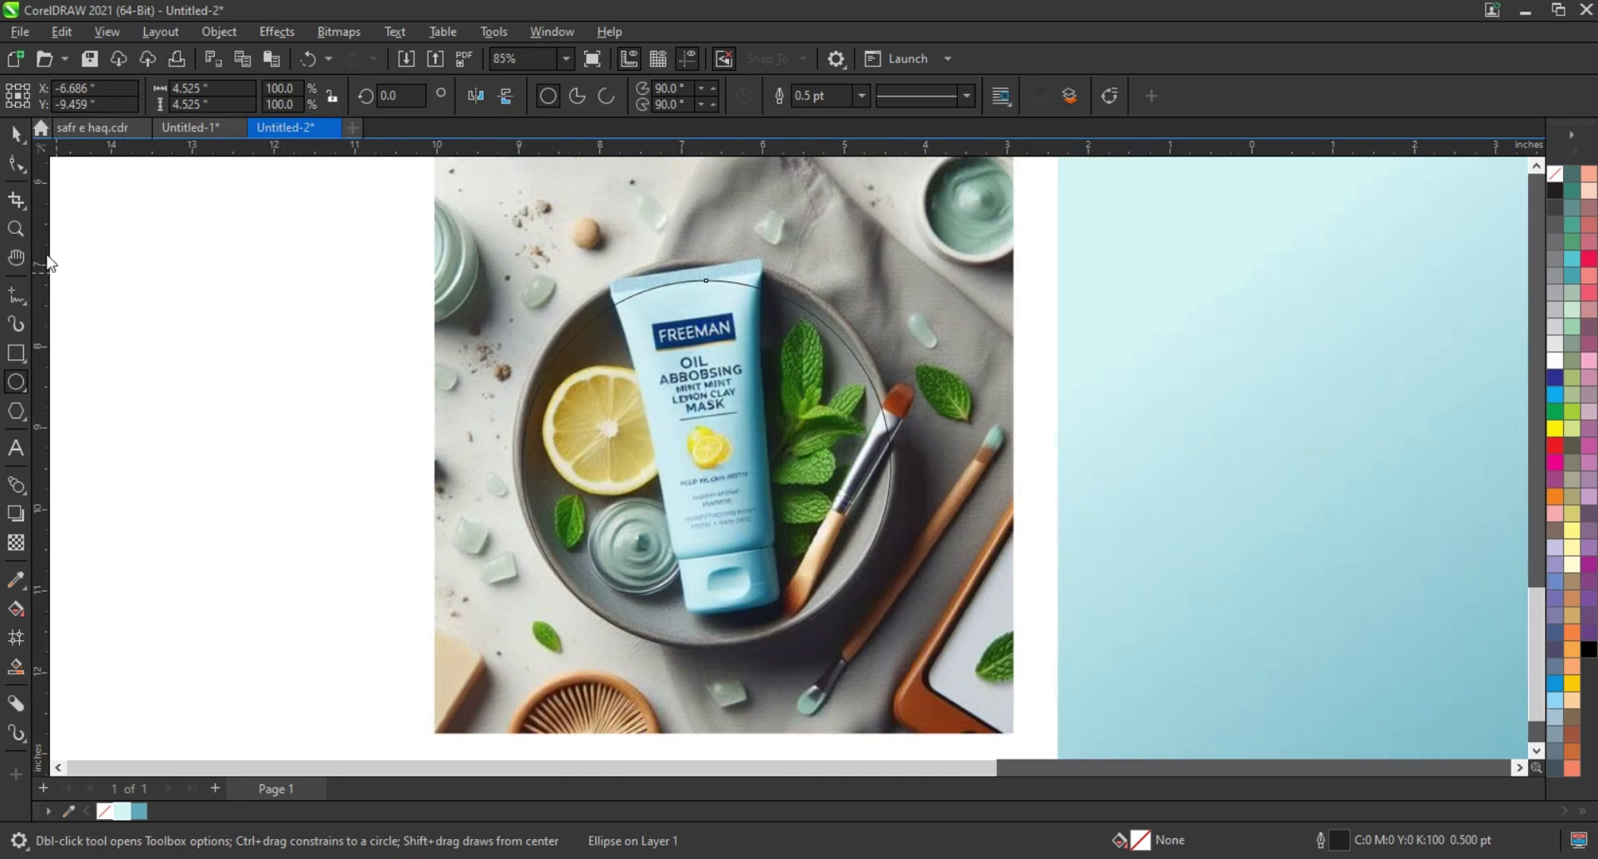
left_click(582, 292)
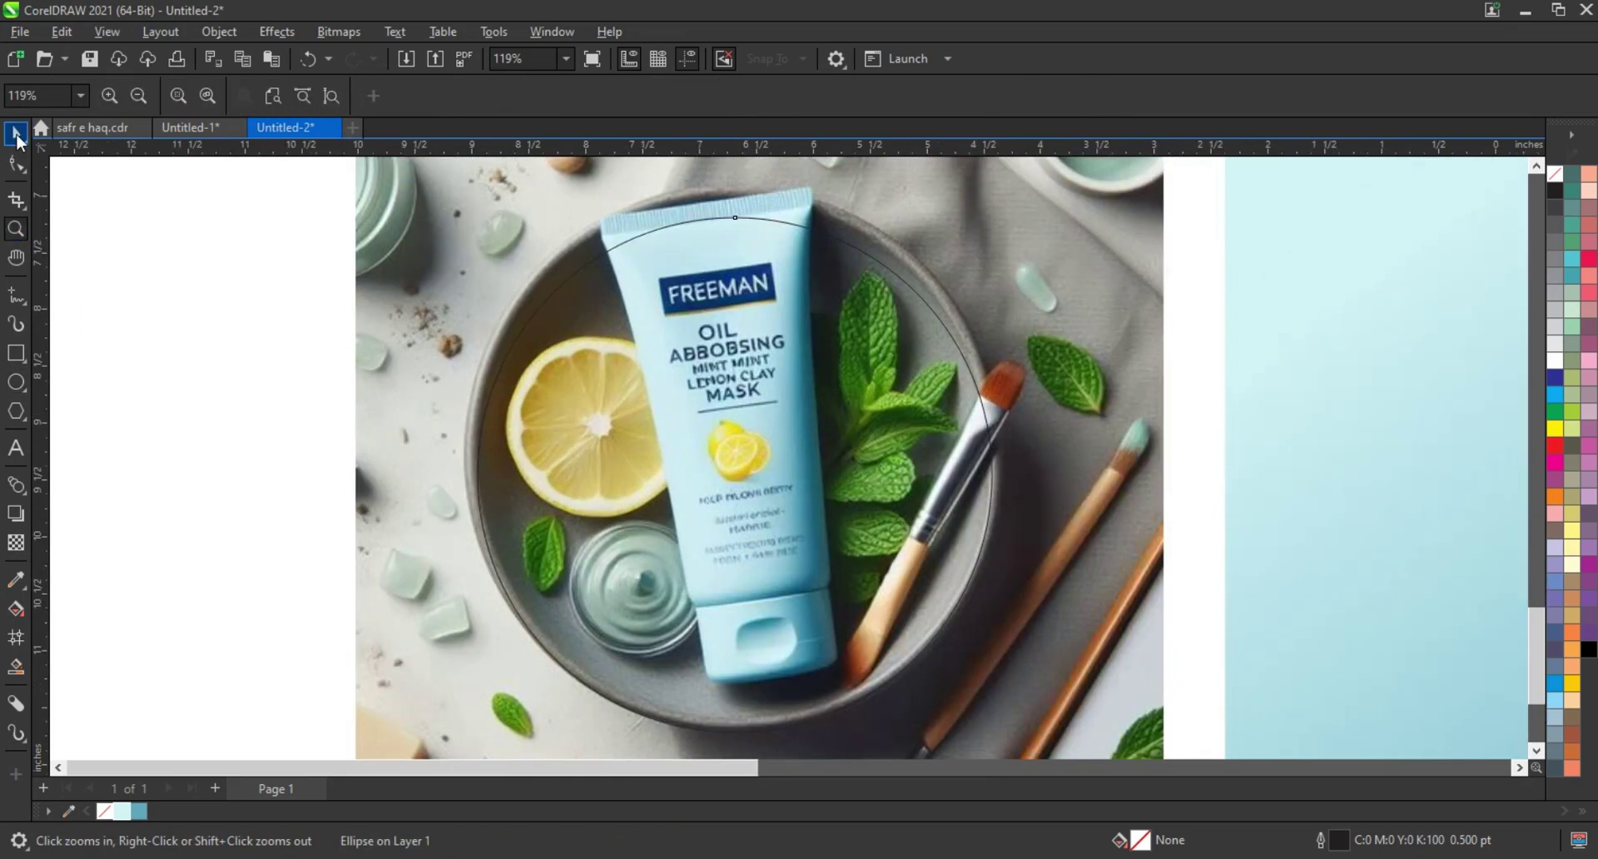
Resize the ellipse to about 4.72 × 4.74 inches to match the plate rim
left_click(17, 135)
scroll(563, 308, "up", 1)
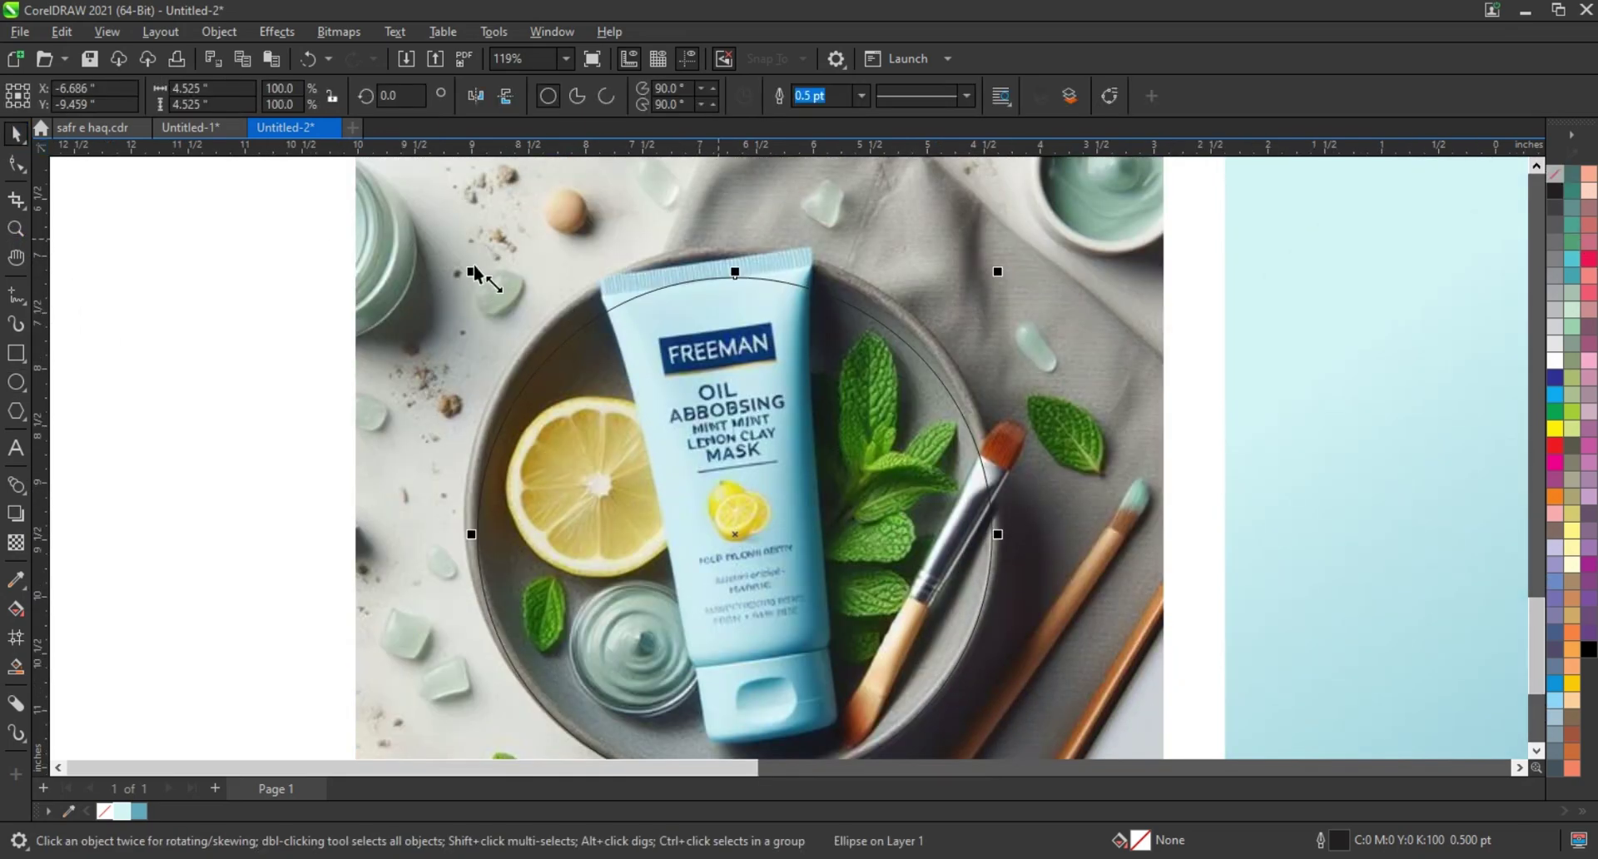
left_click_drag(471, 272, 461, 260)
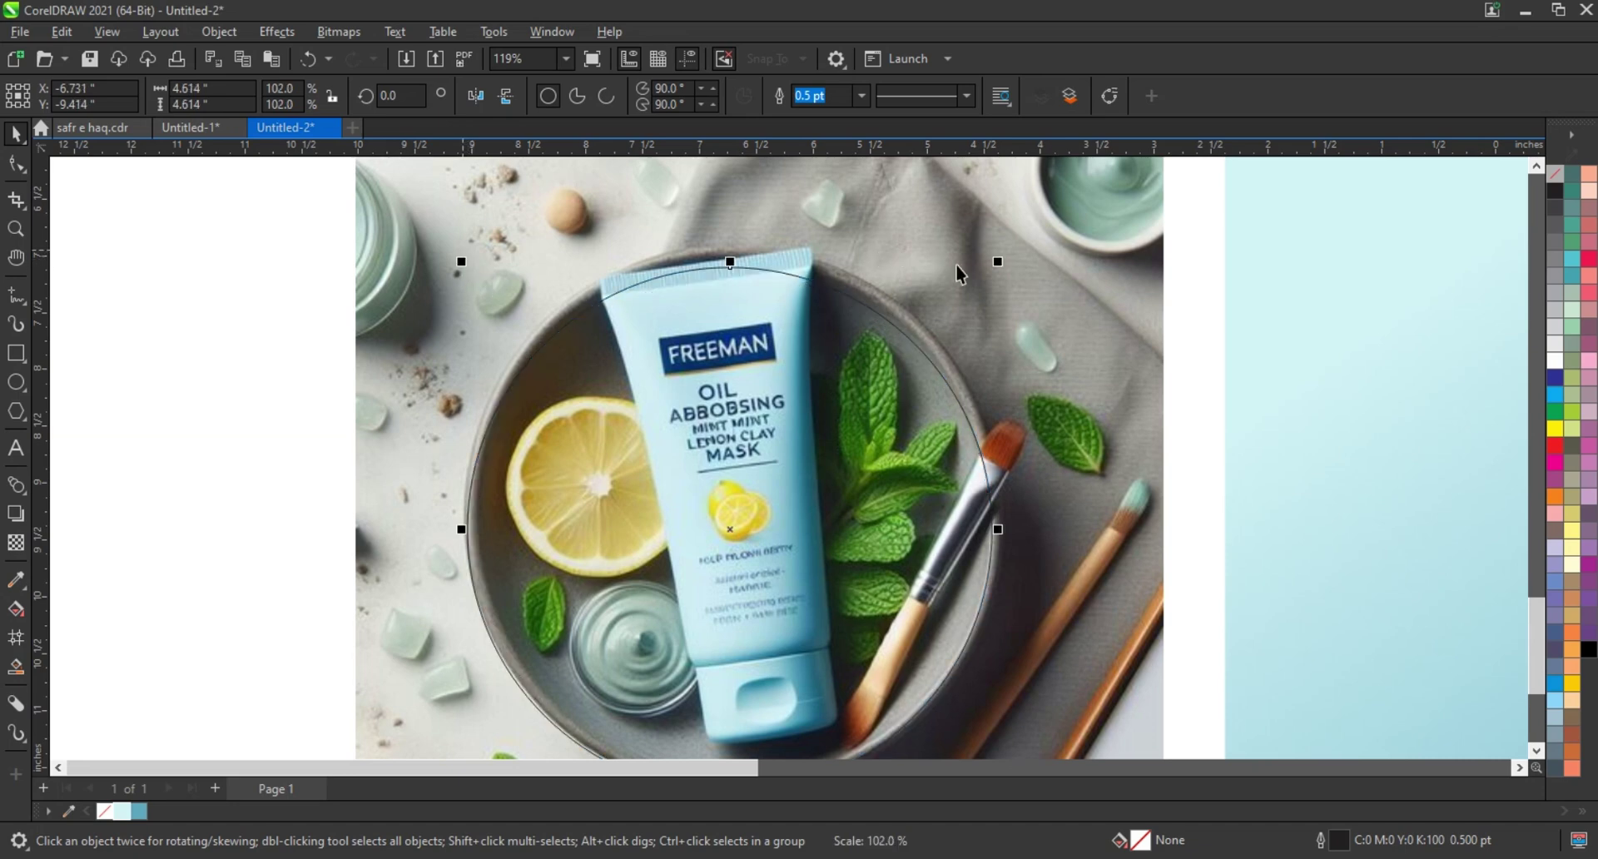
left_click_drag(997, 262, 1017, 244)
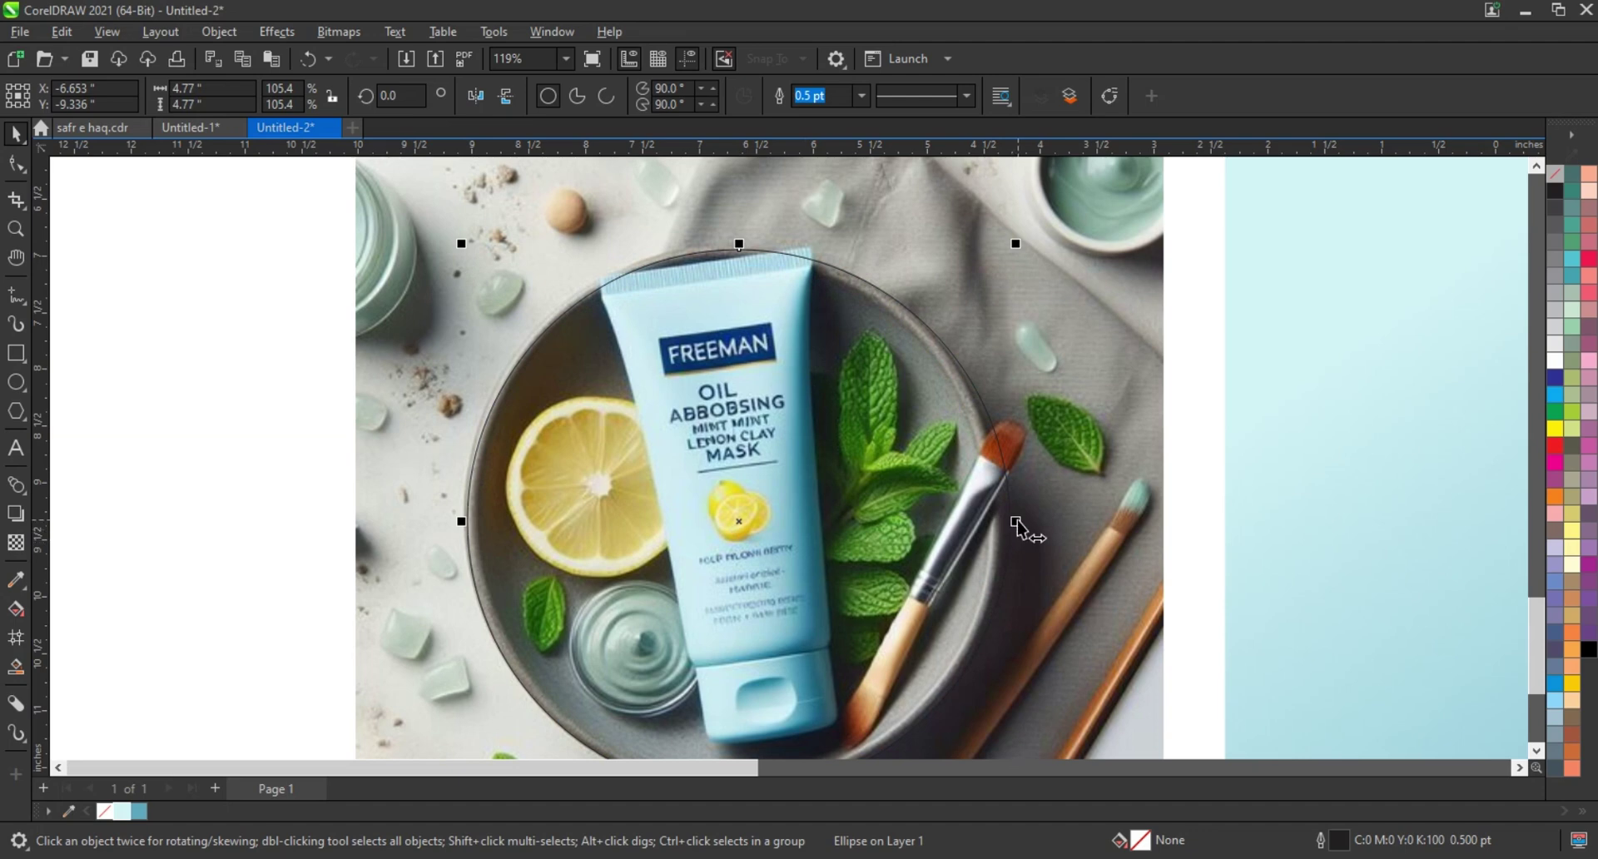
left_click_drag(1016, 521, 1010, 522)
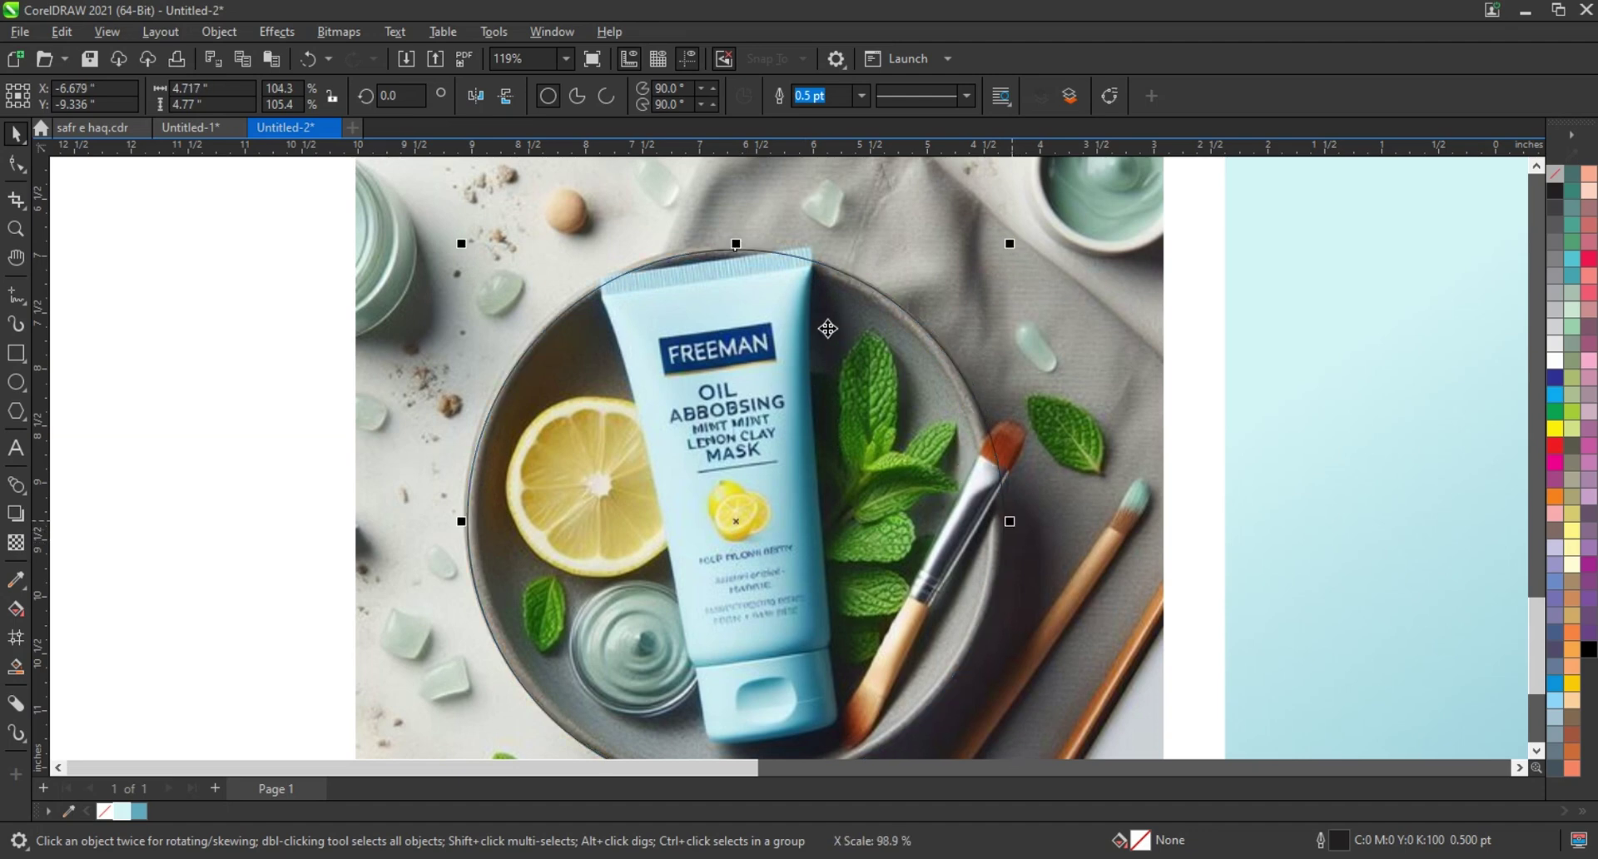
left_click_drag(734, 242, 735, 249)
scroll(732, 377, "down", 2)
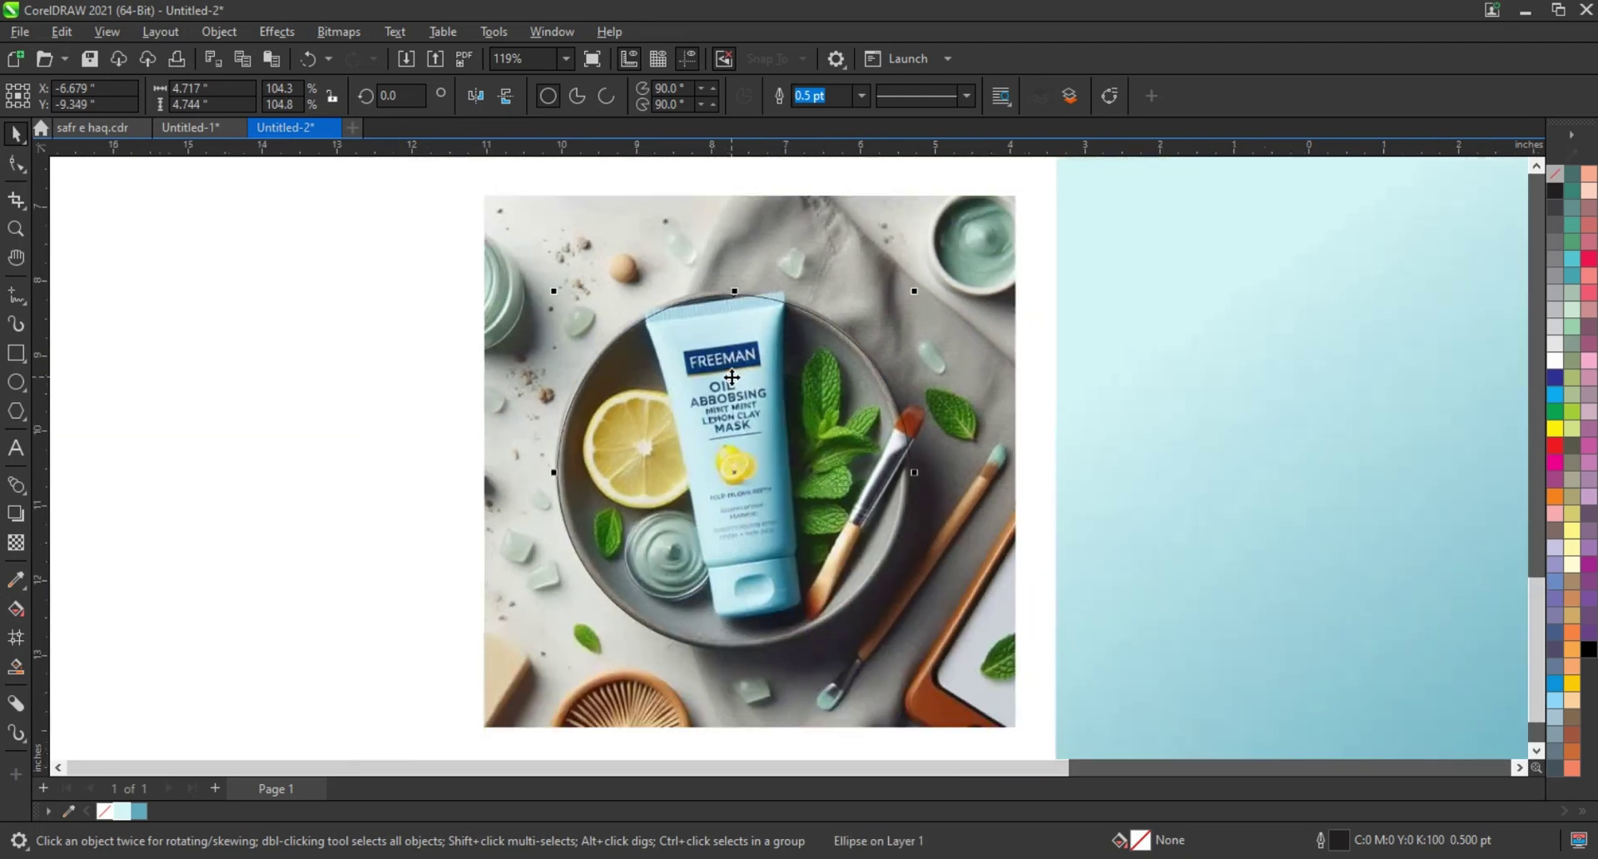
scroll(745, 420, "down", 1)
Outline the tube's top end and weld it into the plate ellipse
left_click(15, 229)
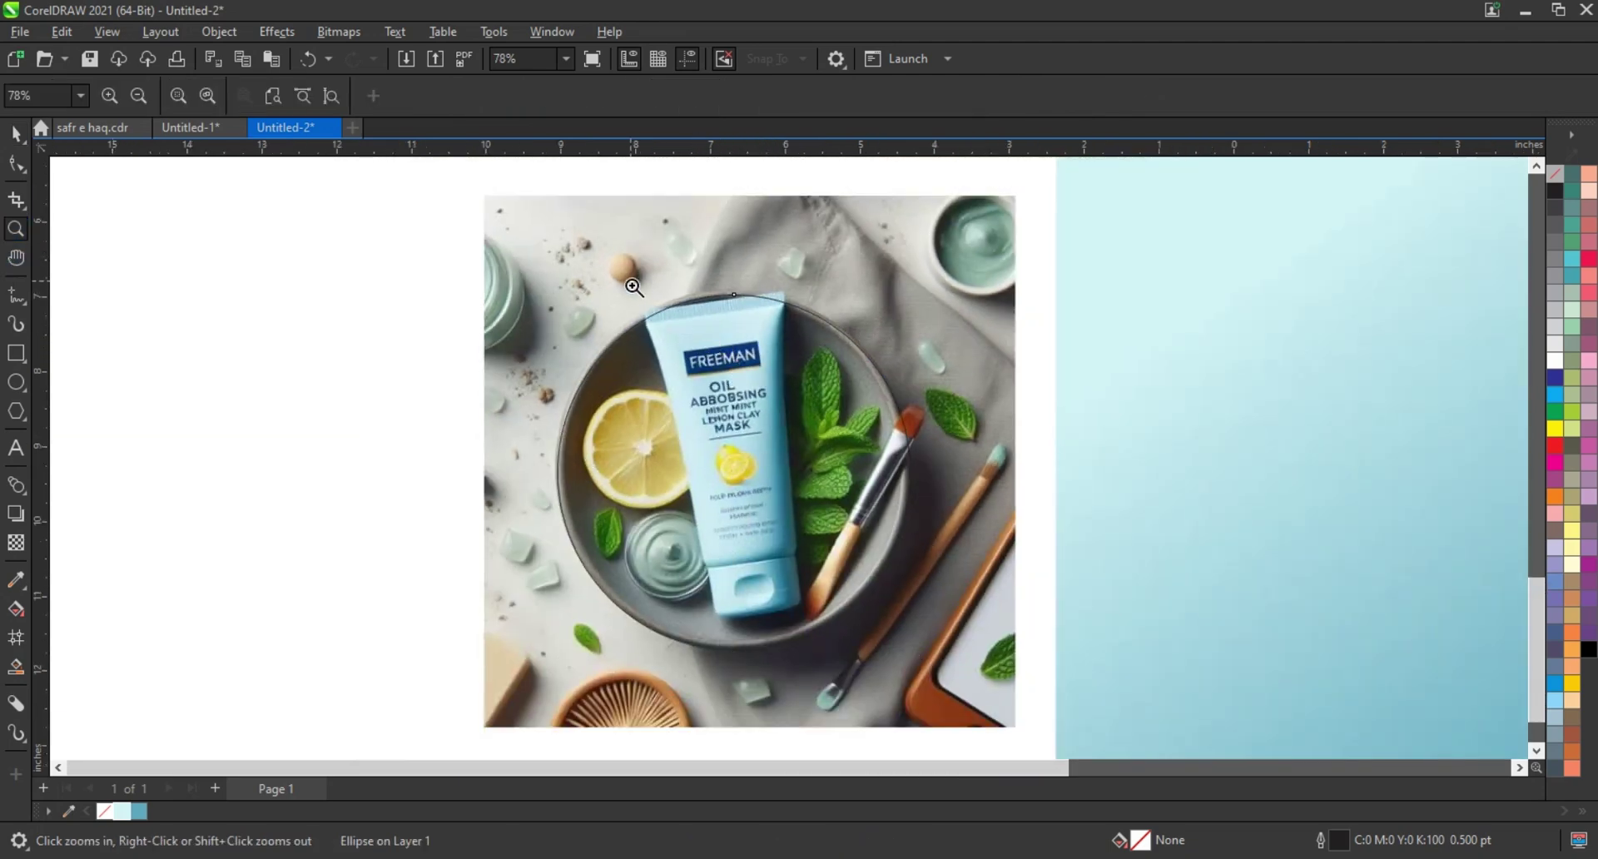
left_click_drag(630, 283, 823, 366)
left_click(15, 296)
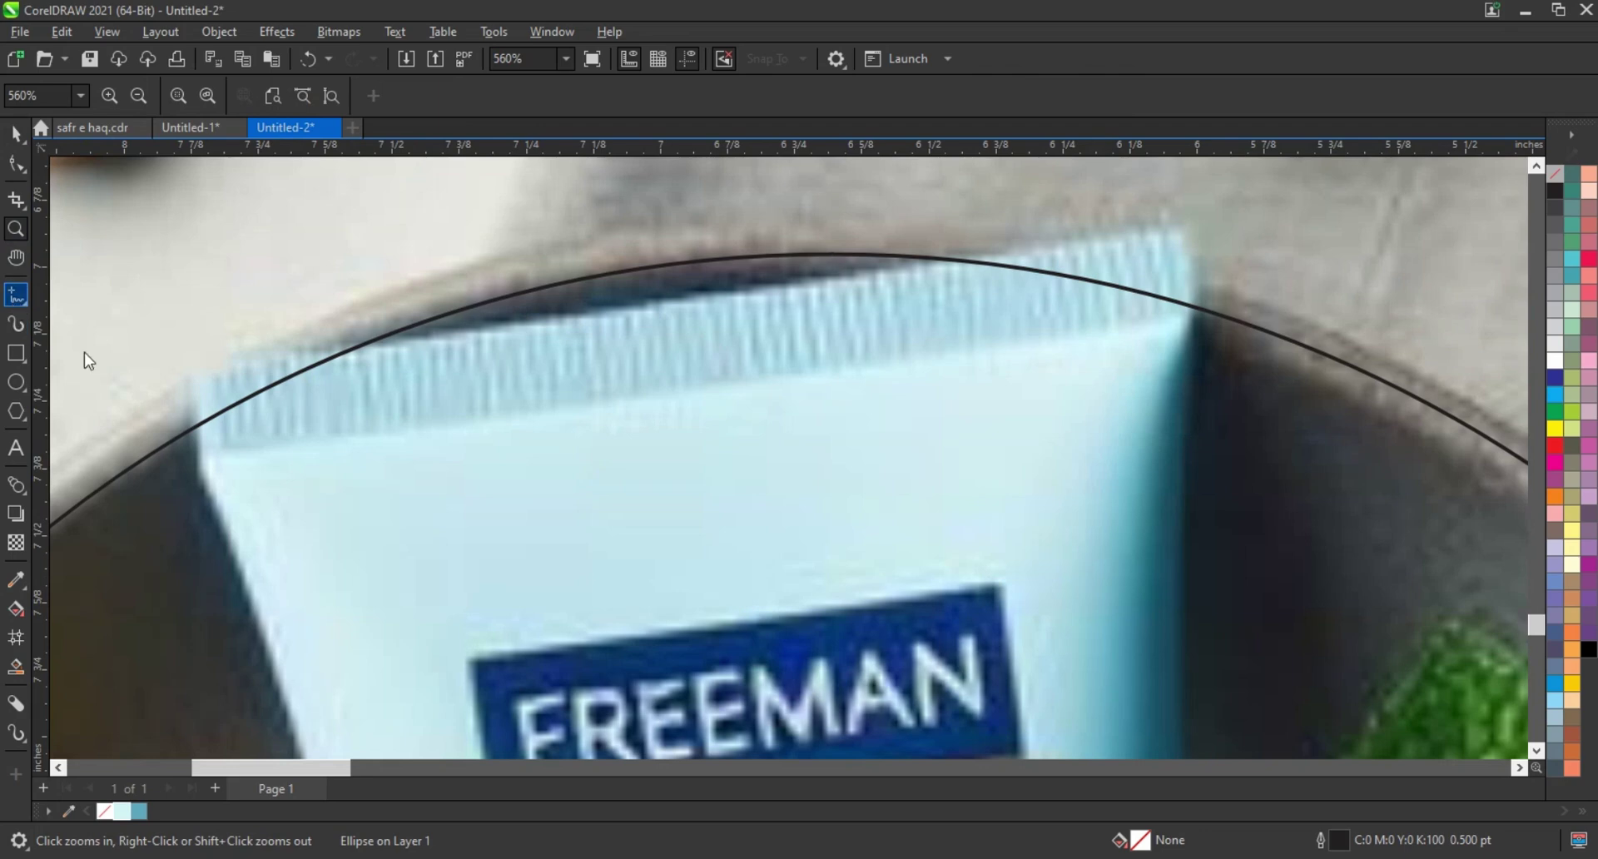
double_click(184, 356)
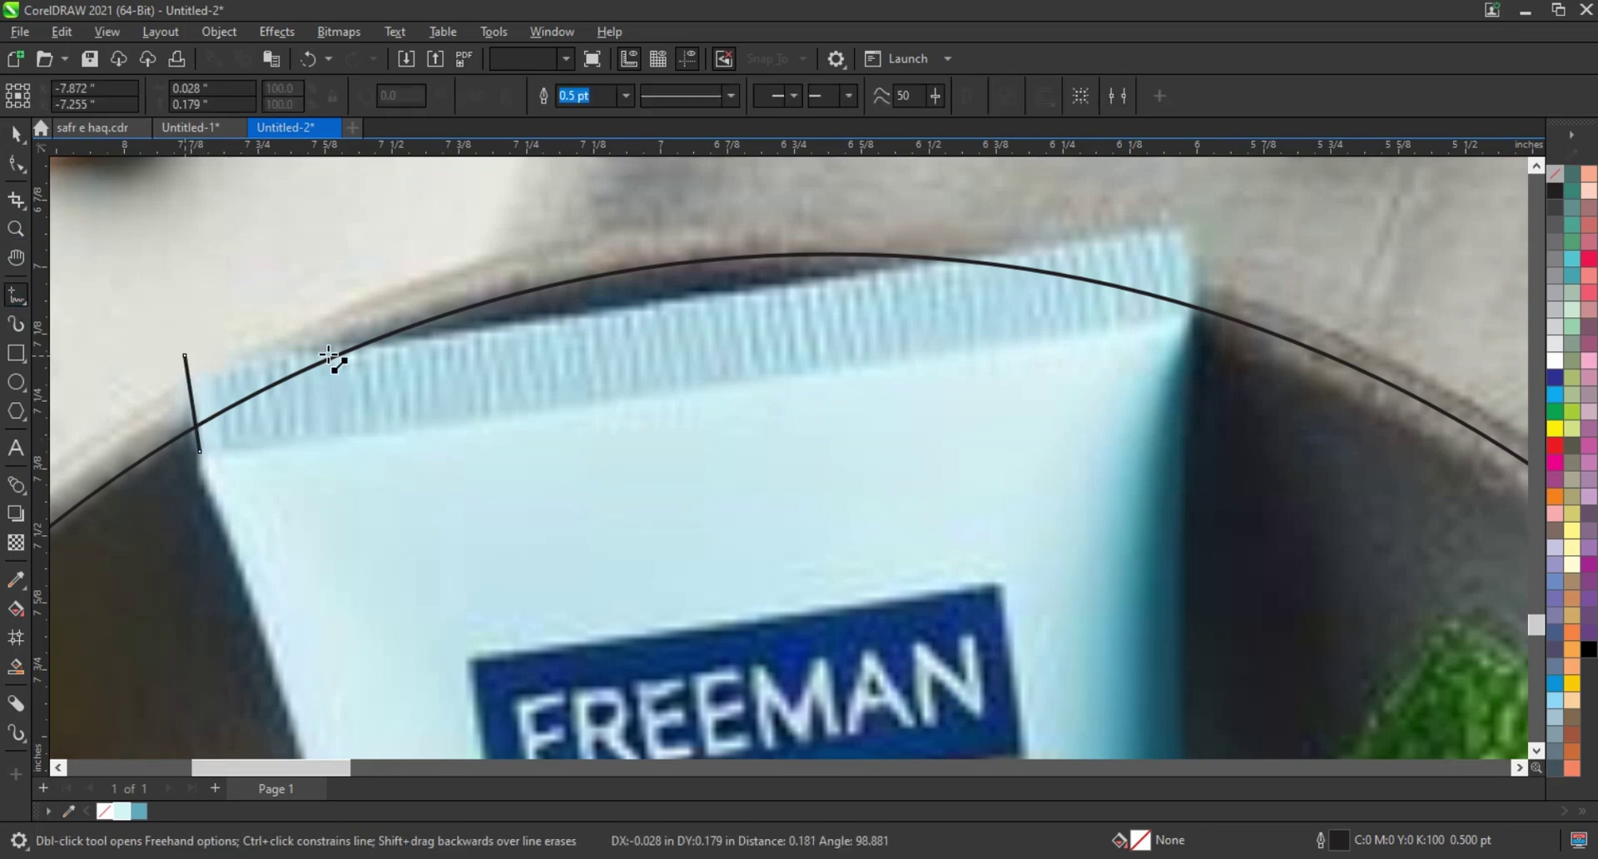
left_click(454, 335)
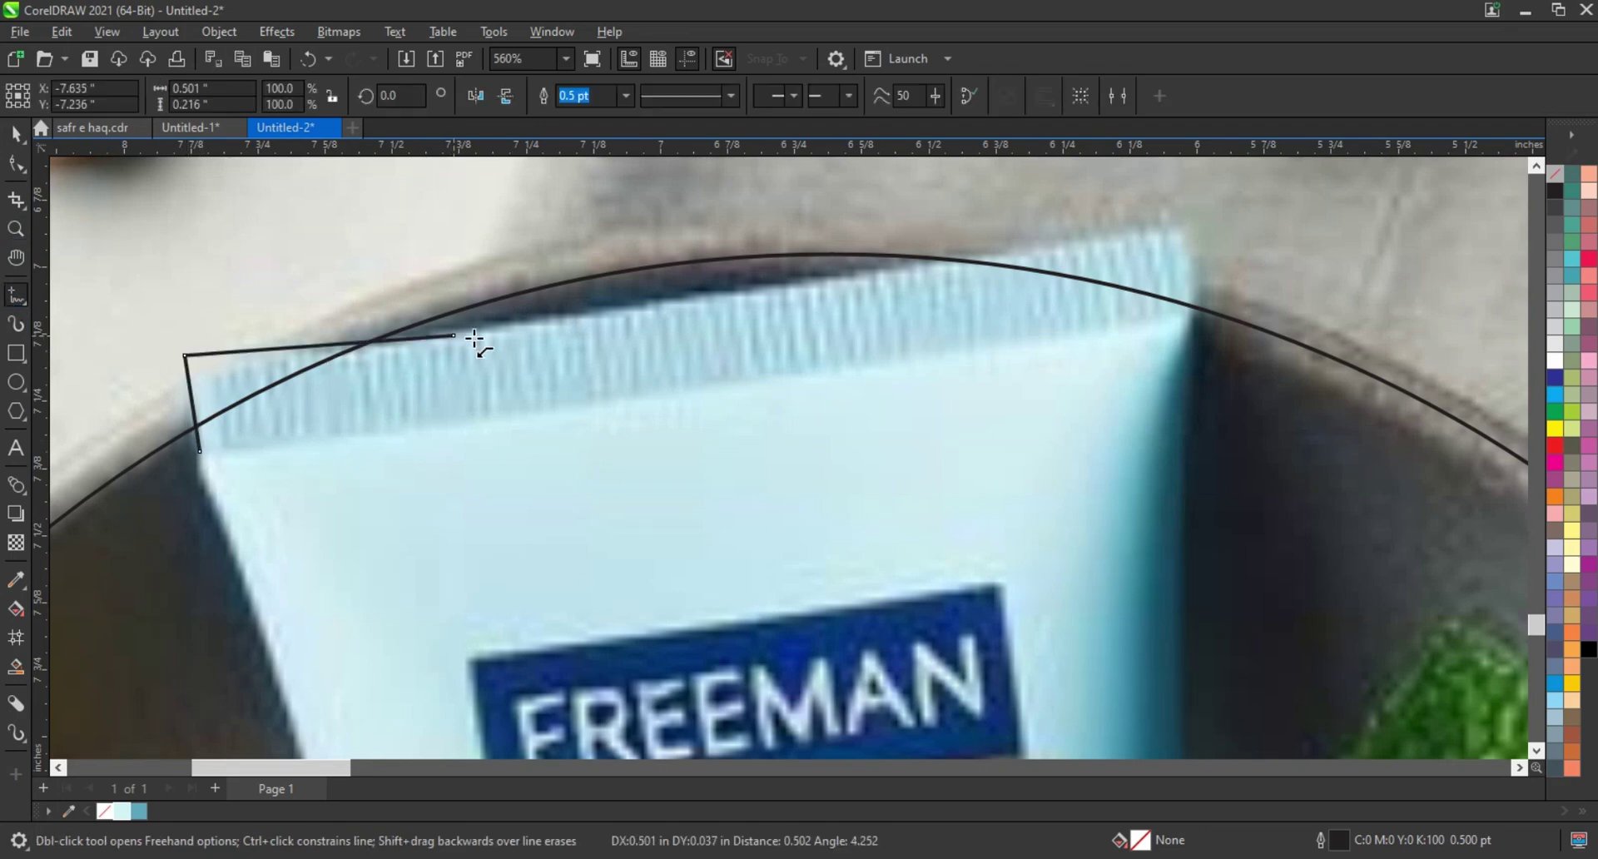
left_click(938, 264)
left_click(1177, 232)
left_click(1196, 289)
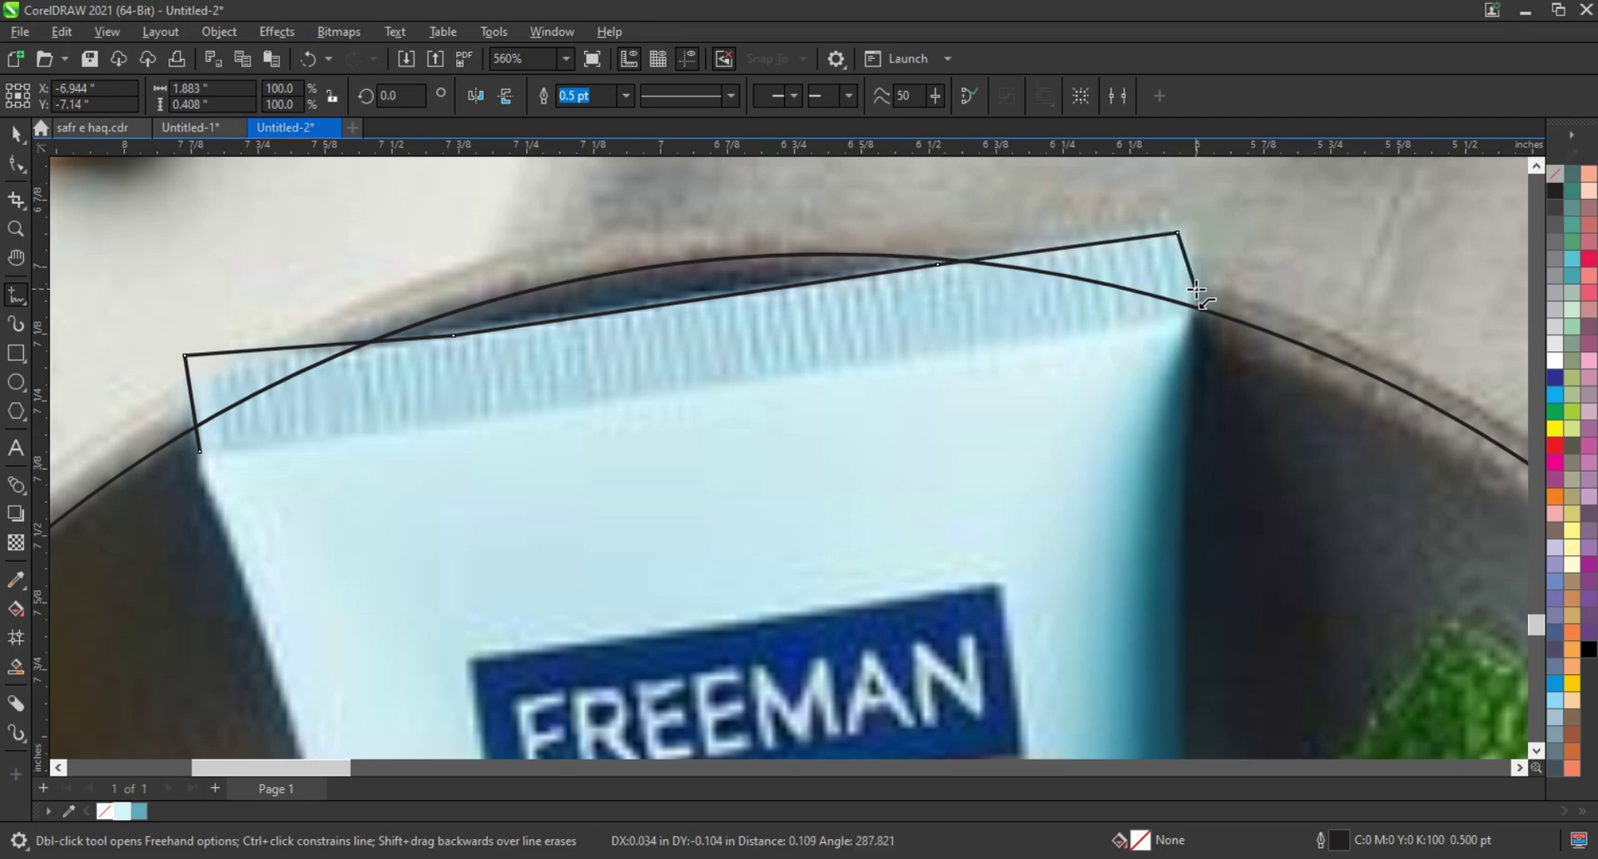
left_click(1196, 349)
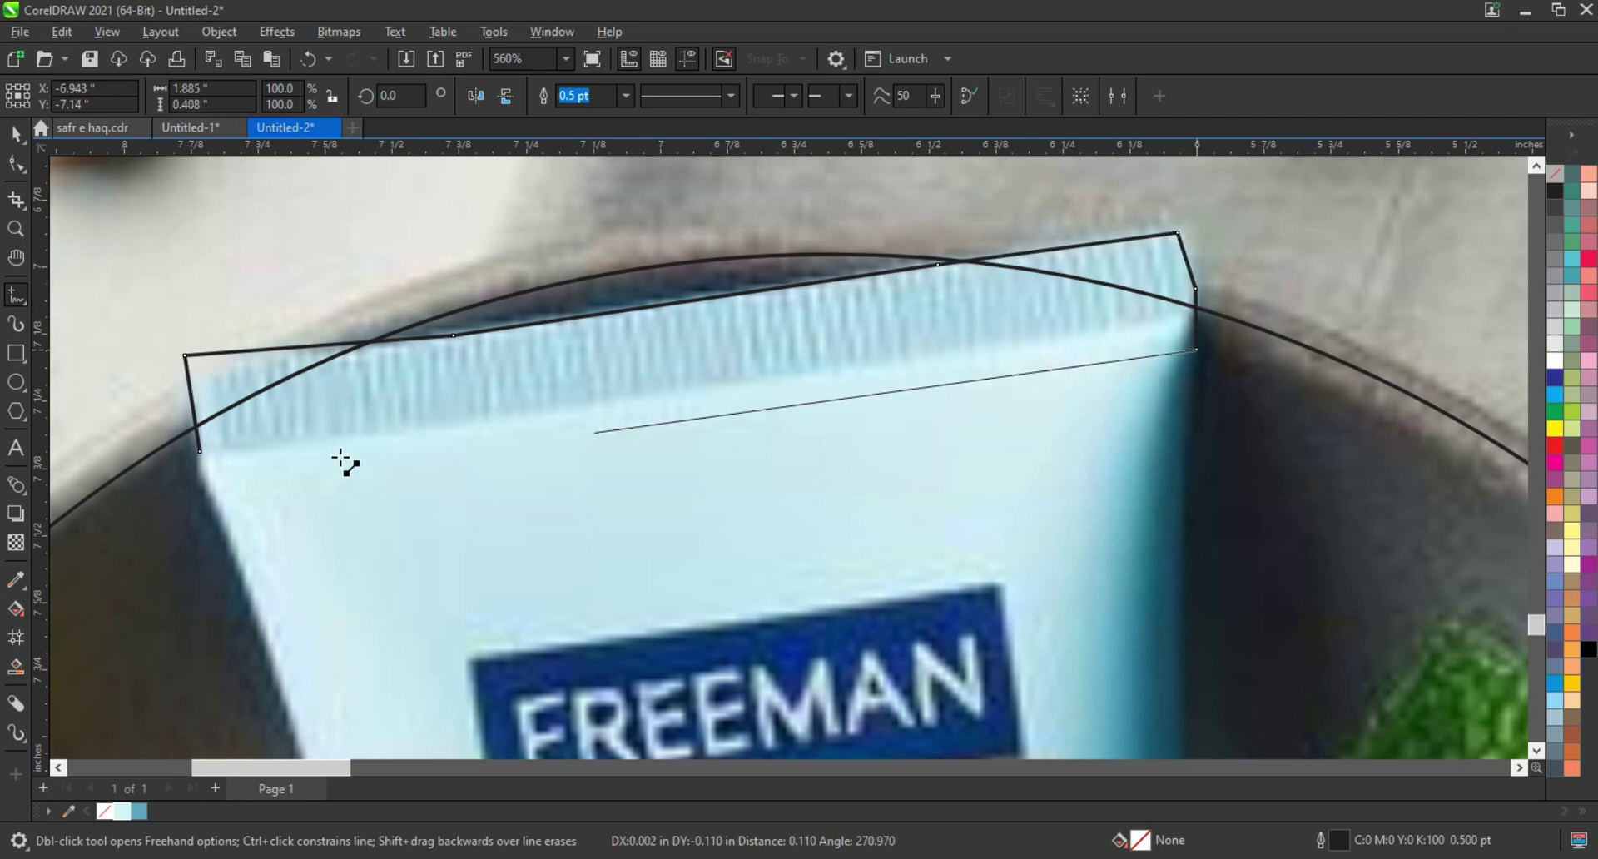
left_click(201, 450)
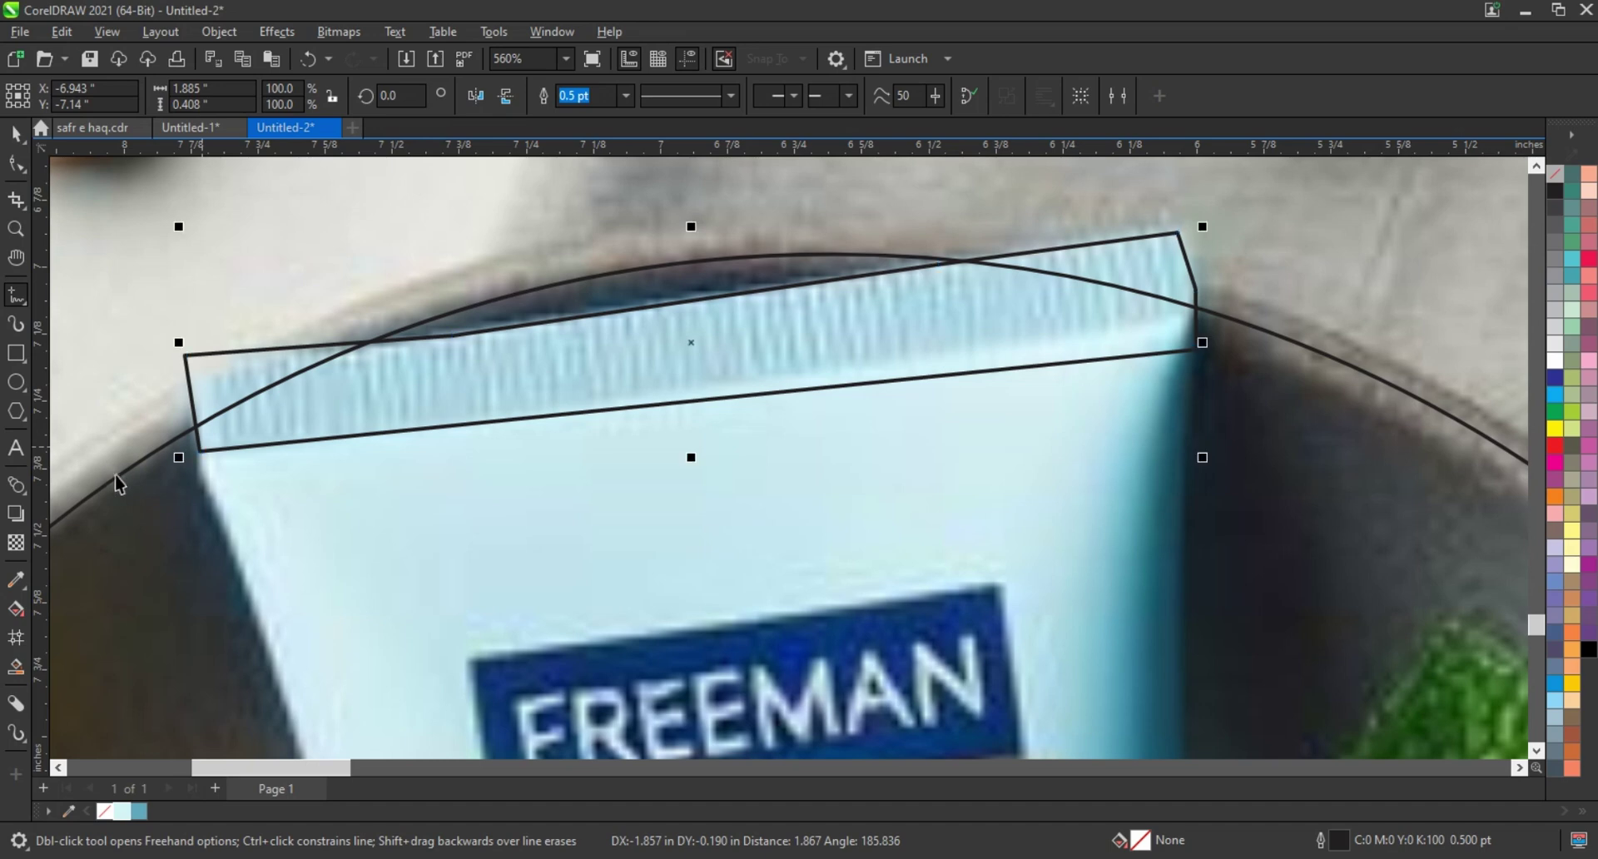
key("space")
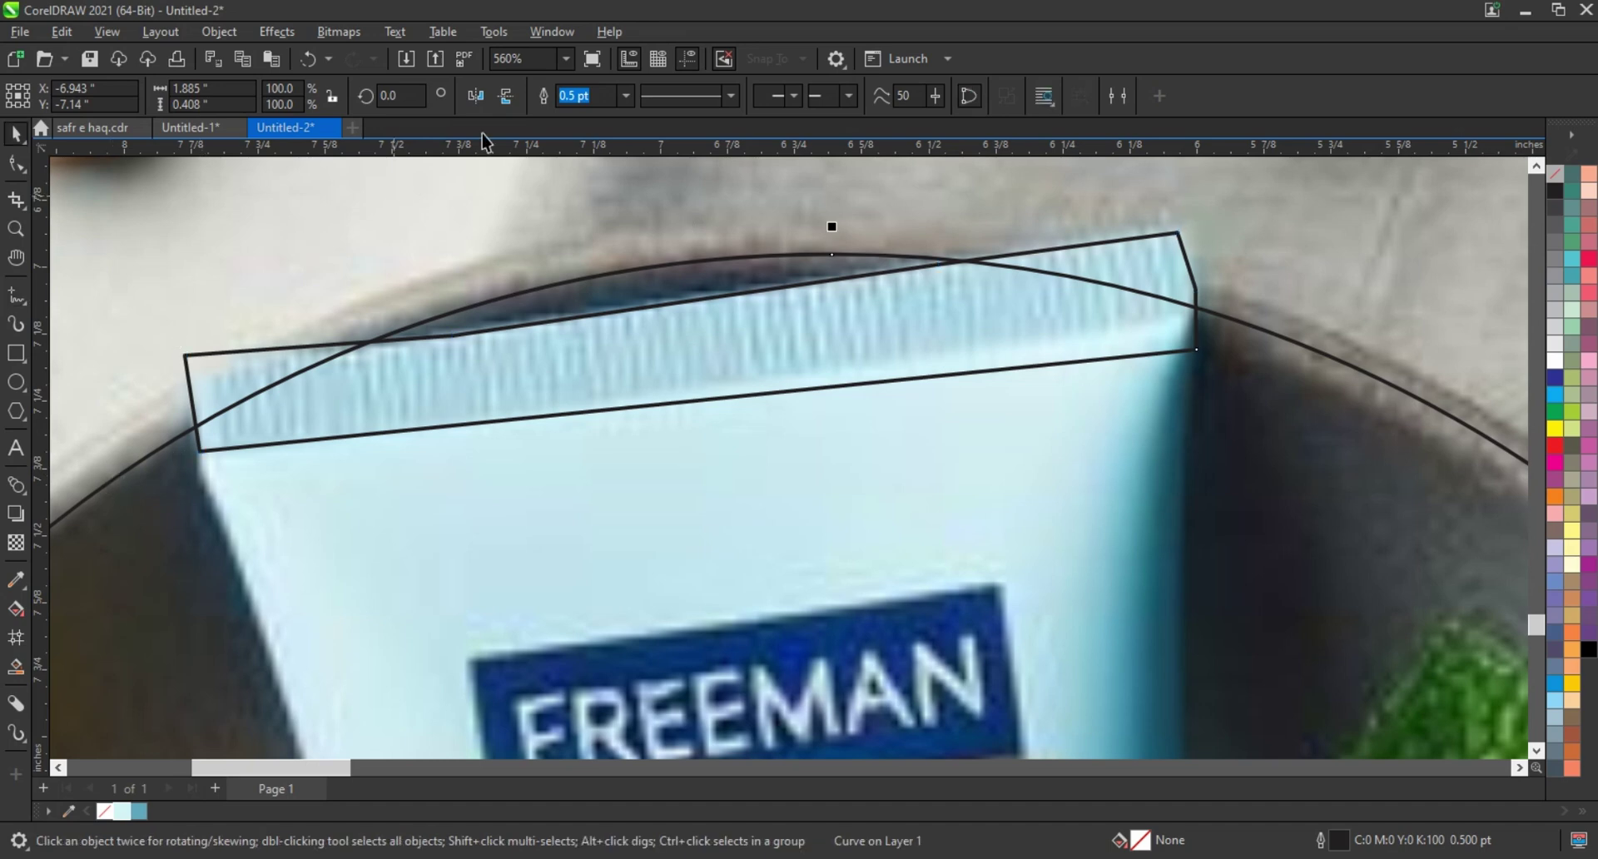
key("ctrl+a")
left_click(585, 98)
Trace the paintbrush tip with a closed four-node outline
scroll(522, 285, "down", 4)
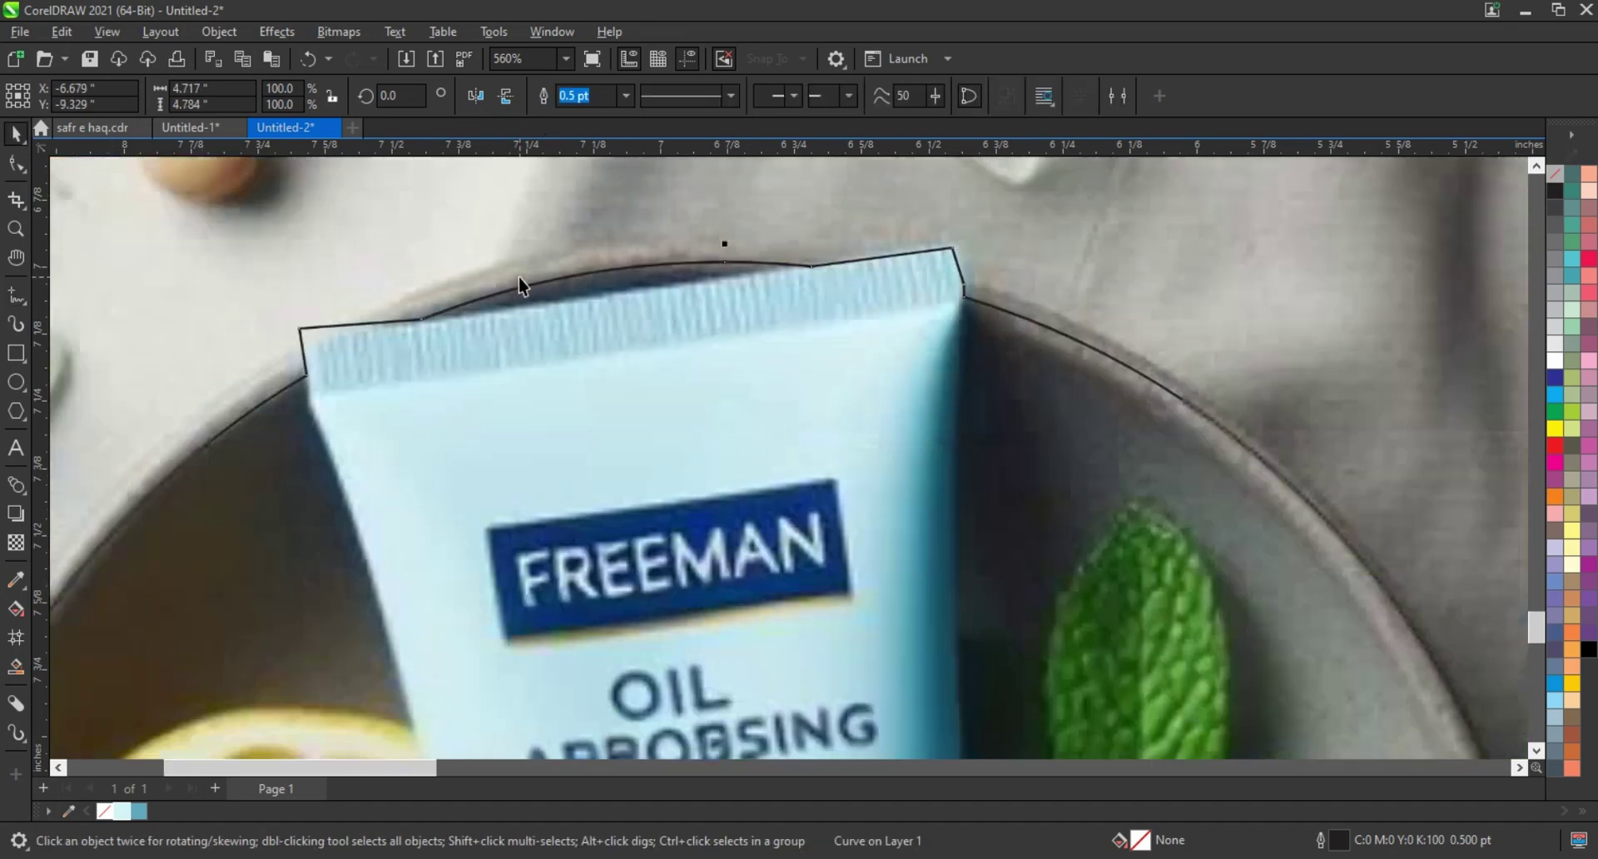
scroll(517, 277, "down", 2)
scroll(518, 277, "down", 1)
key("z")
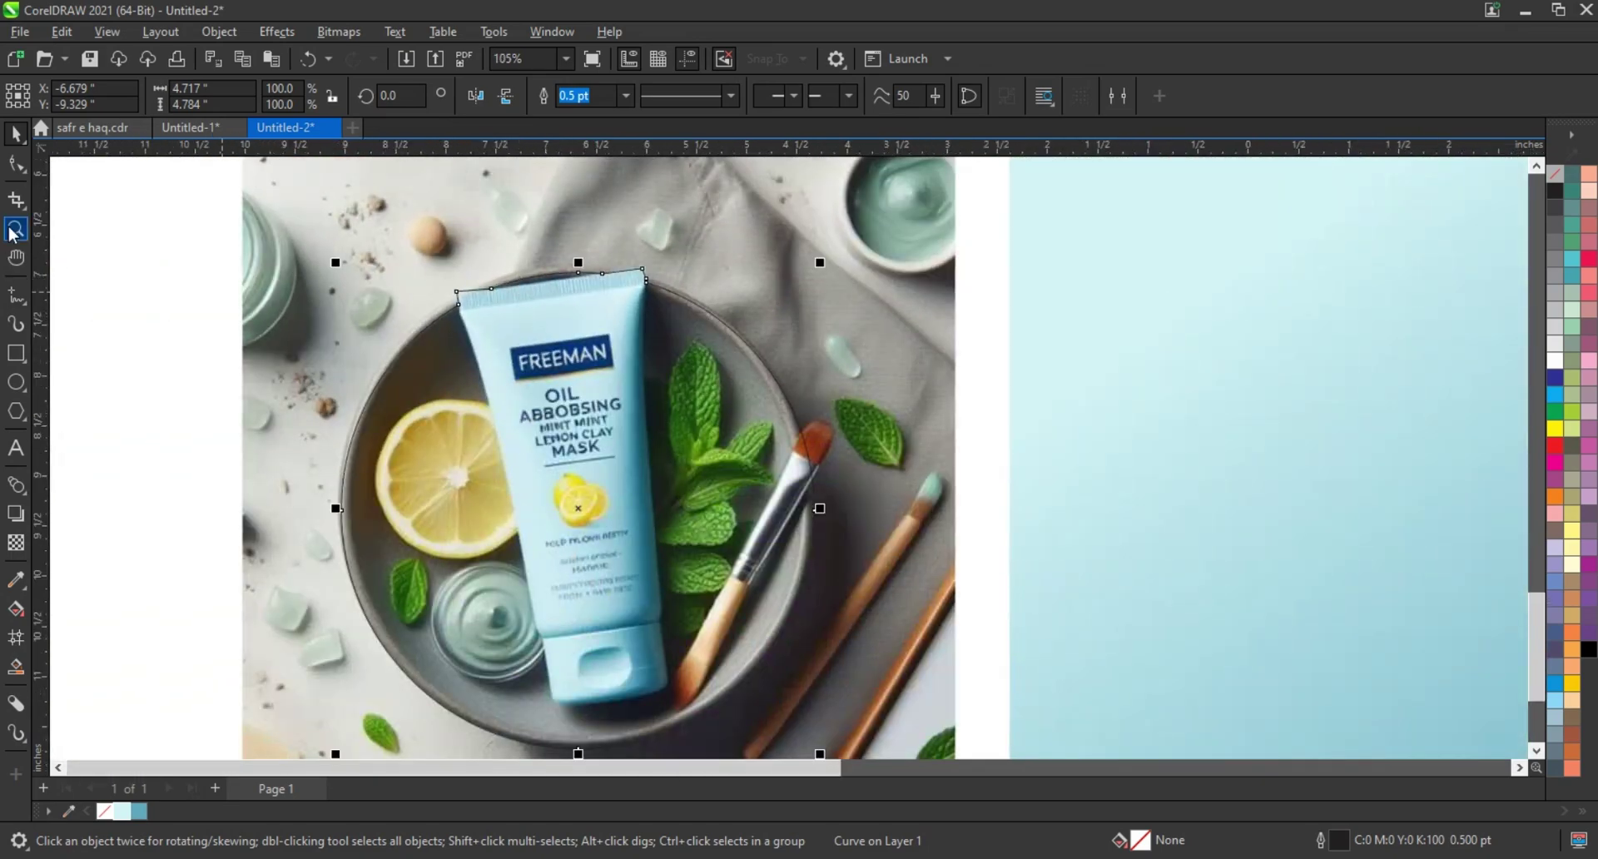
left_click_drag(714, 392, 1012, 552)
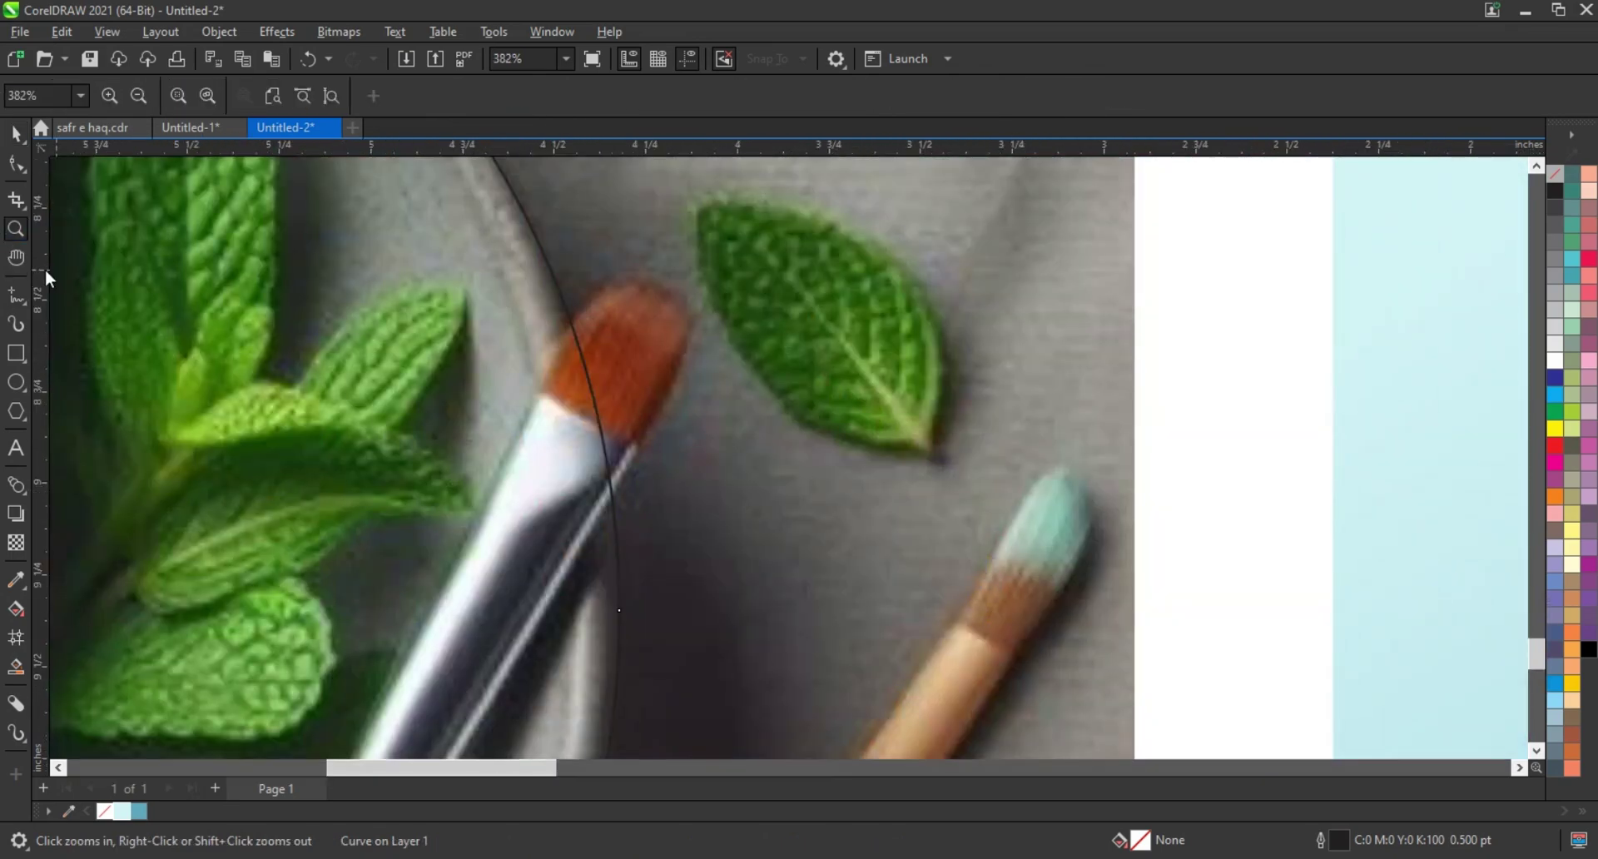
left_click(16, 295)
left_click(542, 386)
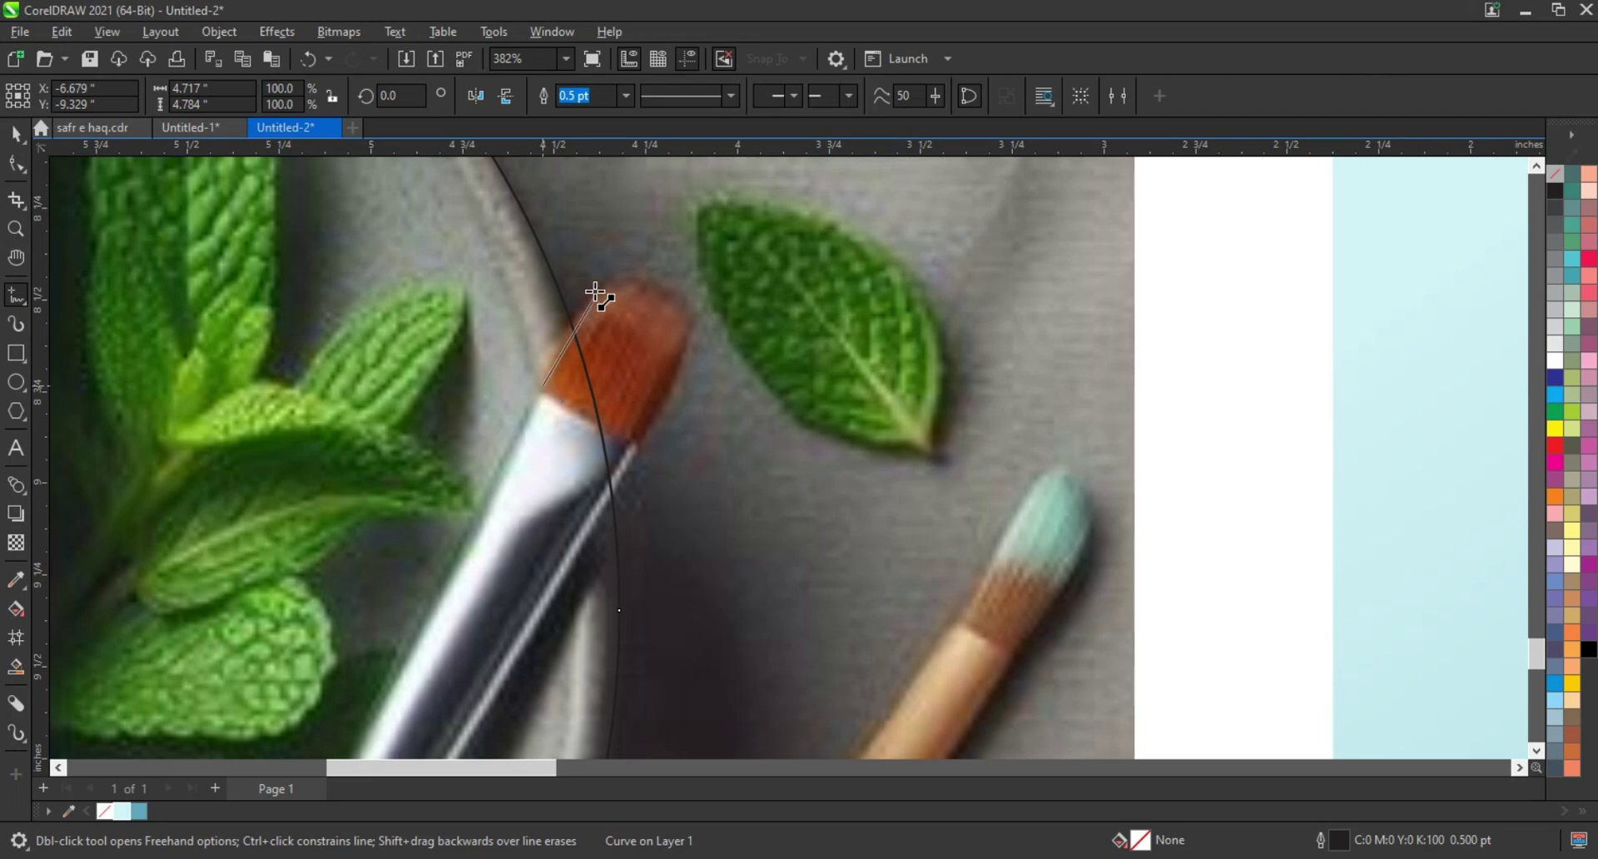
double_click(604, 282)
double_click(694, 326)
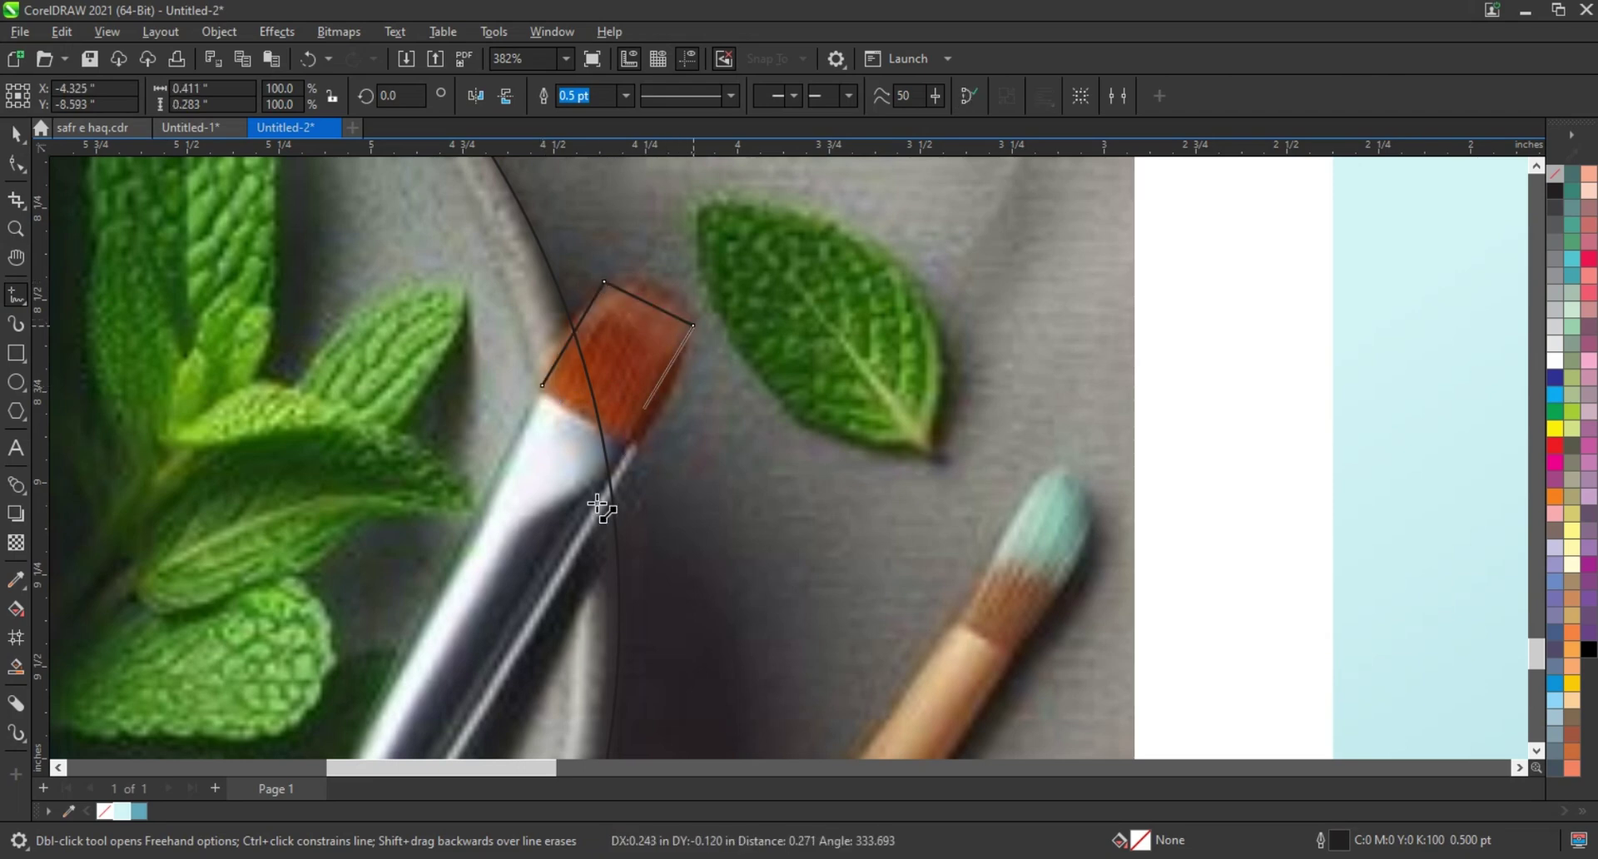
double_click(595, 530)
left_click(544, 384)
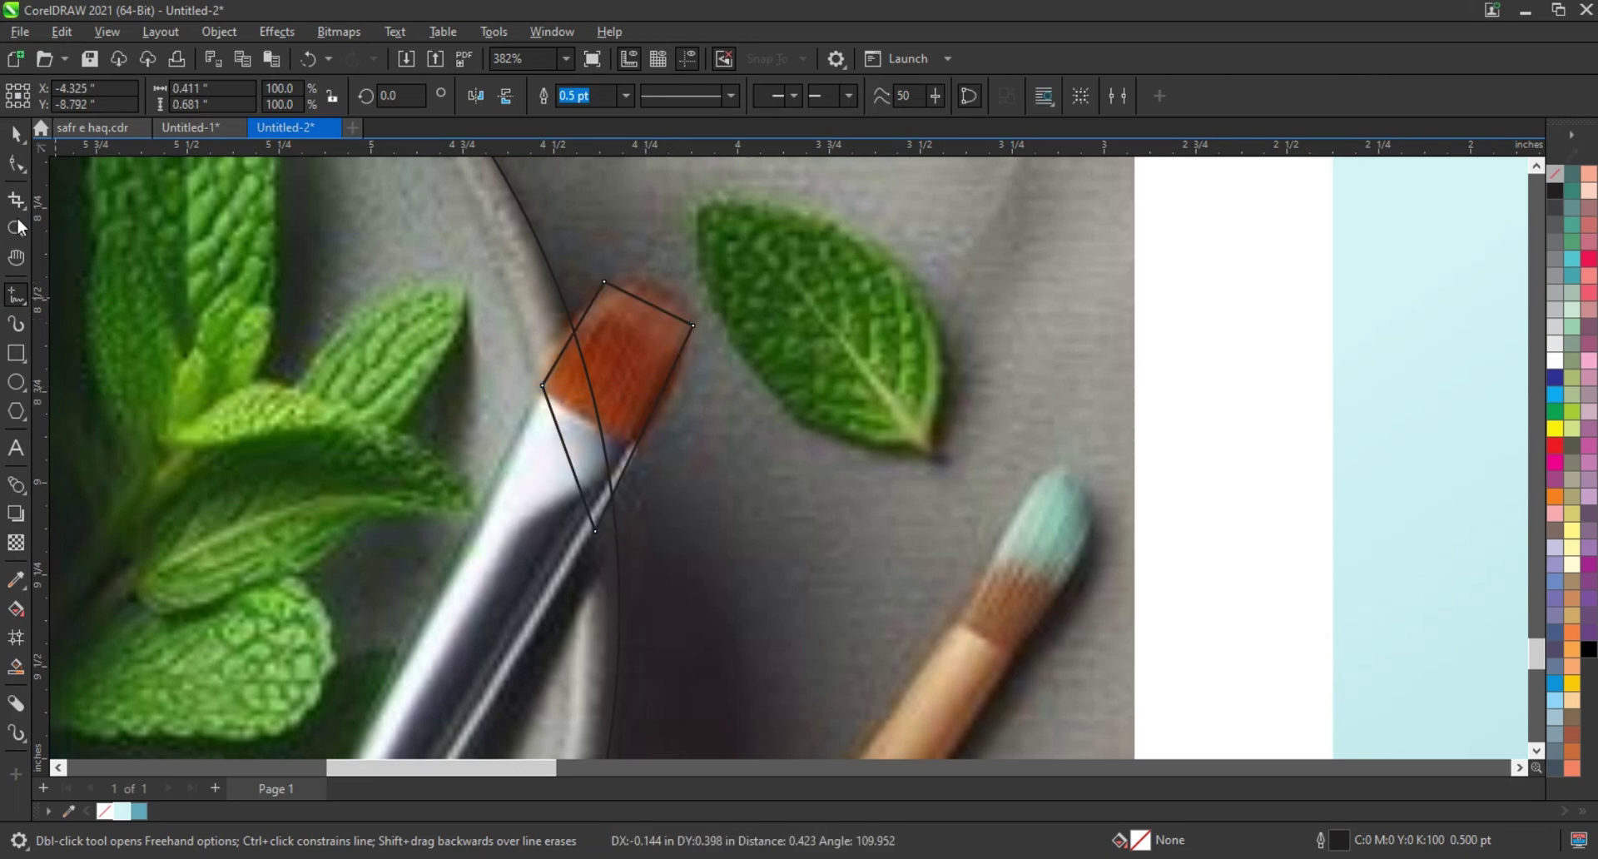
Convert the brush-tip outline to curves and round its top edge to the bristles
key("F10")
key("ctrl+a")
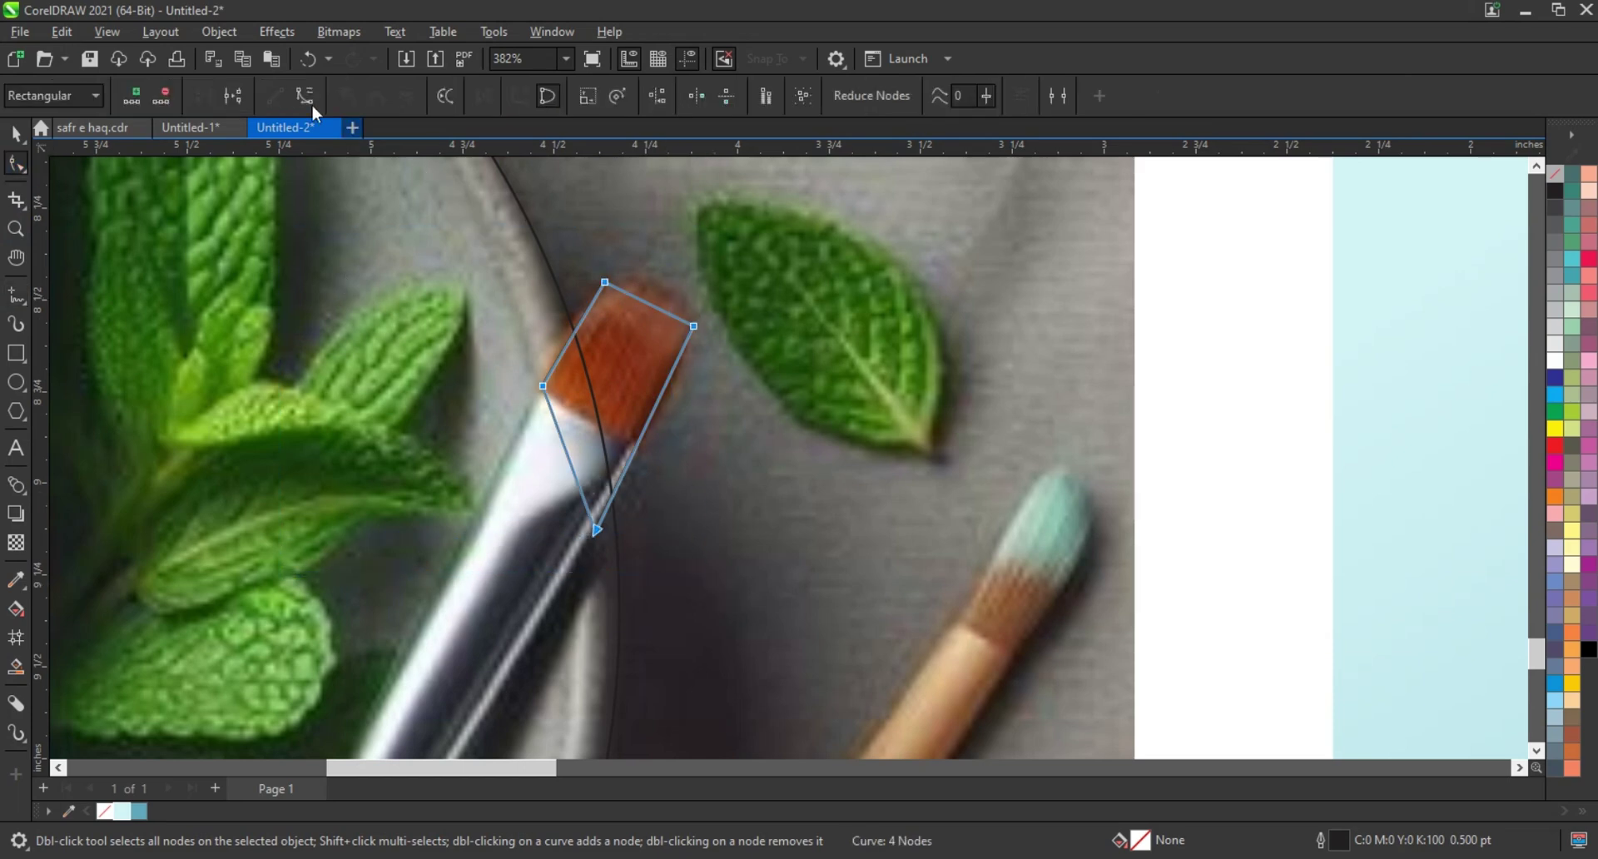
left_click(657, 424)
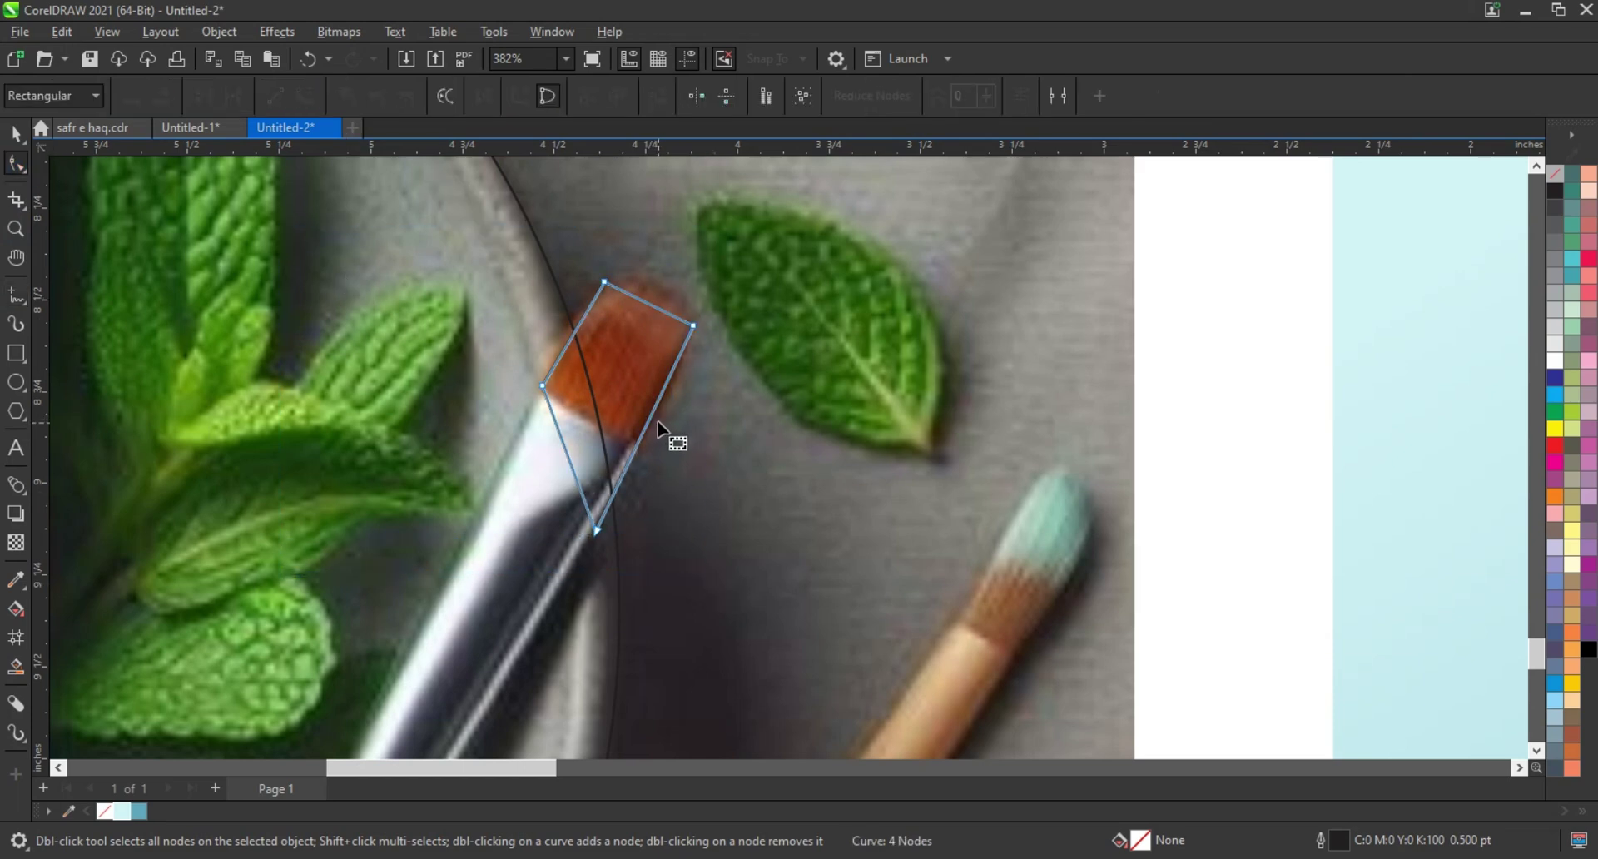
left_click(597, 531)
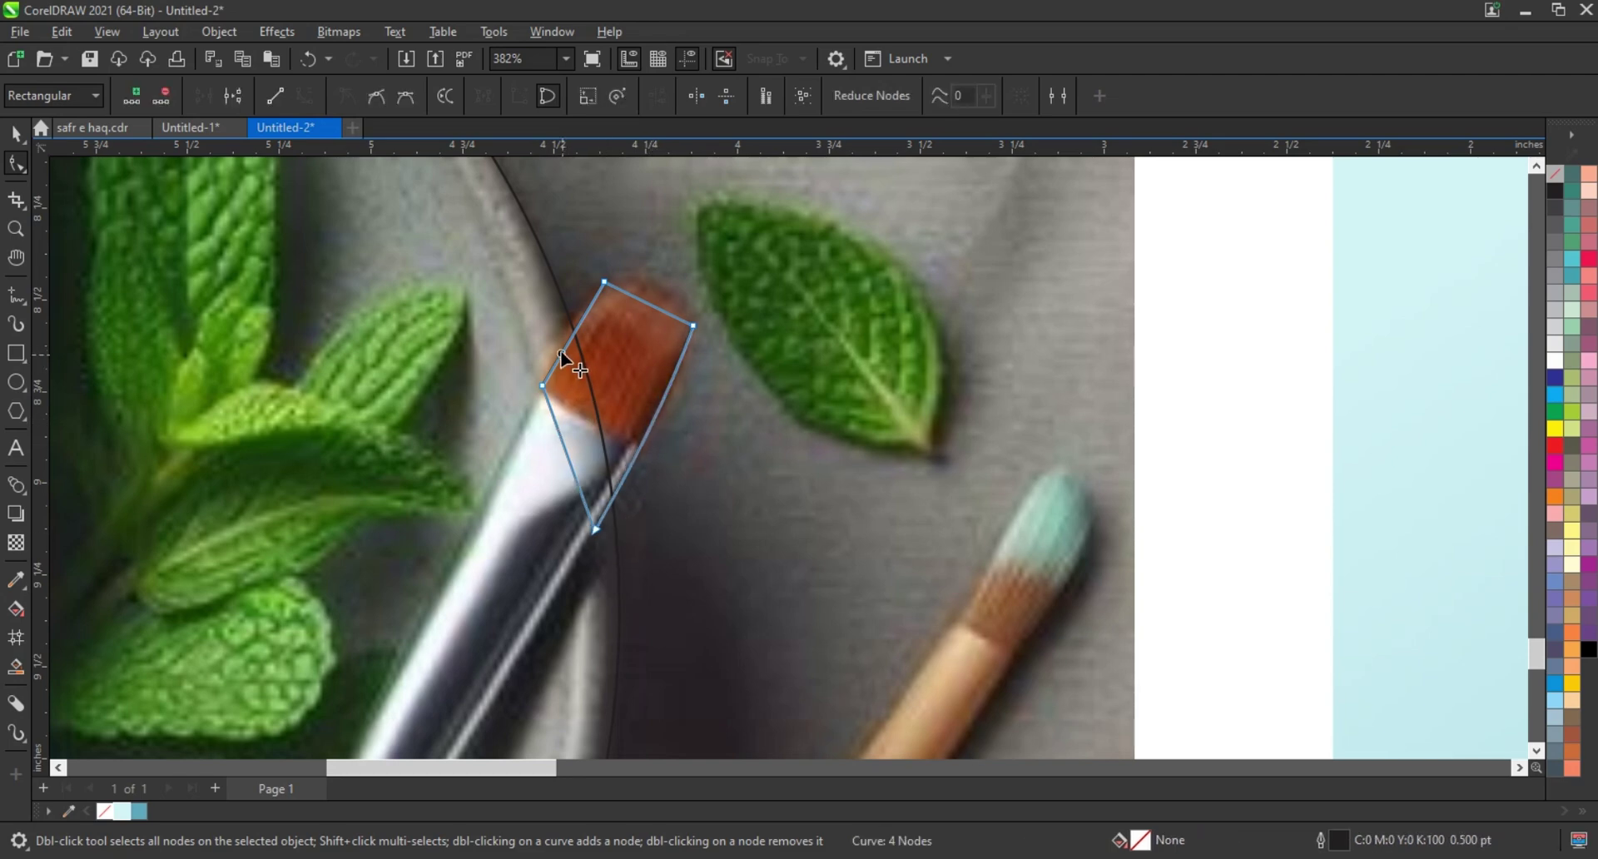
left_click(605, 283)
left_click_drag(627, 297, 676, 293)
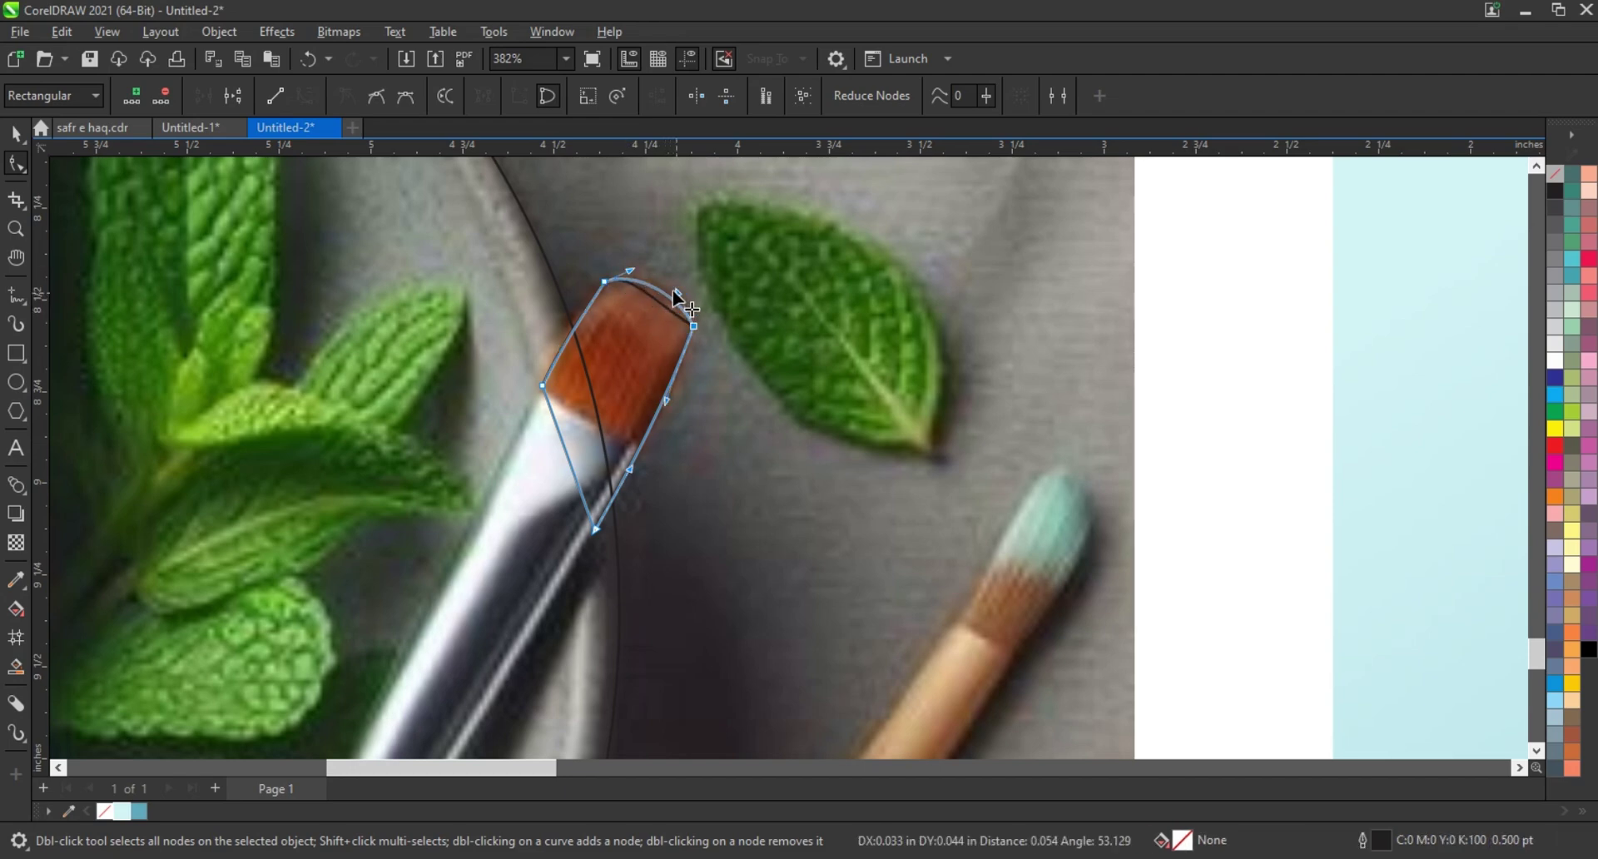
left_click_drag(630, 271, 627, 266)
left_click(15, 134)
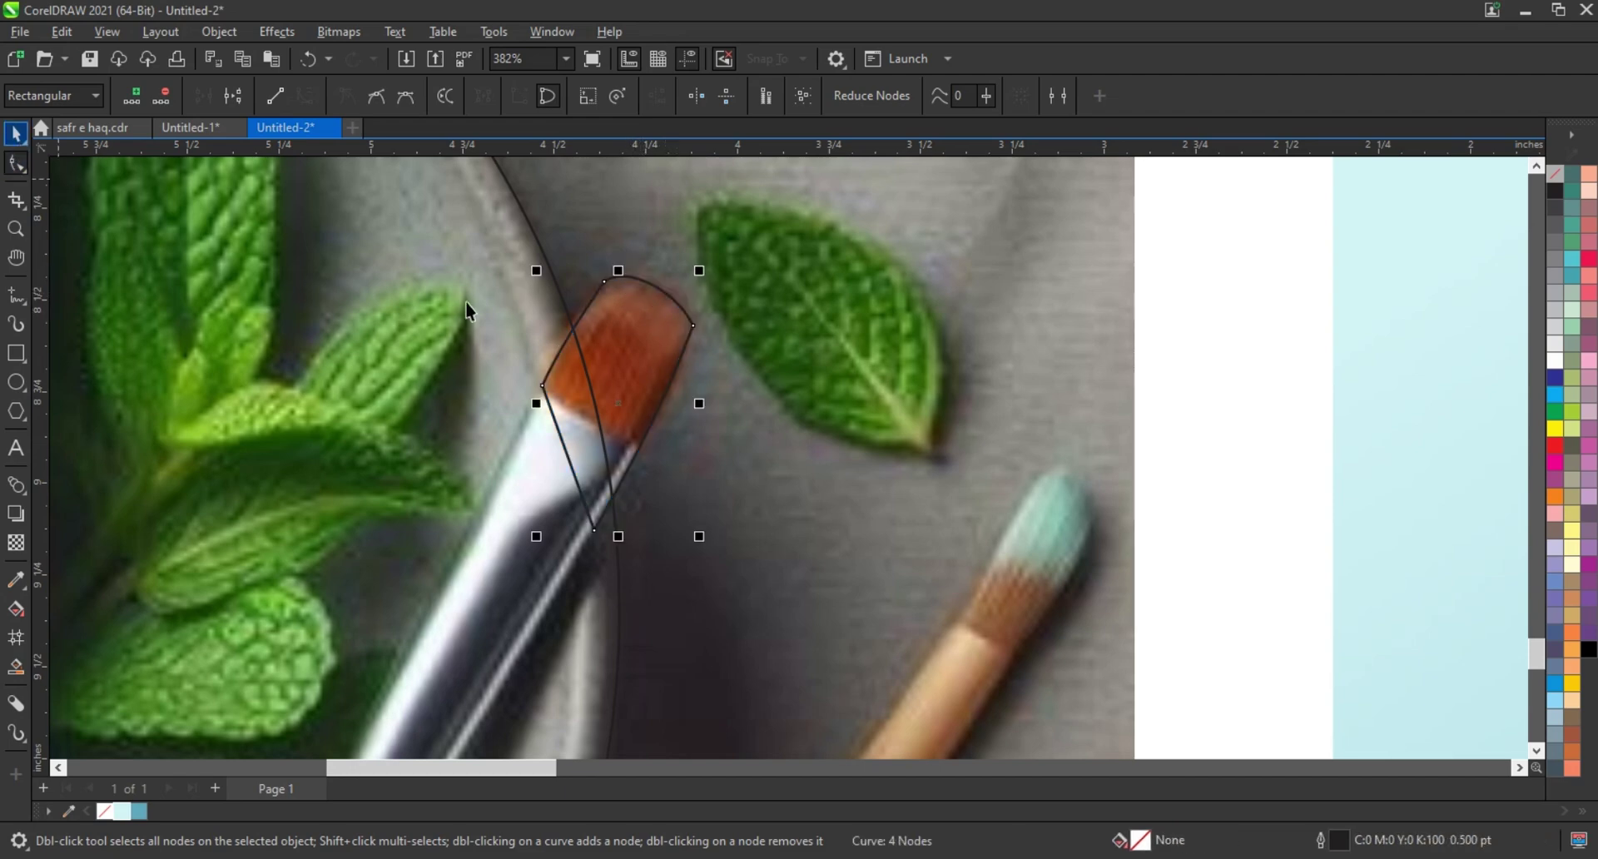
left_click(480, 297, "shift")
Weld the brush-tip shape into the plate outline
left_click(593, 100)
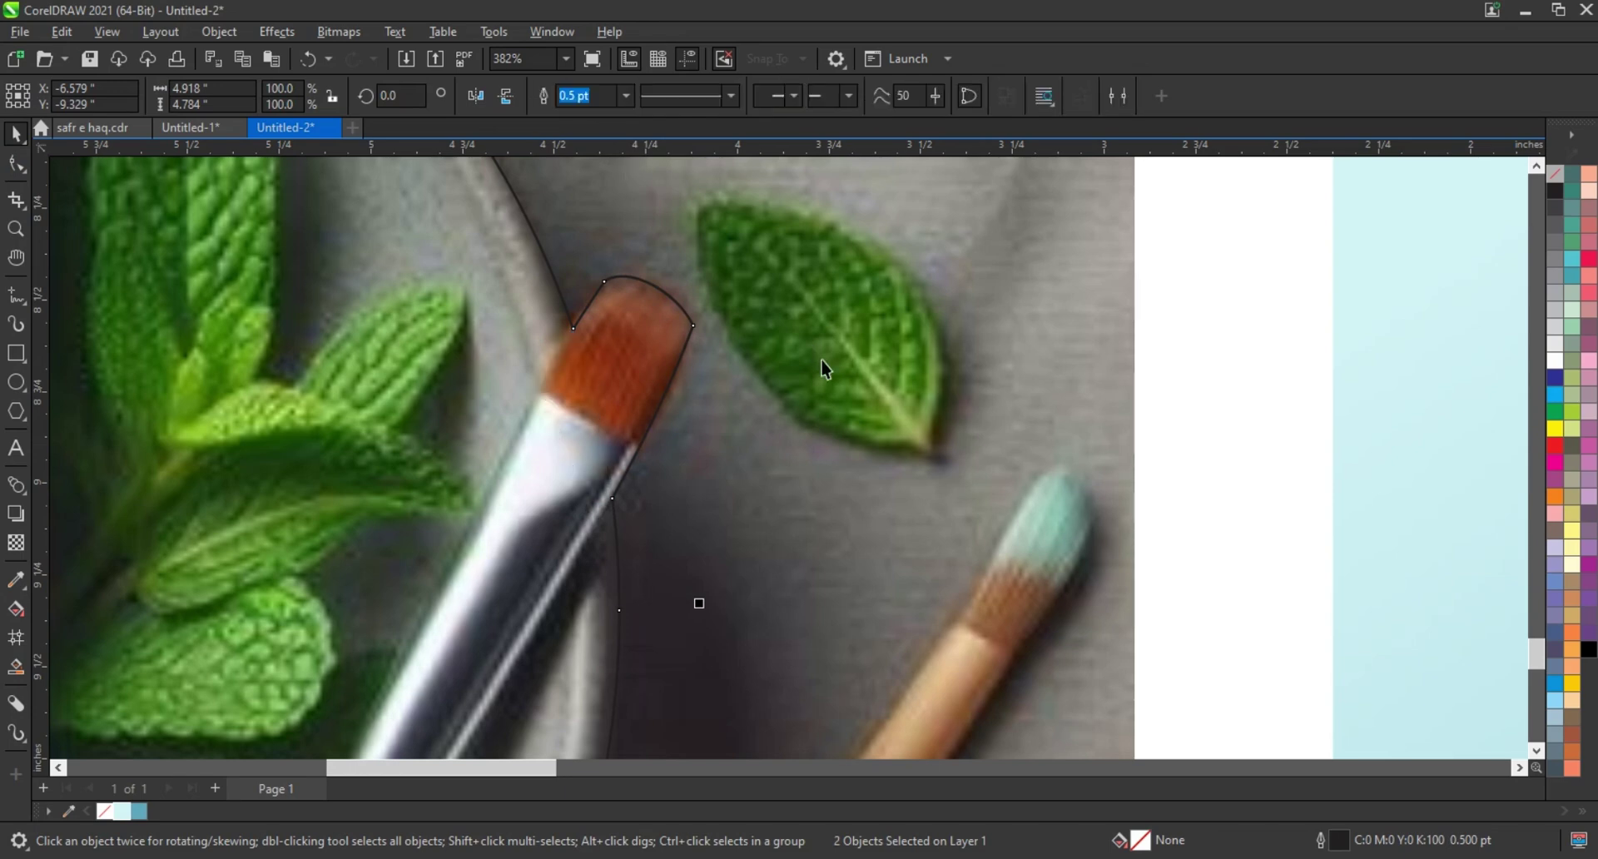
scroll(820, 363, "down", 2)
scroll(821, 363, "down", 3)
scroll(822, 366, "down", 2)
scroll(822, 367, "down", 2)
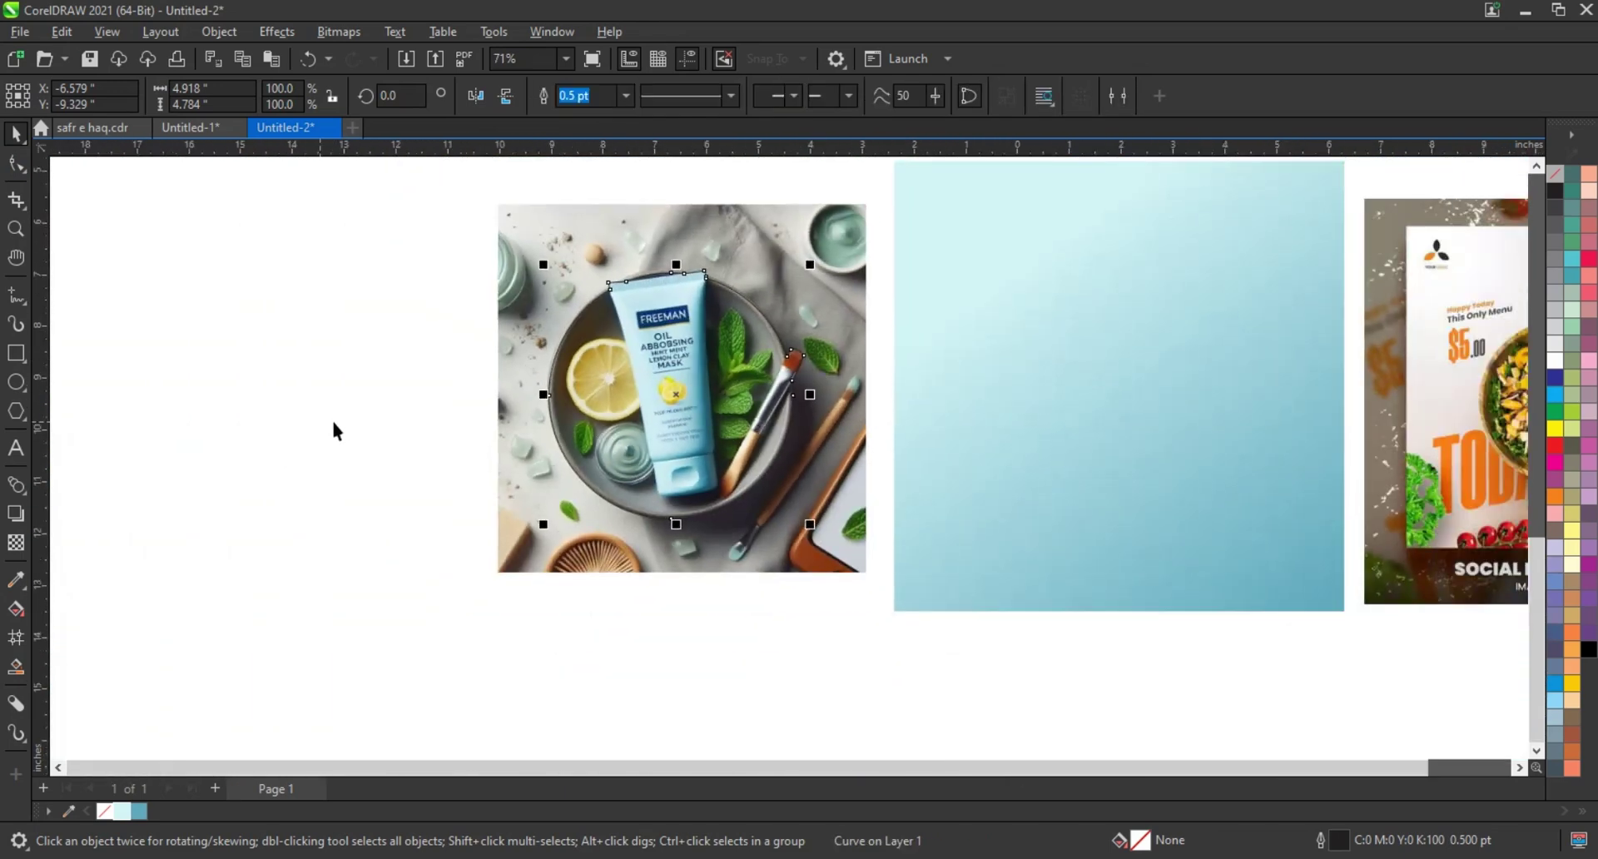
Place a duplicate of the clay mask photo to the left
left_click(332, 428)
left_click(778, 251)
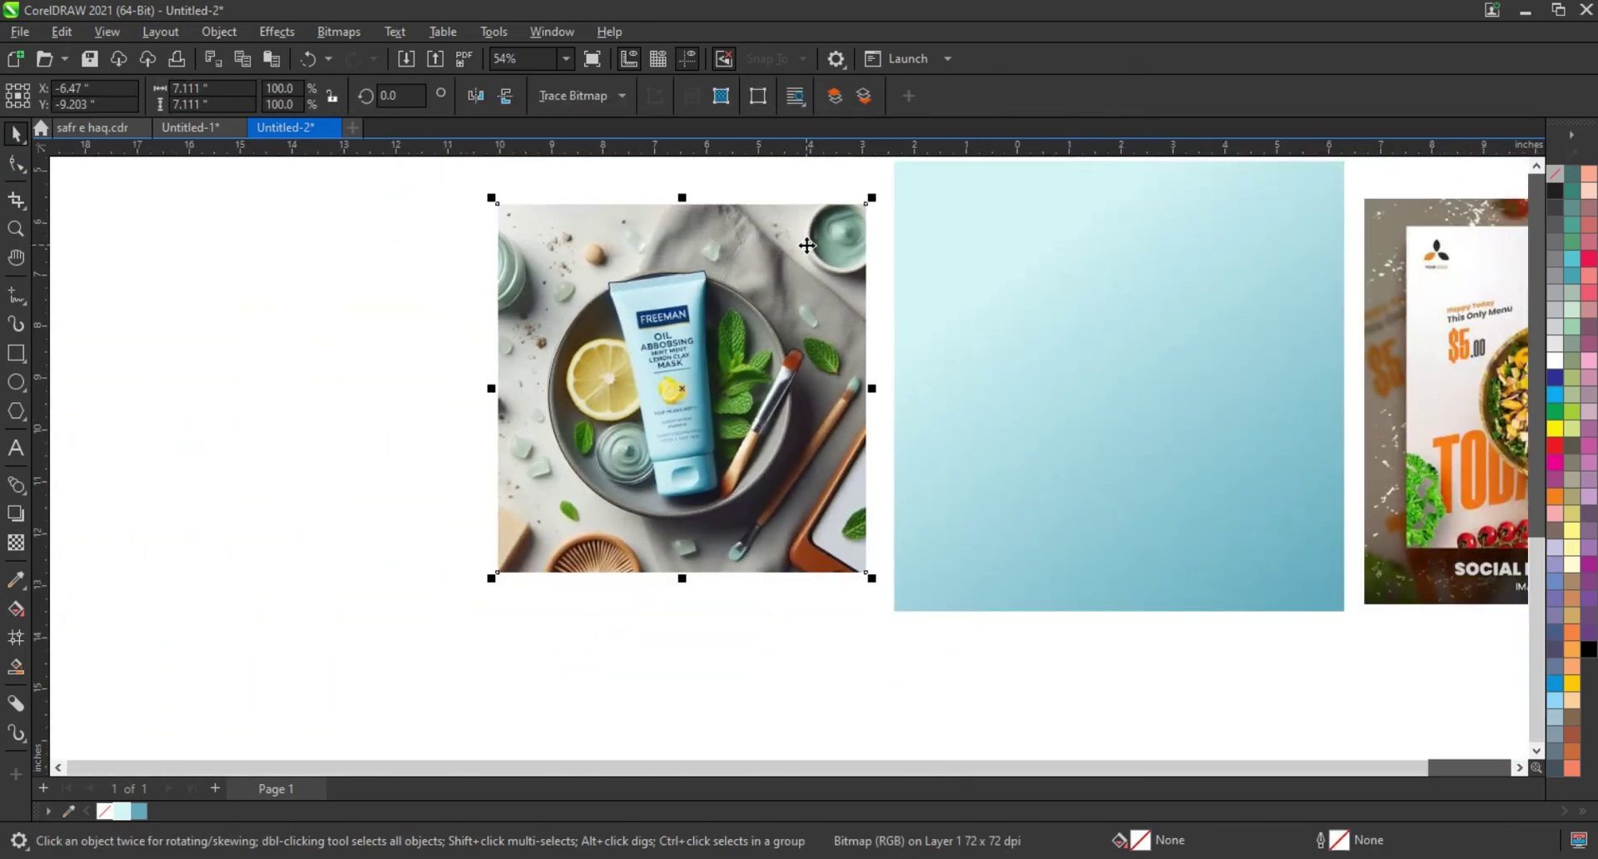
left_click_drag(778, 251, 414, 251)
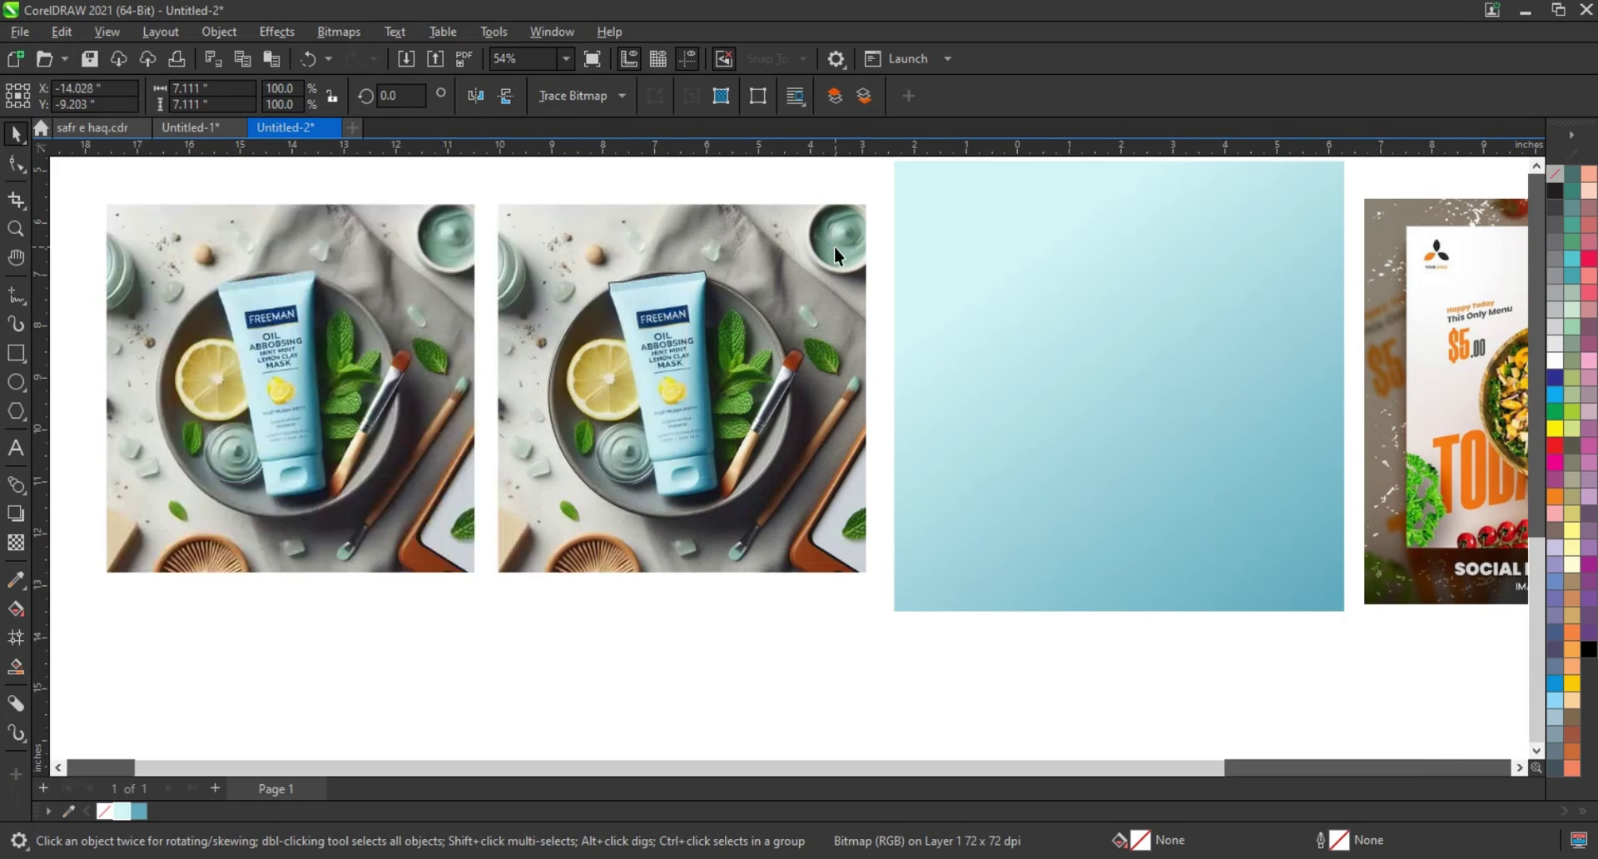
PowerClip the original photo inside the plate curve and remove its outline
left_click(835, 247)
right_click(835, 247)
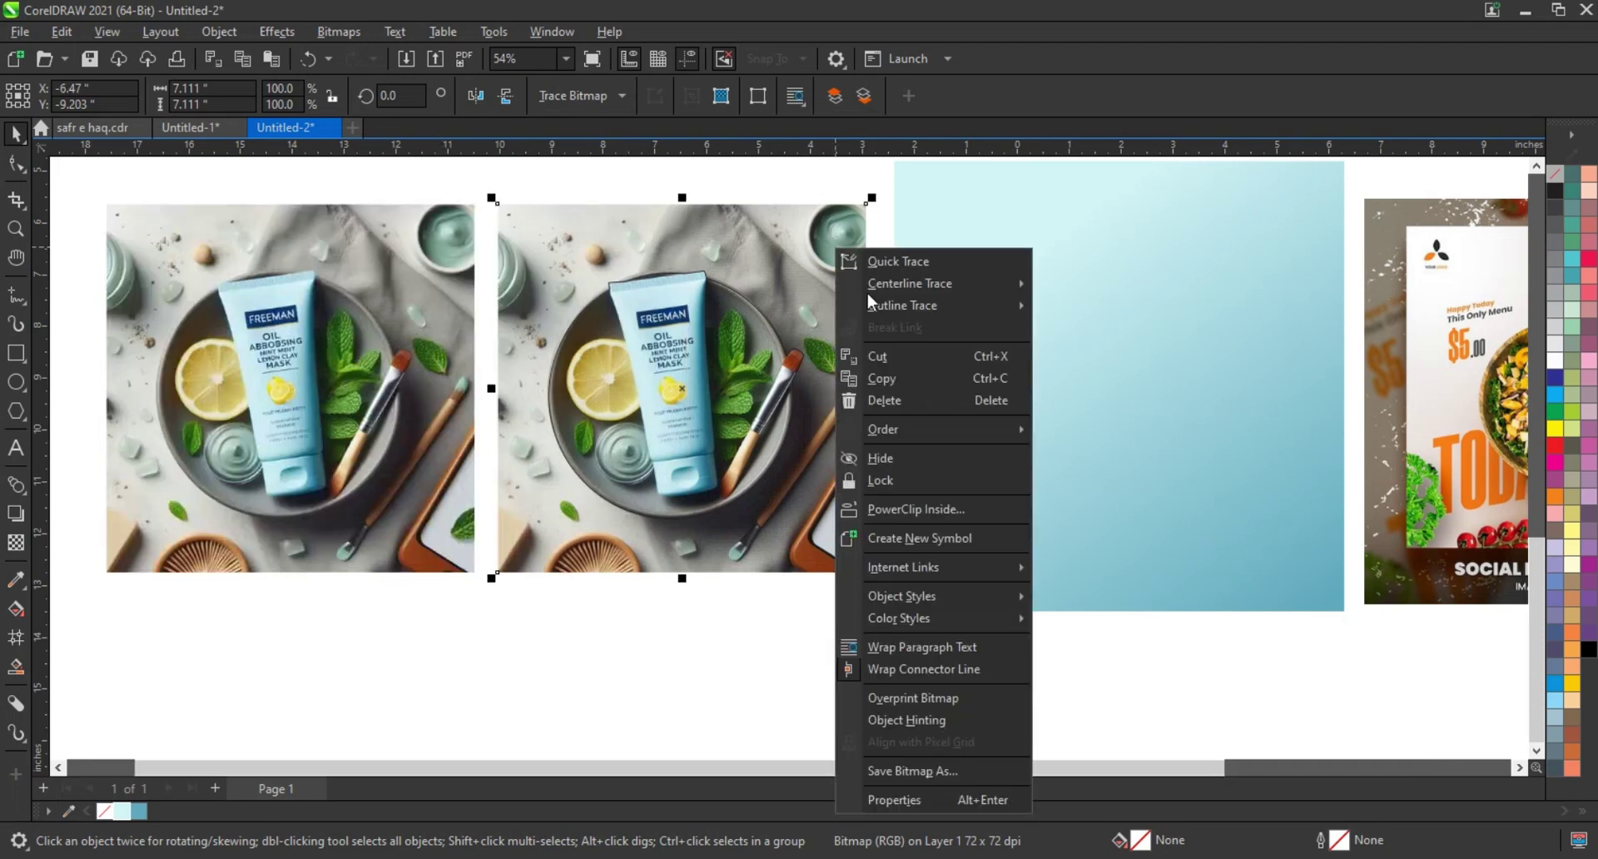
left_click(898, 510)
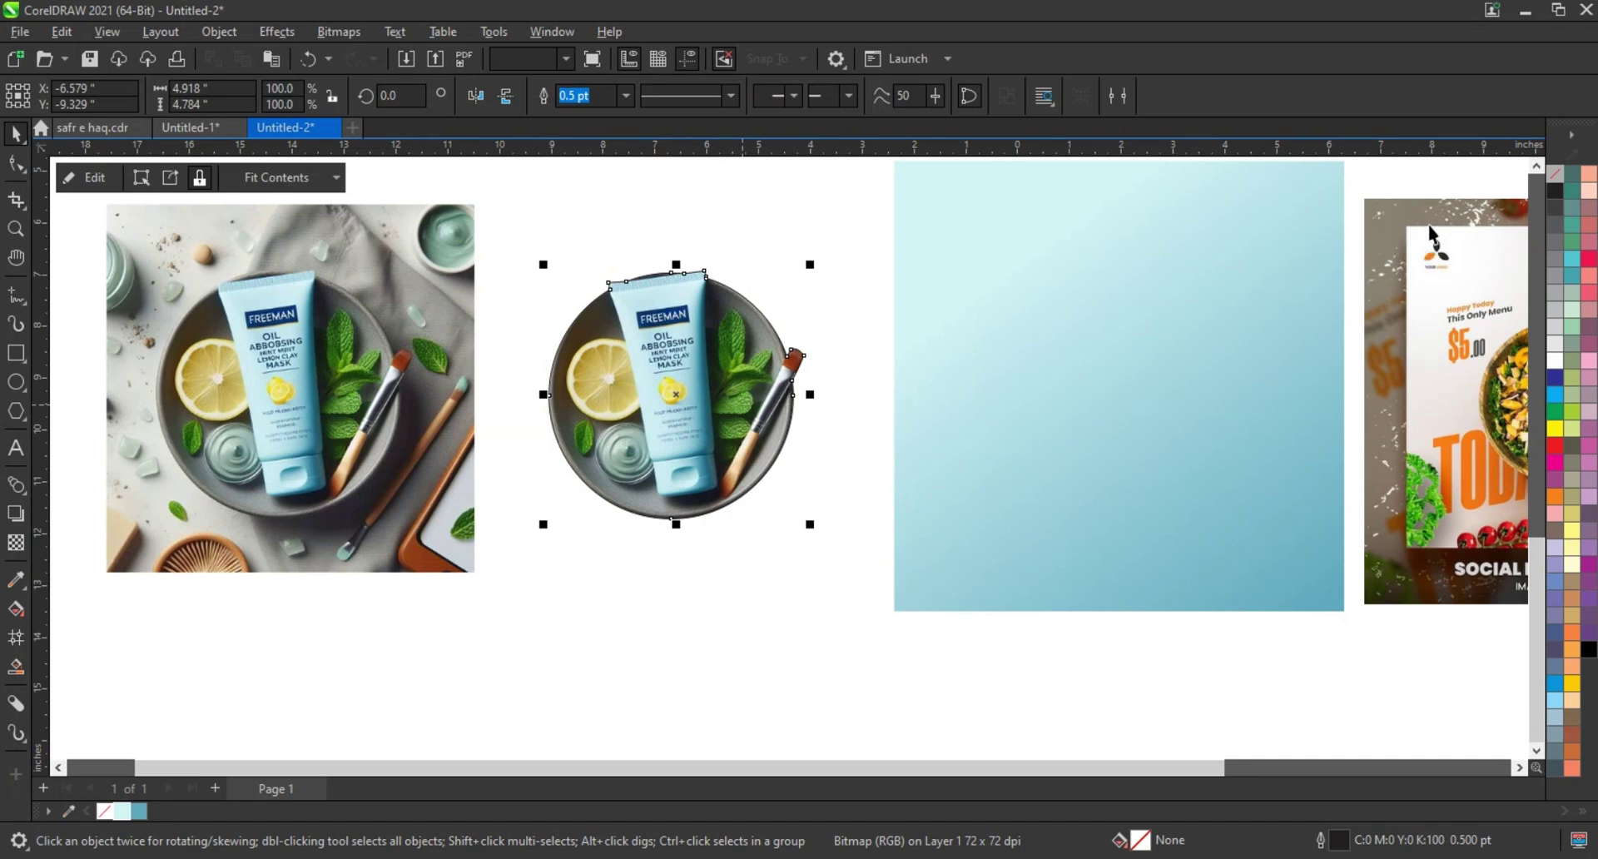
right_click(1555, 176)
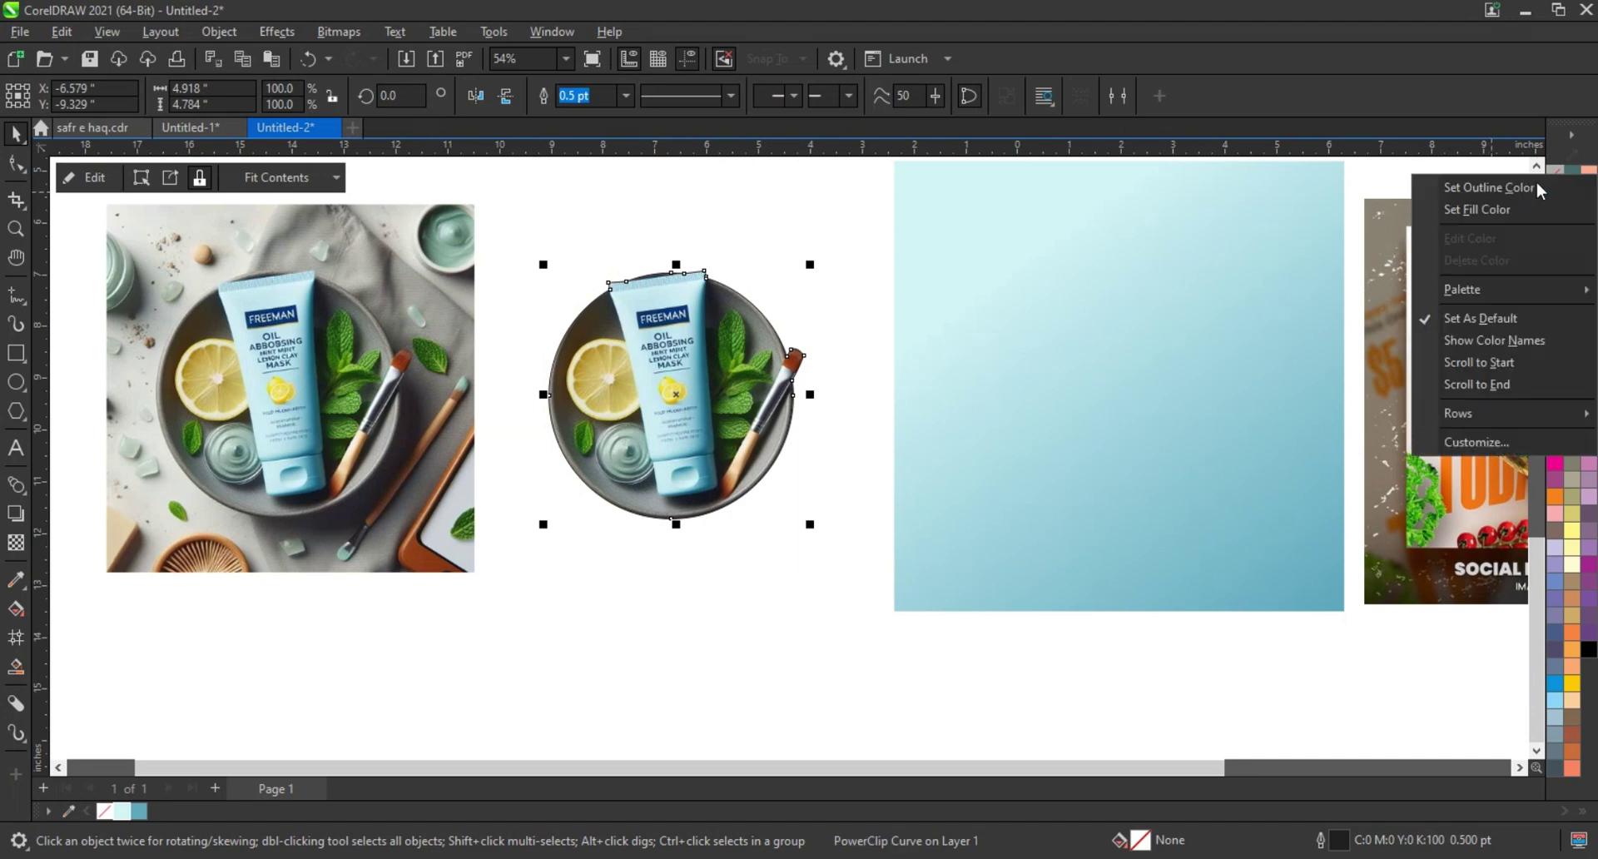
left_click(580, 594)
scroll(502, 346, "down", 1)
left_click(604, 368)
Centre the round plate cut-out horizontally on the light-blue gradient square
left_click(907, 426, "shift")
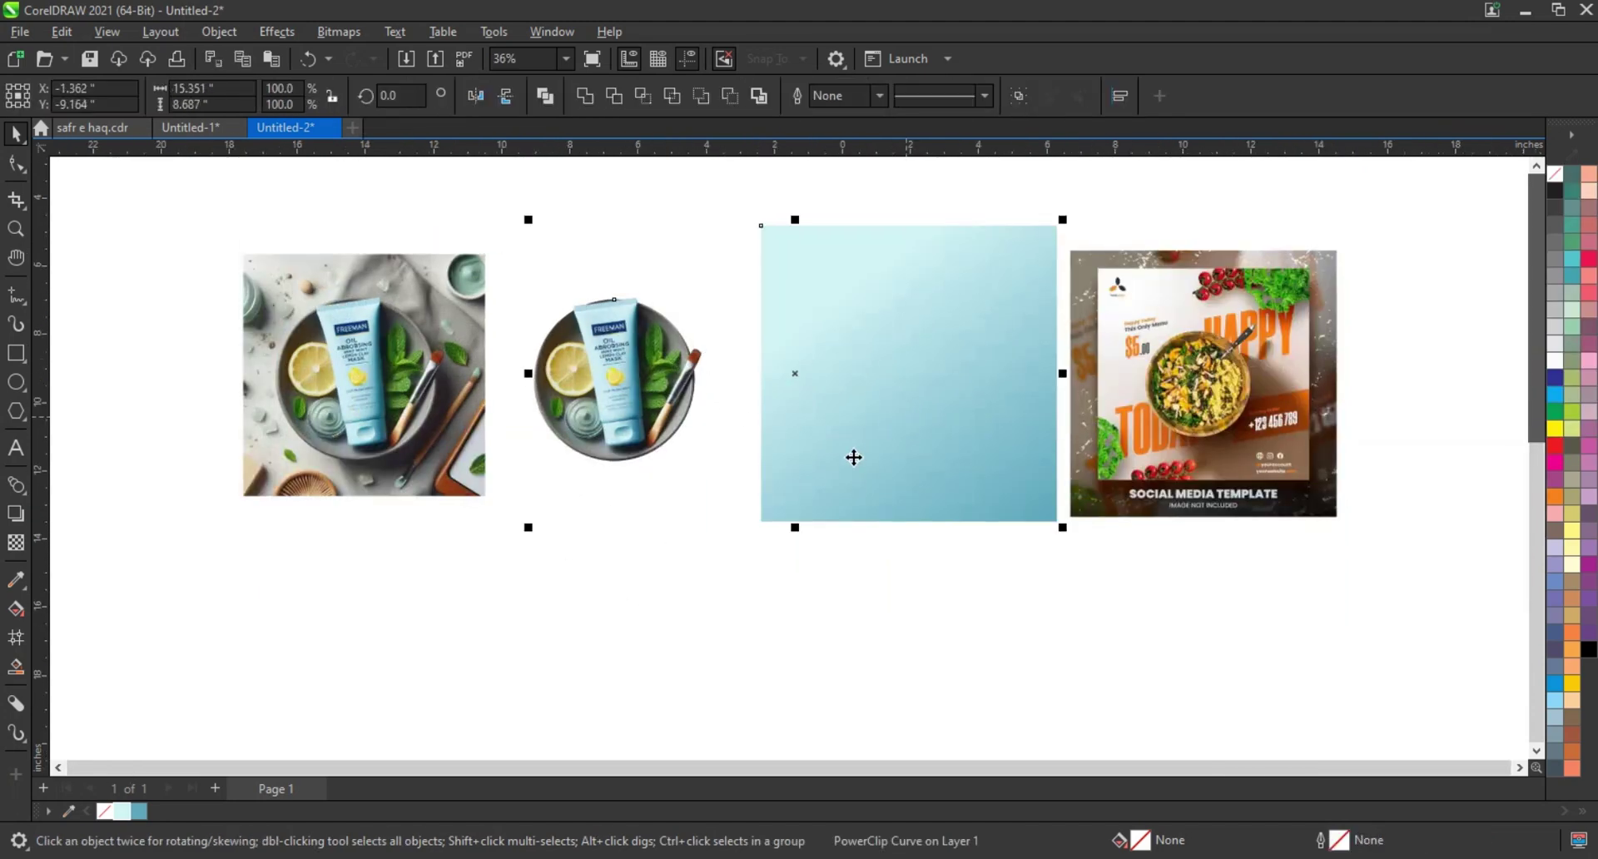
key("c")
left_click(111, 303)
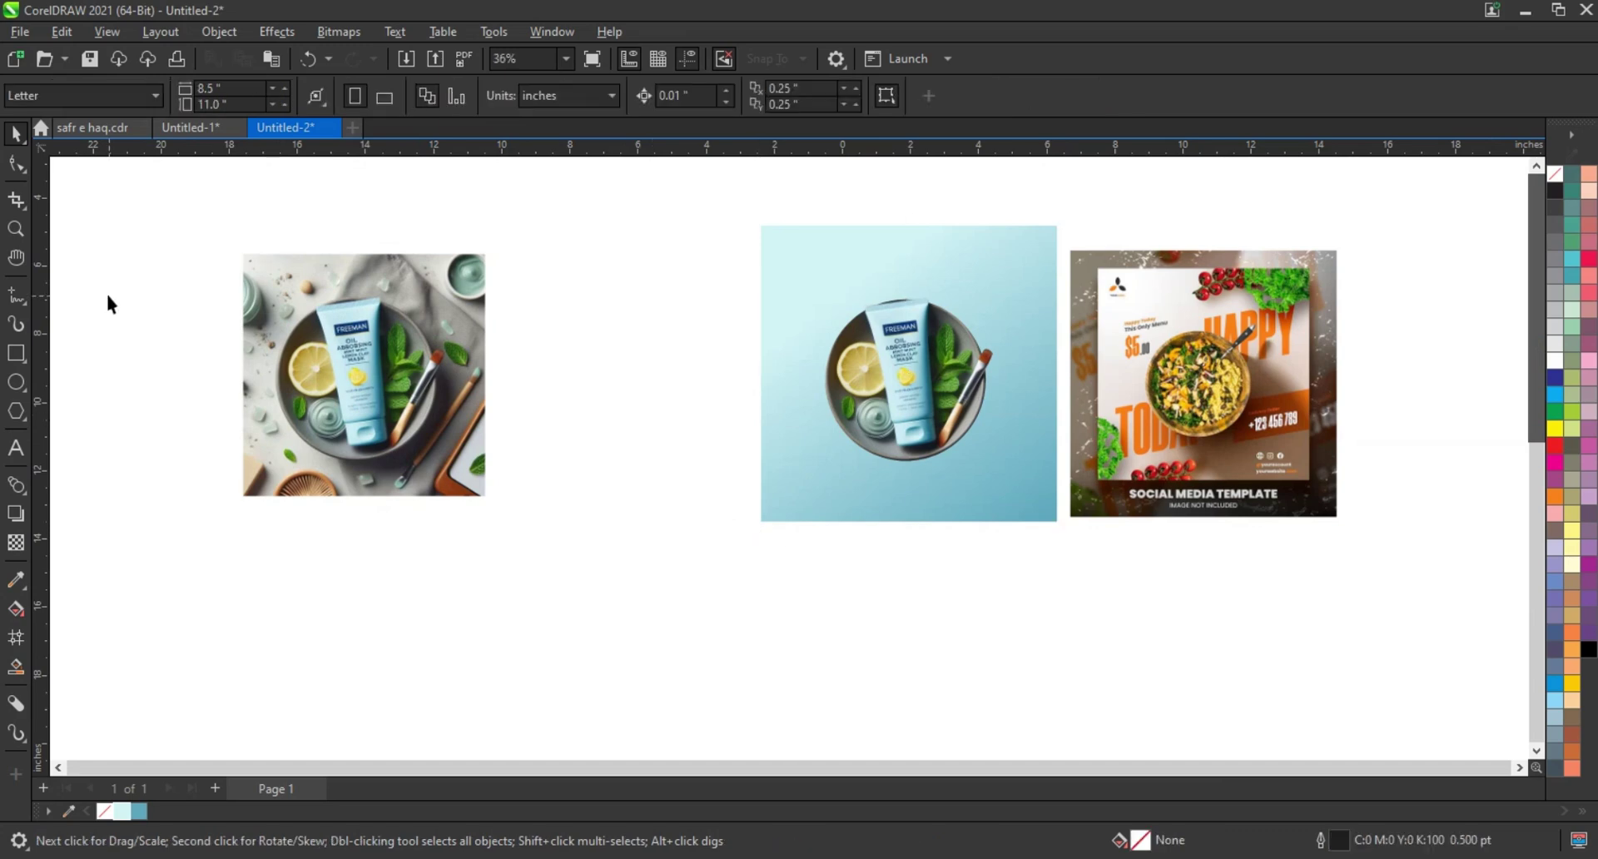
left_click(13, 235)
left_click_drag(1255, 518, 1383, 546)
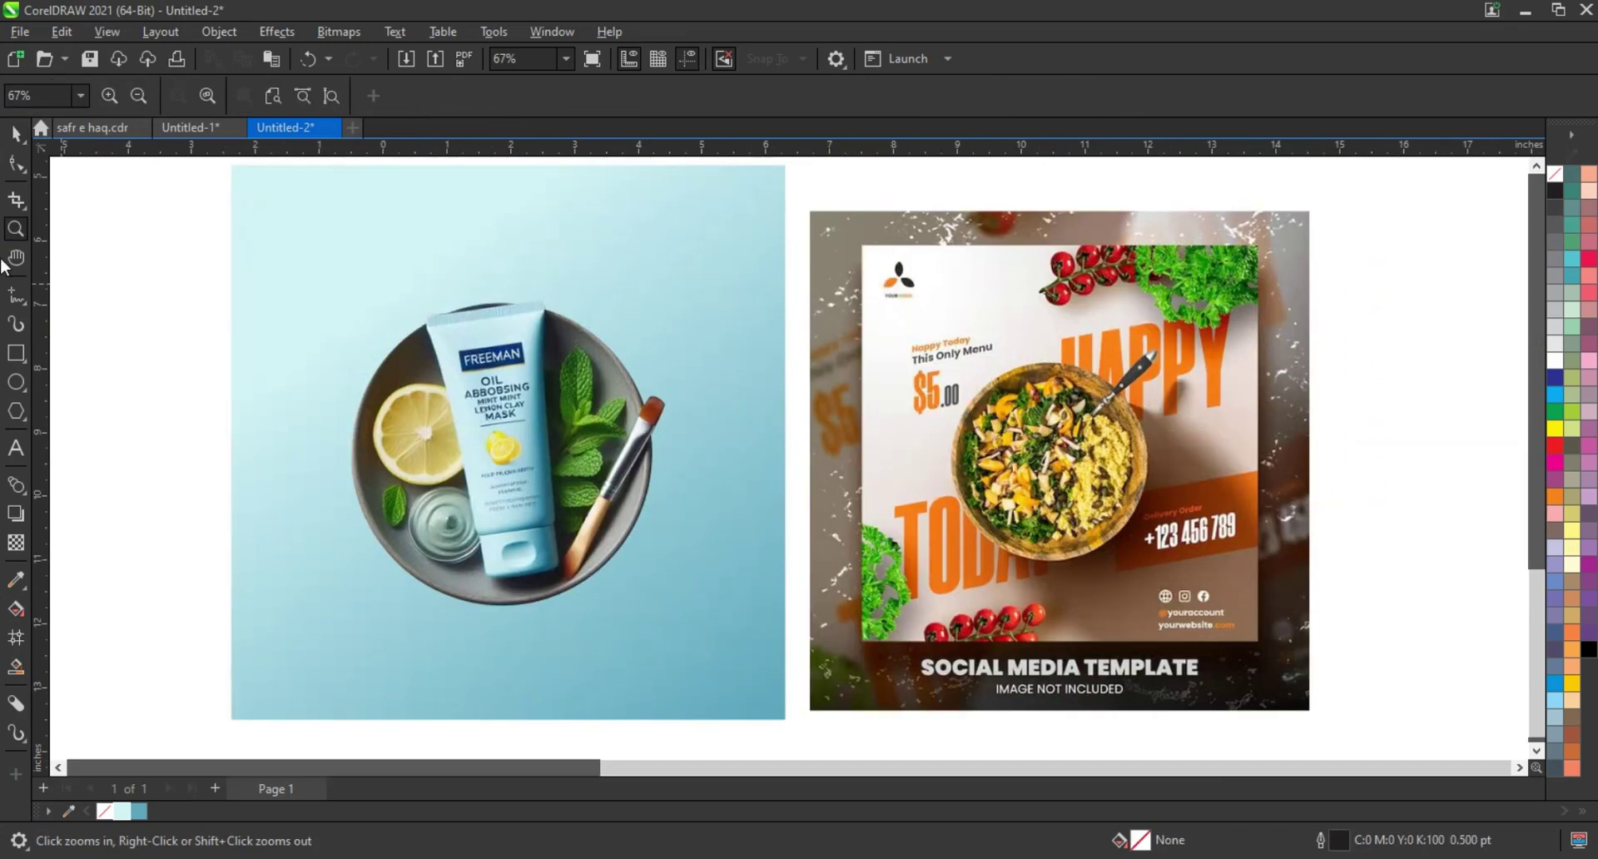
key("space")
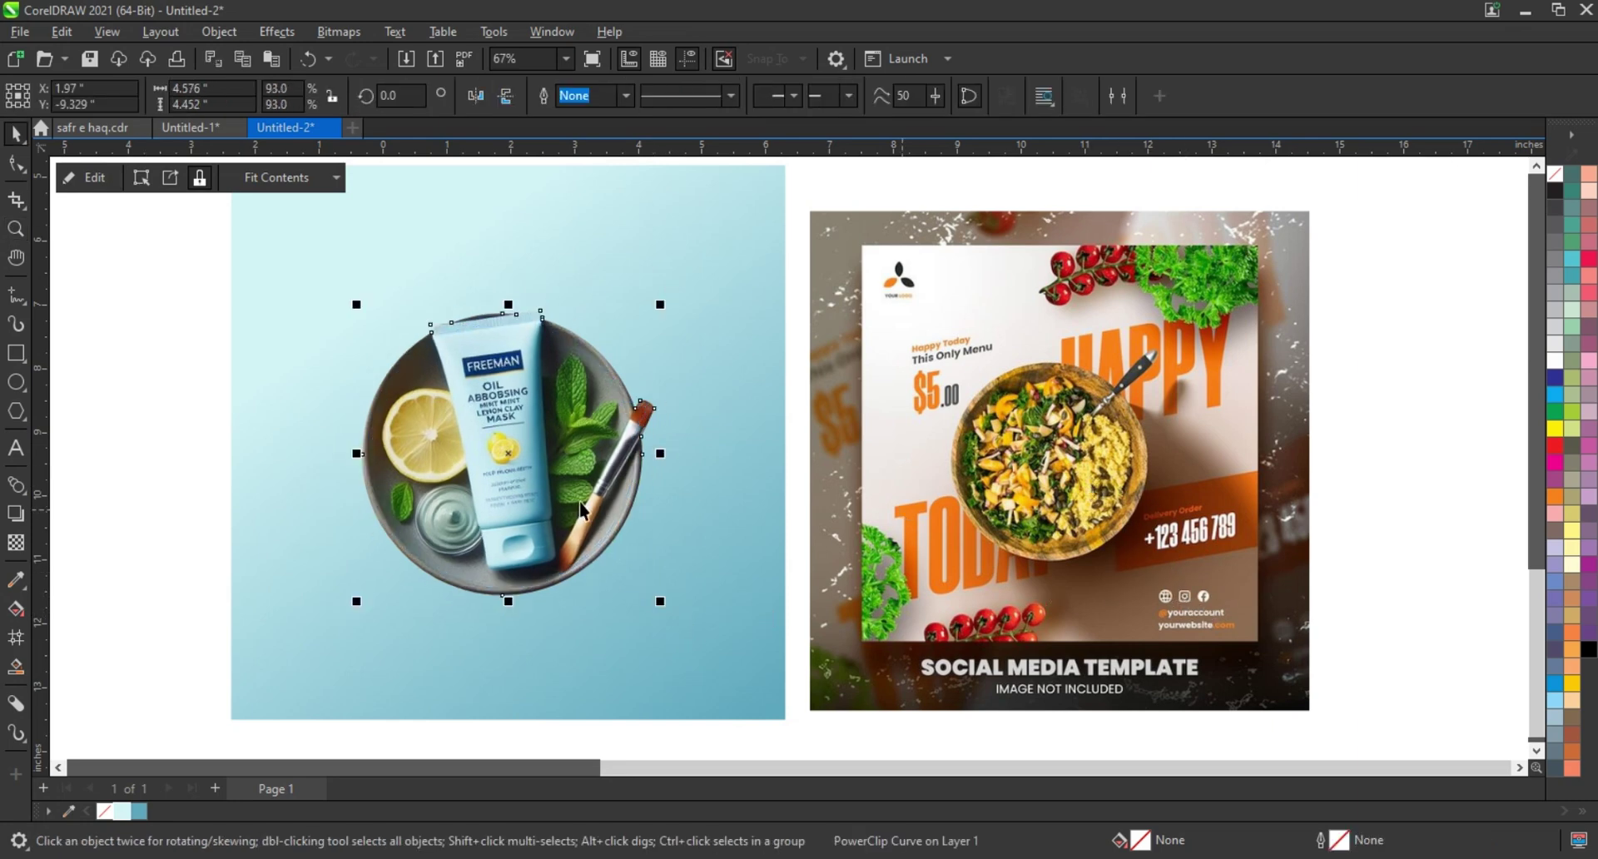
Add a soft Multiply drop shadow (opacity 53, feather 15) toward the plate's lower right
left_click(16, 513)
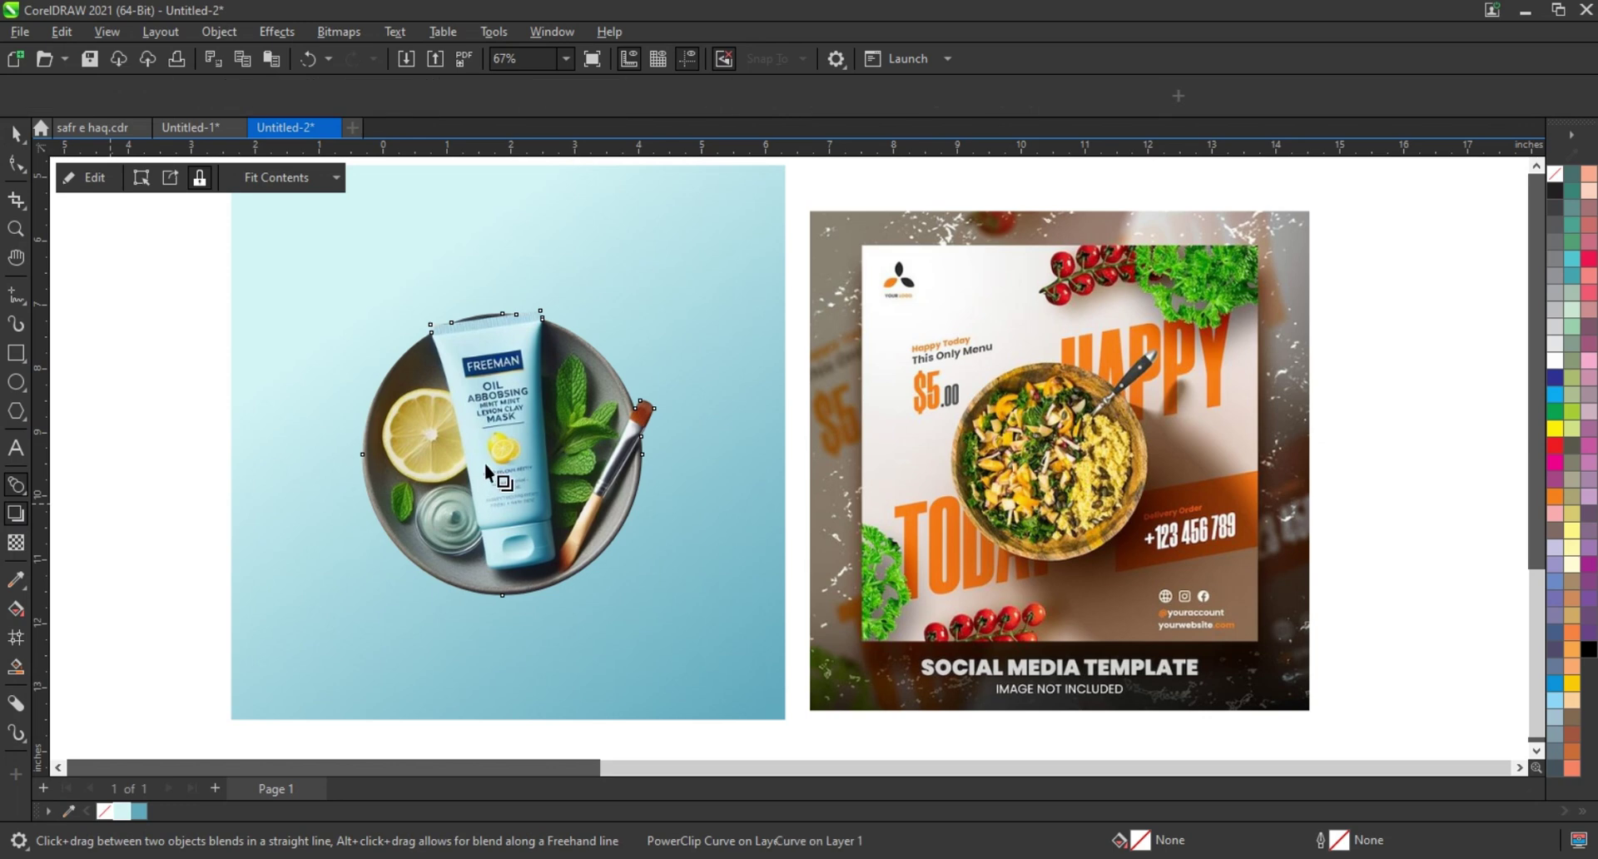
left_click_drag(486, 451, 638, 675)
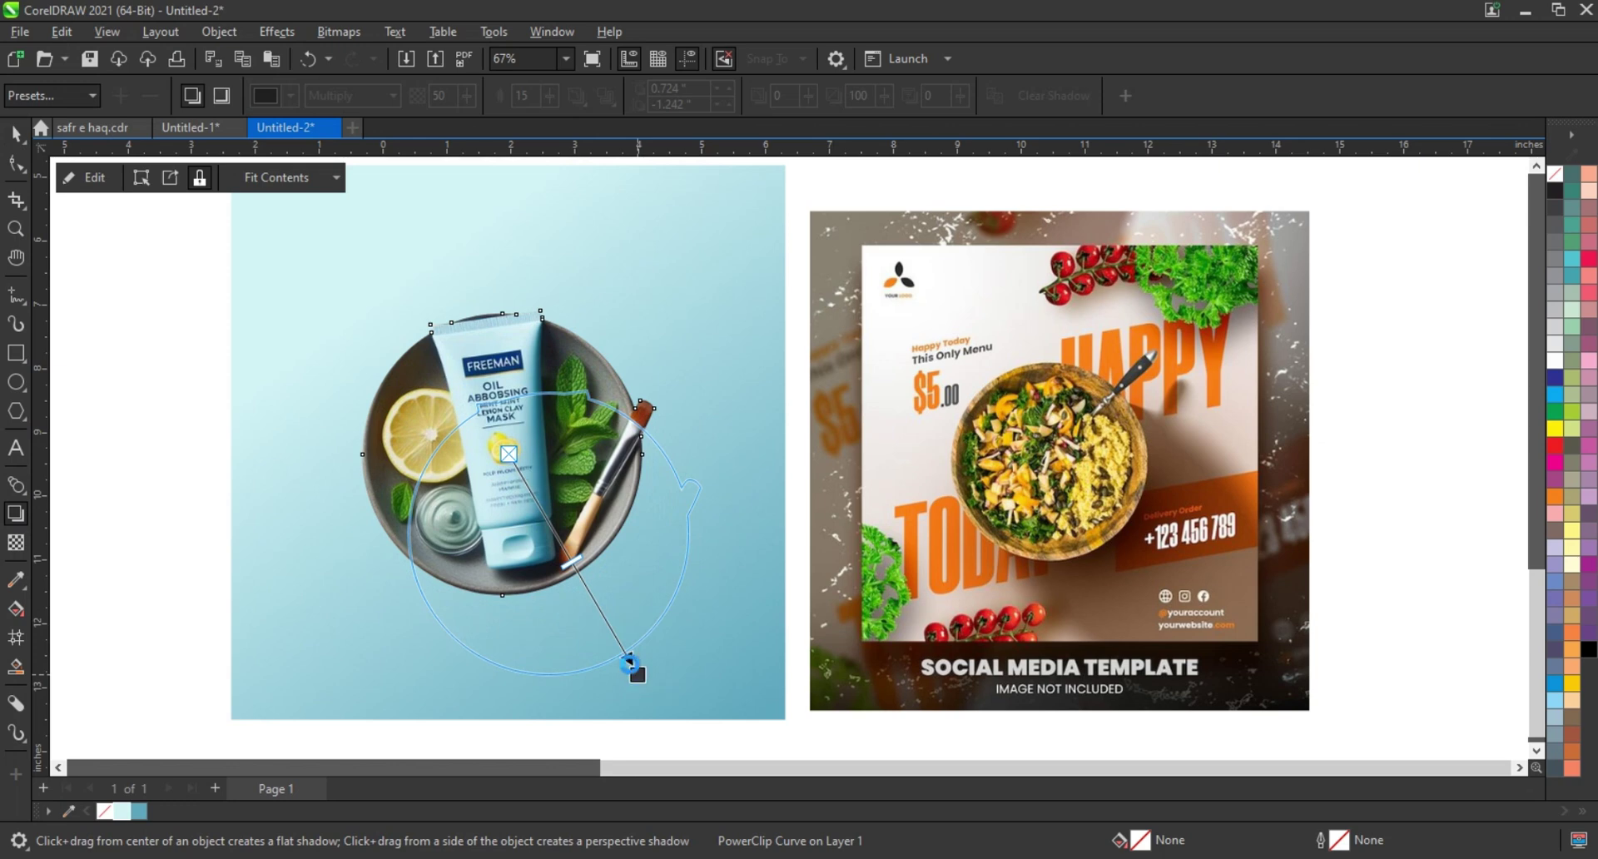
left_click_drag(630, 663, 639, 683)
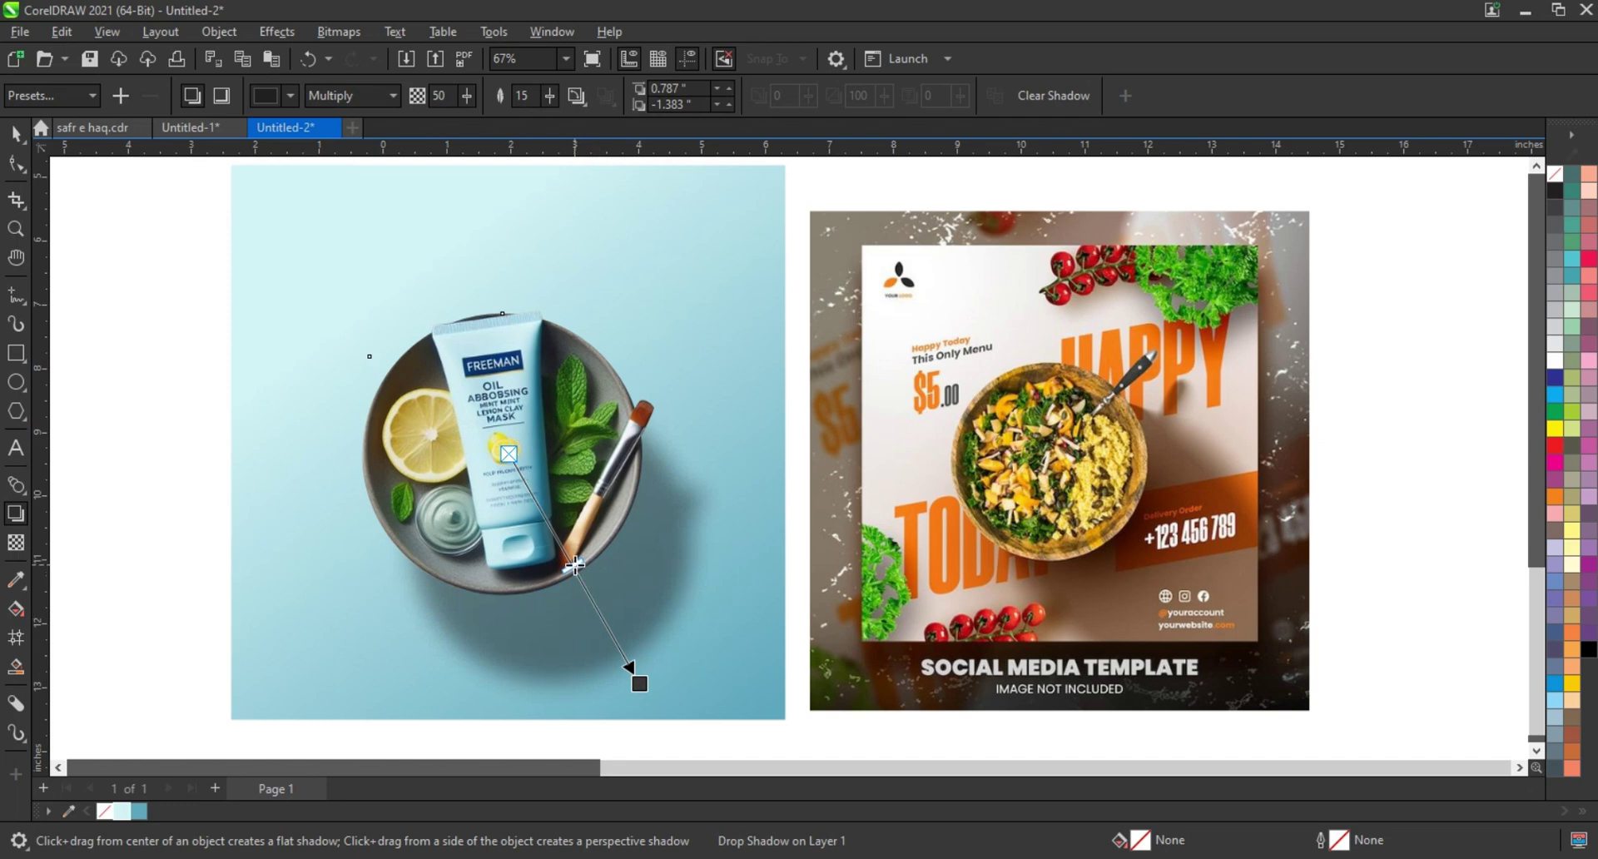
left_click_drag(574, 565, 585, 585)
left_click_drag(639, 683, 647, 677)
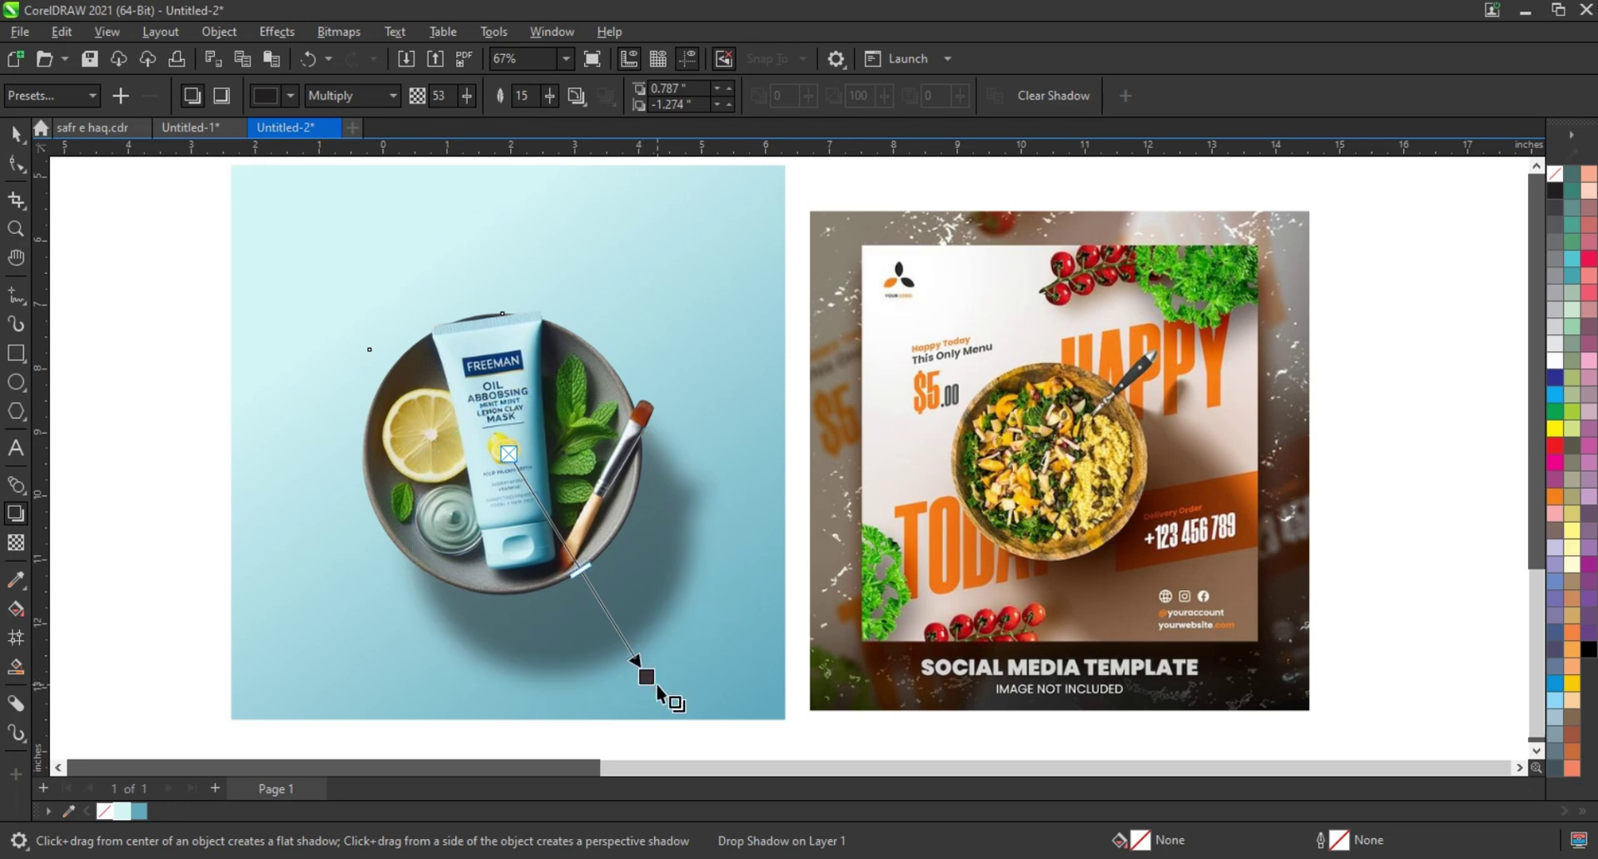
left_click(13, 134)
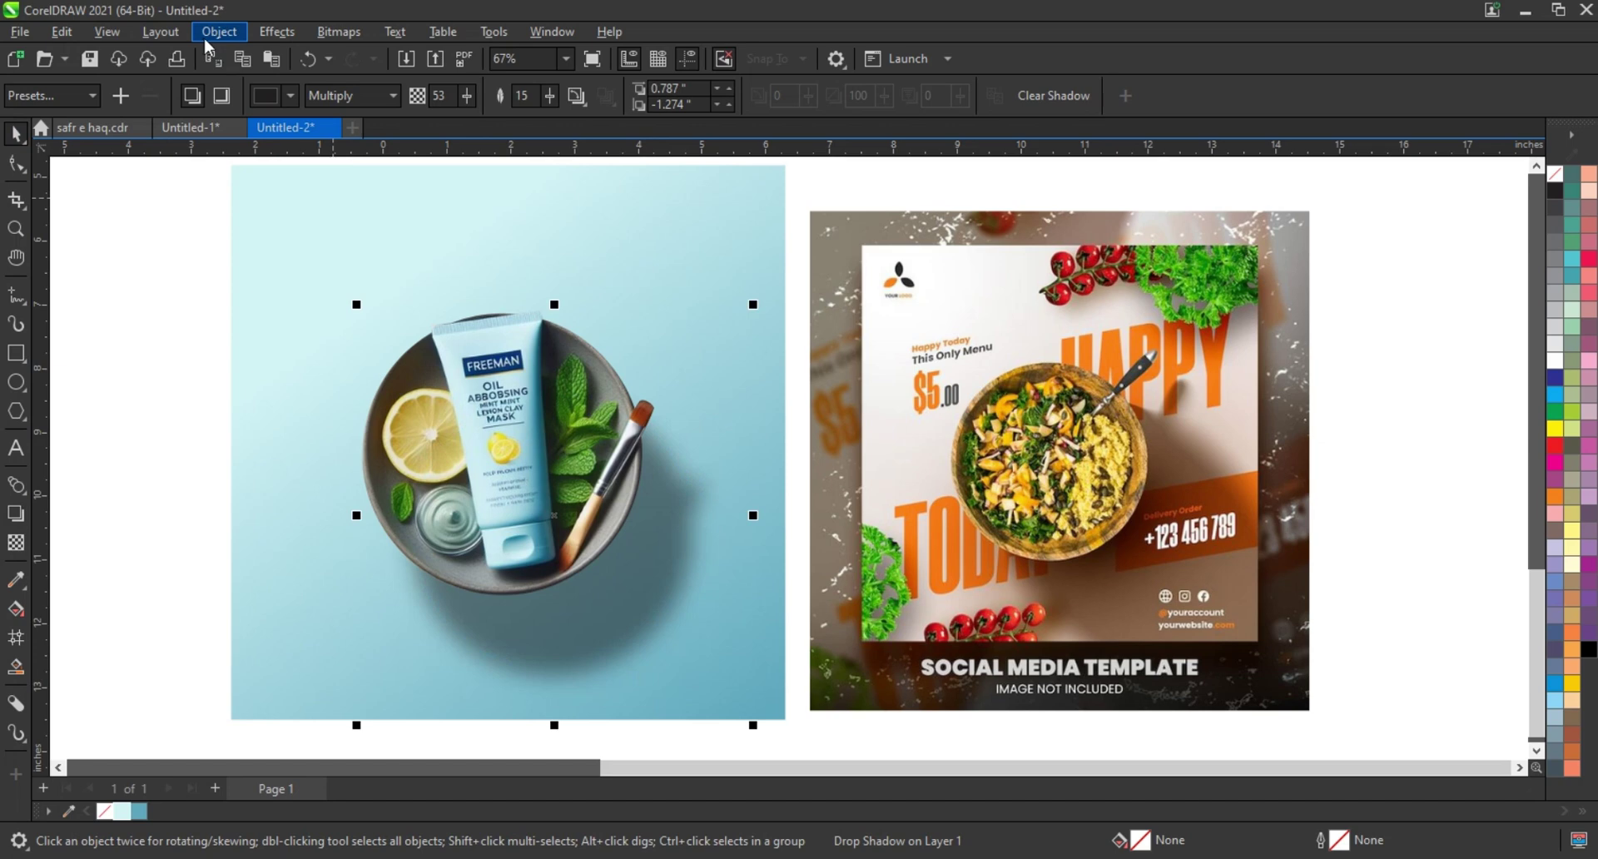
Break the drop shadow apart and stretch the separated shadow taller
left_click(208, 37)
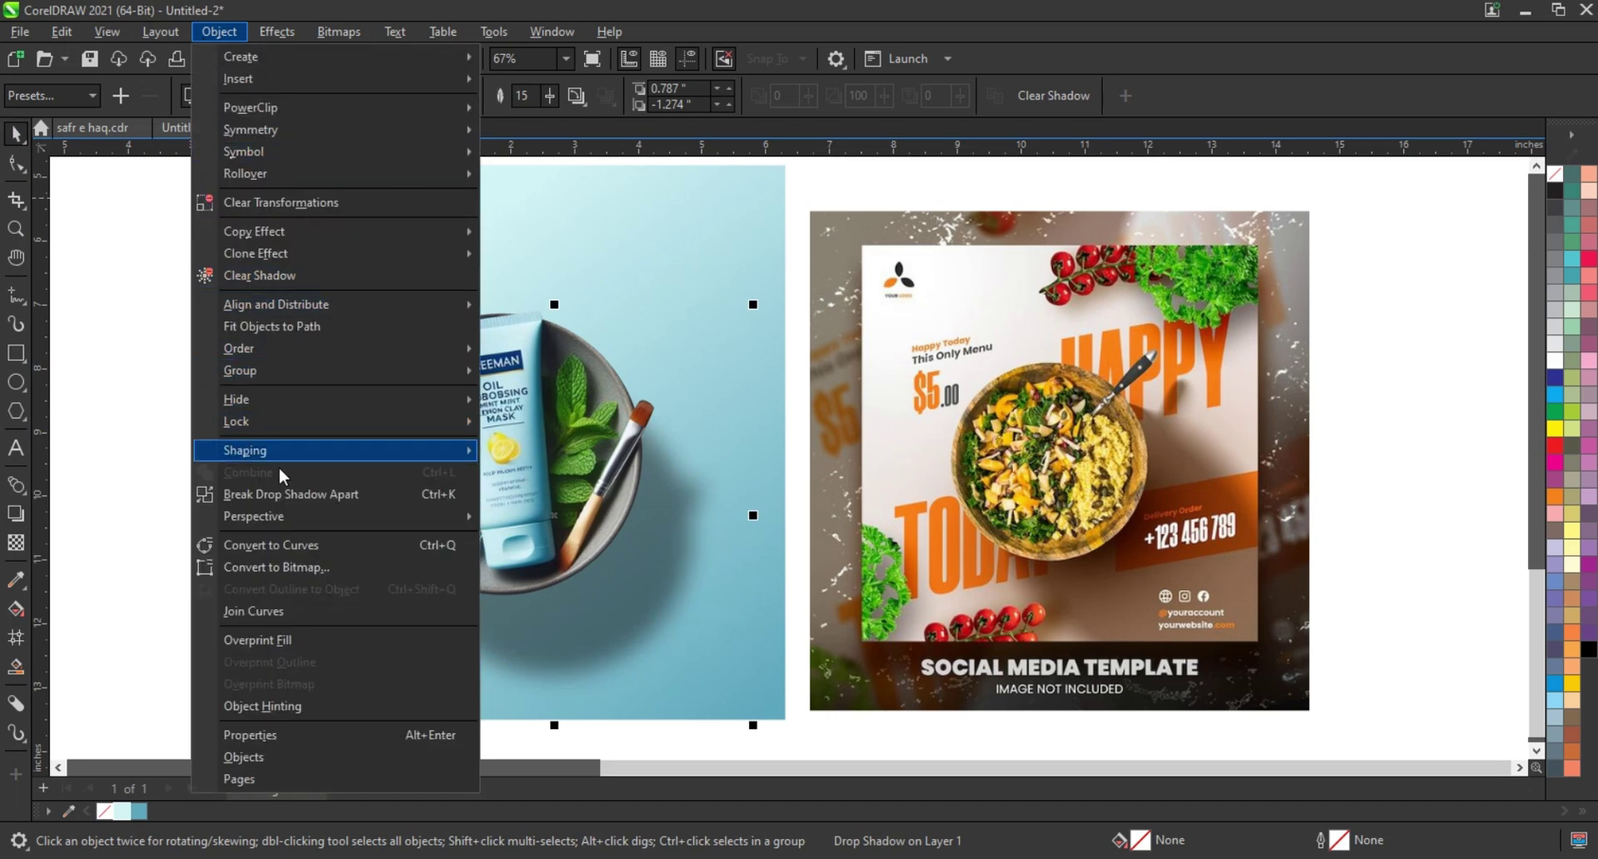
left_click(280, 493)
left_click(160, 428)
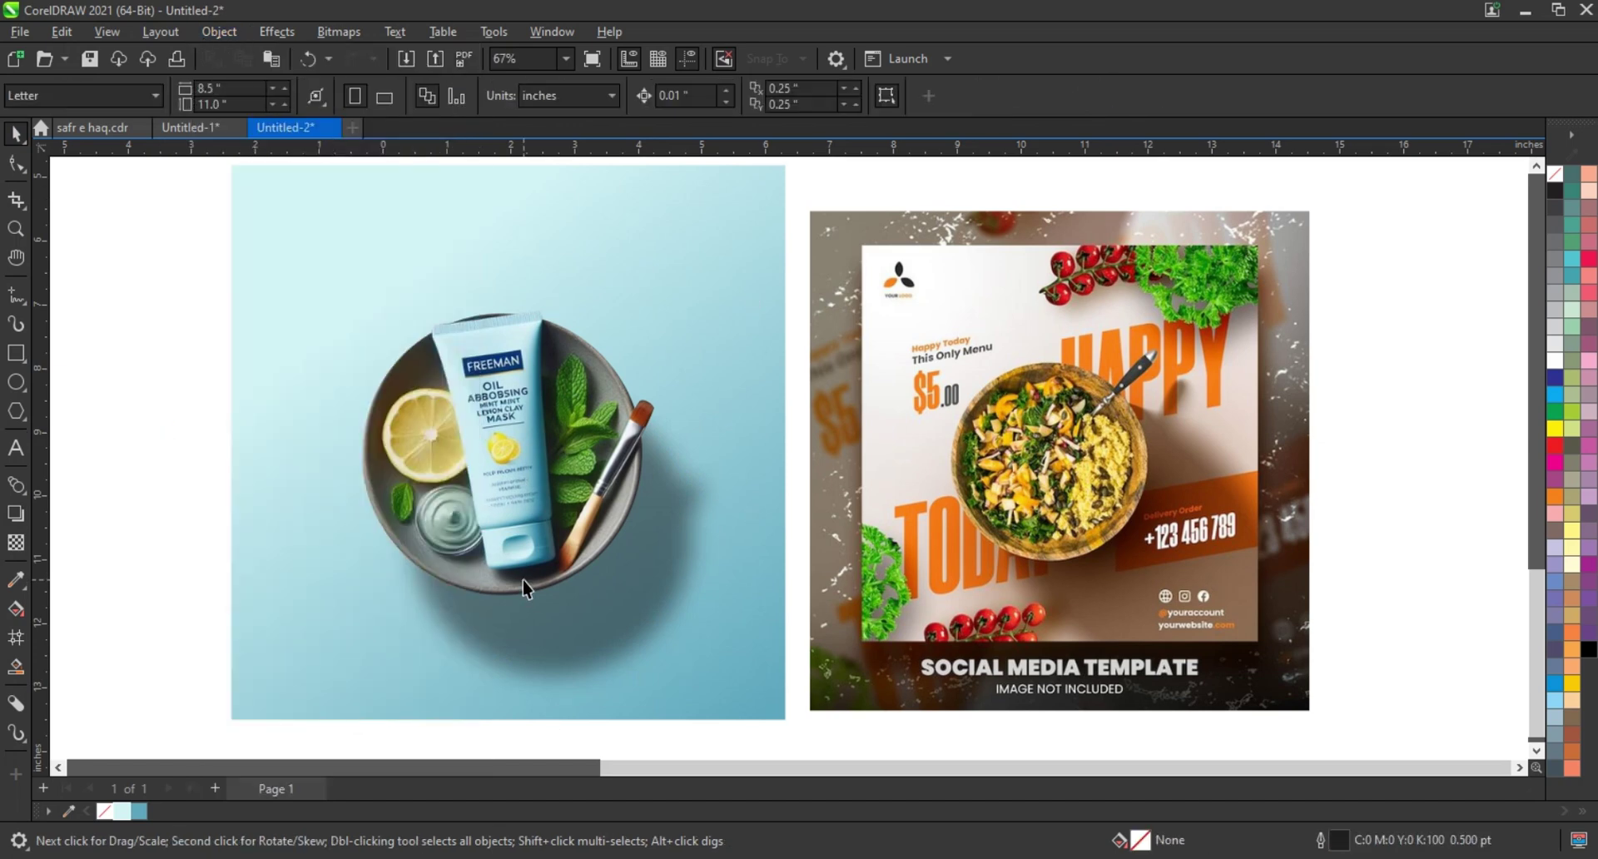
left_click(585, 608)
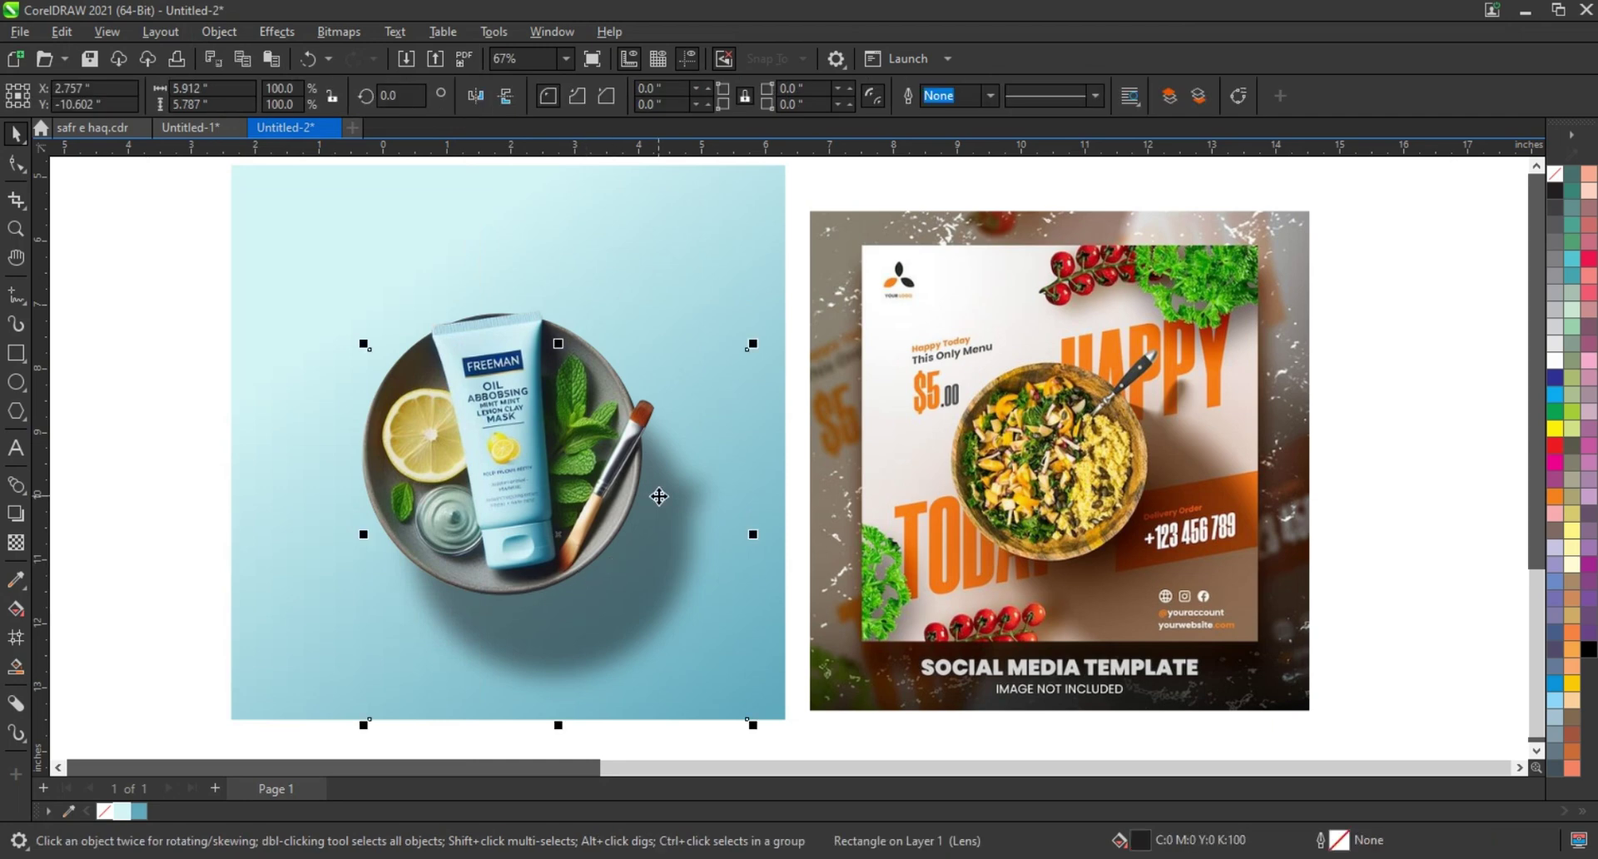
left_click_drag(559, 344, 555, 208)
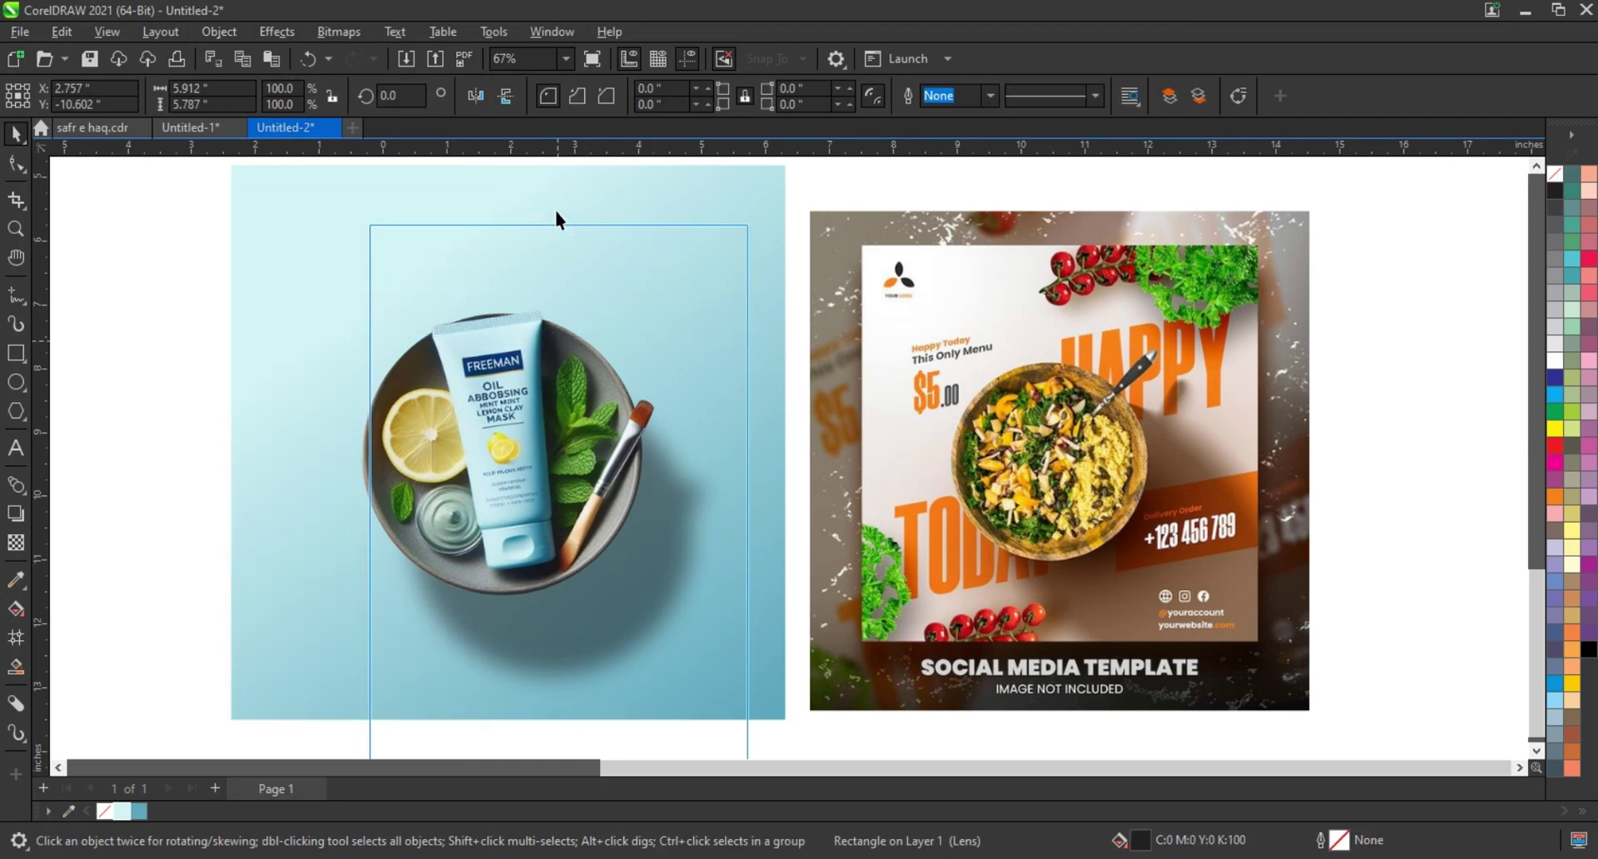
scroll(657, 575, "down", 1)
Rotate the shadow about 40° and enlarge and nudge it toward the lower right
left_click(657, 575)
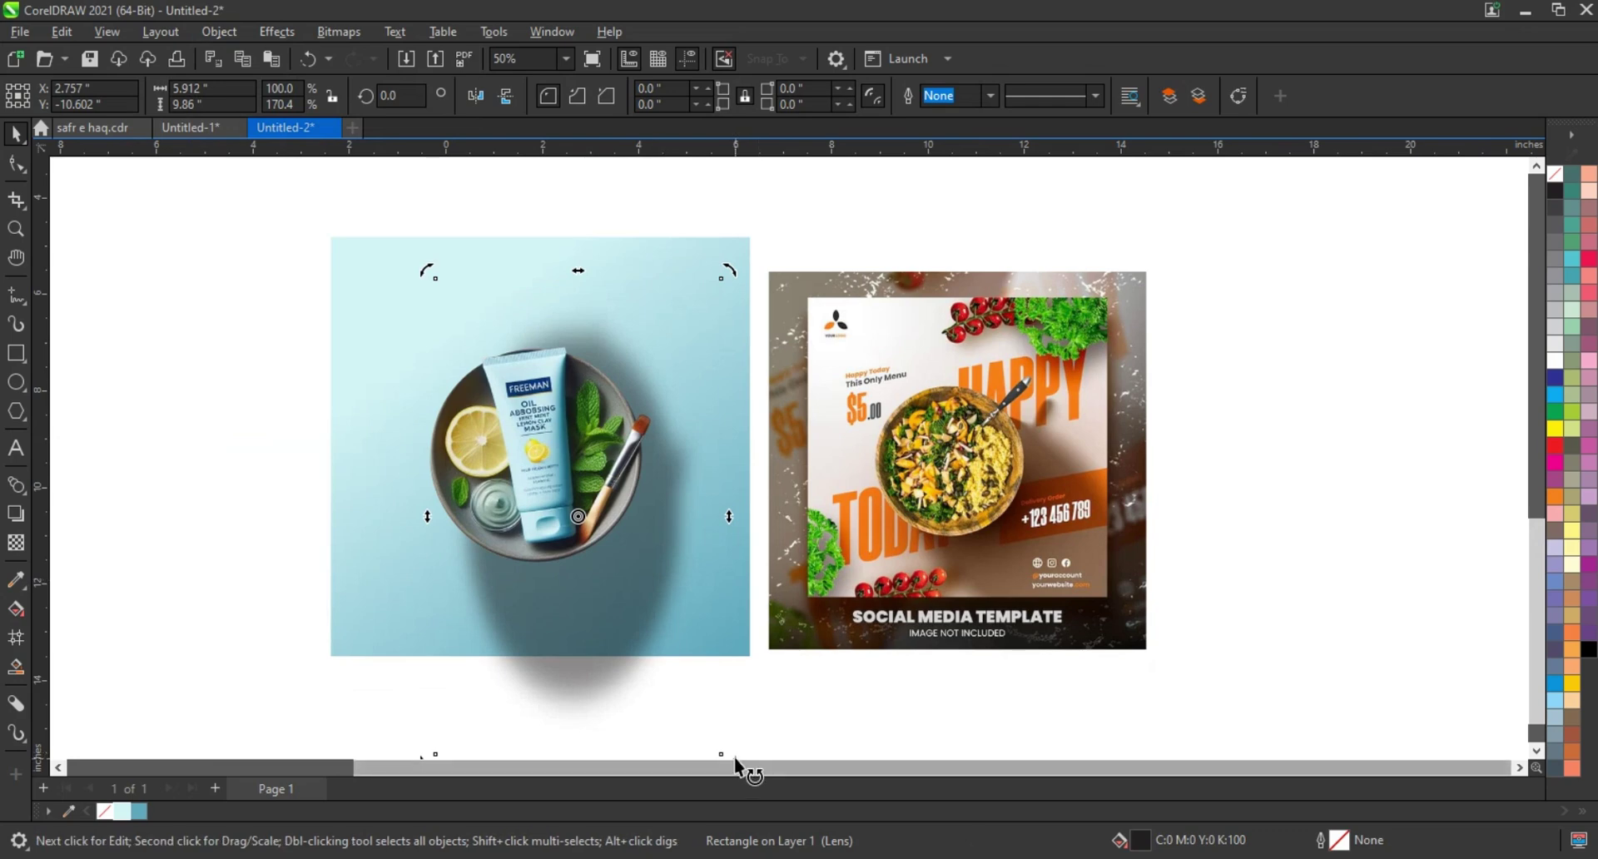
left_click_drag(734, 757, 800, 589)
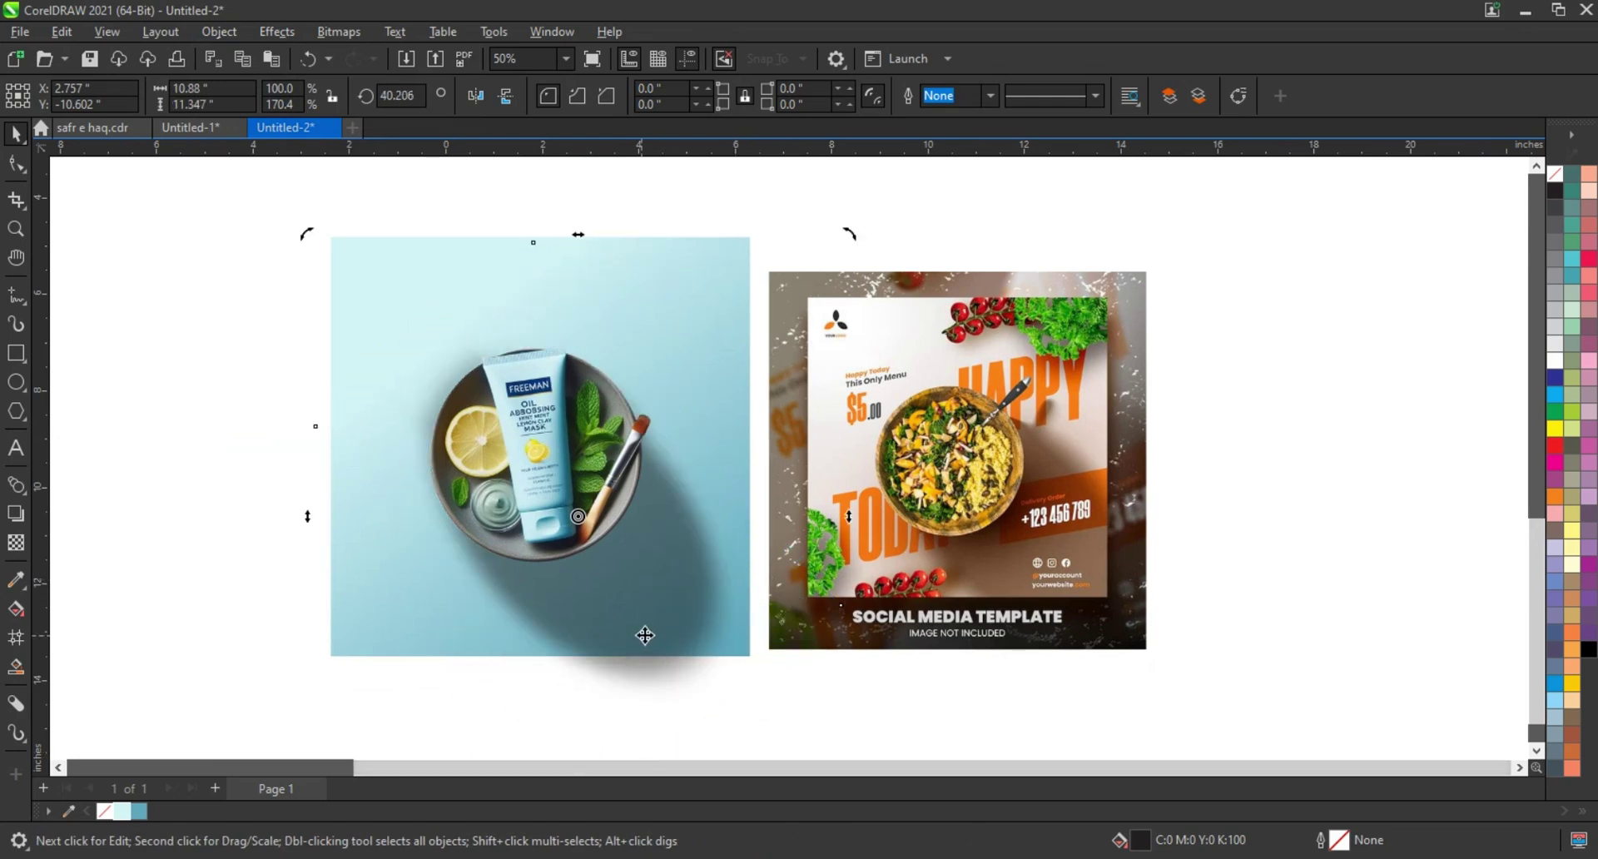
left_click_drag(724, 695, 714, 686)
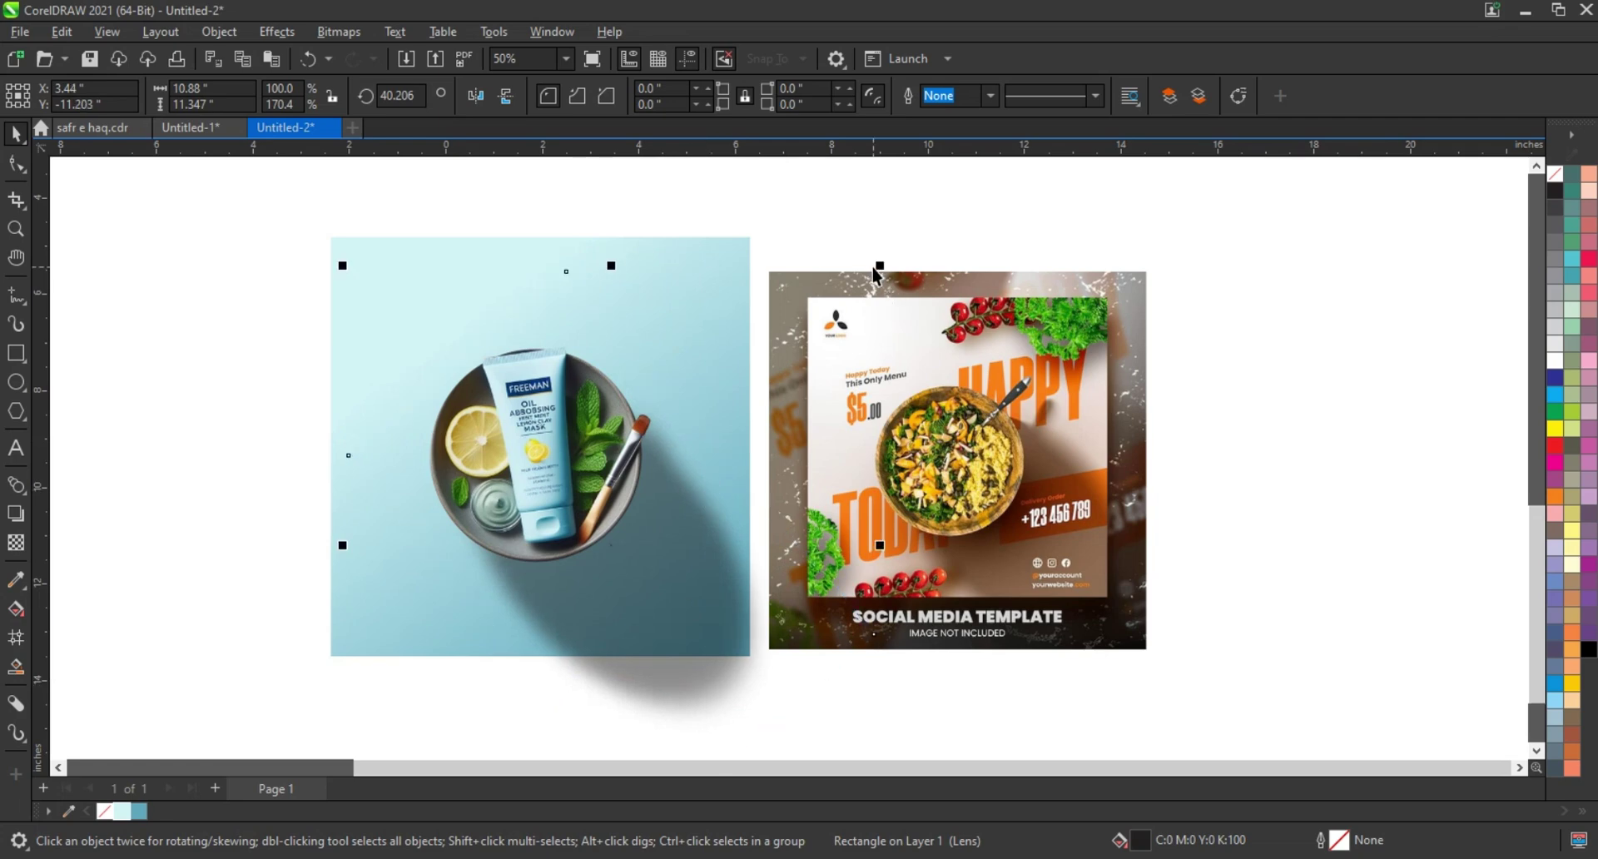
left_click_drag(876, 274, 888, 262)
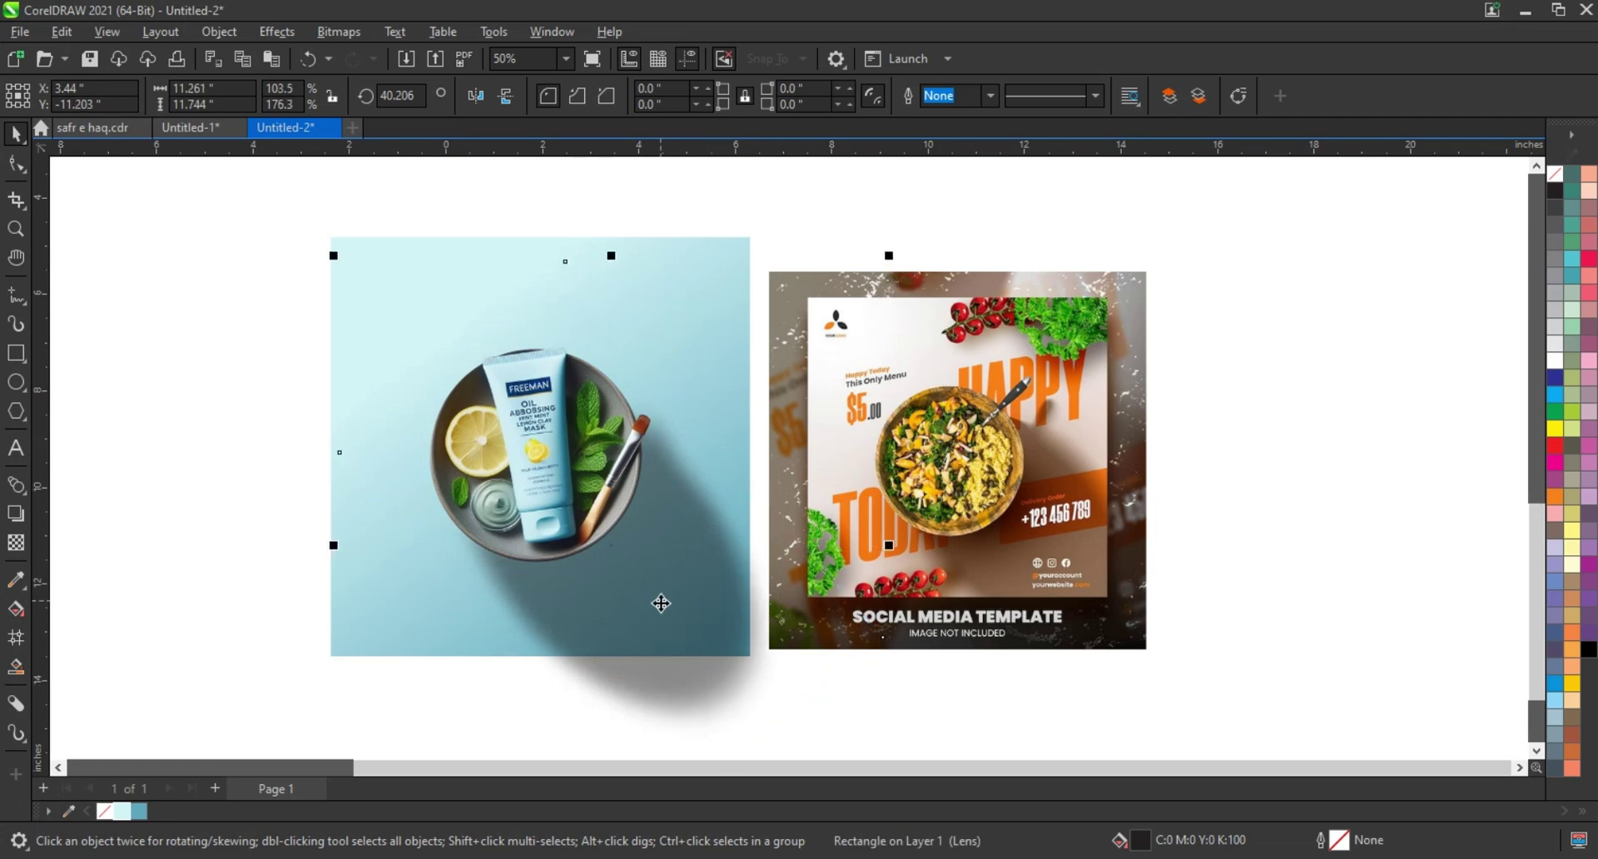
left_click_drag(660, 603, 662, 609)
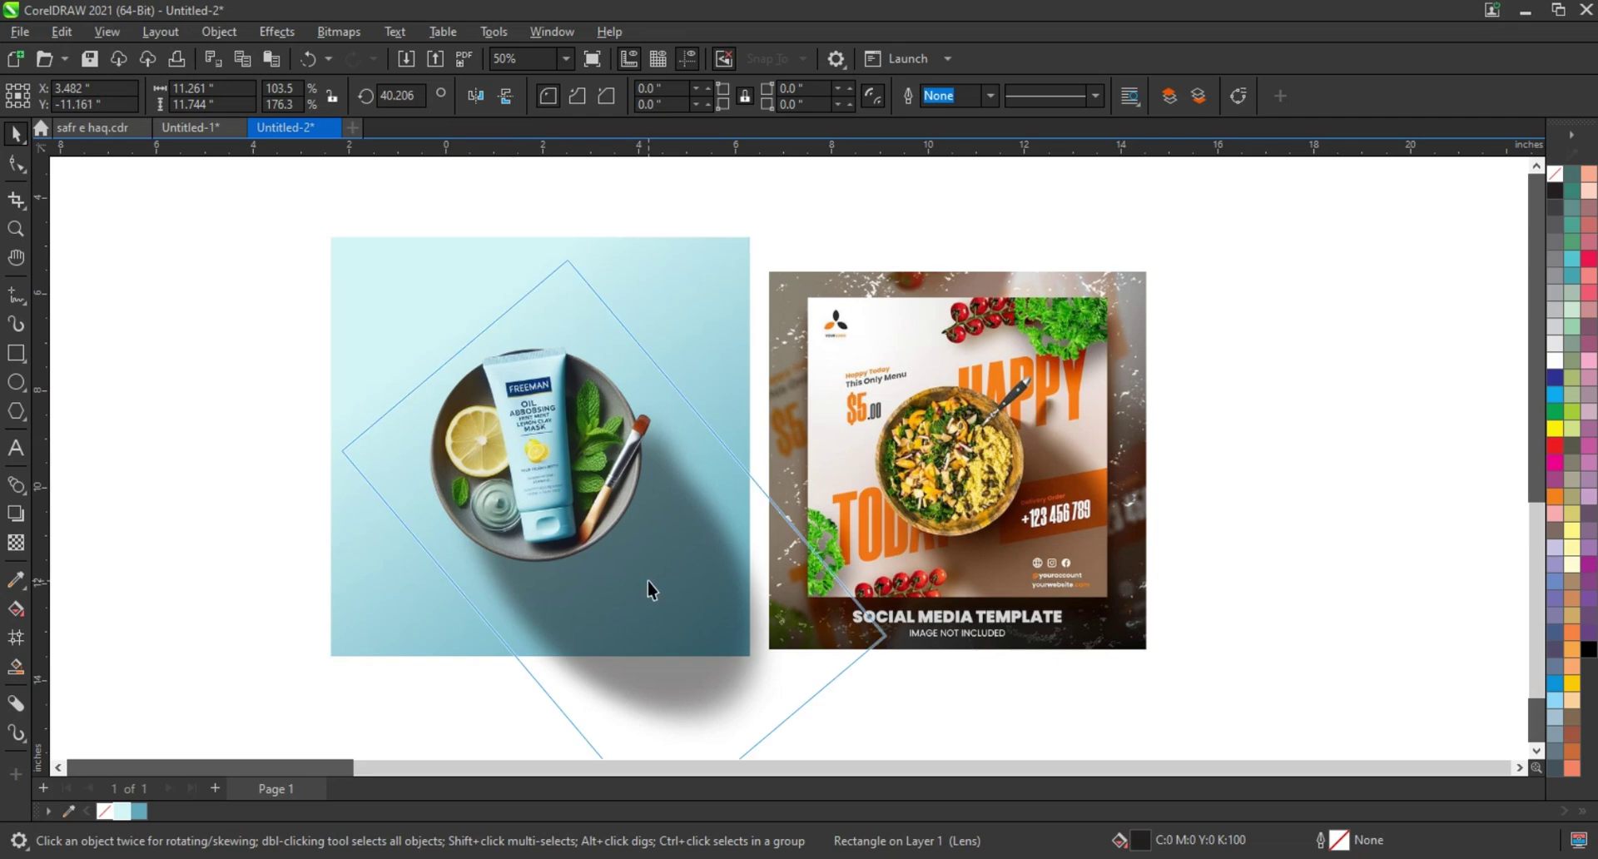
left_click_drag(650, 584, 684, 576)
left_click(1442, 555)
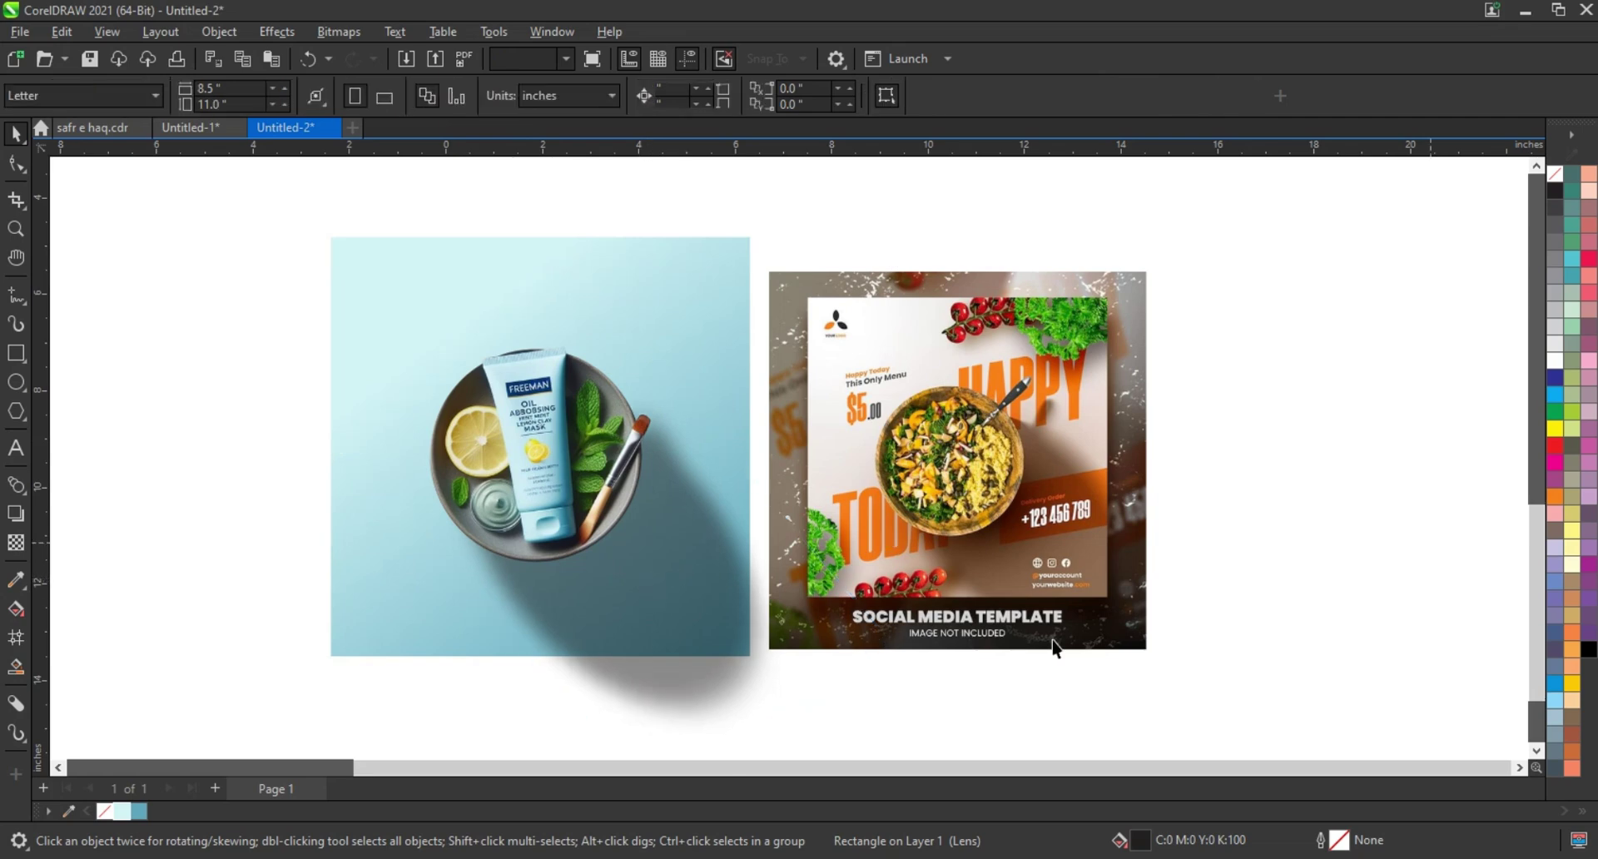
Convert the shadow into a symmetry object and finish the symmetry edit
left_click(689, 641)
right_click(689, 637)
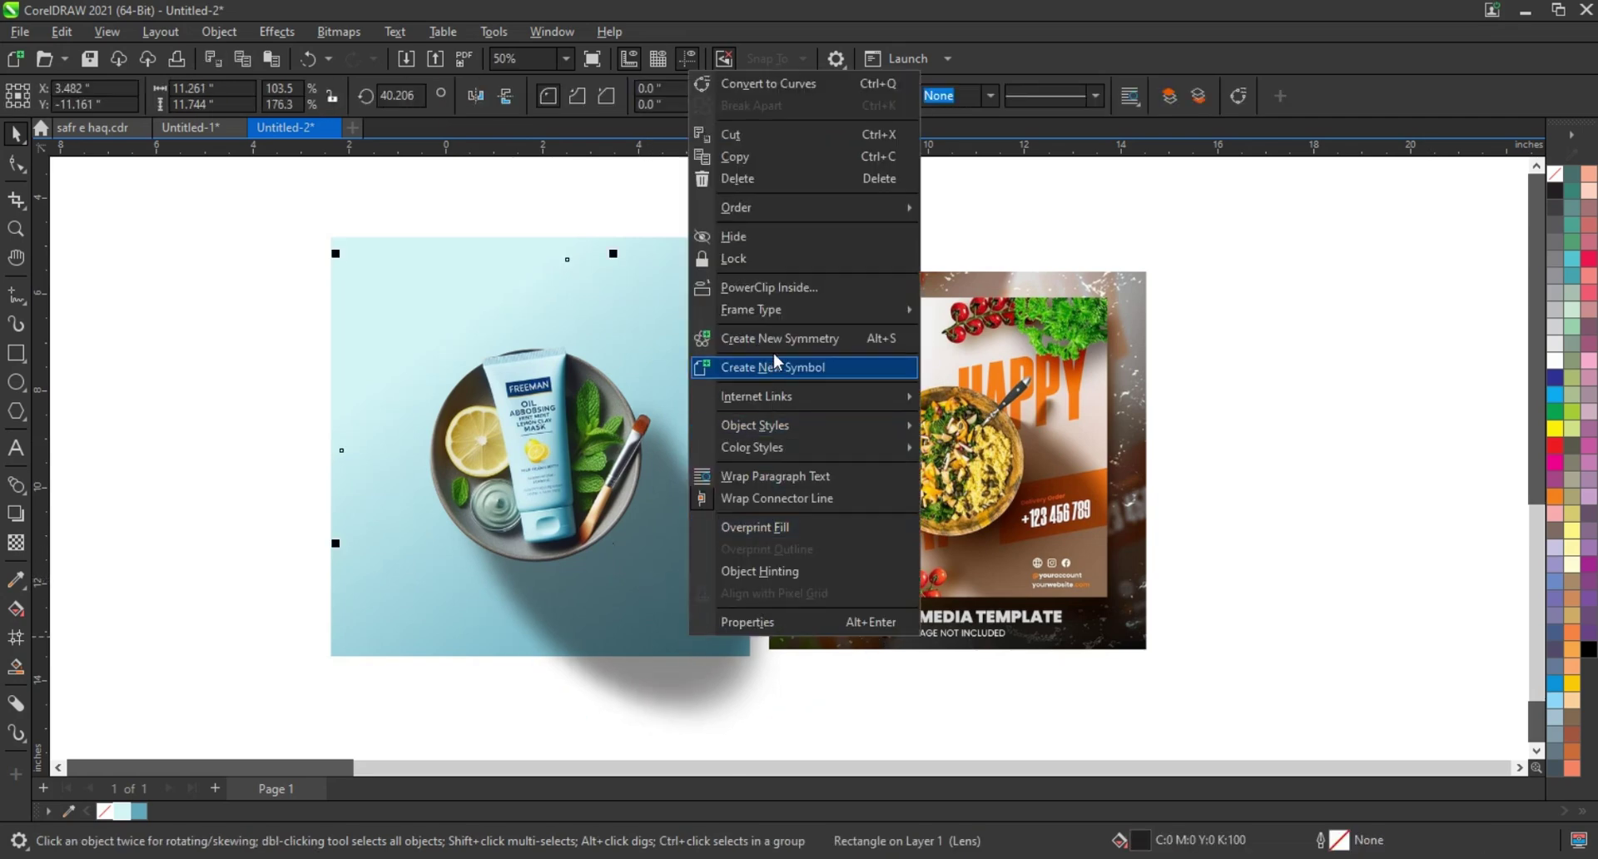
left_click(630, 306)
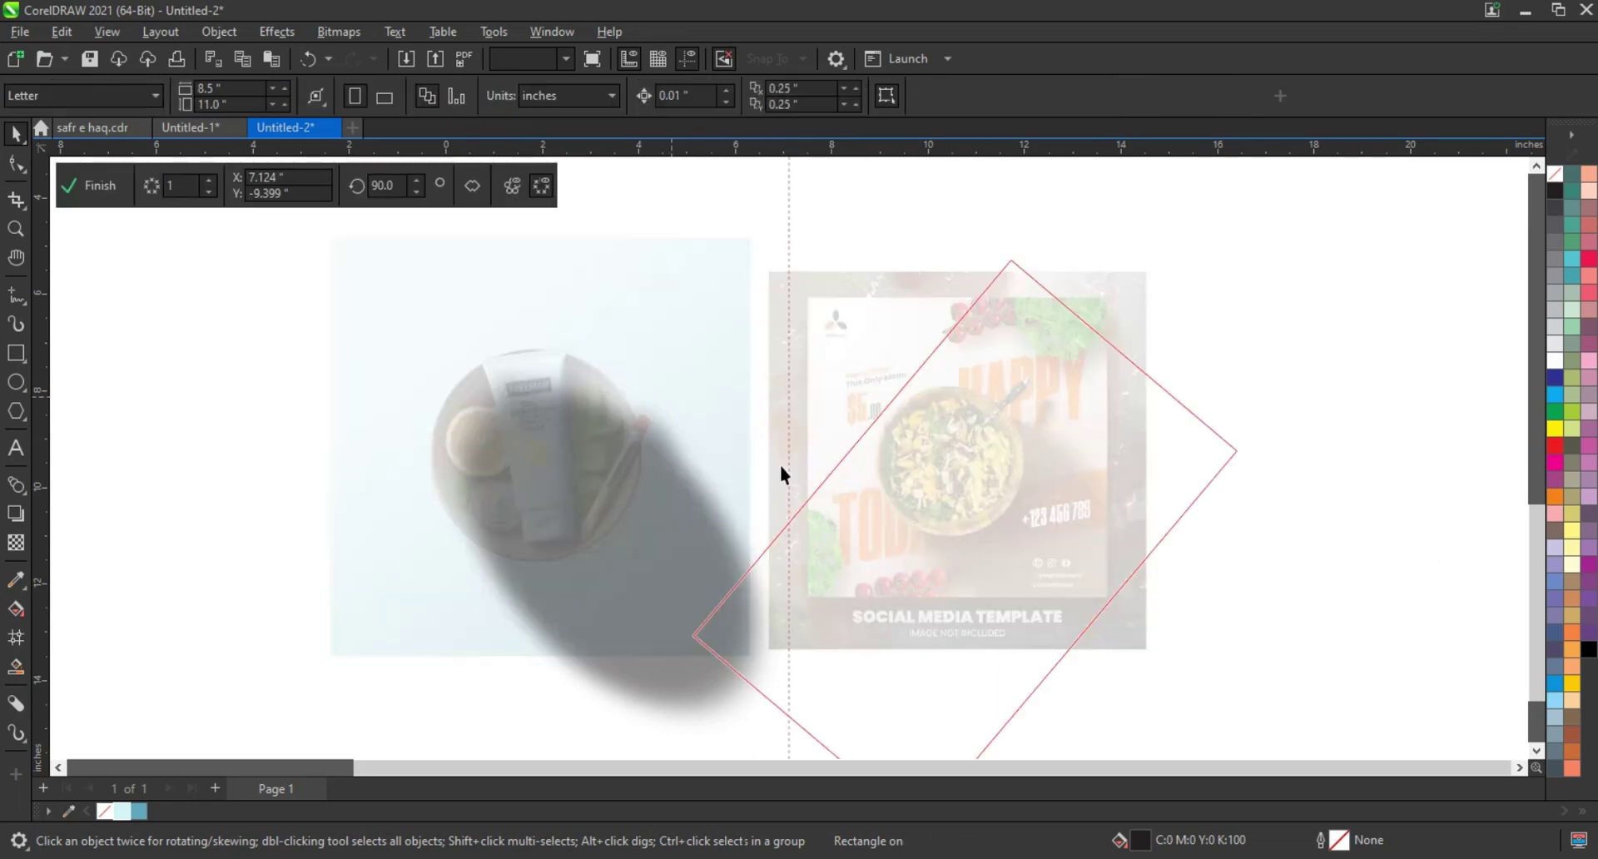
left_click(121, 185)
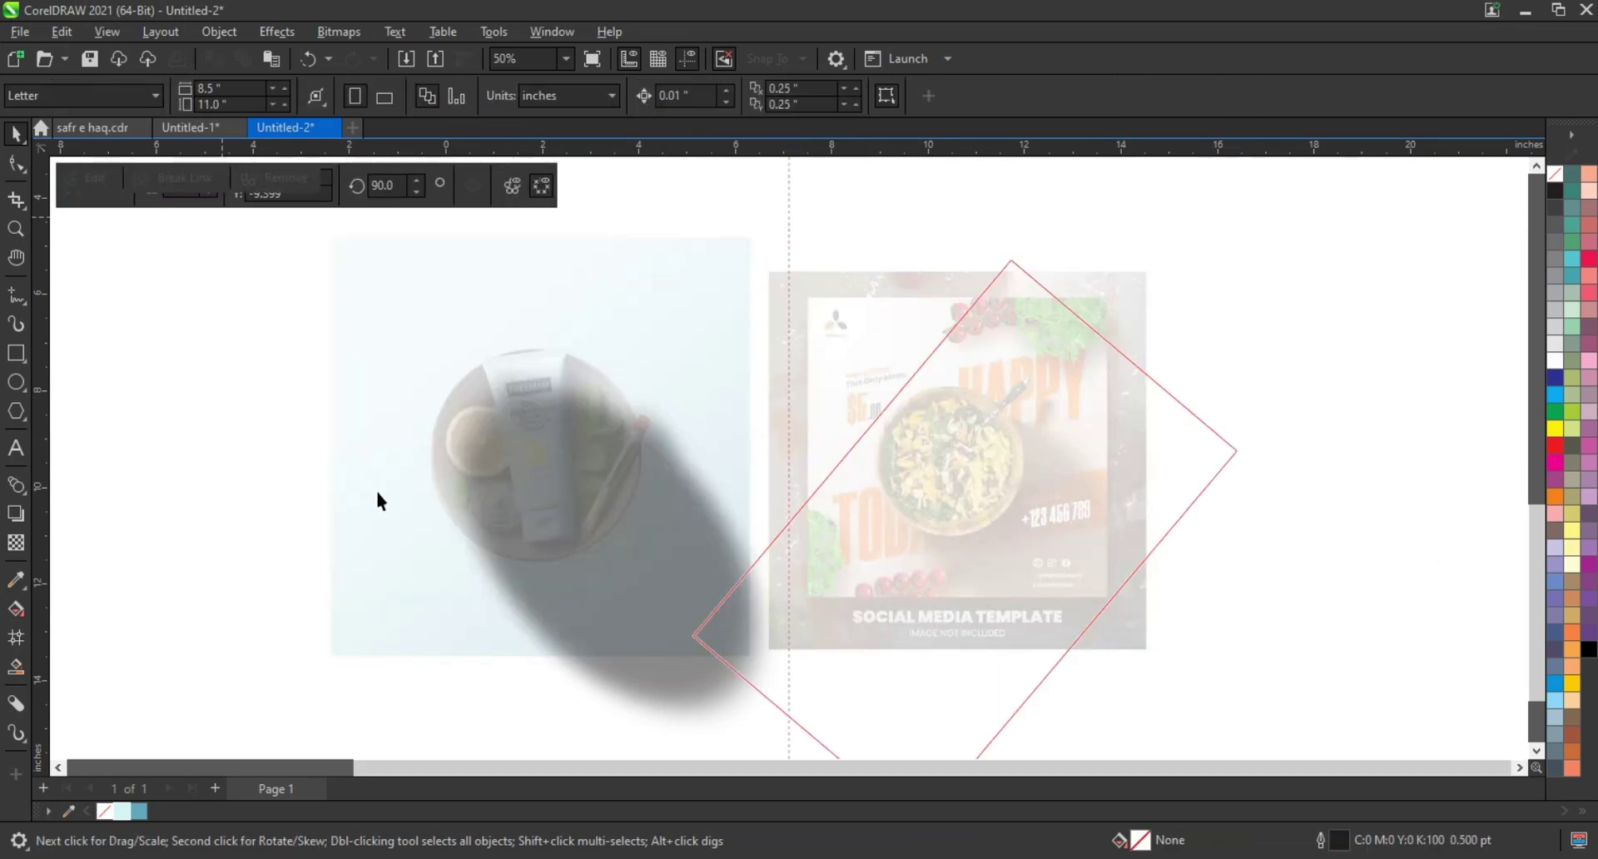
PowerClip the shadow inside the light-blue background square
right_click(663, 618)
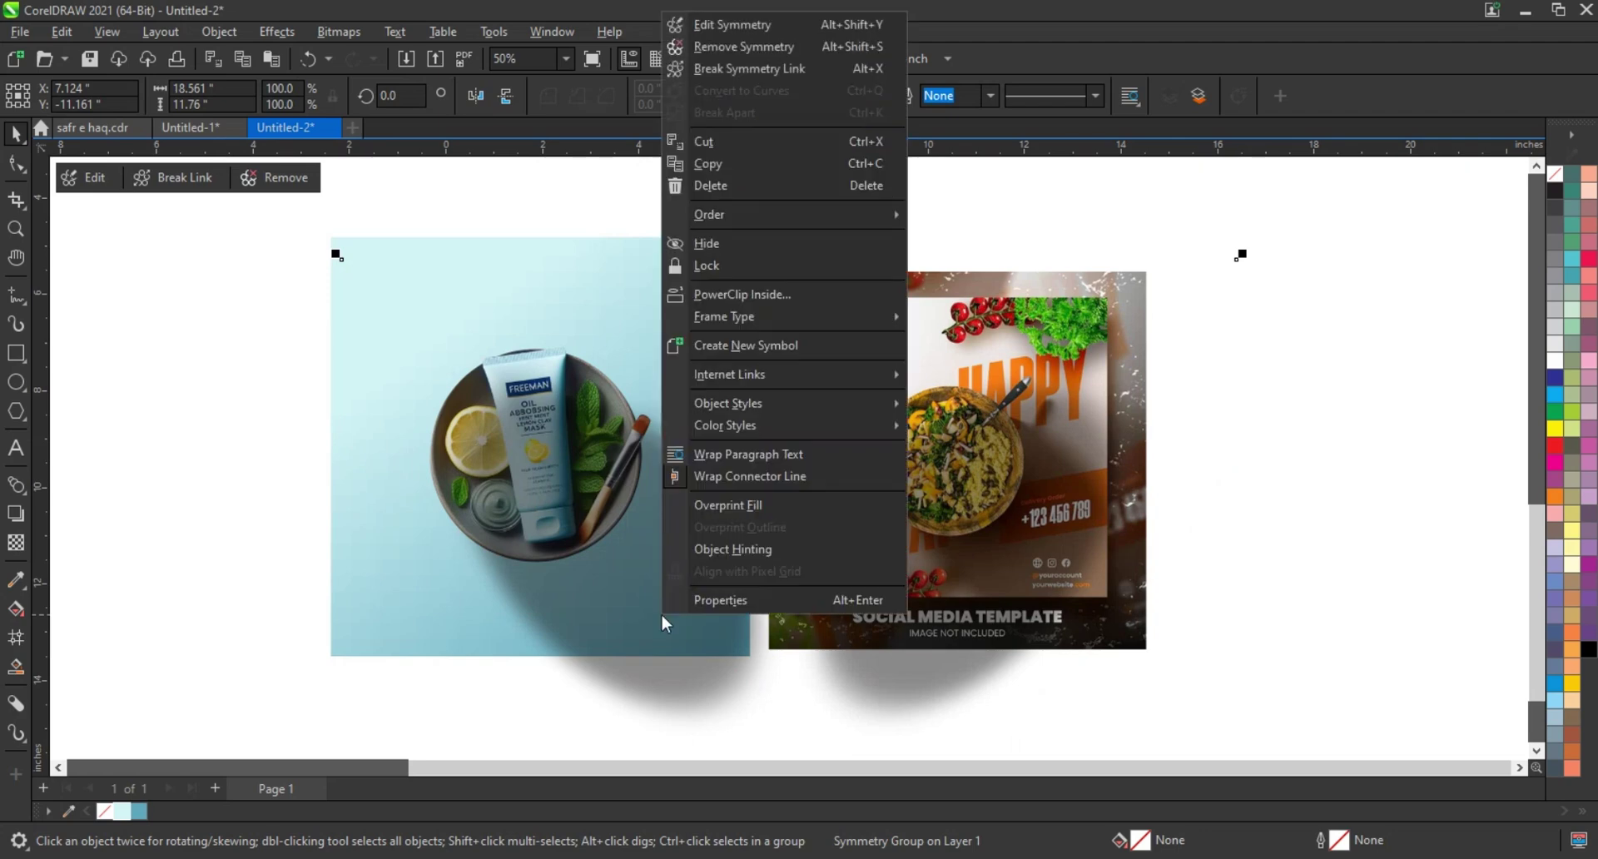
left_click(752, 300)
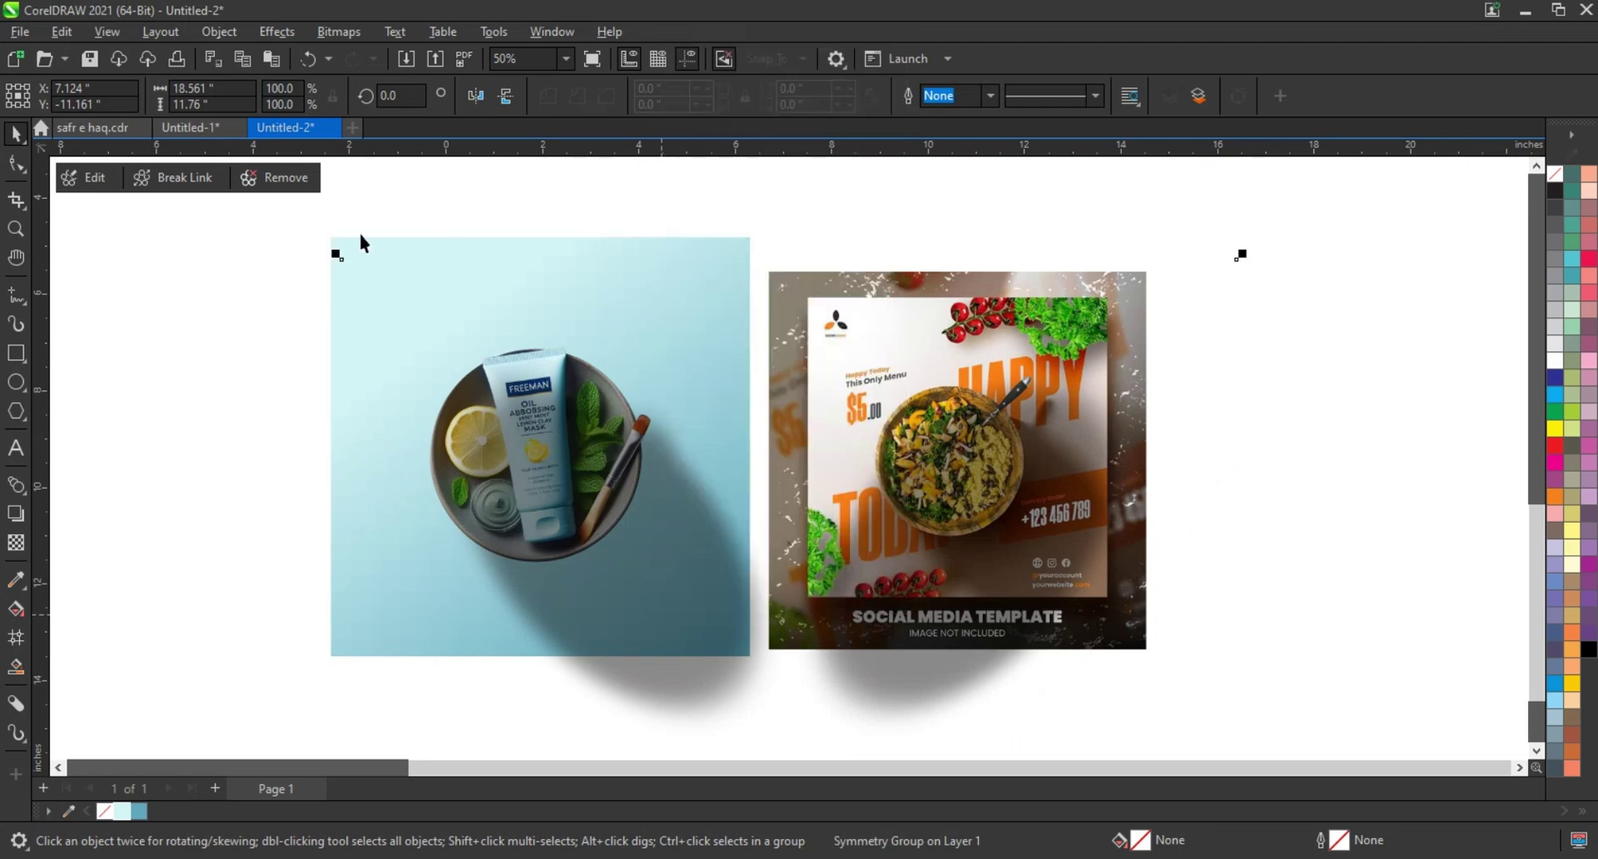
left_click(348, 240)
left_click(242, 363)
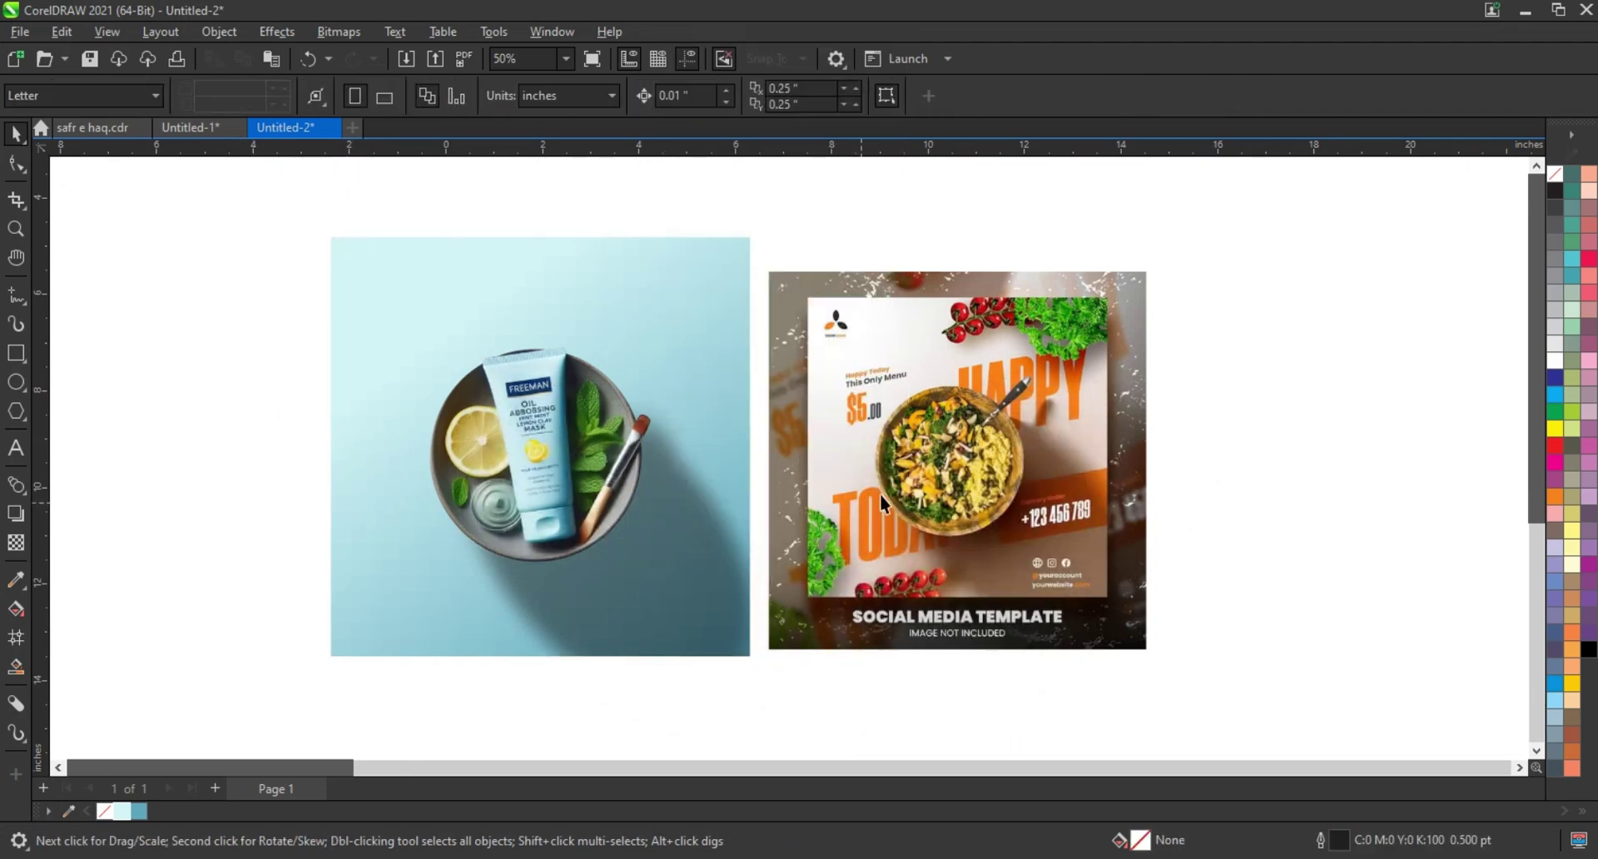
scroll(1145, 469, "down", 1)
scroll(1160, 481, "down", 1)
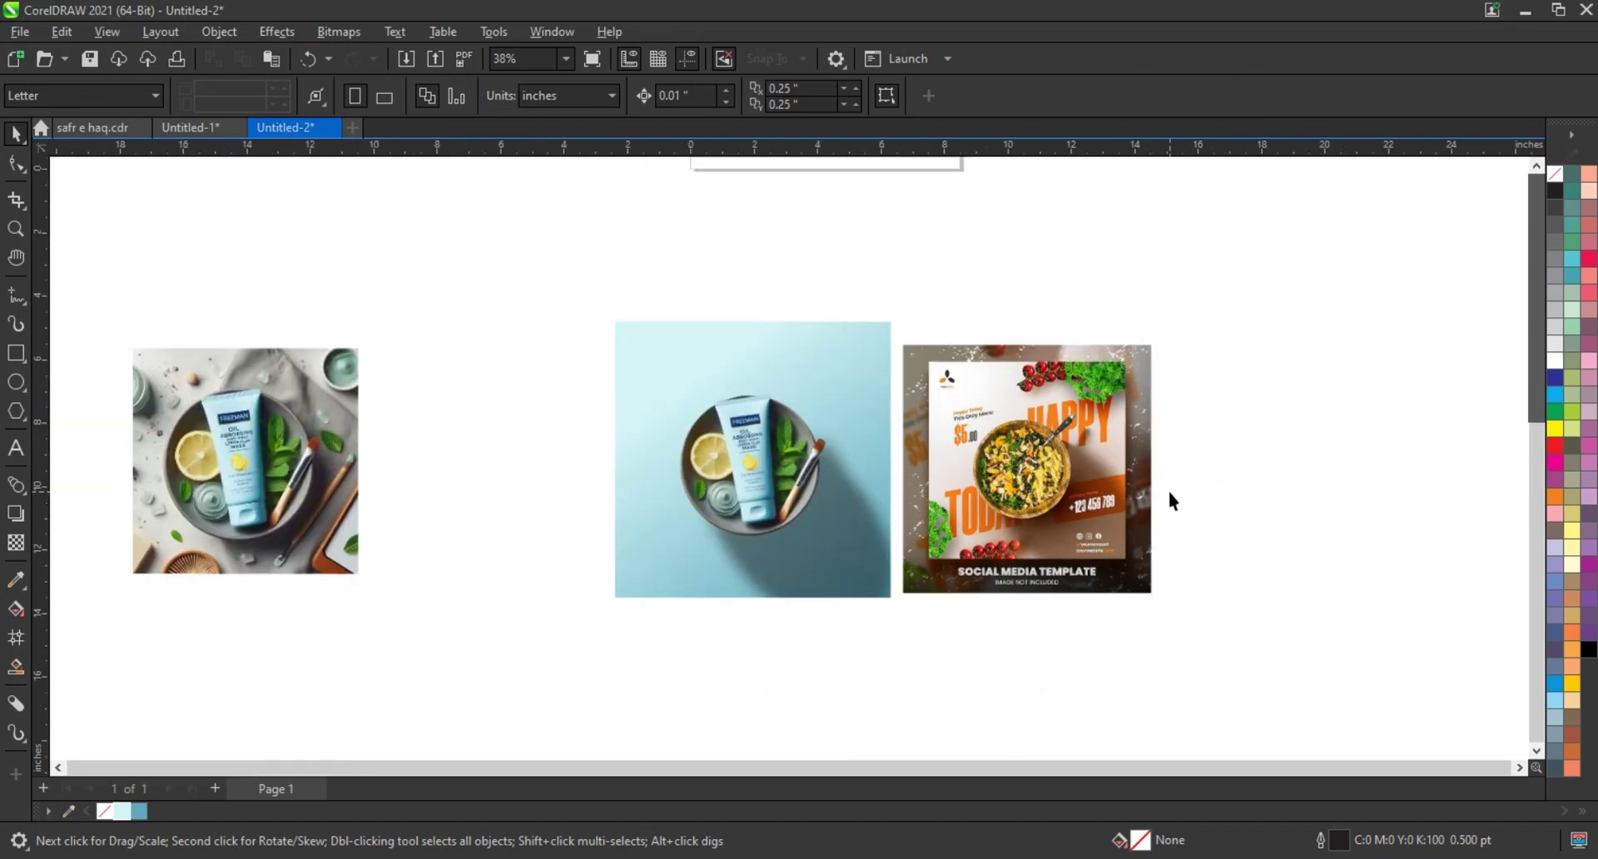
left_click(14, 233)
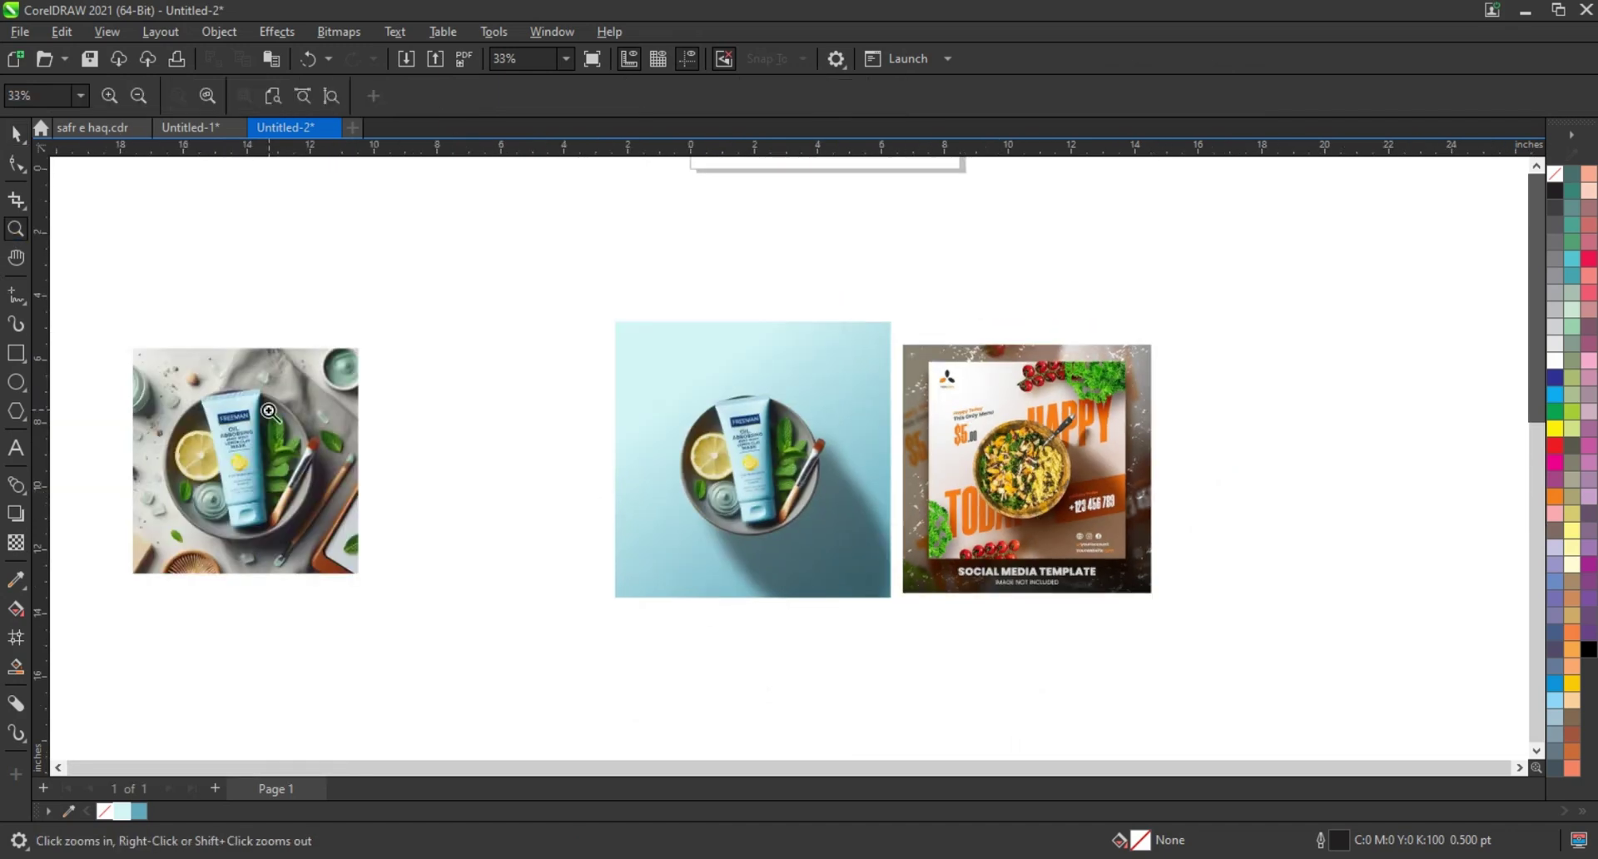
left_click_drag(152, 373, 436, 546)
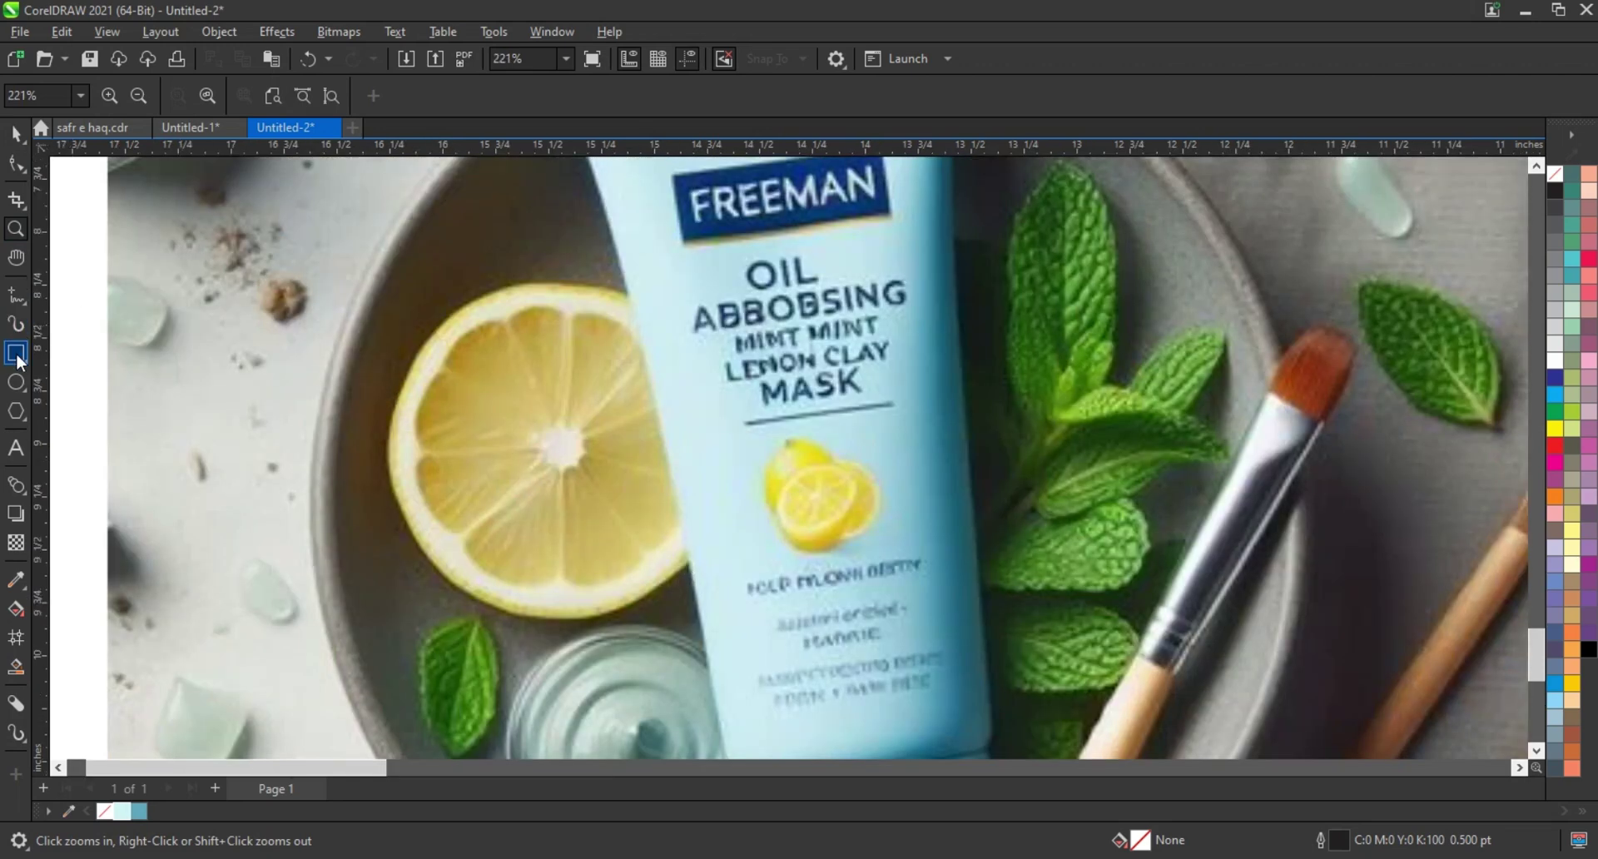
Draw an ellipse over the lemon slice and widen it to fit
left_click(15, 382)
left_click_drag(402, 316, 716, 618)
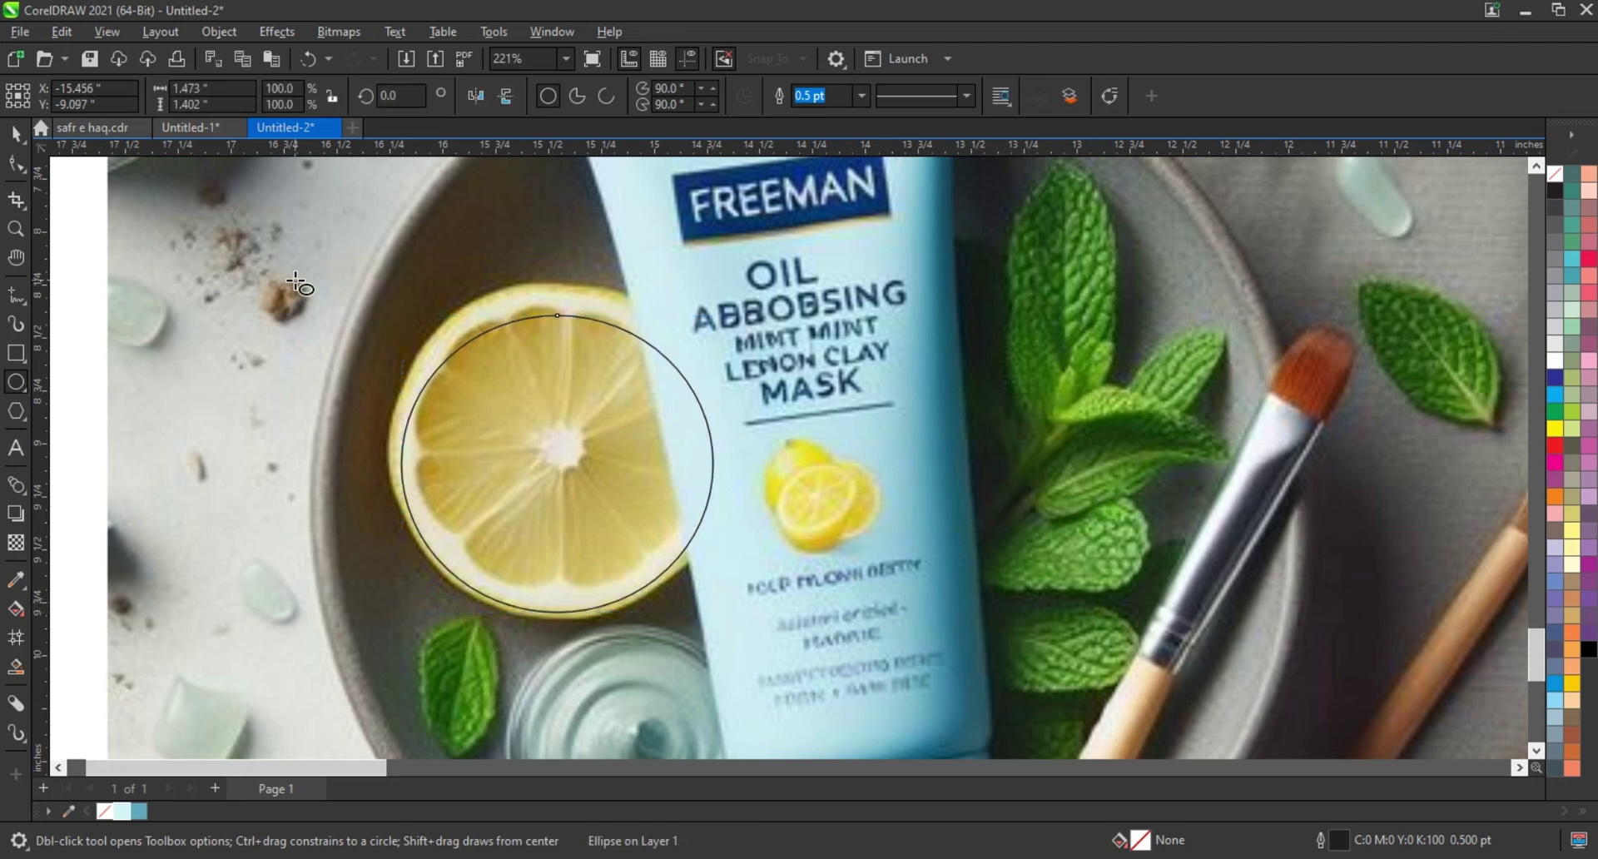
left_click(16, 139)
mouse_move(558, 316)
left_mouse_down()
mouse_move(550, 278)
mouse_move(573, 352)
left_mouse_up()
key("Escape")
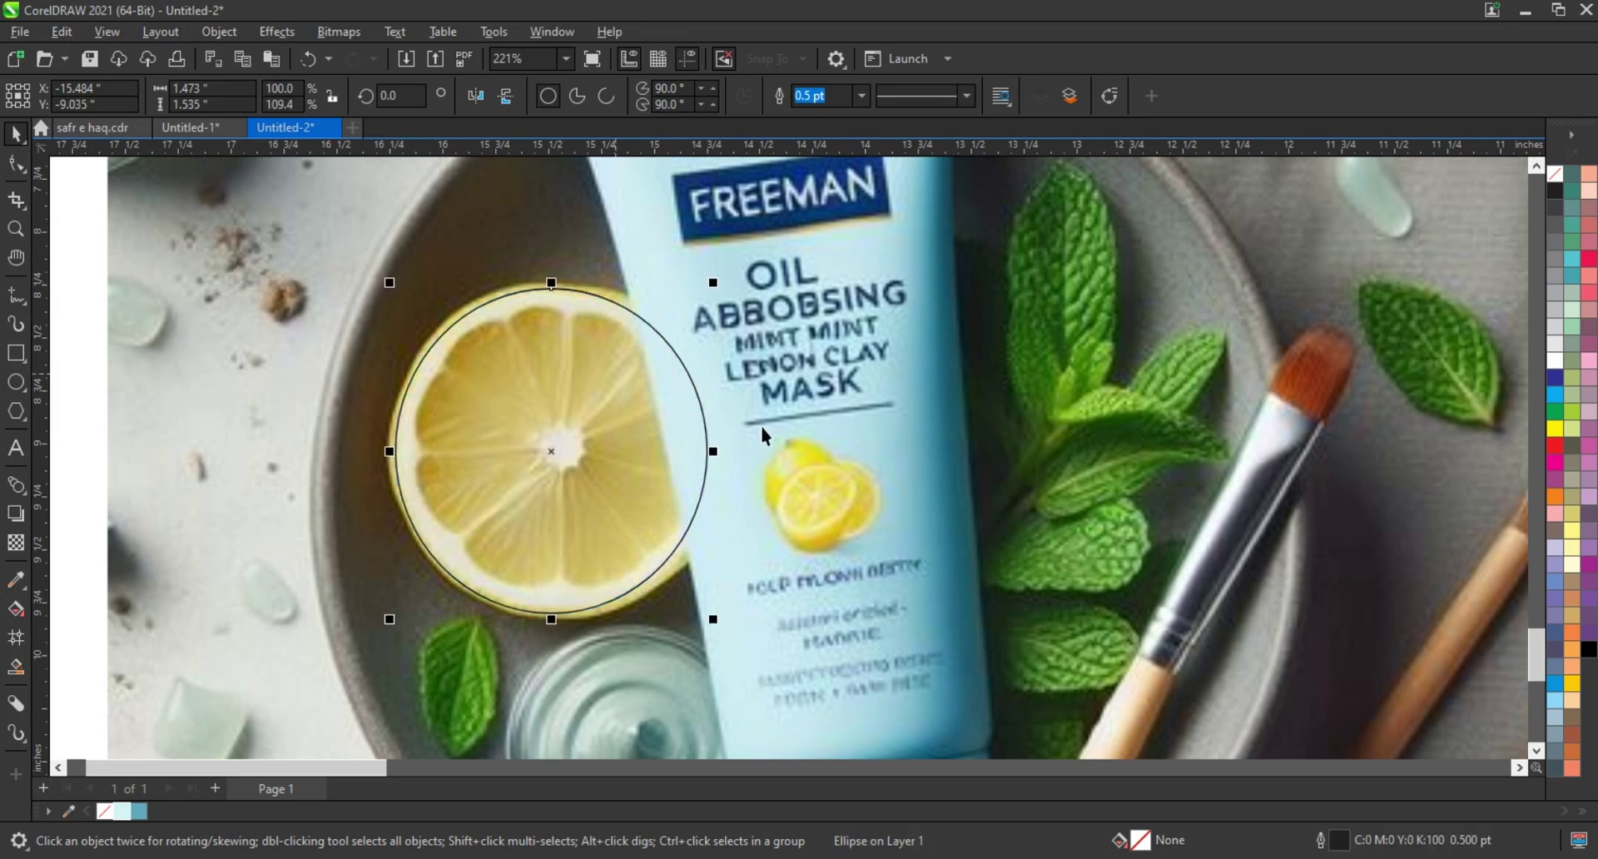
left_click_drag(714, 451, 722, 451)
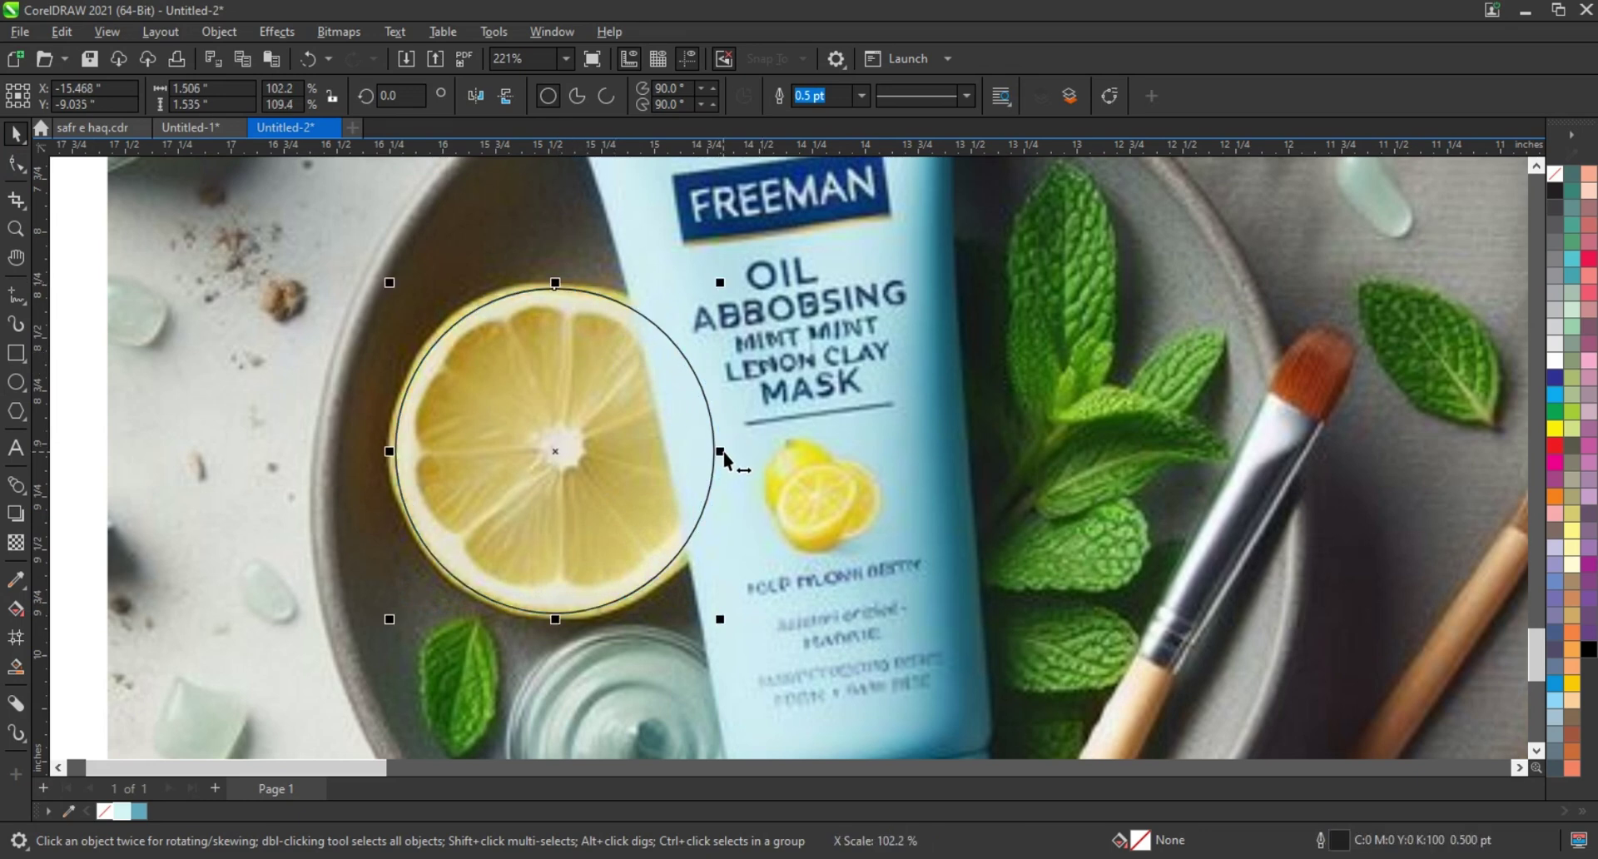
Zoom into the photo's upper-left and draw a circle lined up over the left-edge jar
scroll(500, 379, "down", 2)
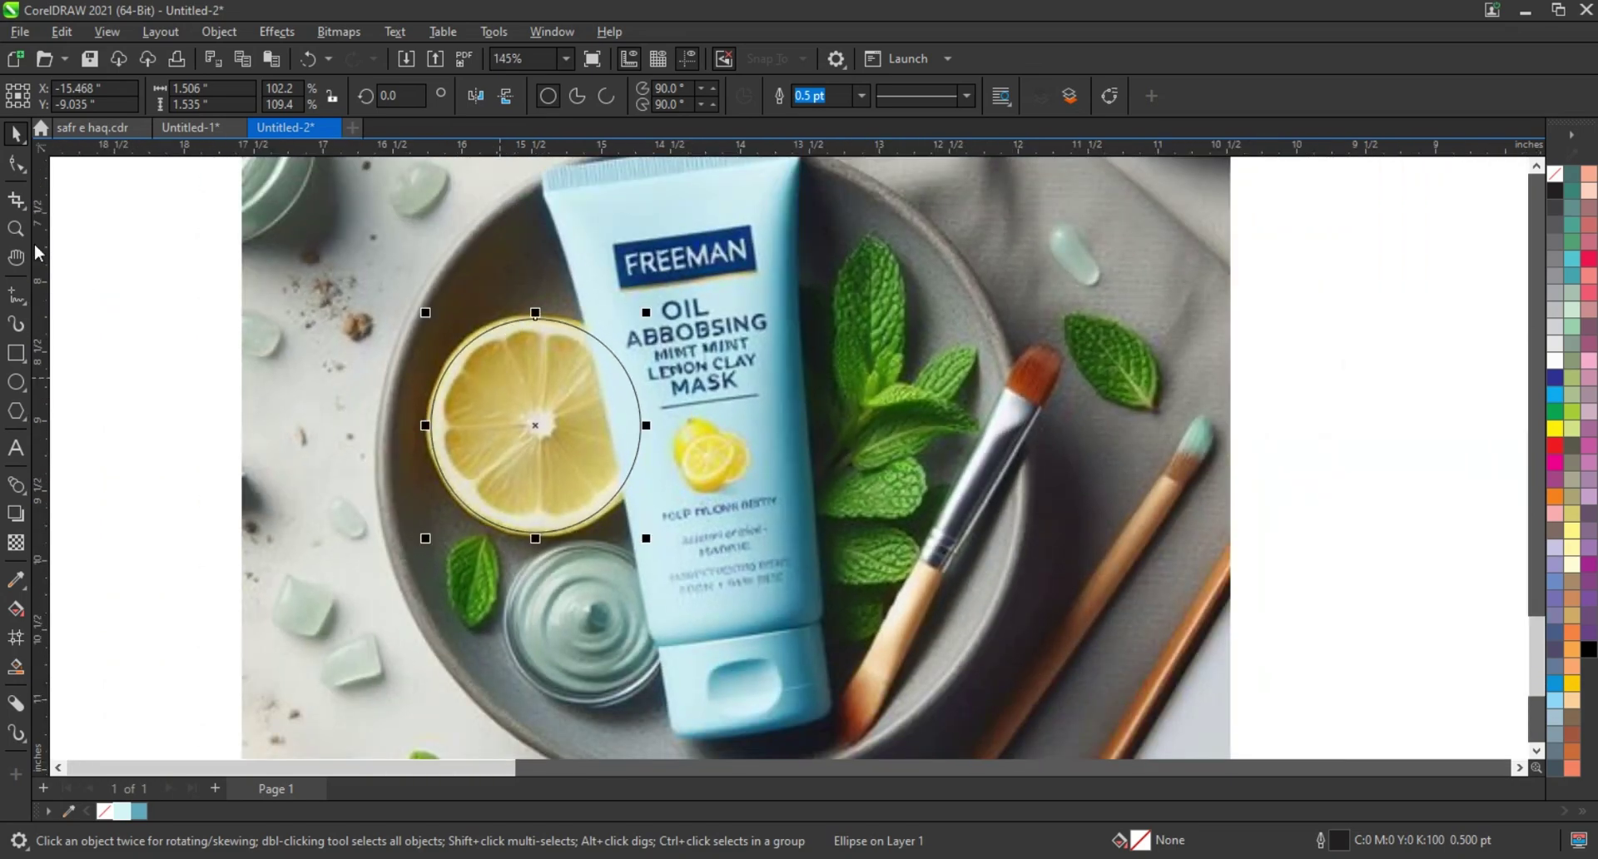
left_click(15, 229)
scroll(739, 423, "down", 1)
scroll(739, 424, "down", 1)
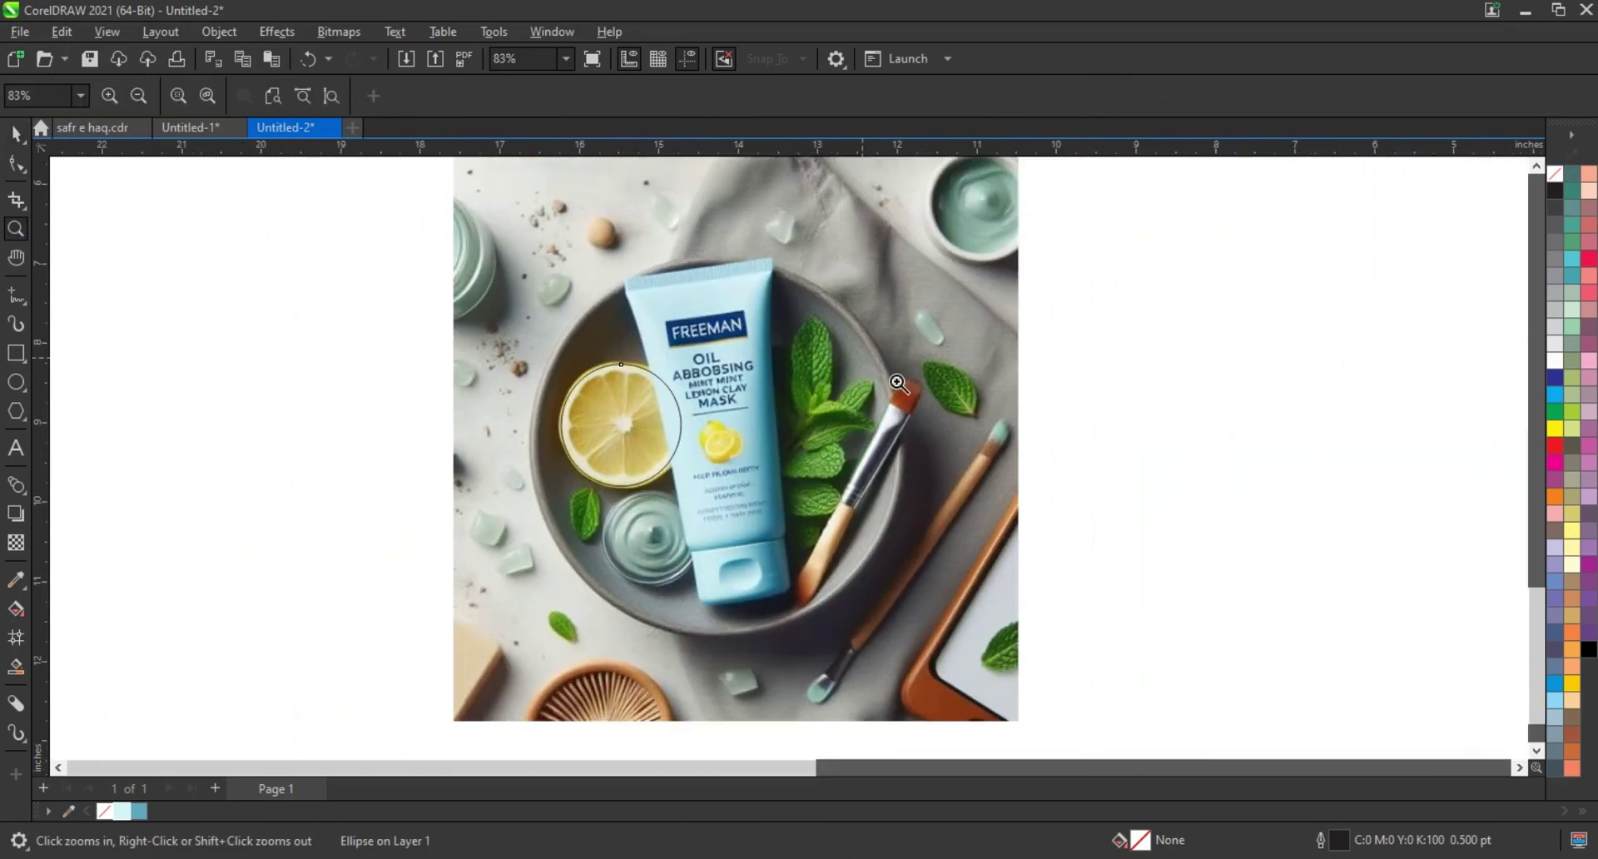
left_click_drag(337, 166, 842, 427)
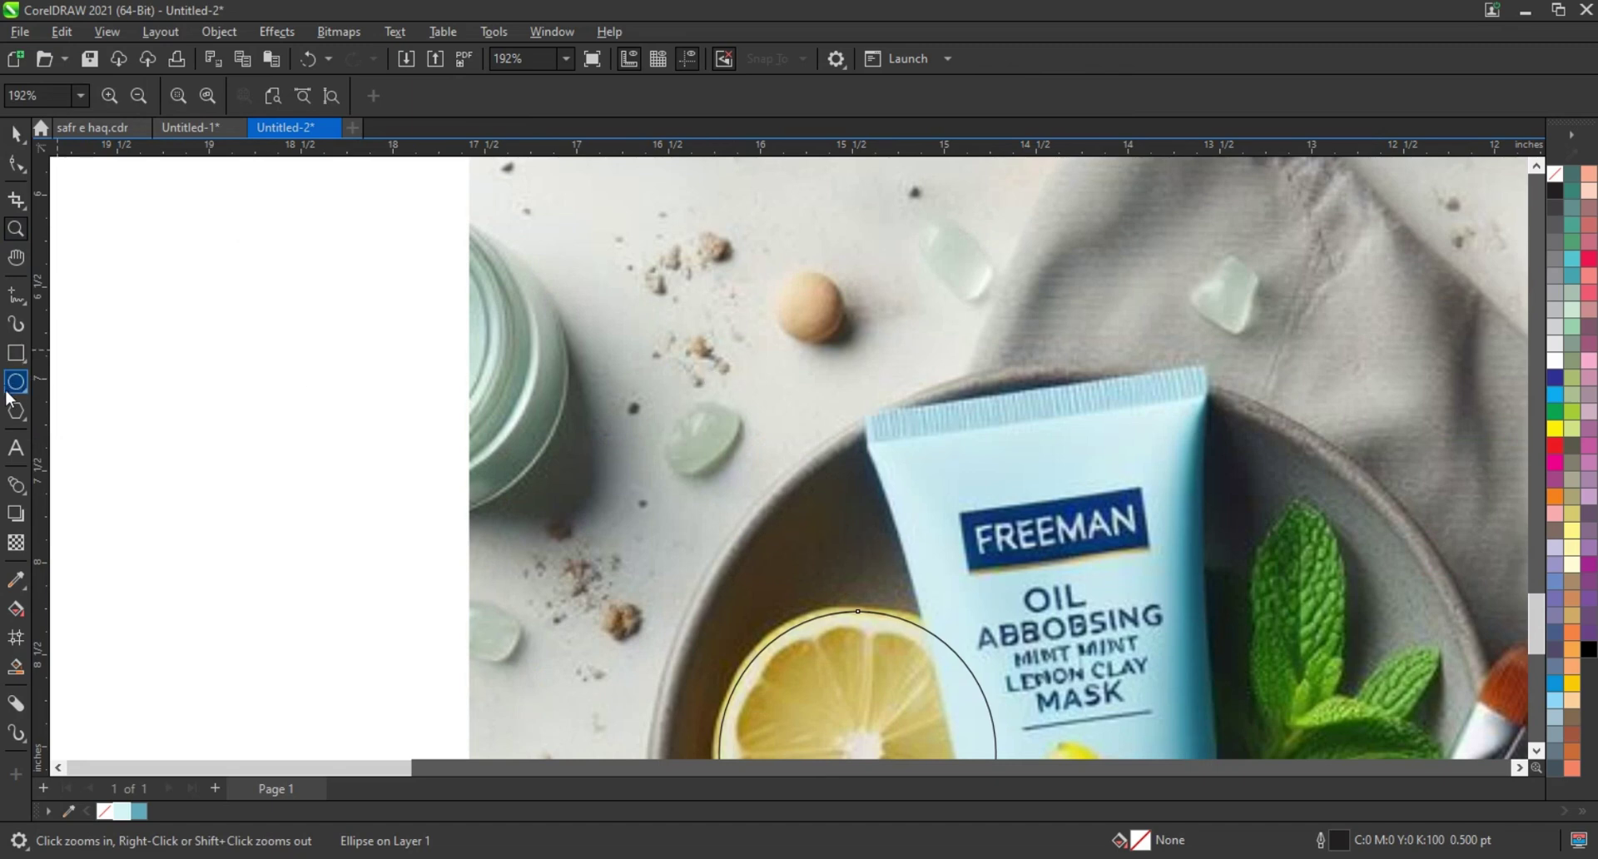
left_click(14, 385)
left_click_drag(393, 227, 526, 513)
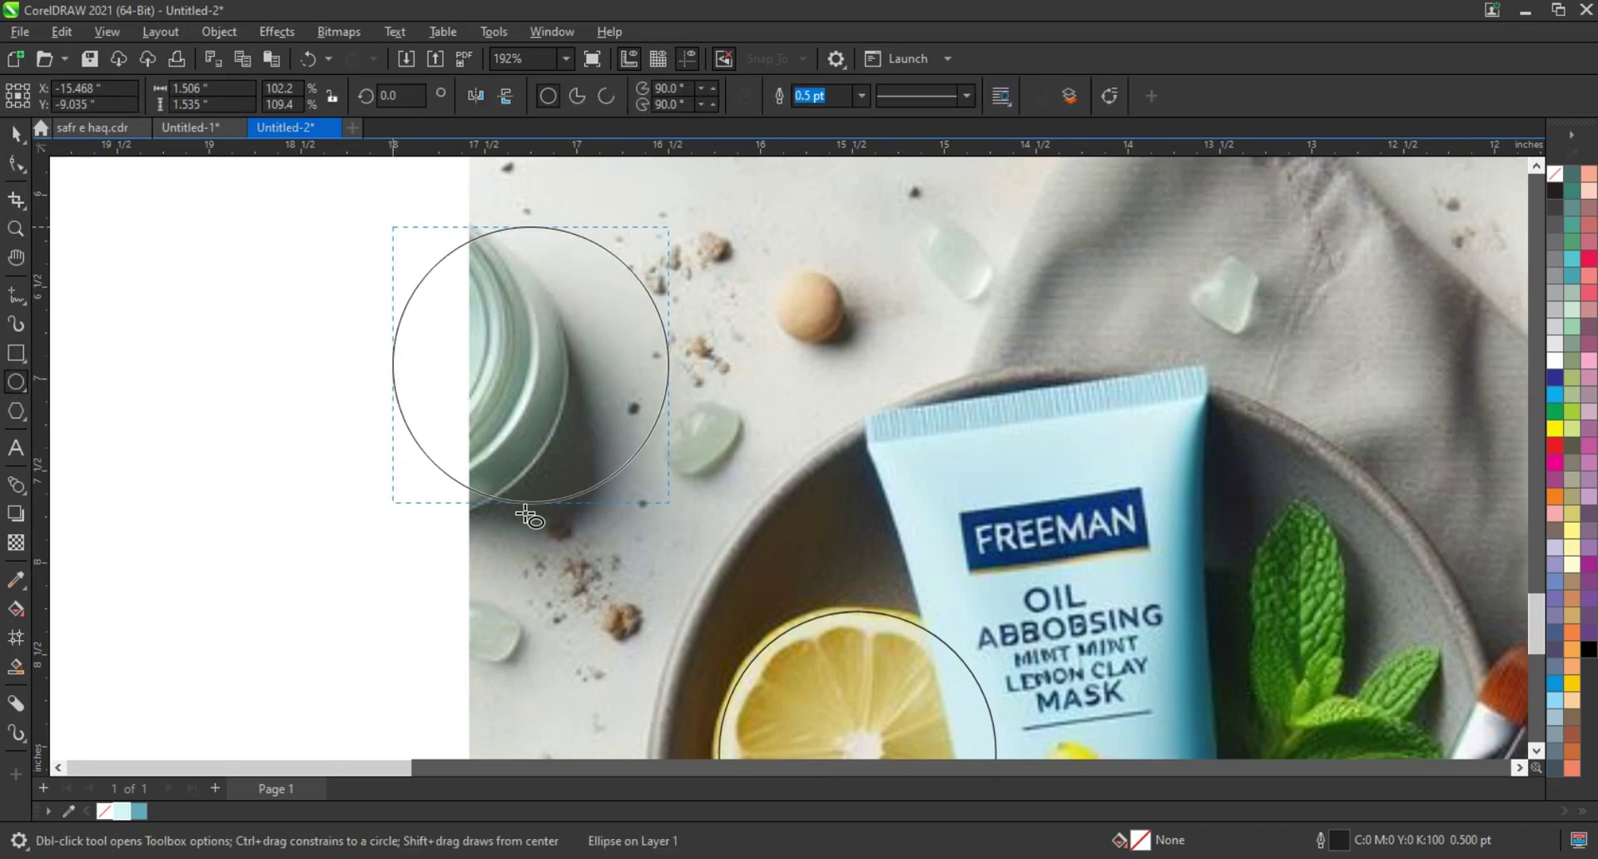
left_click(15, 134)
left_click_drag(509, 361, 400, 360)
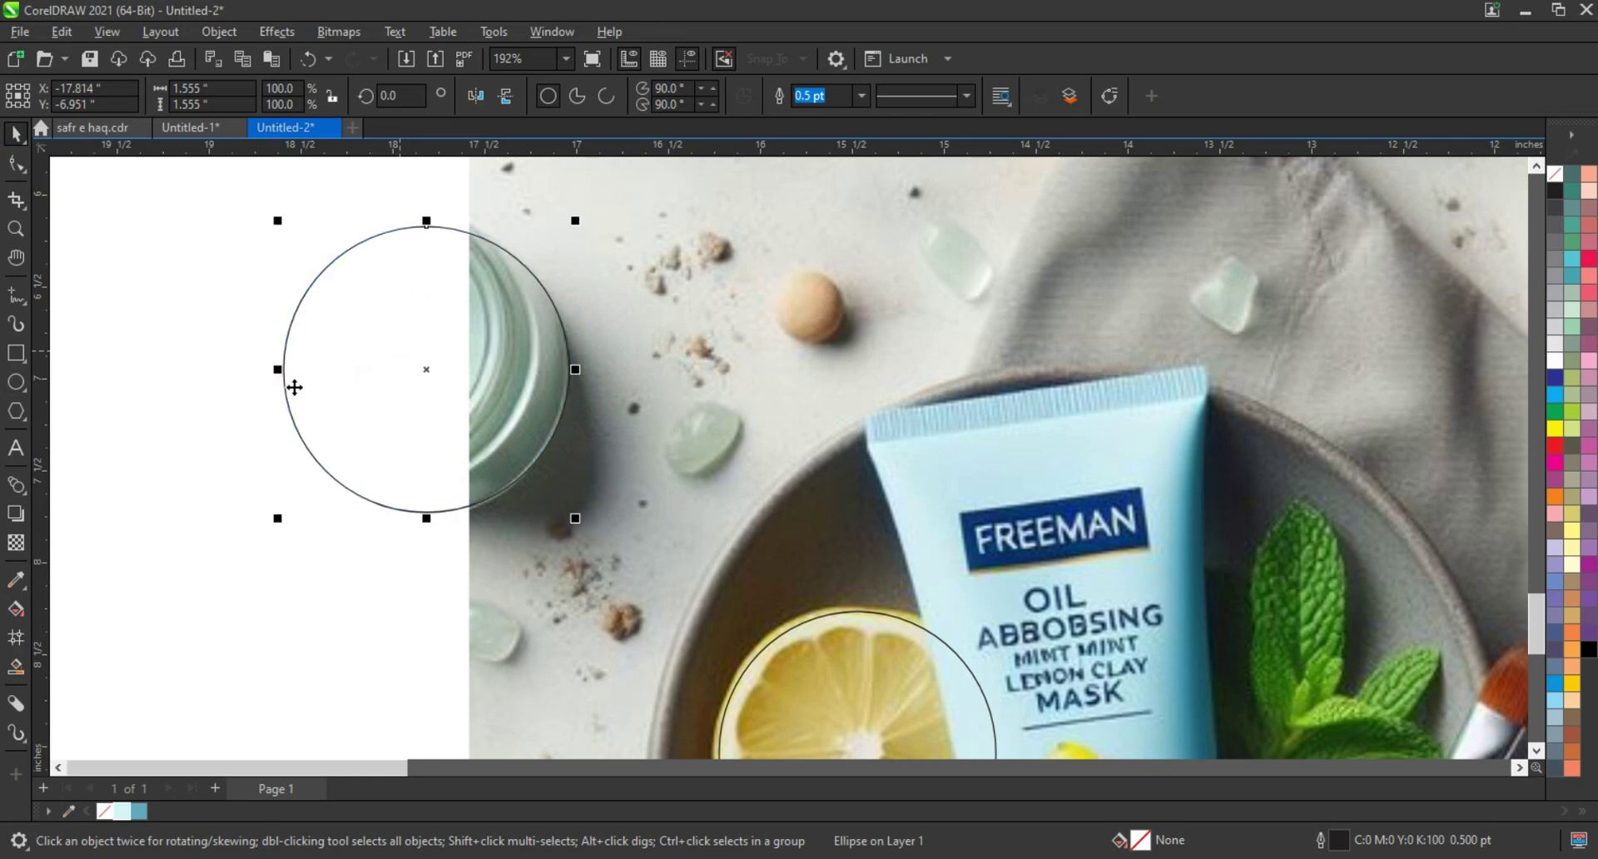
Copy the circle onto the top-right cream bowl and resize it to fit
scroll(183, 408, "down", 2)
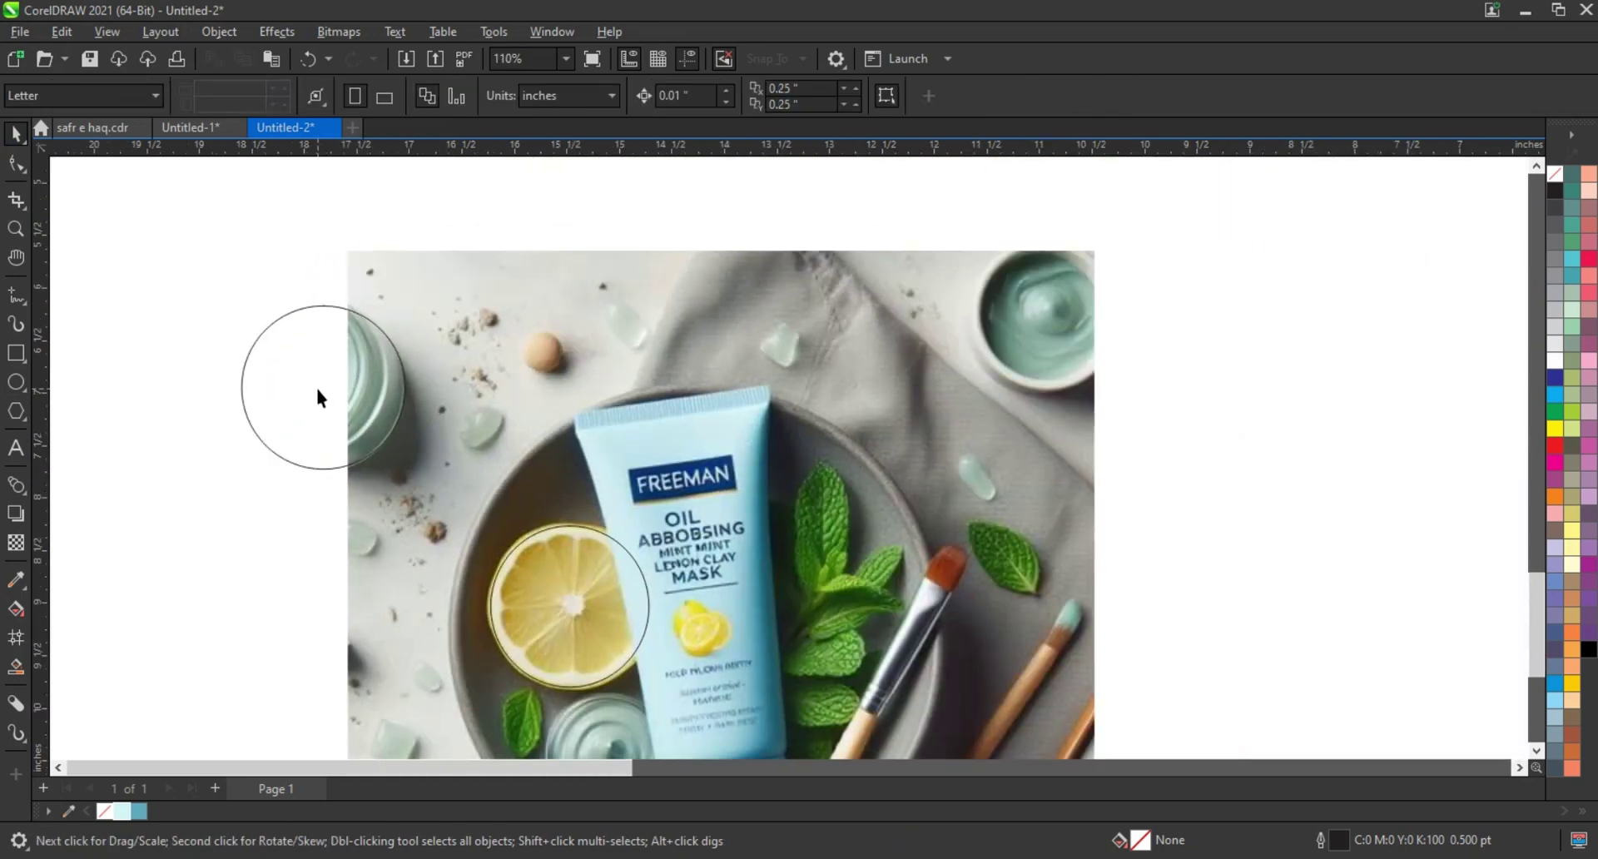
left_click_drag(833, 397, 1051, 327)
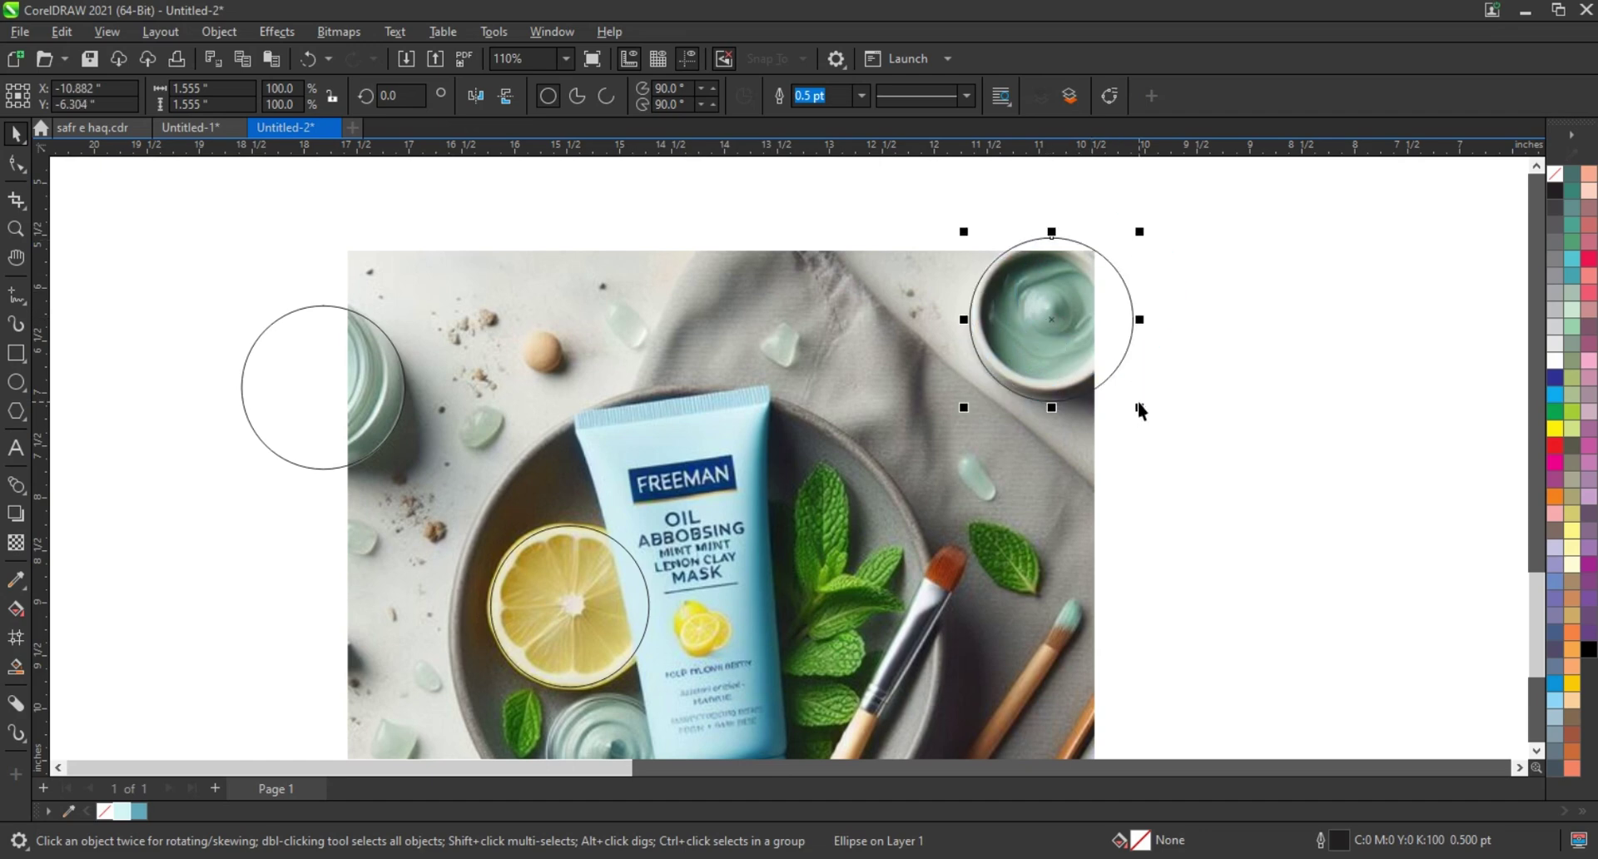
left_click_drag(1140, 410, 1171, 385)
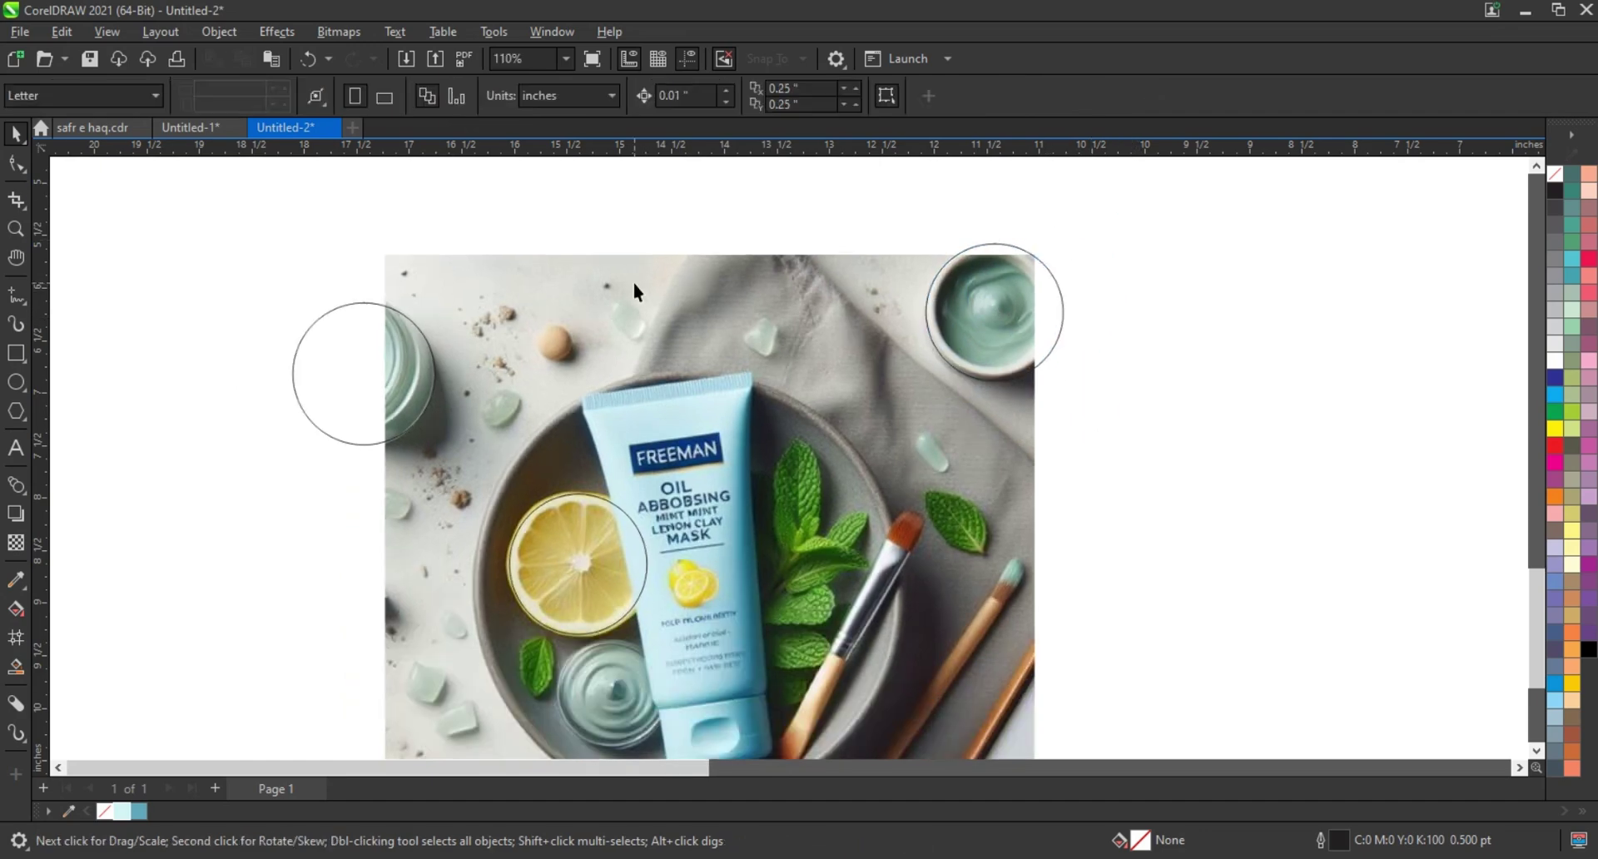
left_click(634, 289)
scroll(616, 270, "down", 1)
left_click(424, 406)
scroll(456, 408, "down", 2)
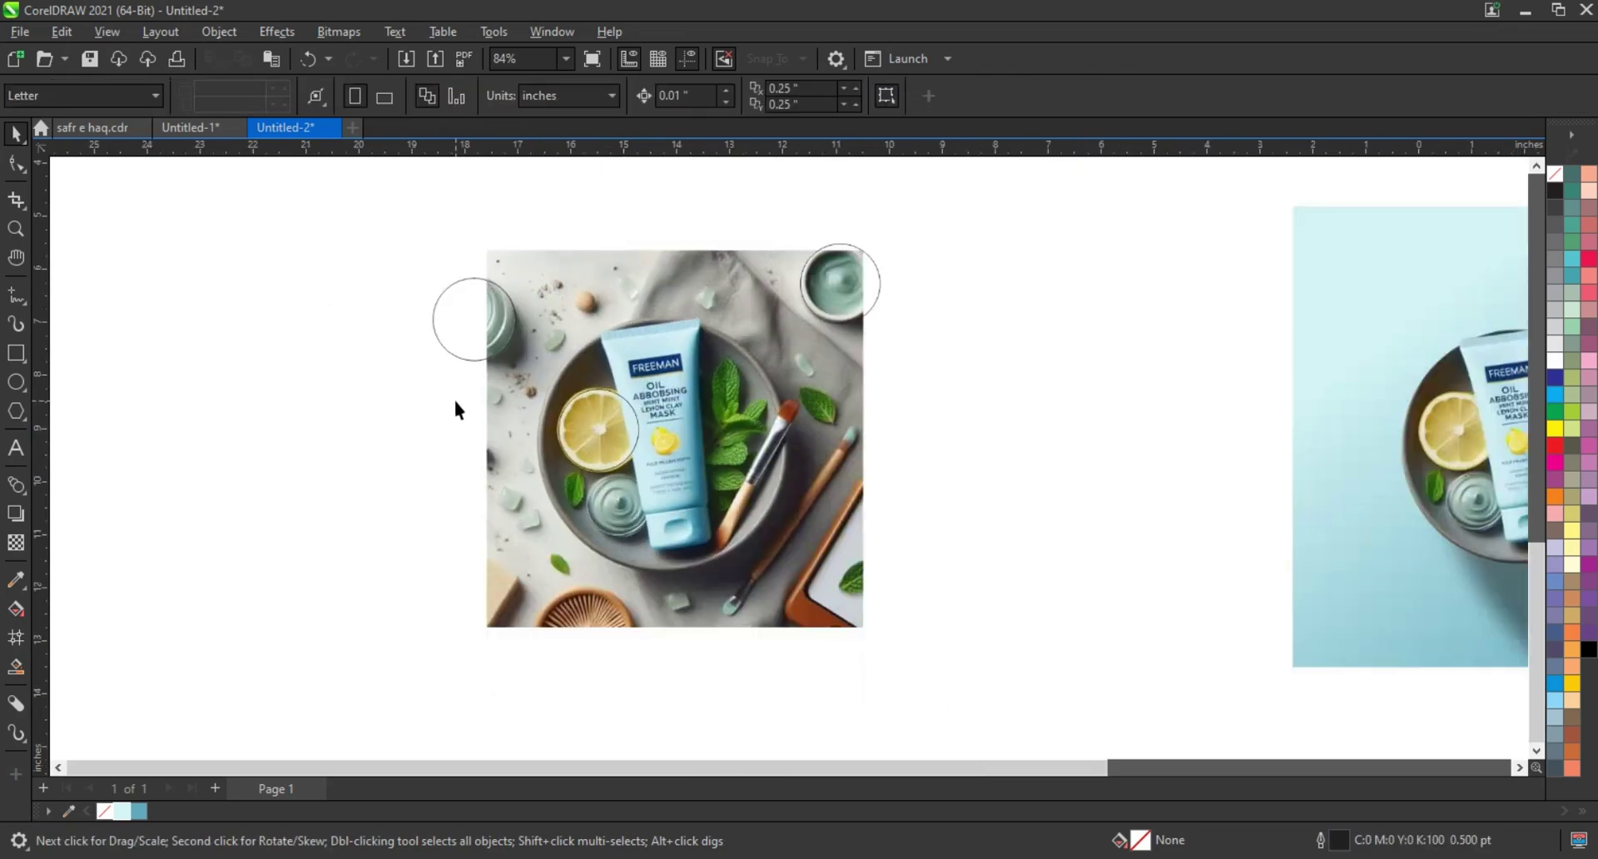
left_click(15, 229)
Draw a freehand line from the mint leaf's tip to its base and convert it to a curve
left_click(922, 492)
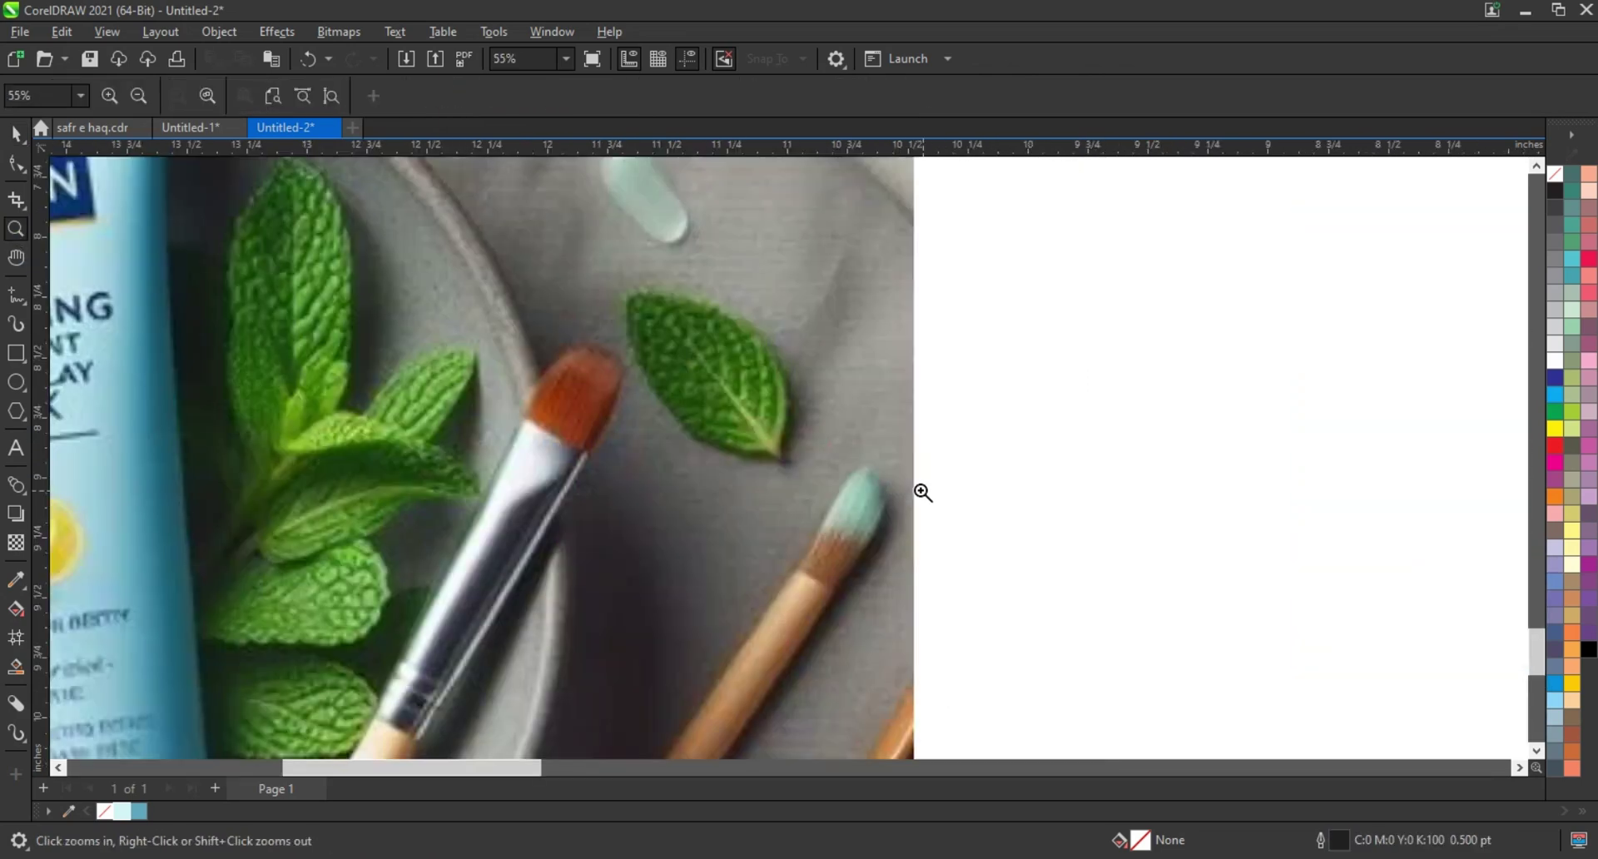
left_click(16, 296)
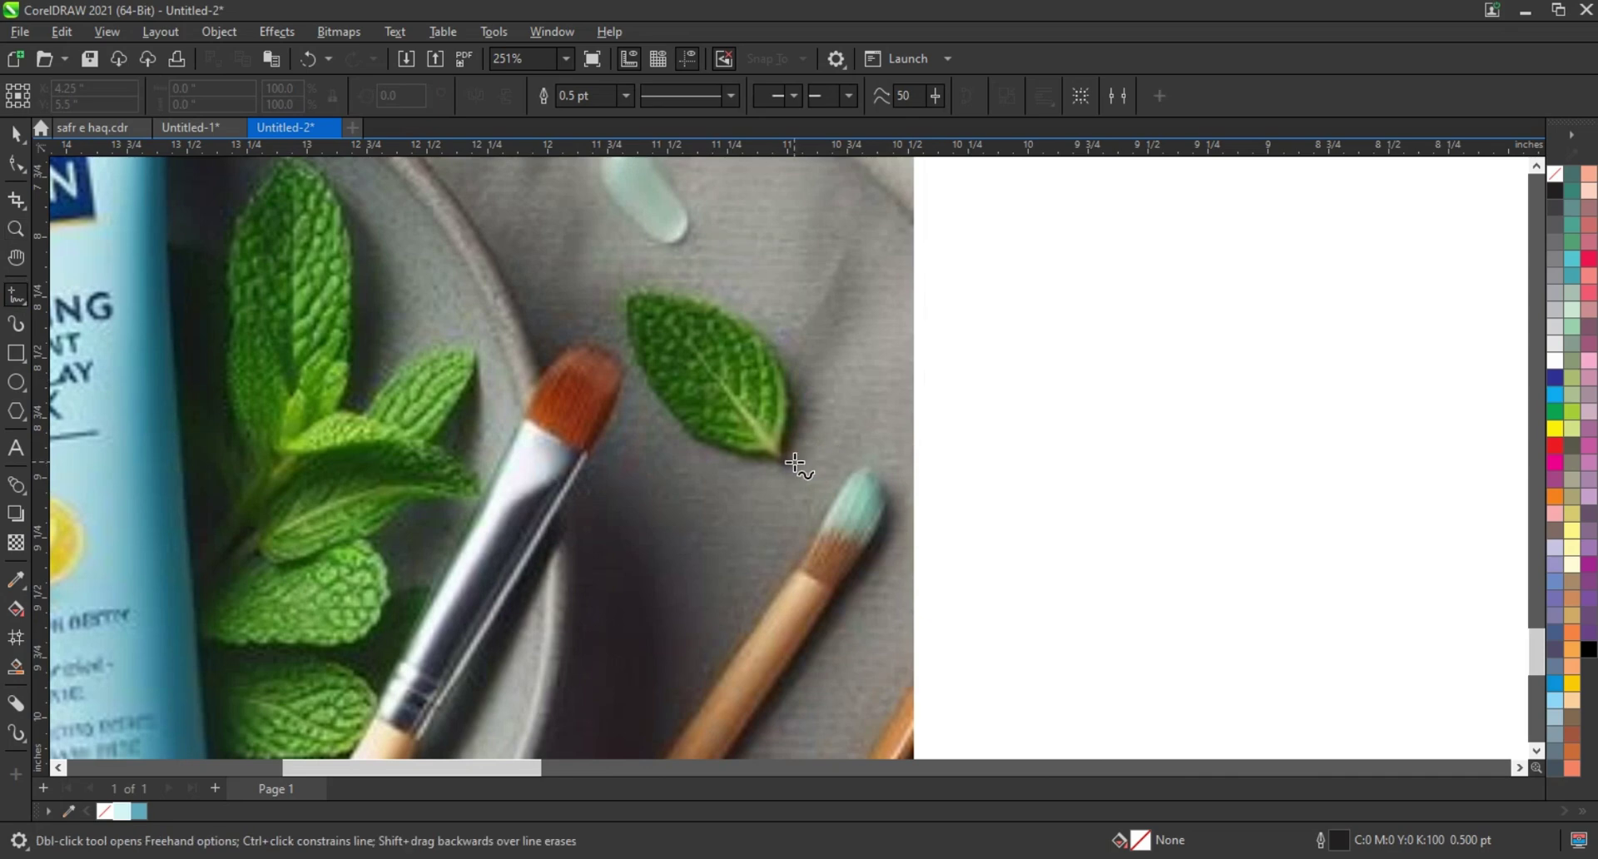
left_click(631, 292)
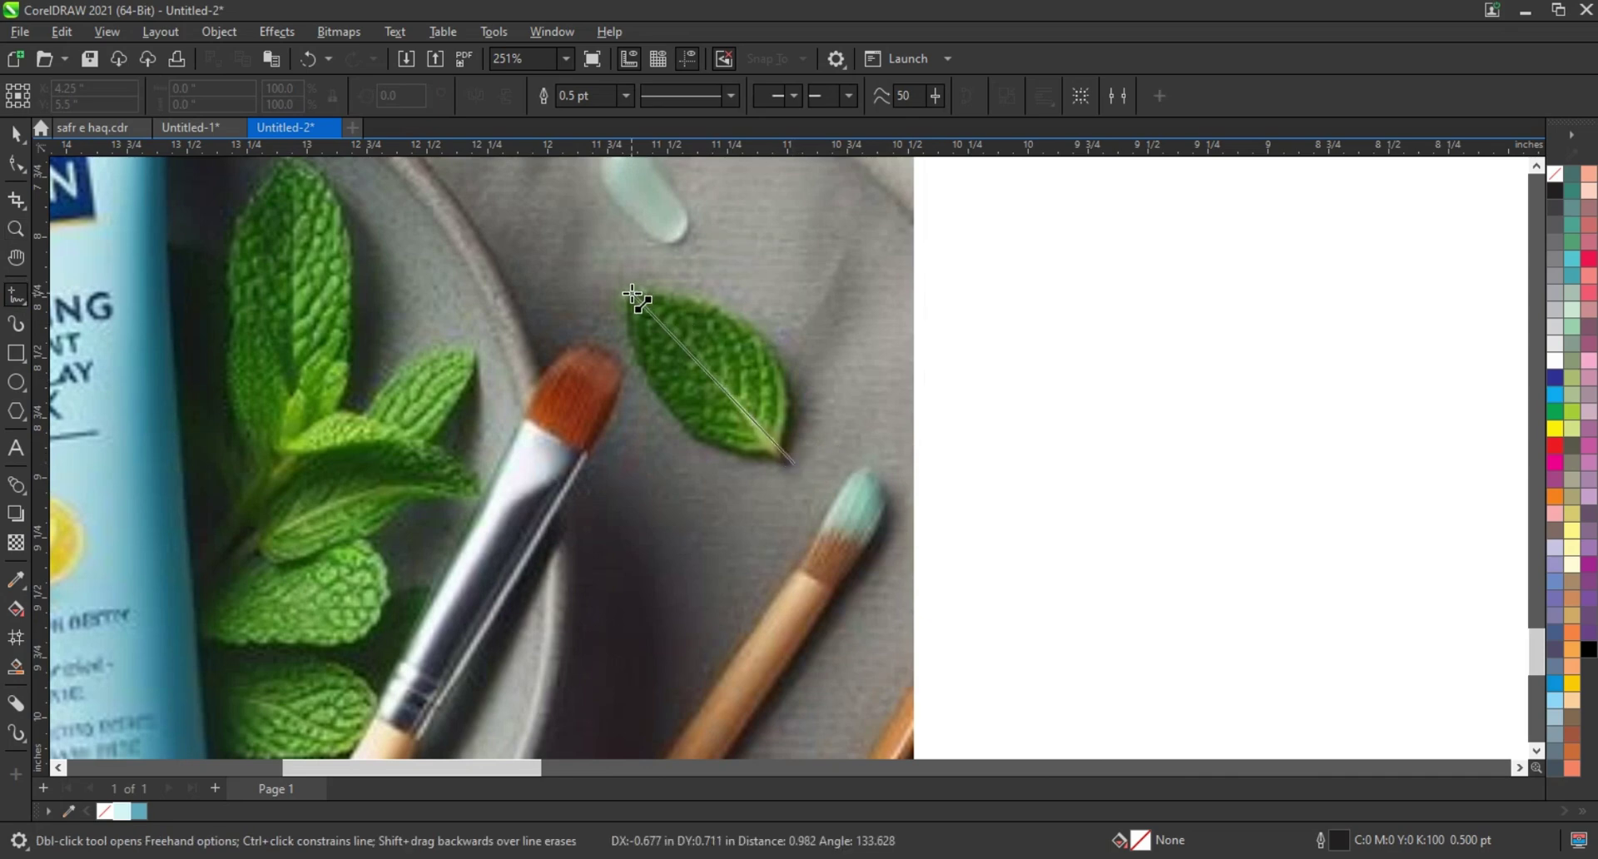
left_click(793, 463)
left_click(17, 164)
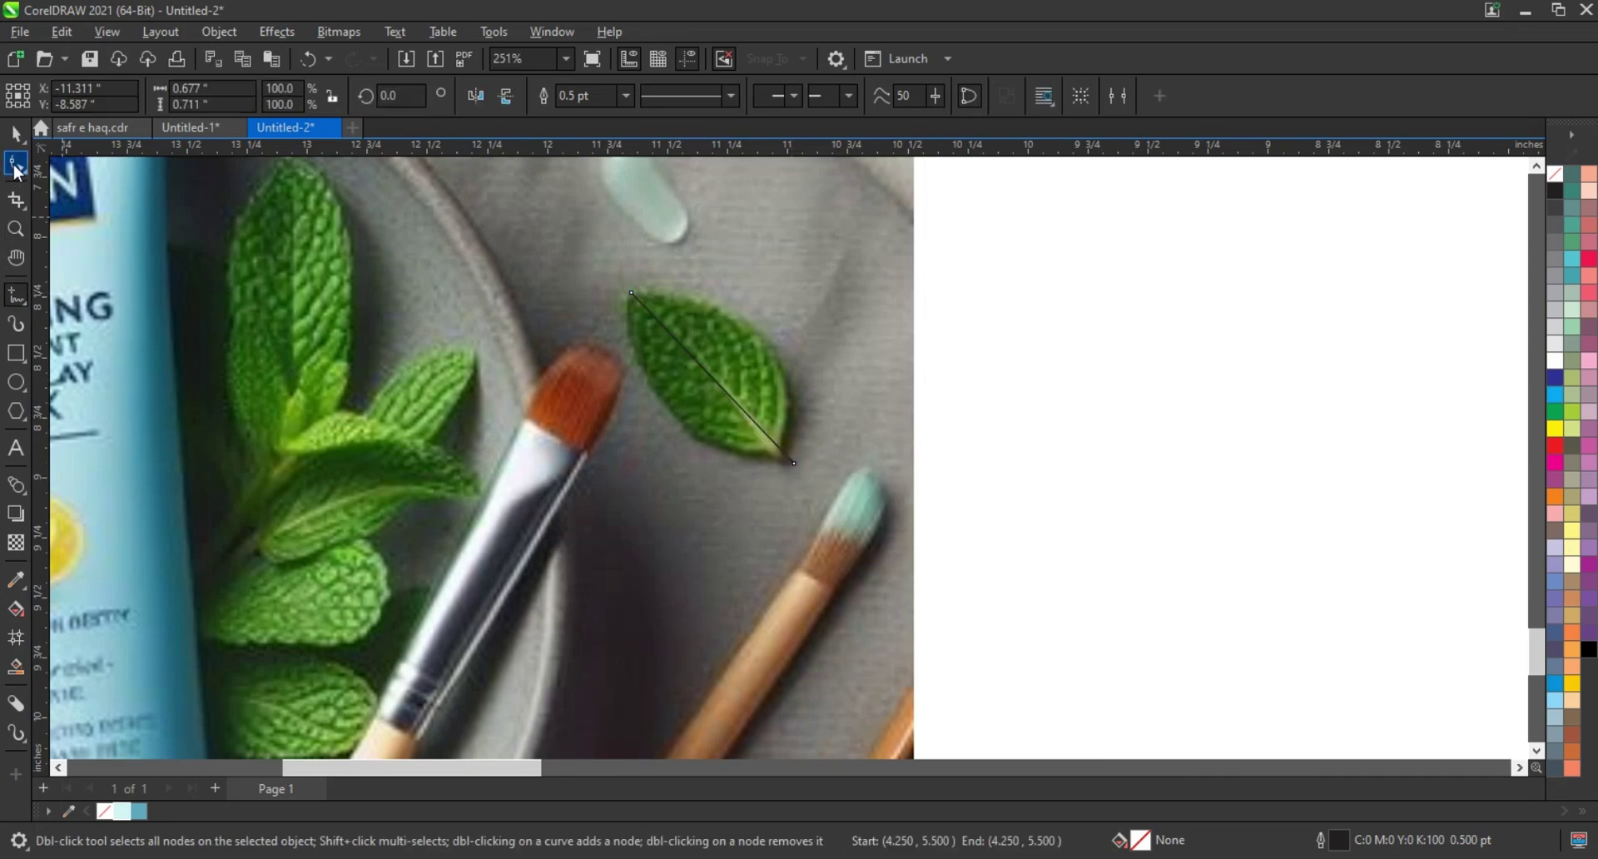
left_click_drag(372, 243, 847, 486)
left_click(308, 99)
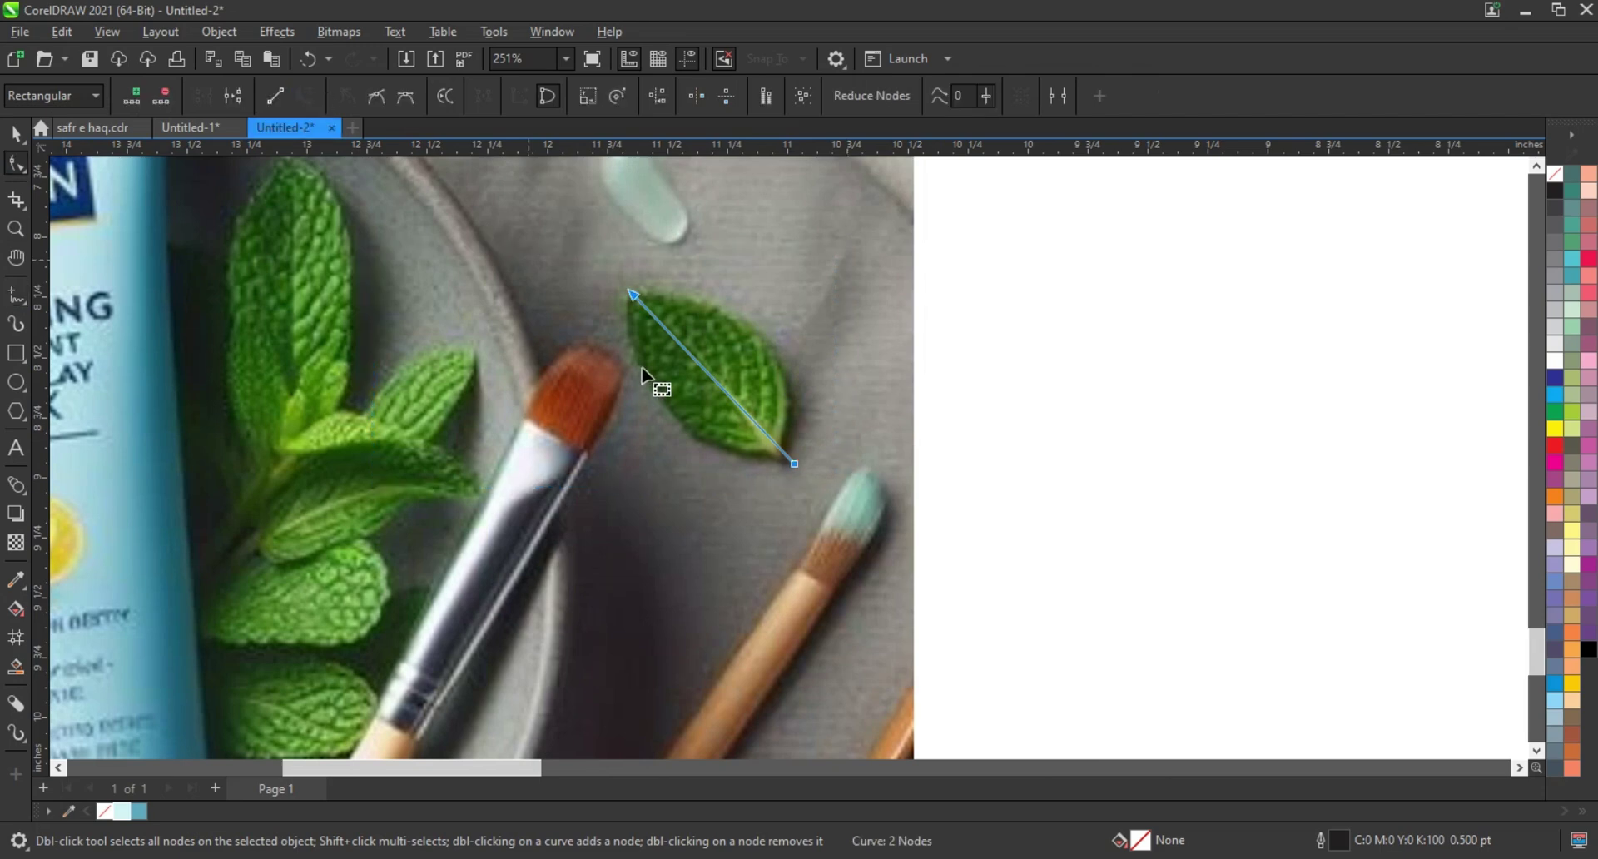
Bend the curve's handles so it traces the mint leaf's upper and lower edges
left_click_drag(697, 364, 668, 405)
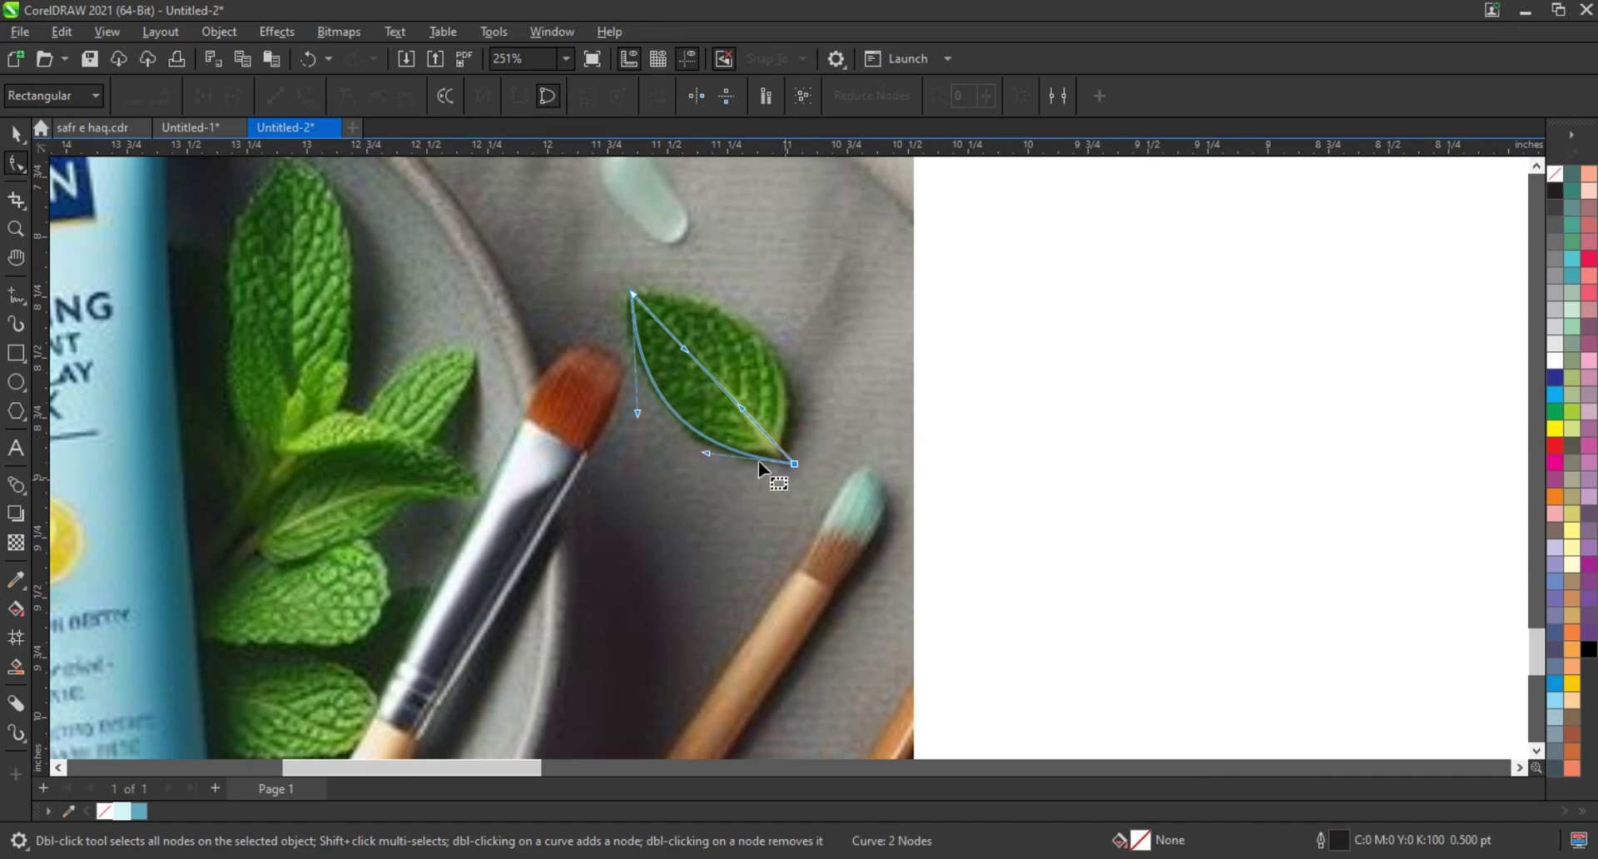
left_click_drag(683, 344, 740, 363)
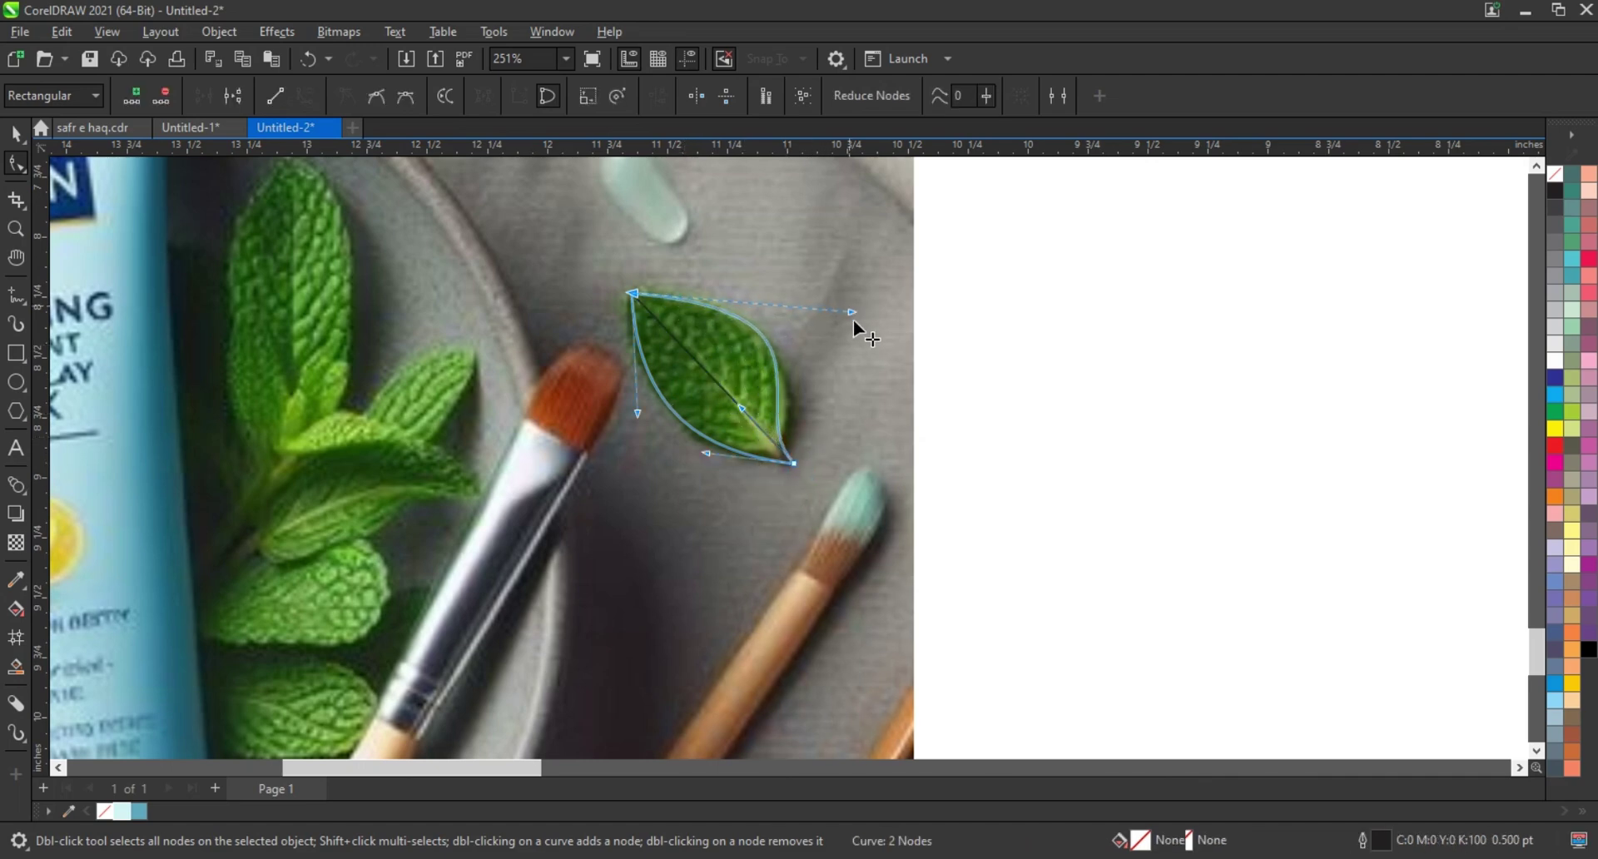
left_click_drag(872, 336, 842, 322)
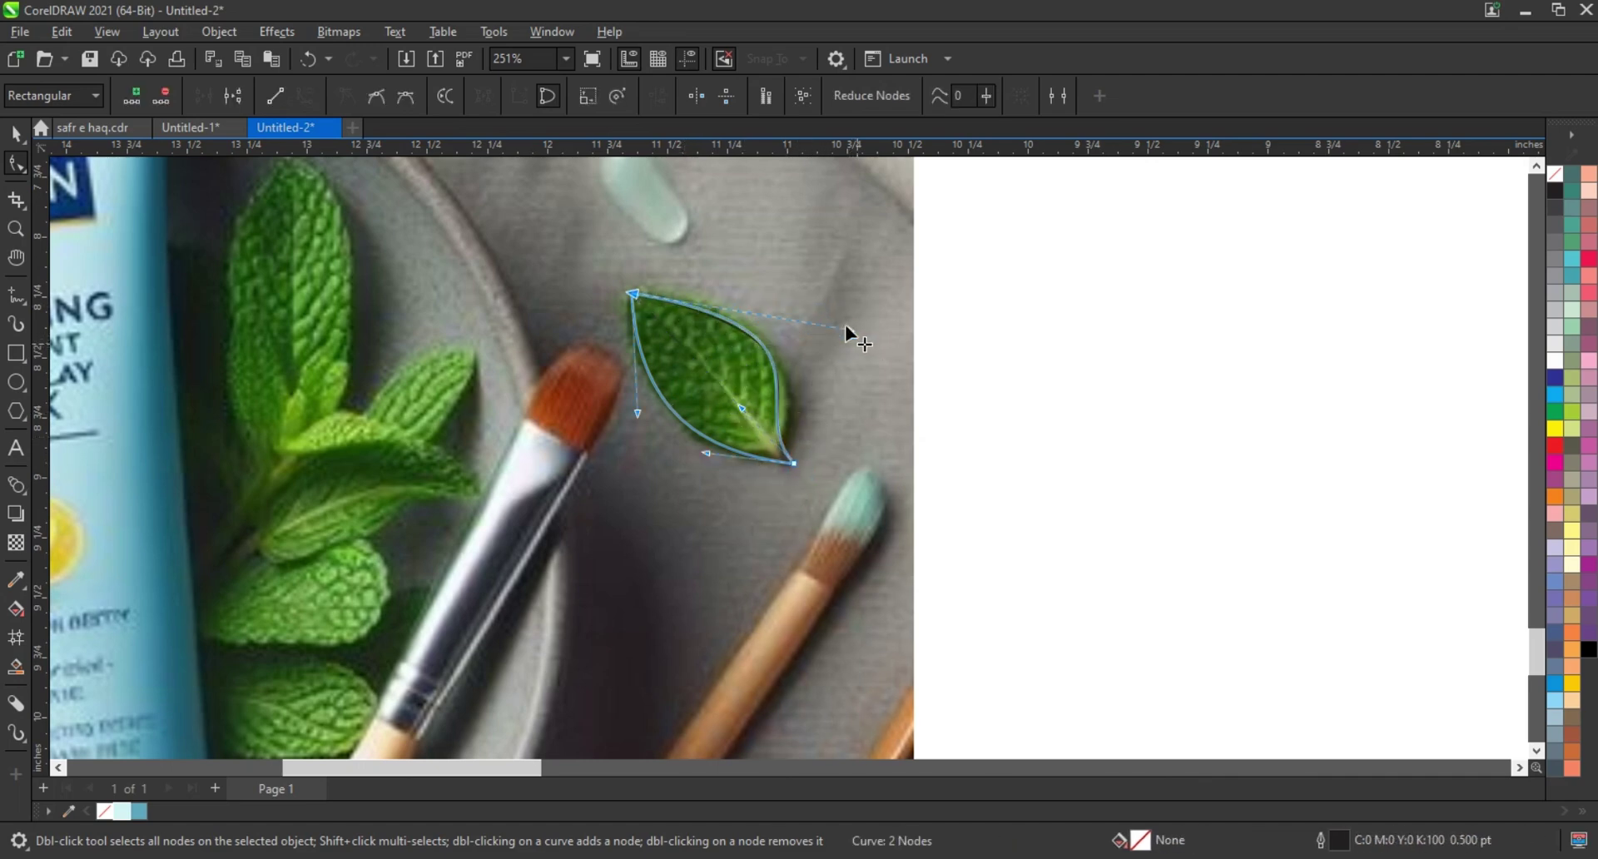
left_click(796, 464)
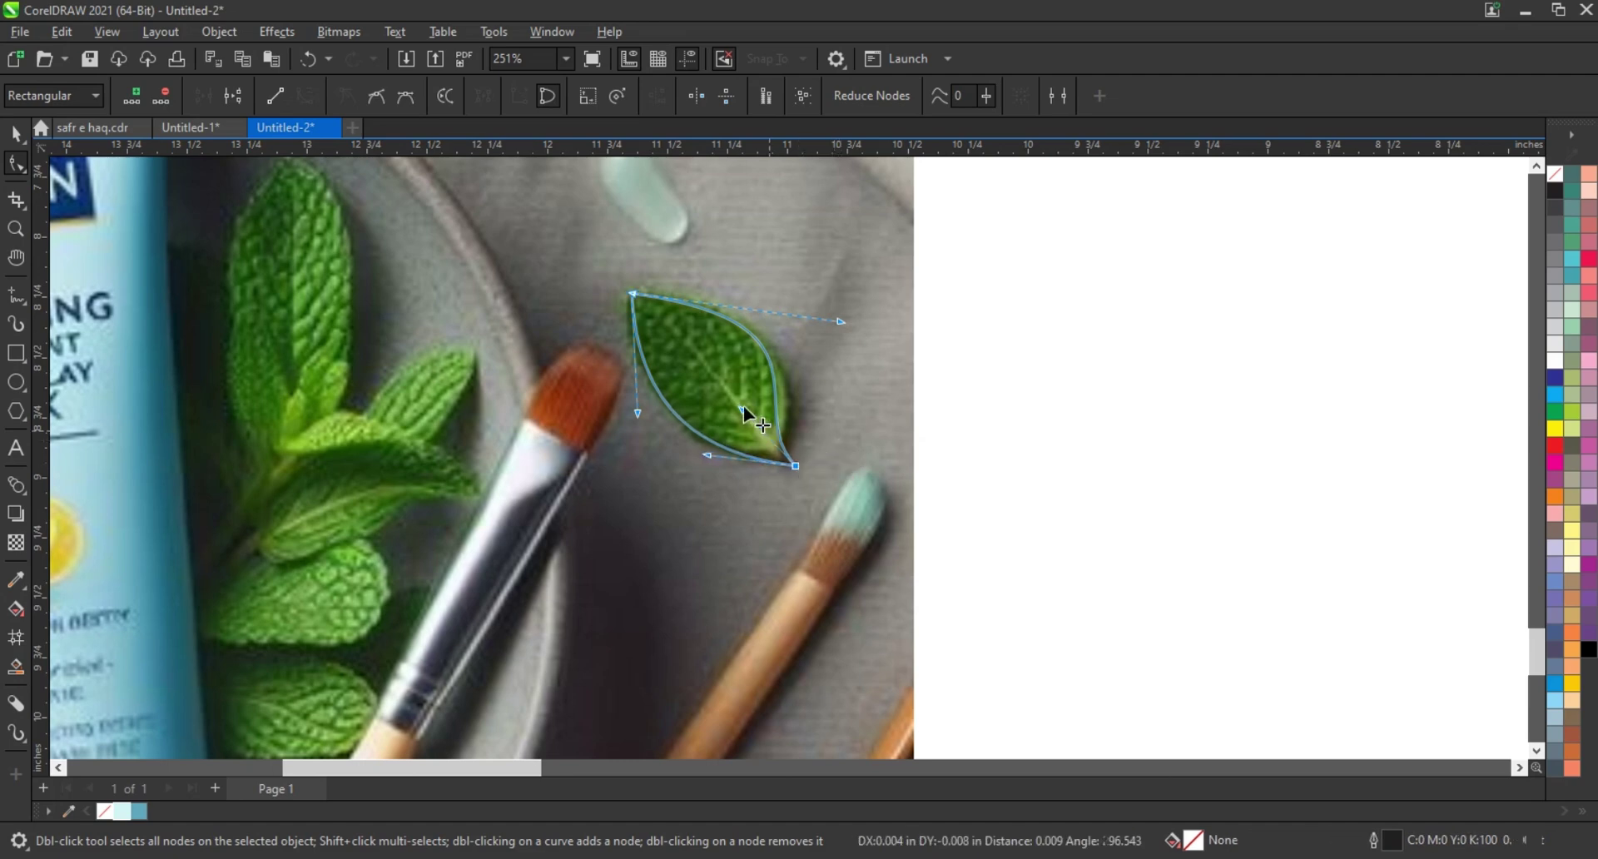
left_click_drag(741, 408, 759, 420)
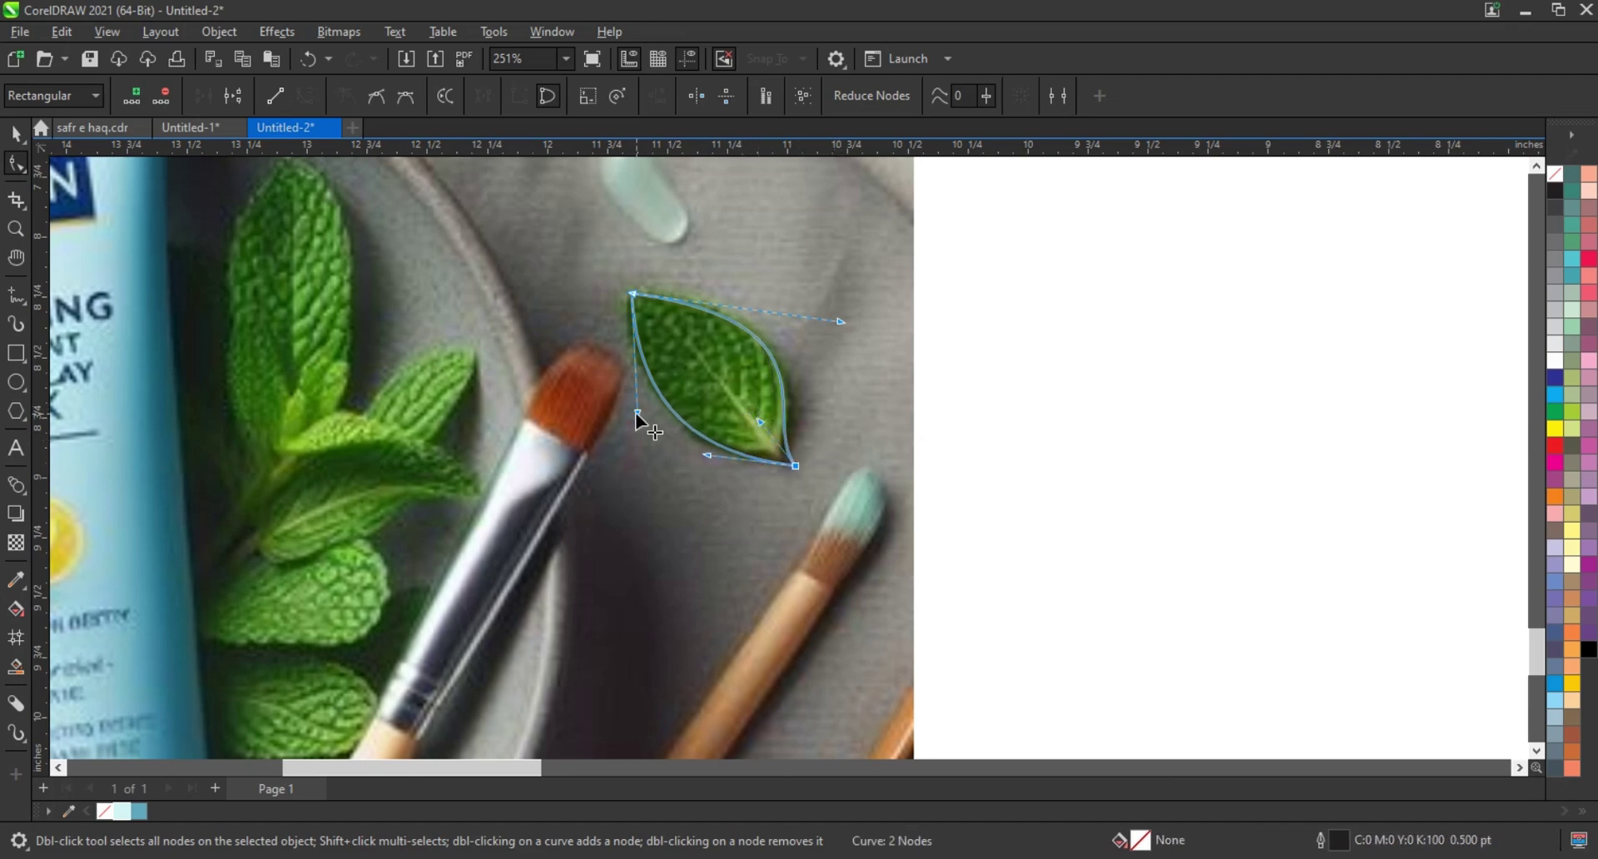
left_click_drag(636, 412, 628, 415)
left_click(16, 133)
scroll(1012, 487, "down", 1)
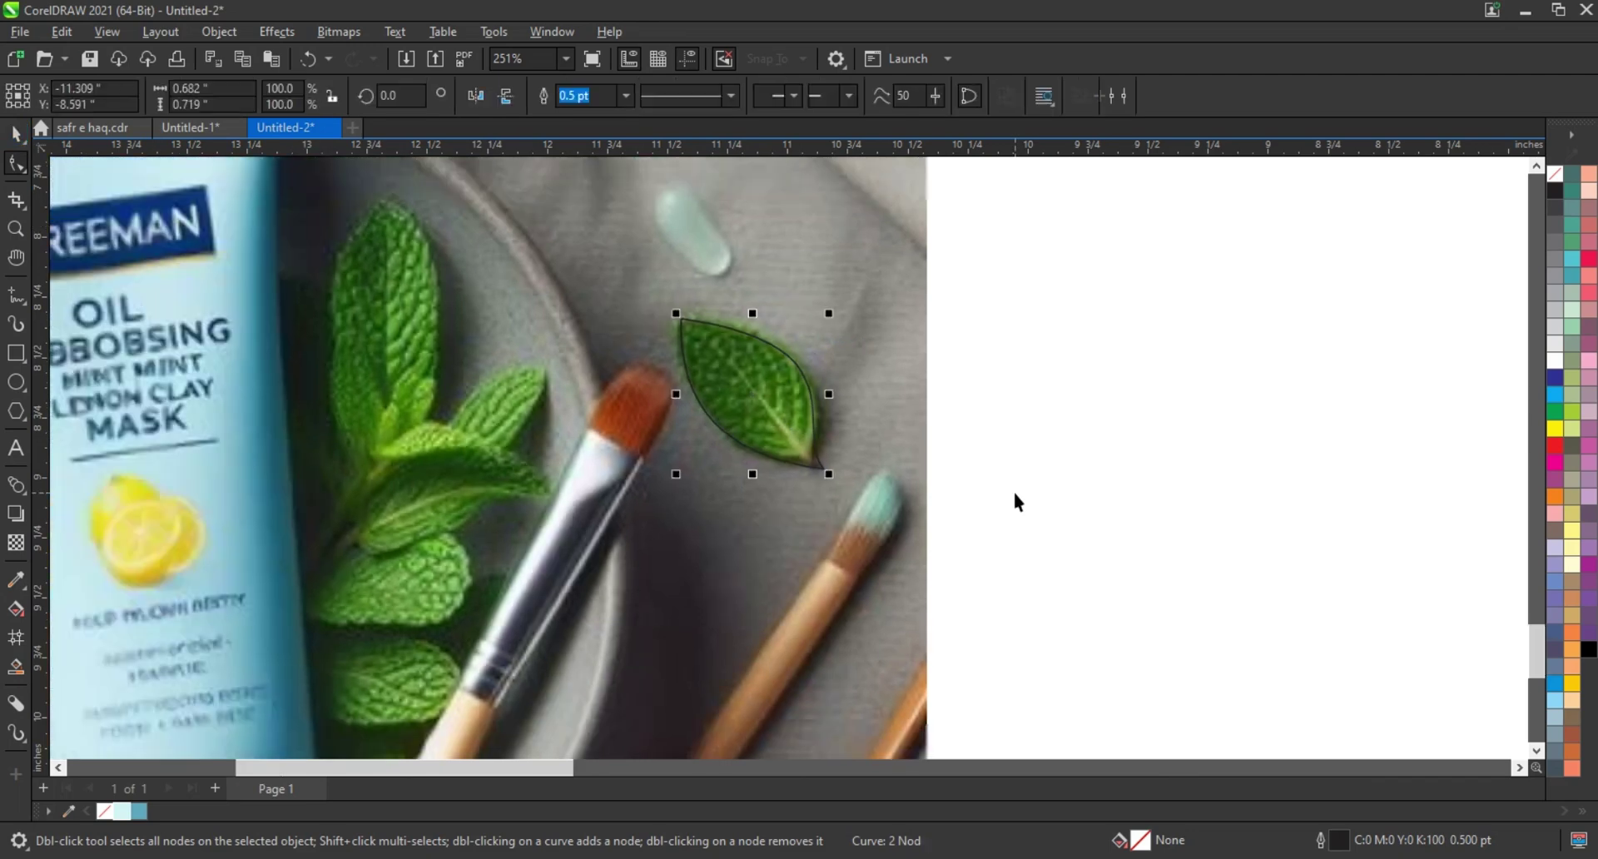
scroll(1012, 487, "down", 2)
scroll(1028, 486, "down", 2)
left_click(1100, 247)
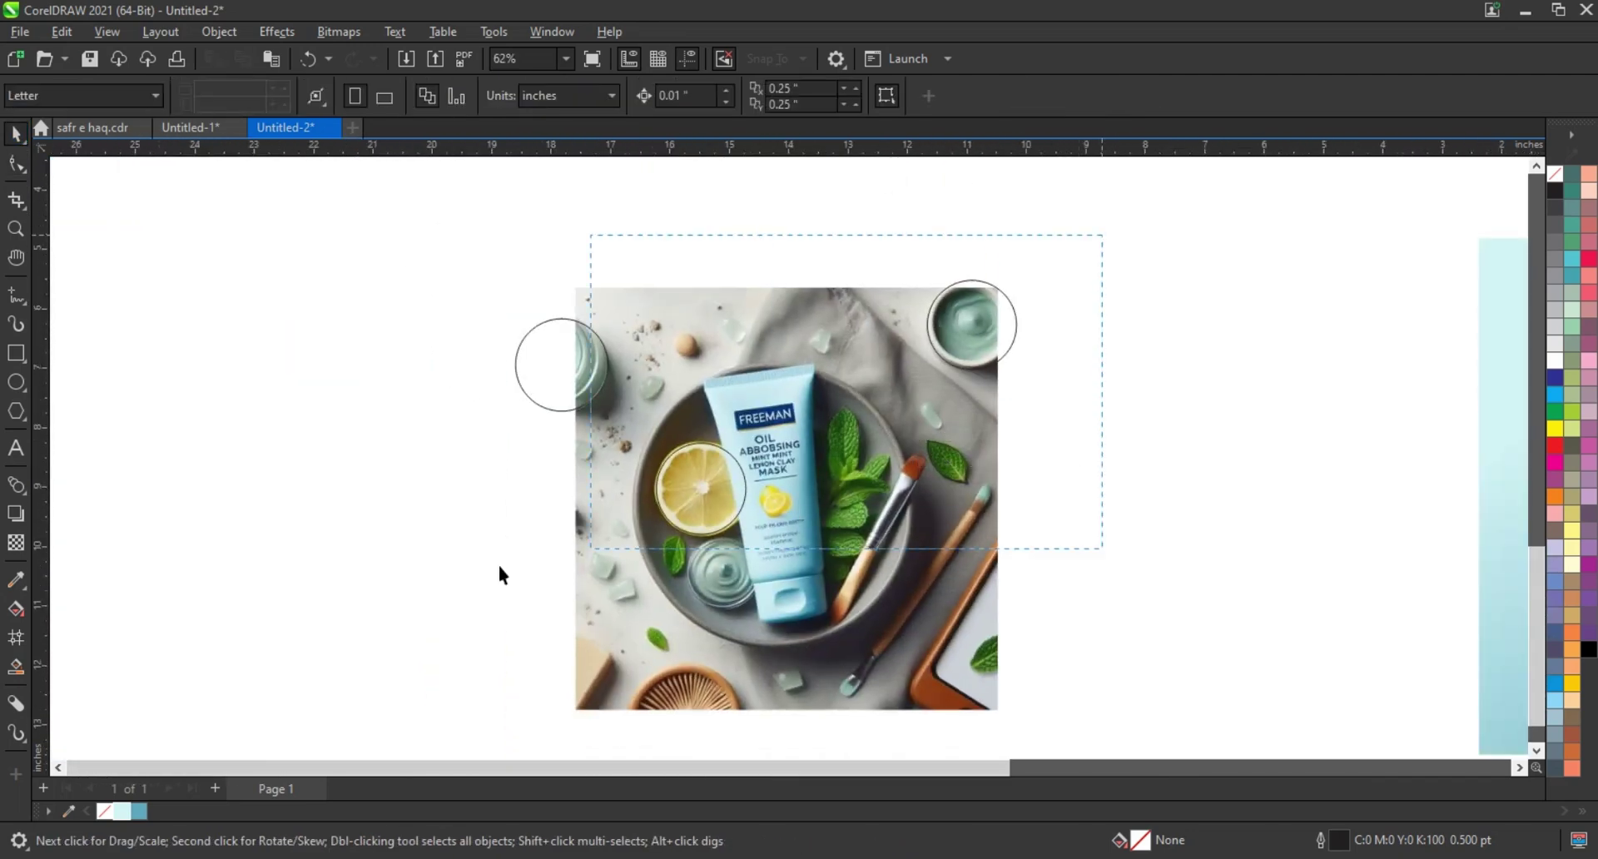
Fill the three circles and leaf light grey and combine them into one object
left_click_drag(499, 567, 499, 568)
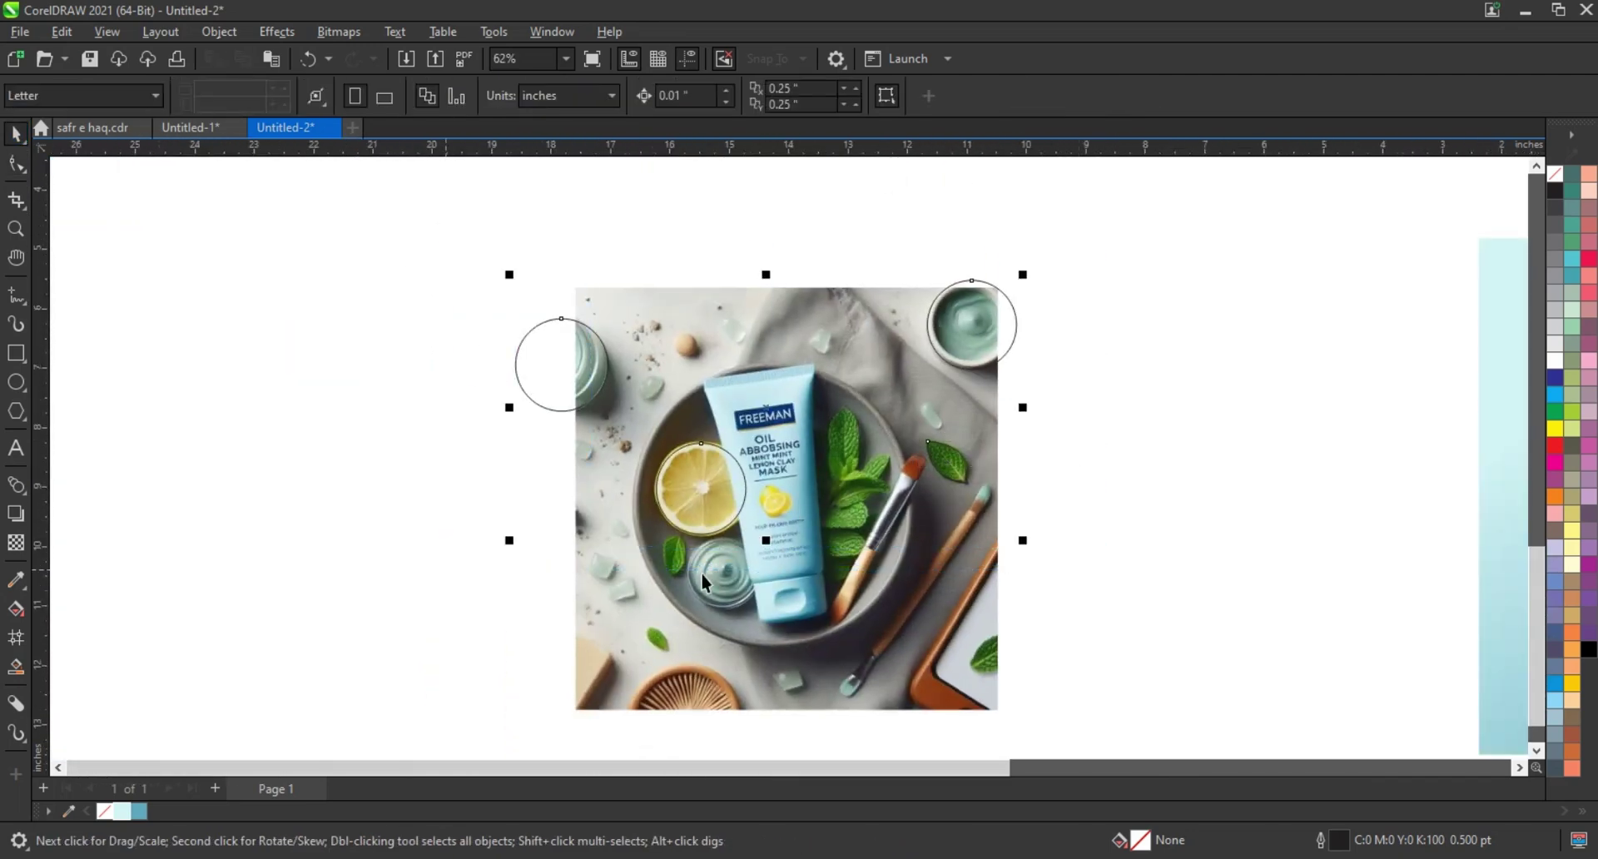
left_click(1553, 347)
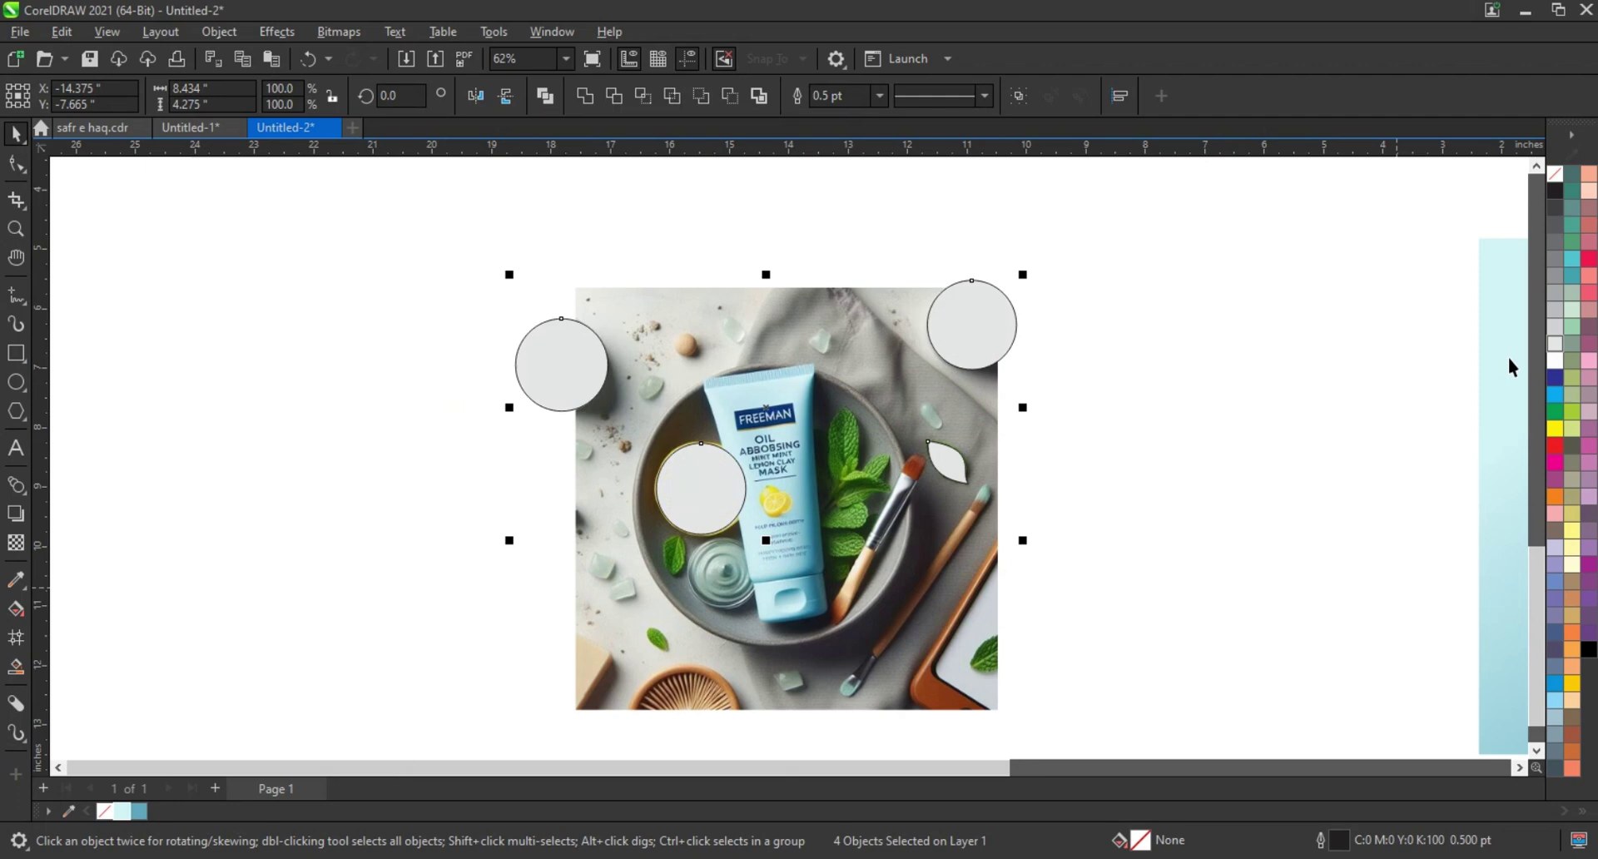
left_click(589, 100)
left_click(408, 291)
PowerClip the product photo inside the combined circles and leaf
left_click(657, 641)
right_click(658, 641)
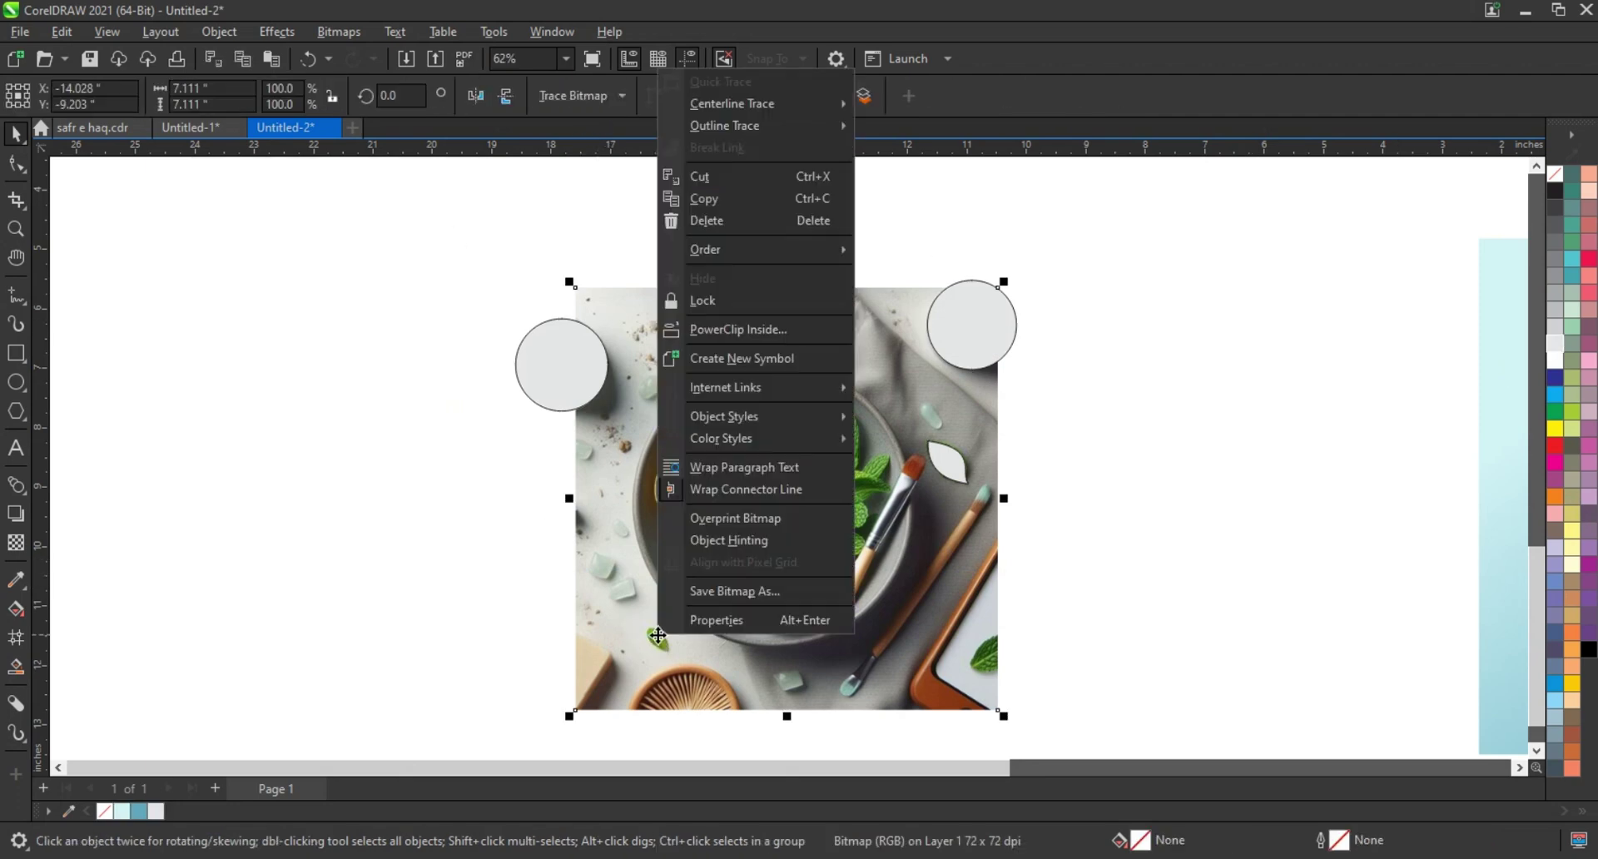
left_click(737, 329)
left_click(966, 333)
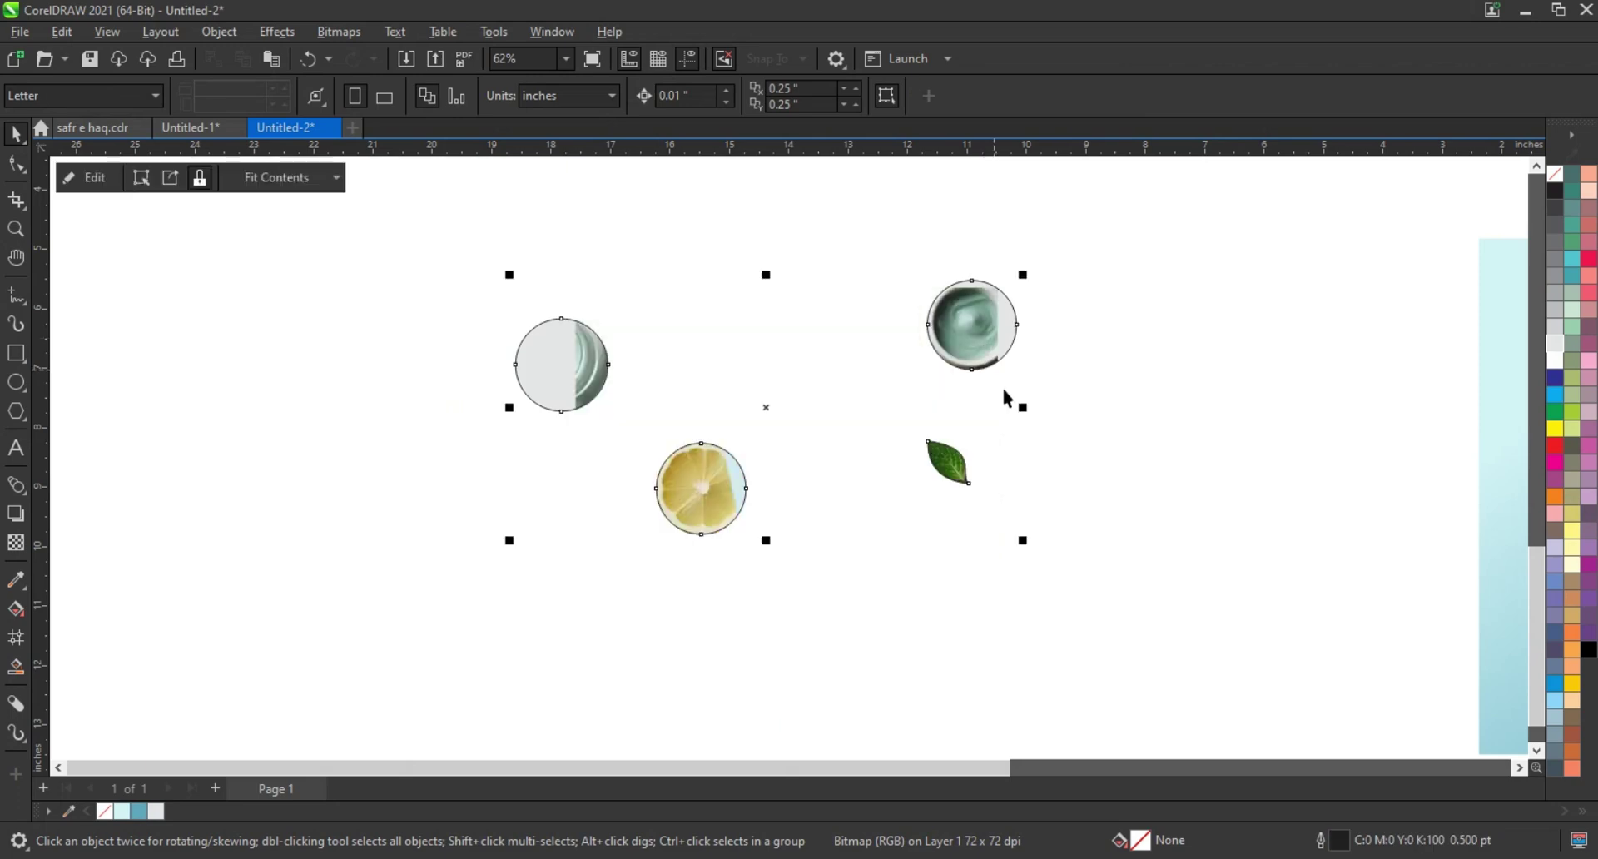
Set the clipped shapes' outline to None and break them apart into separate cutouts
left_click(1046, 461)
left_click(957, 472)
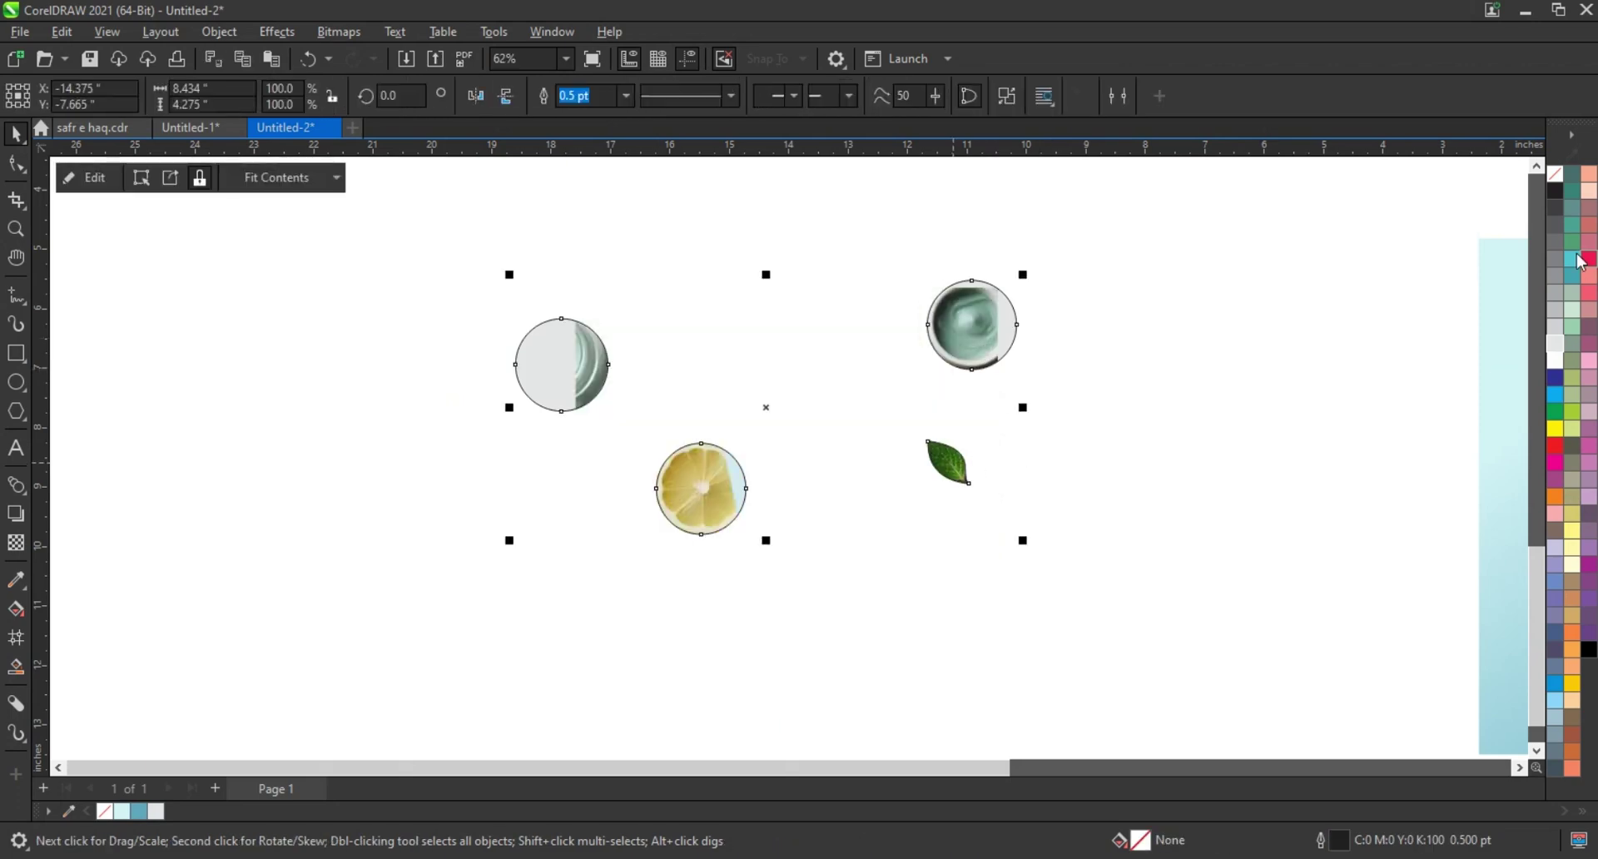
right_click(1554, 177)
key("Return")
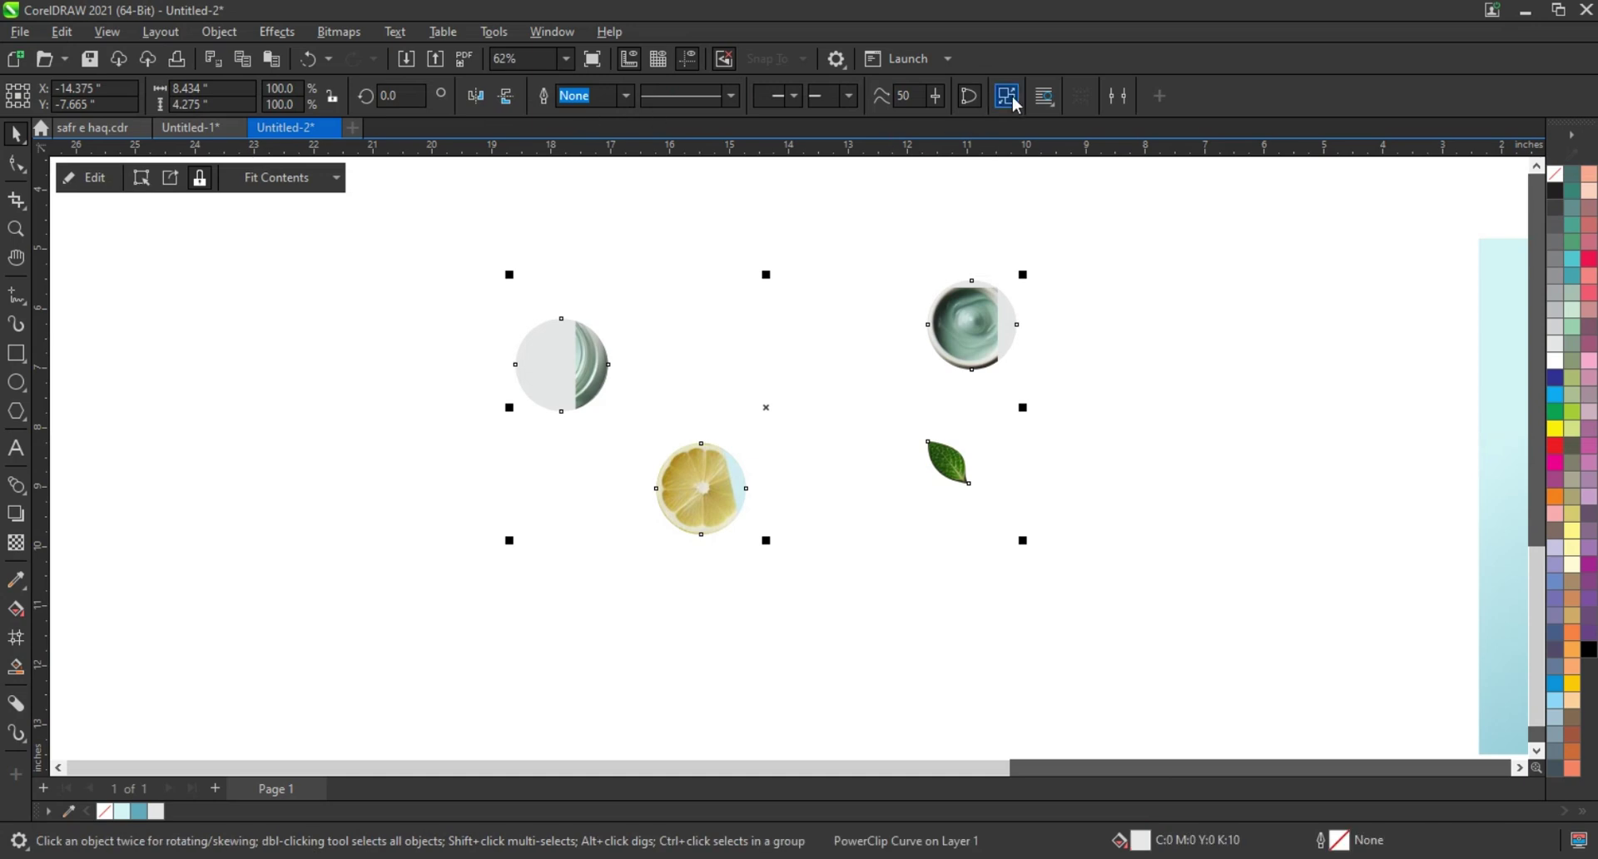
left_click(1009, 96)
left_click(712, 494)
left_click(570, 376)
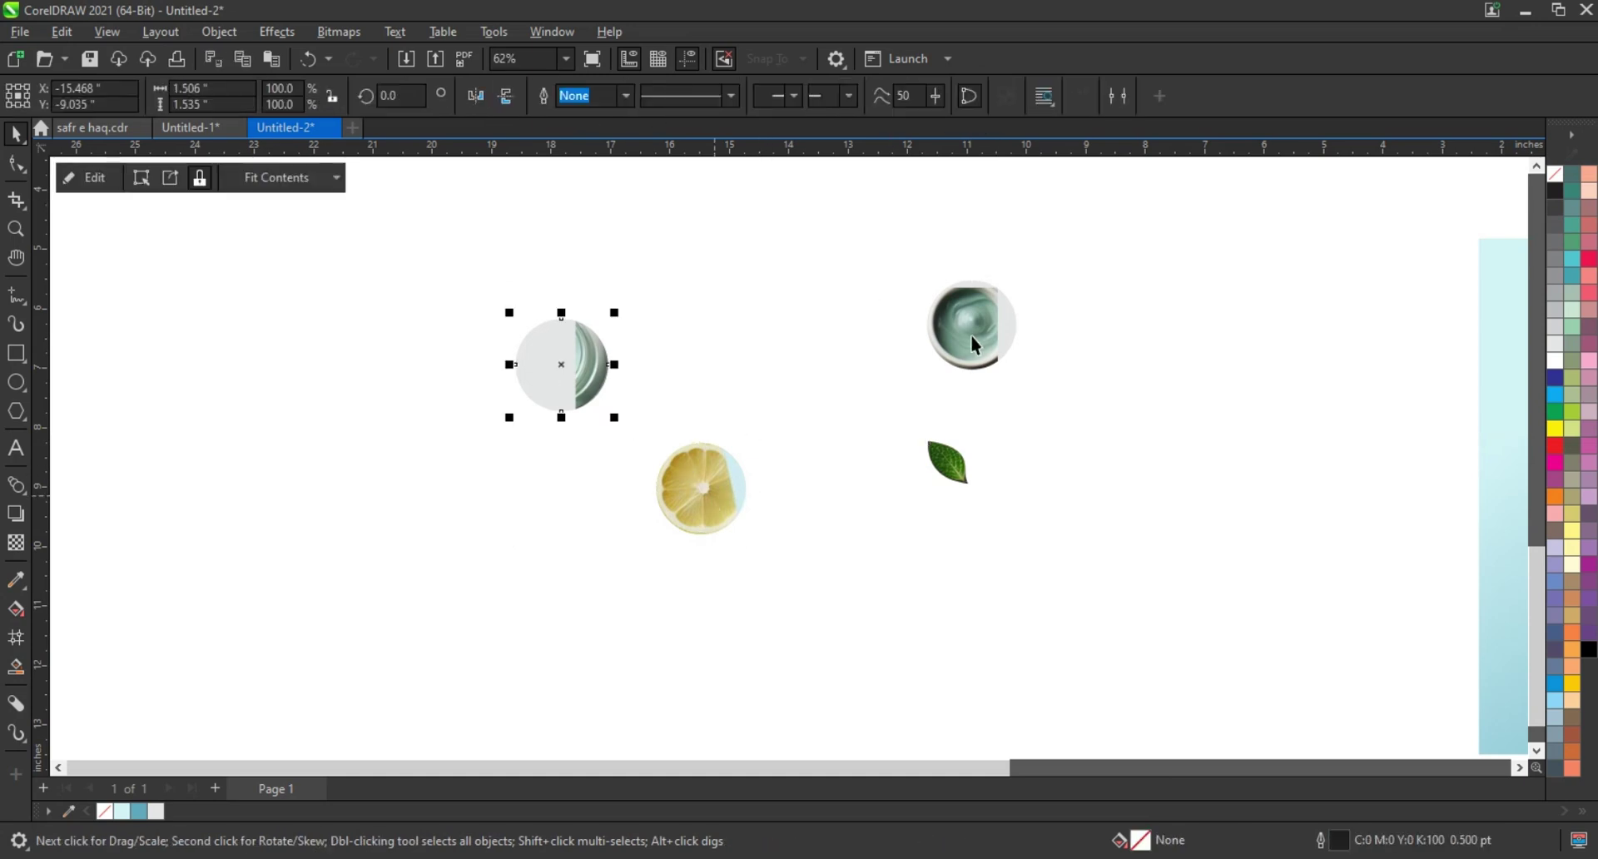
left_click(974, 342)
scroll(681, 428, "down", 2)
scroll(677, 417, "down", 2)
Move the bowl cutout to the blue image's top-right and the jar cutout to its top-left
left_click(1206, 537)
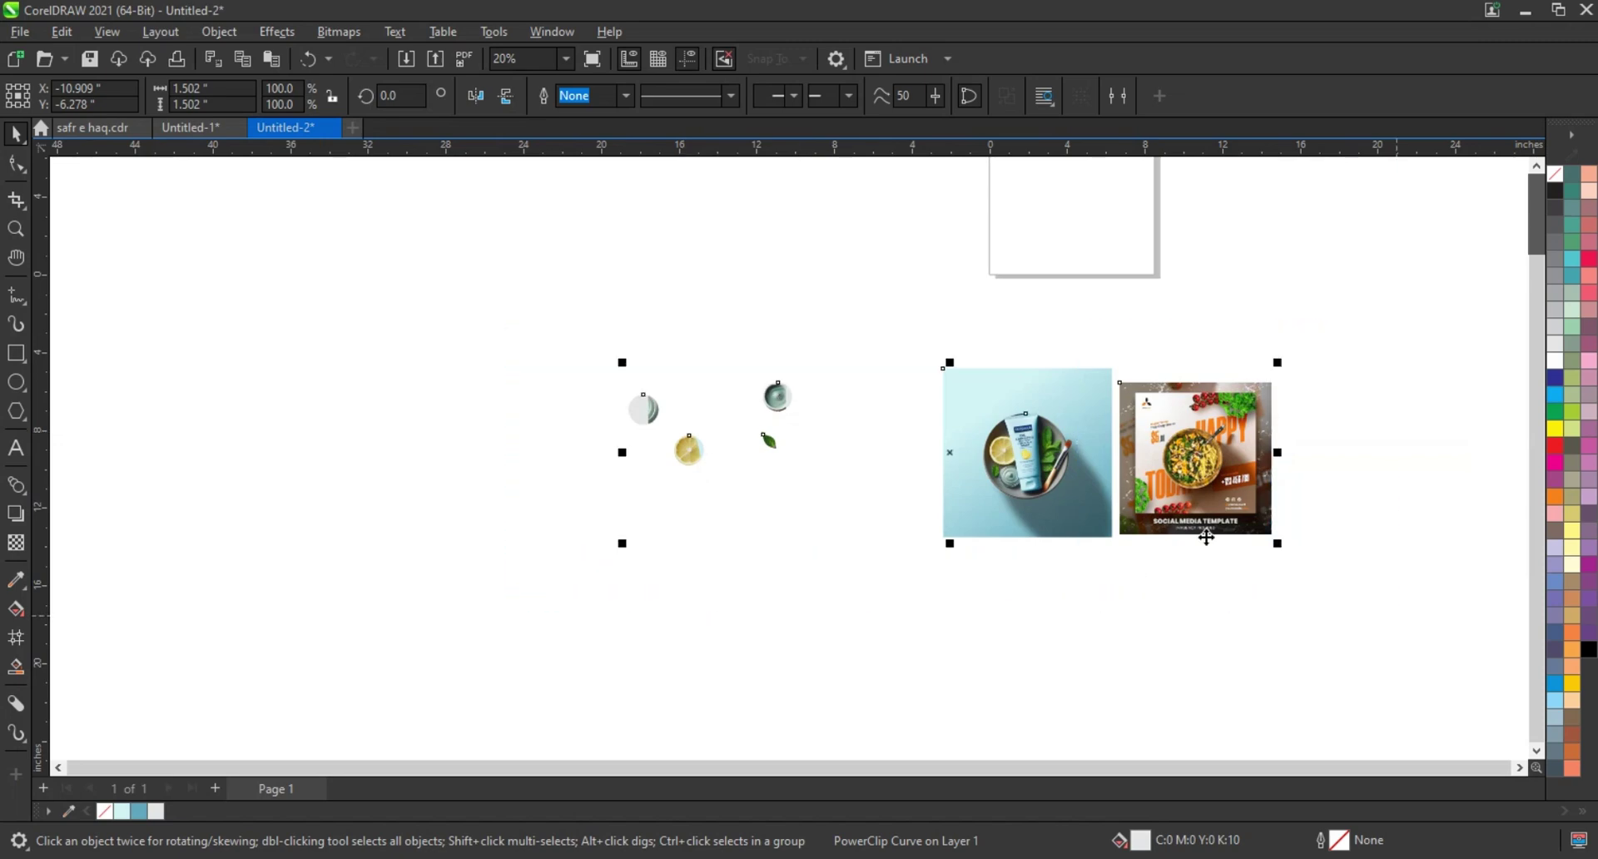
scroll(1084, 448, "up", 3)
mouse_move(421, 337)
left_mouse_down()
mouse_move(1130, 322)
mouse_move(1134, 290)
left_mouse_up()
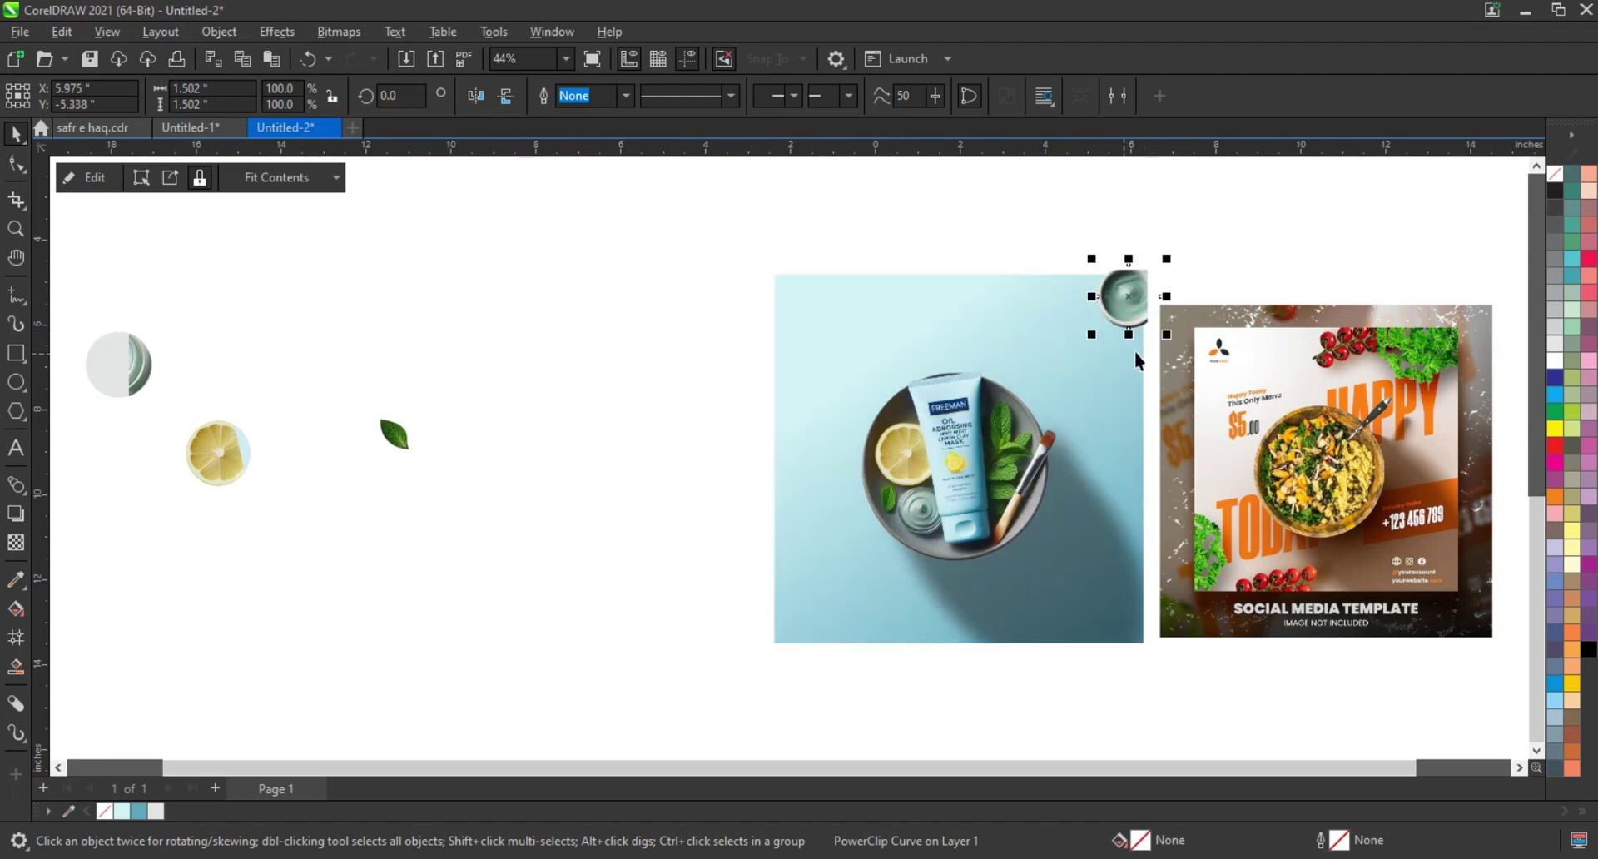
left_click_drag(155, 379, 822, 366)
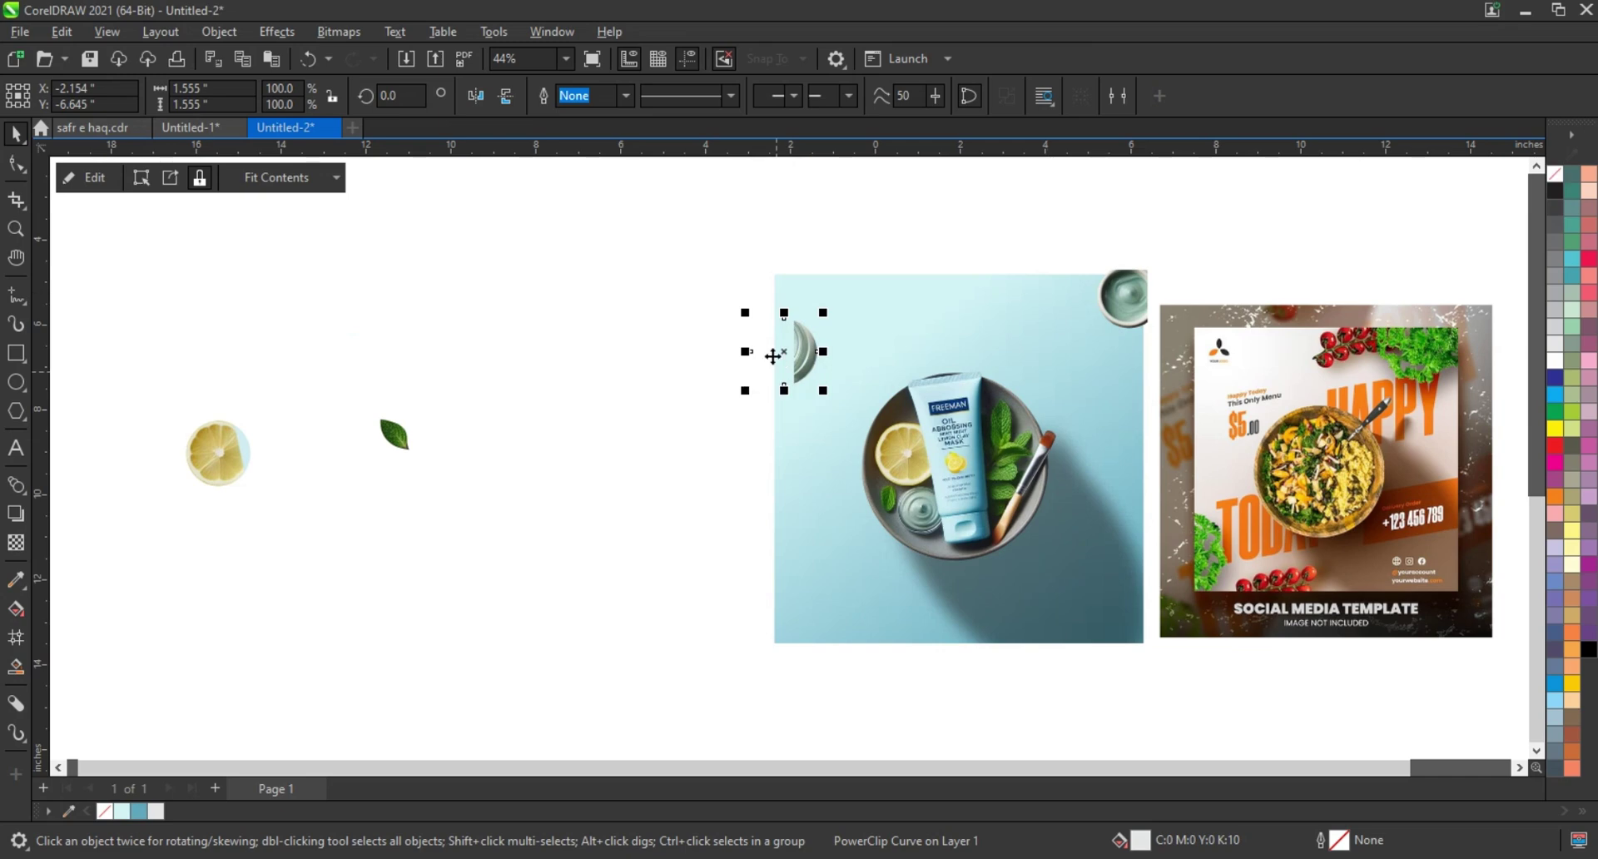
mouse_move(773, 357)
left_mouse_down()
mouse_move(752, 356)
mouse_move(754, 325)
left_mouse_up()
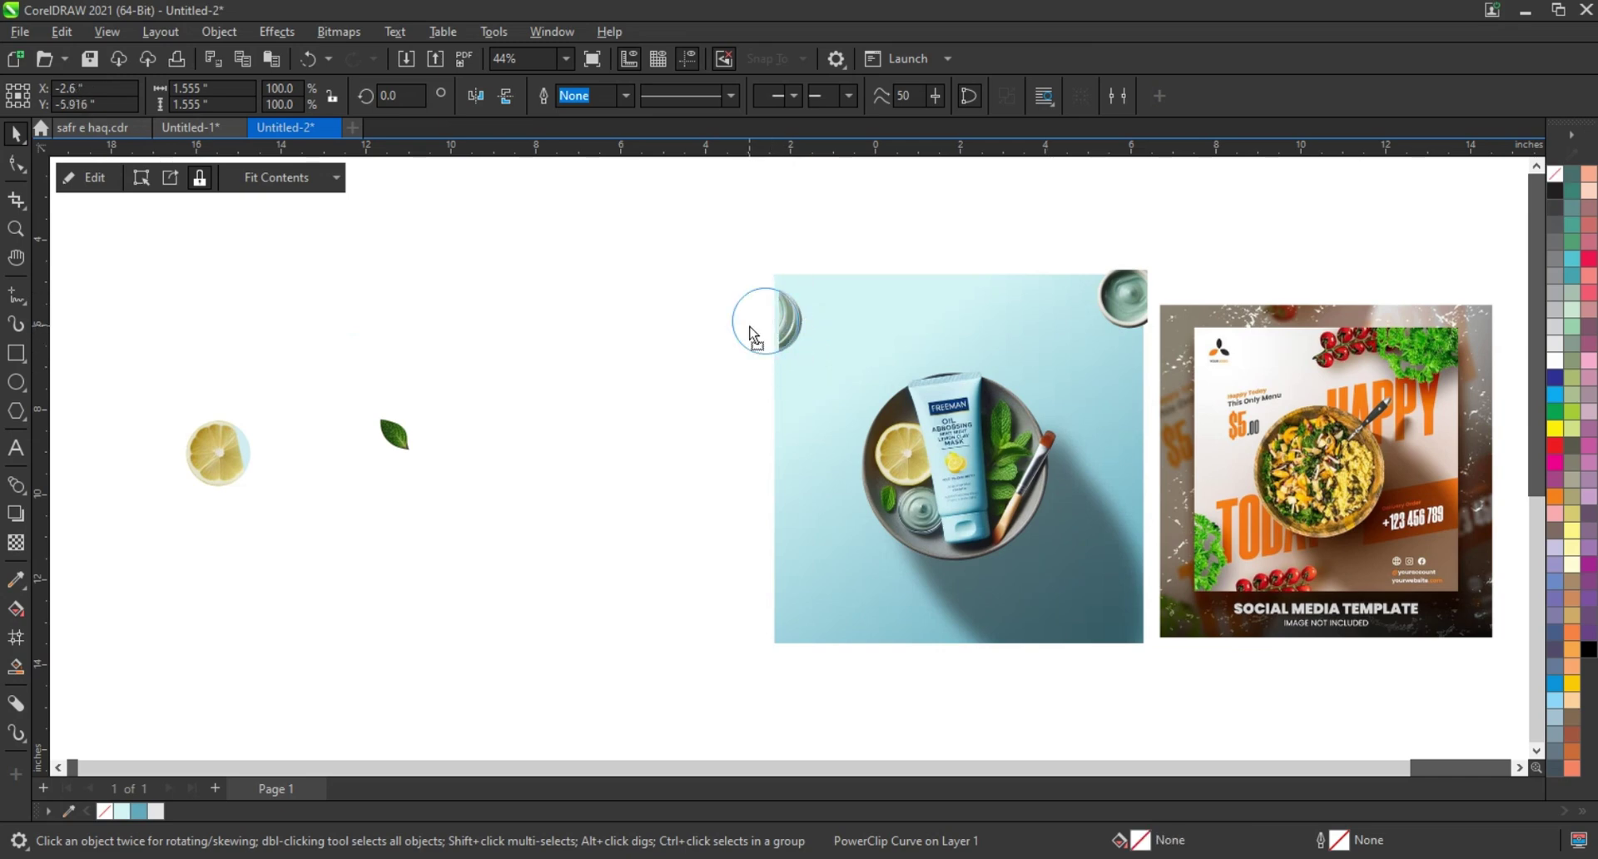
left_click(708, 394)
Place the lemon slice in the top-right corner, remove its grey fill, rotate it about 33°
left_click(241, 447)
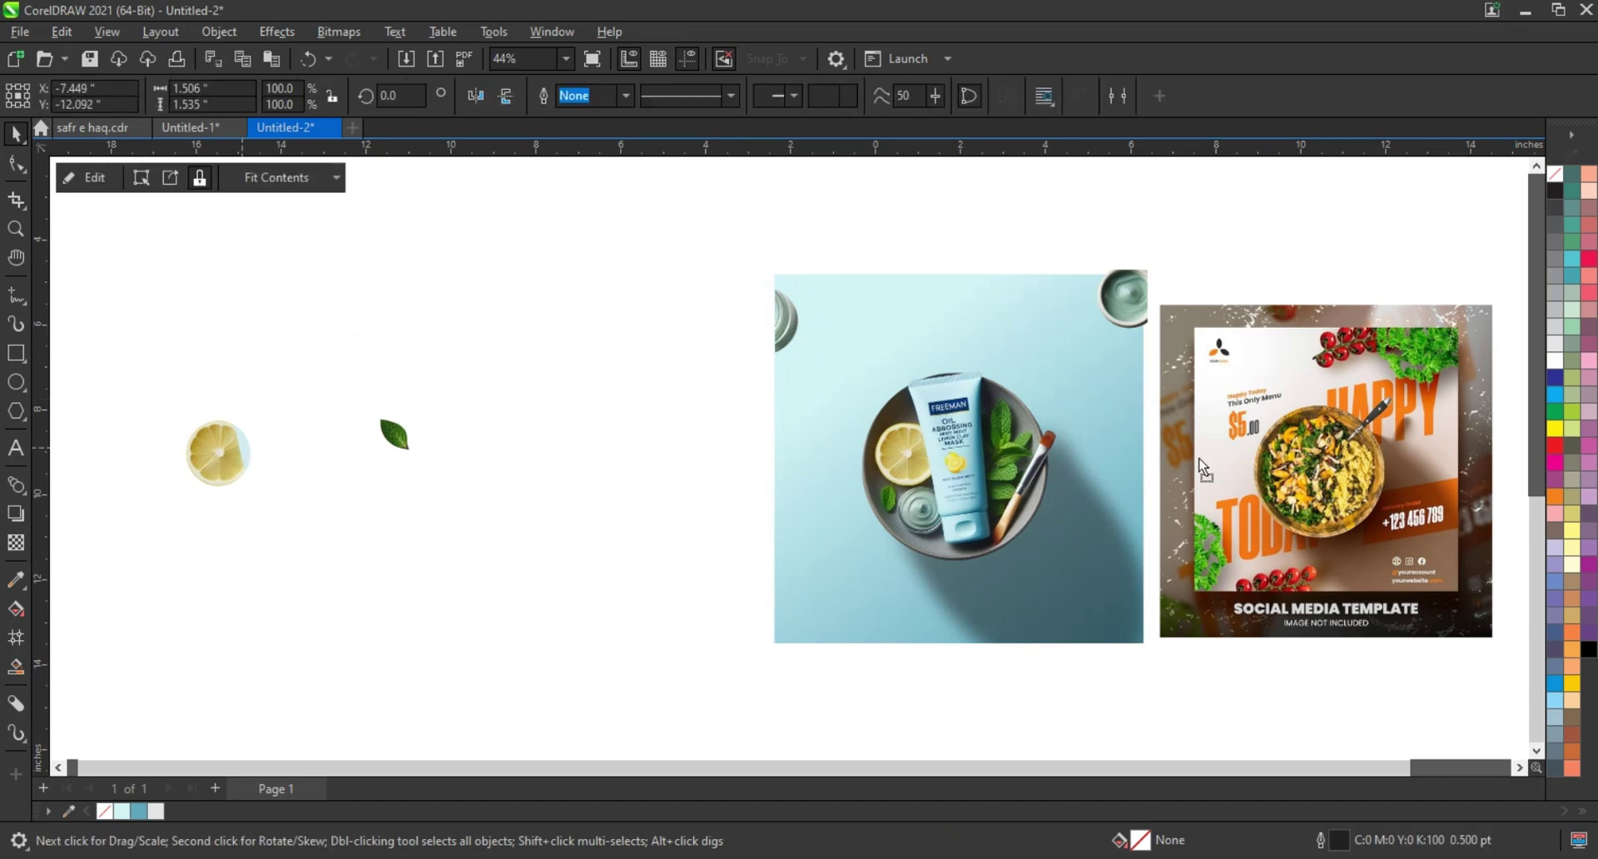
left_click_drag(242, 446, 1154, 371)
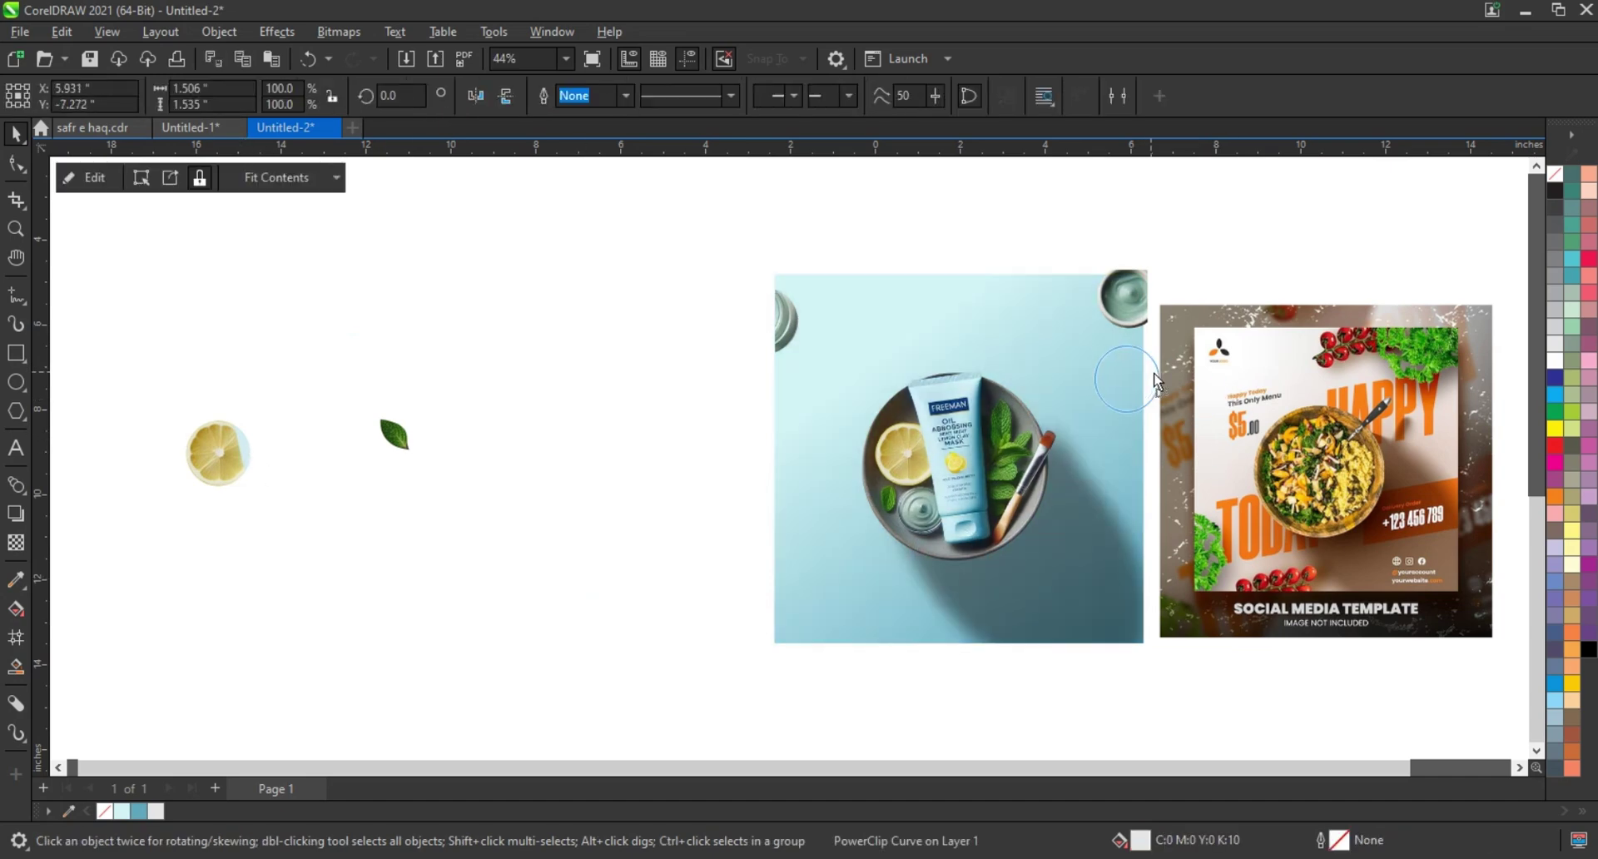
left_click(1557, 175)
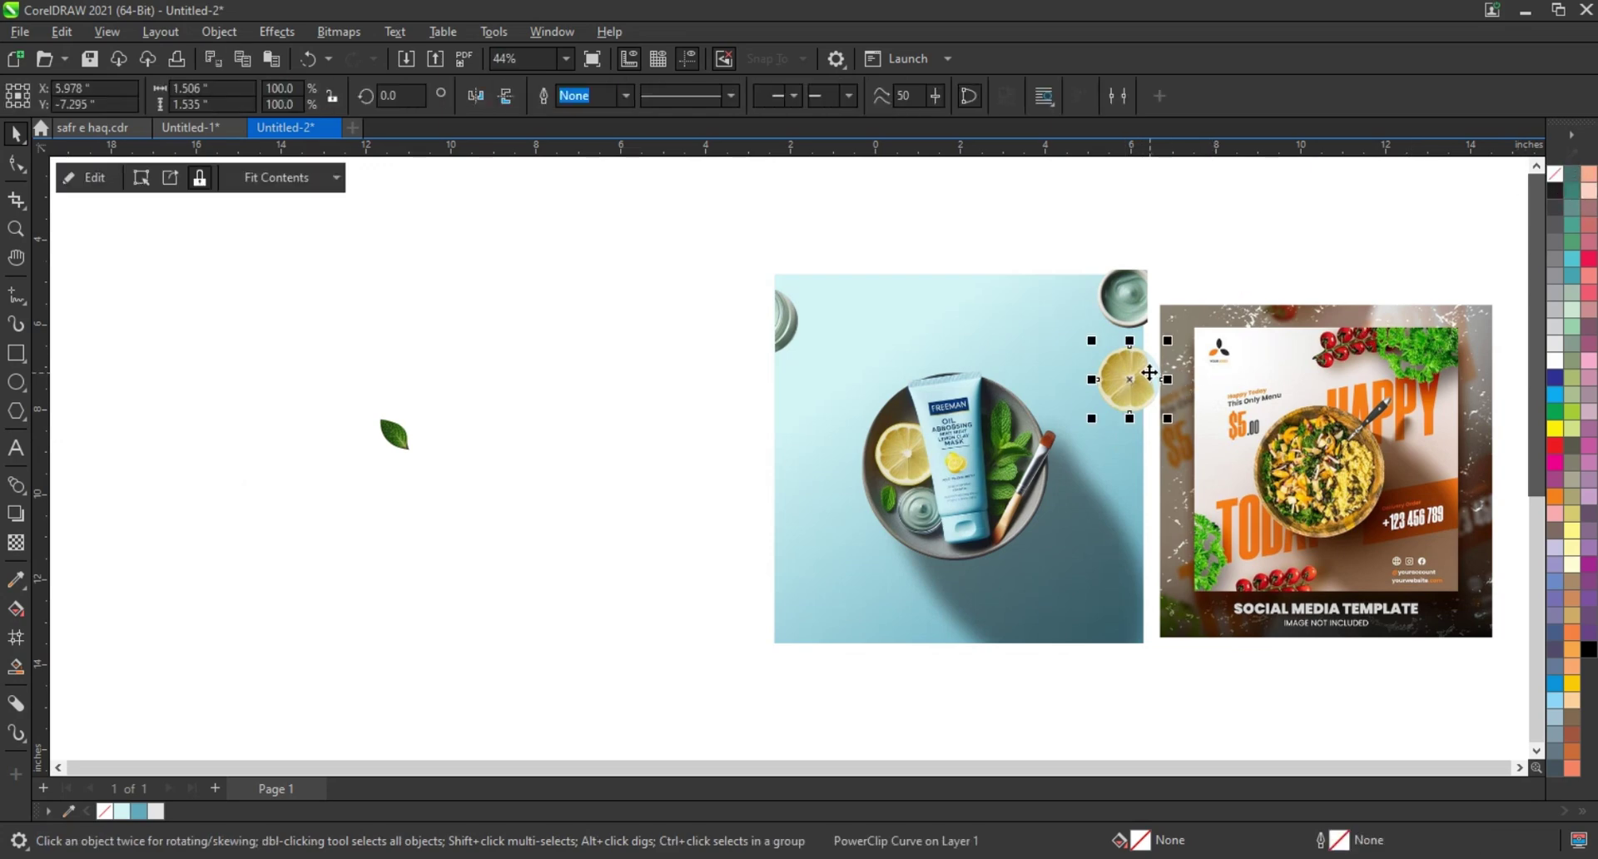
left_click_drag(1149, 373, 1001, 223)
left_click(1098, 329)
left_click_drag(1117, 350, 1145, 329)
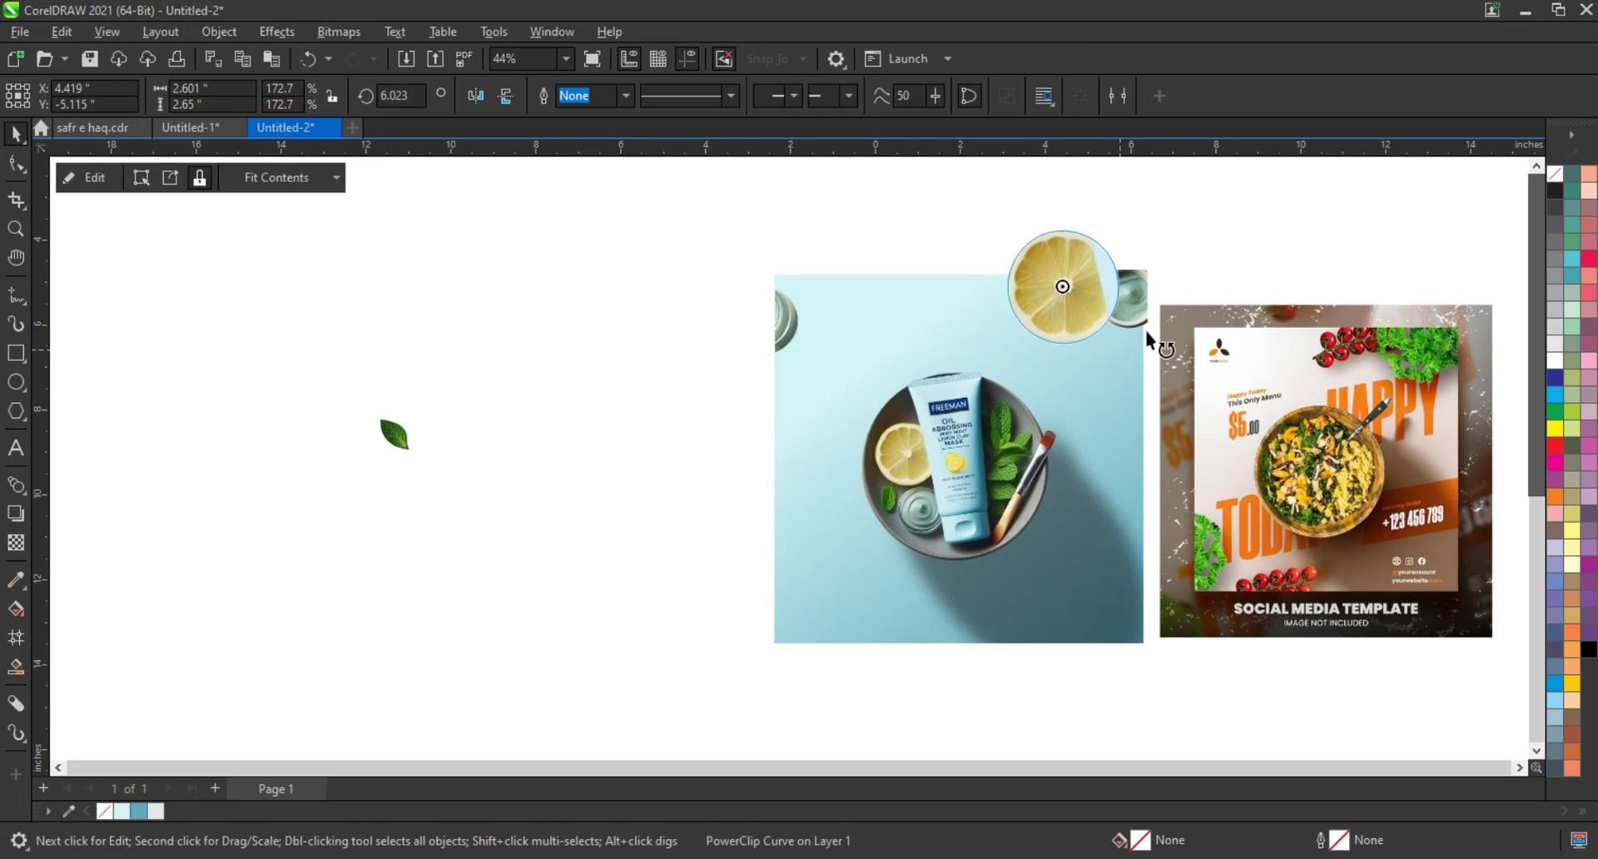
left_click(1080, 288)
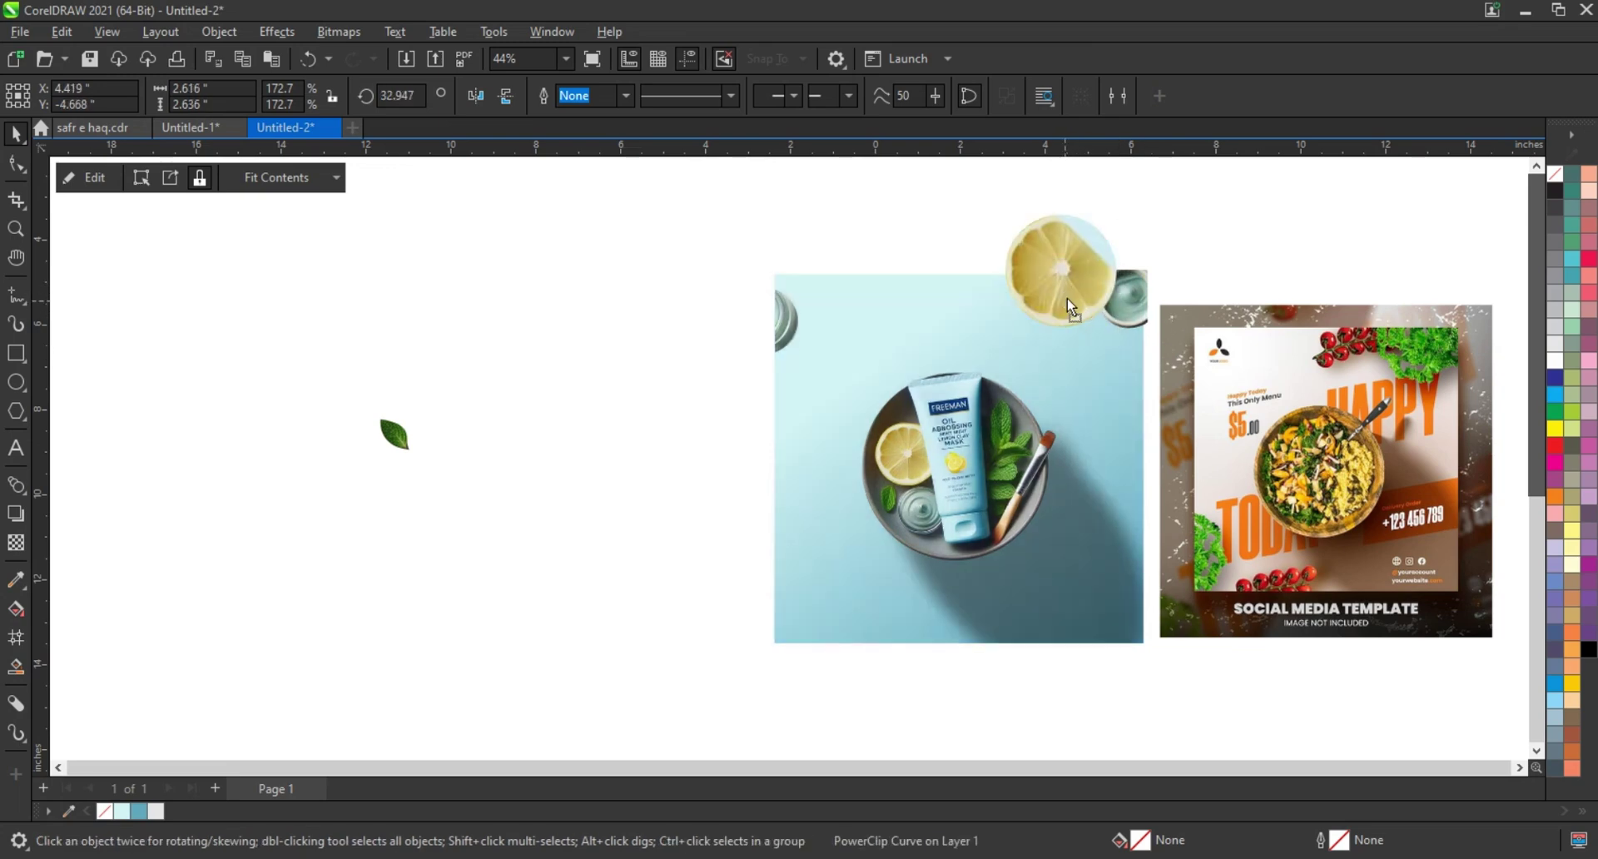
left_click_drag(1063, 301, 1067, 297)
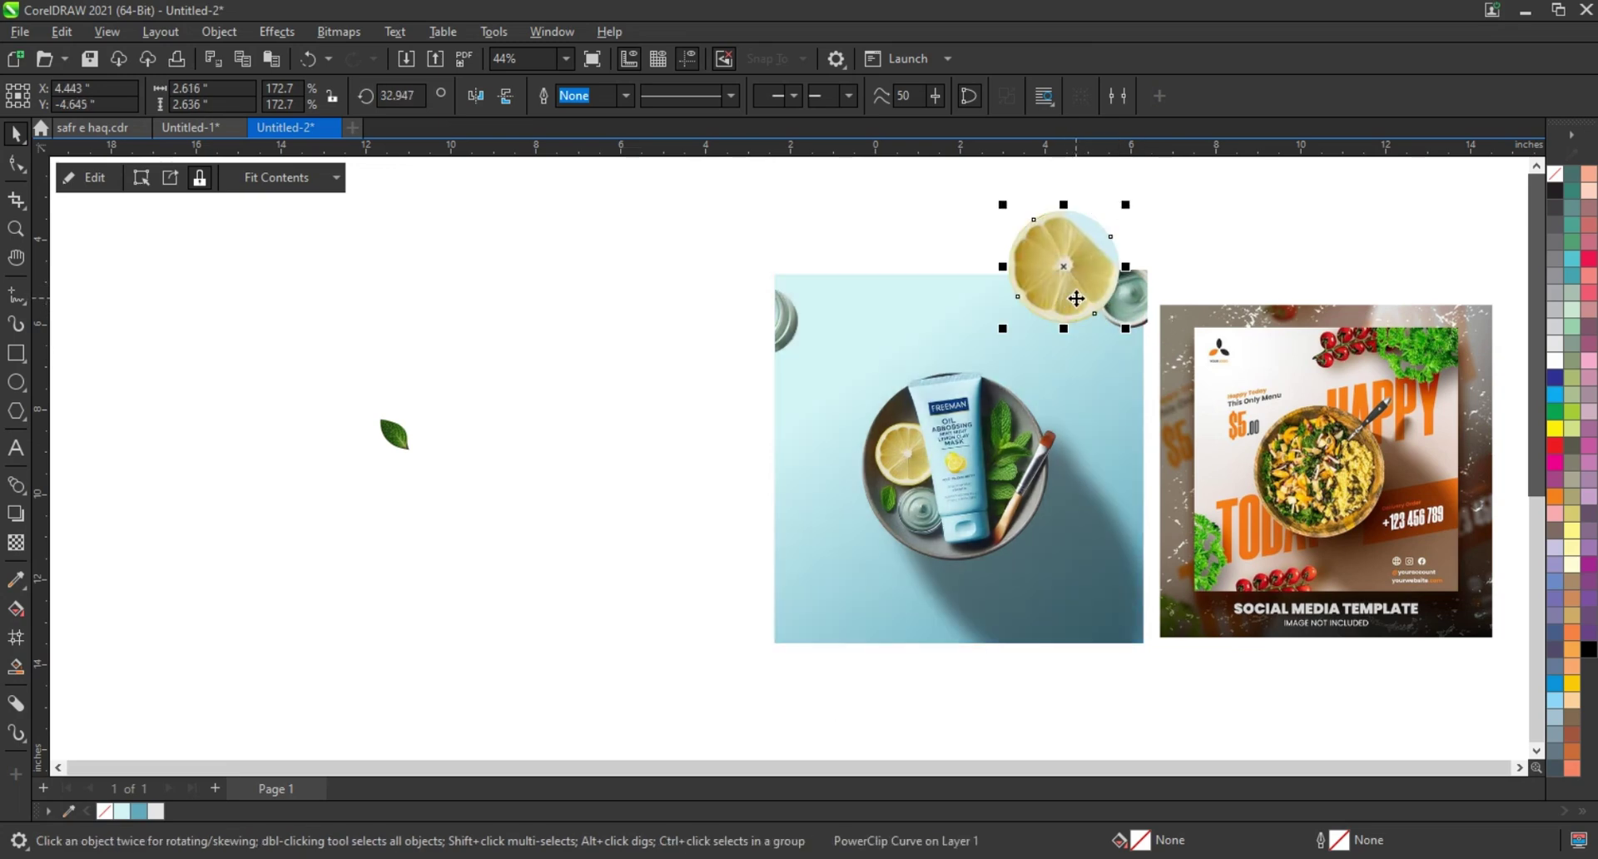
Duplicate the lemon slice, mirror it, and place it at the image's lower-left corner
left_click(1149, 318)
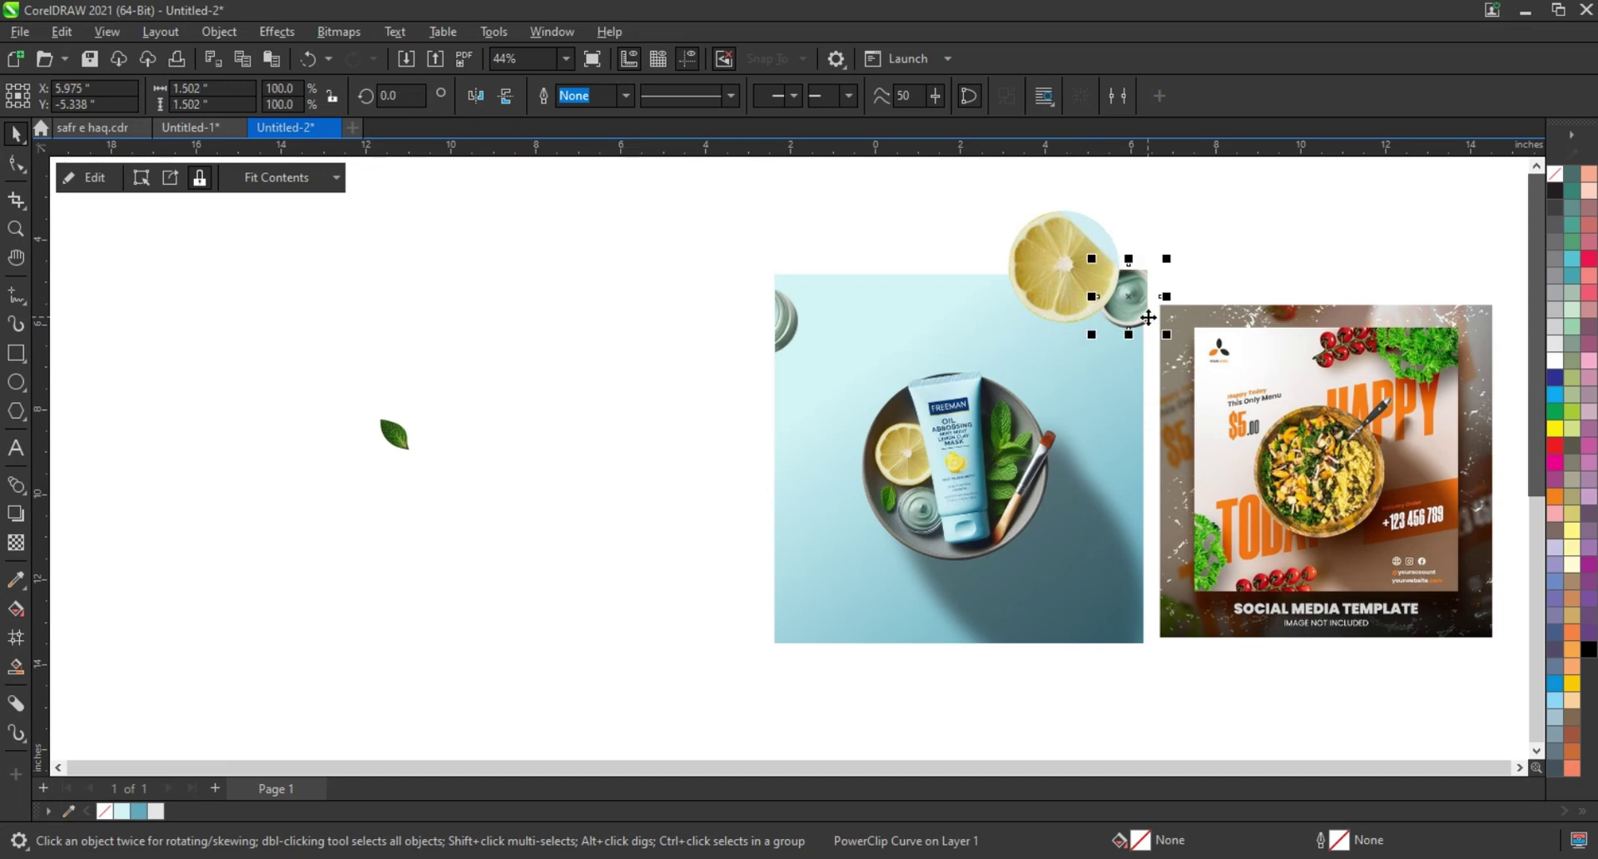
left_click(1051, 287)
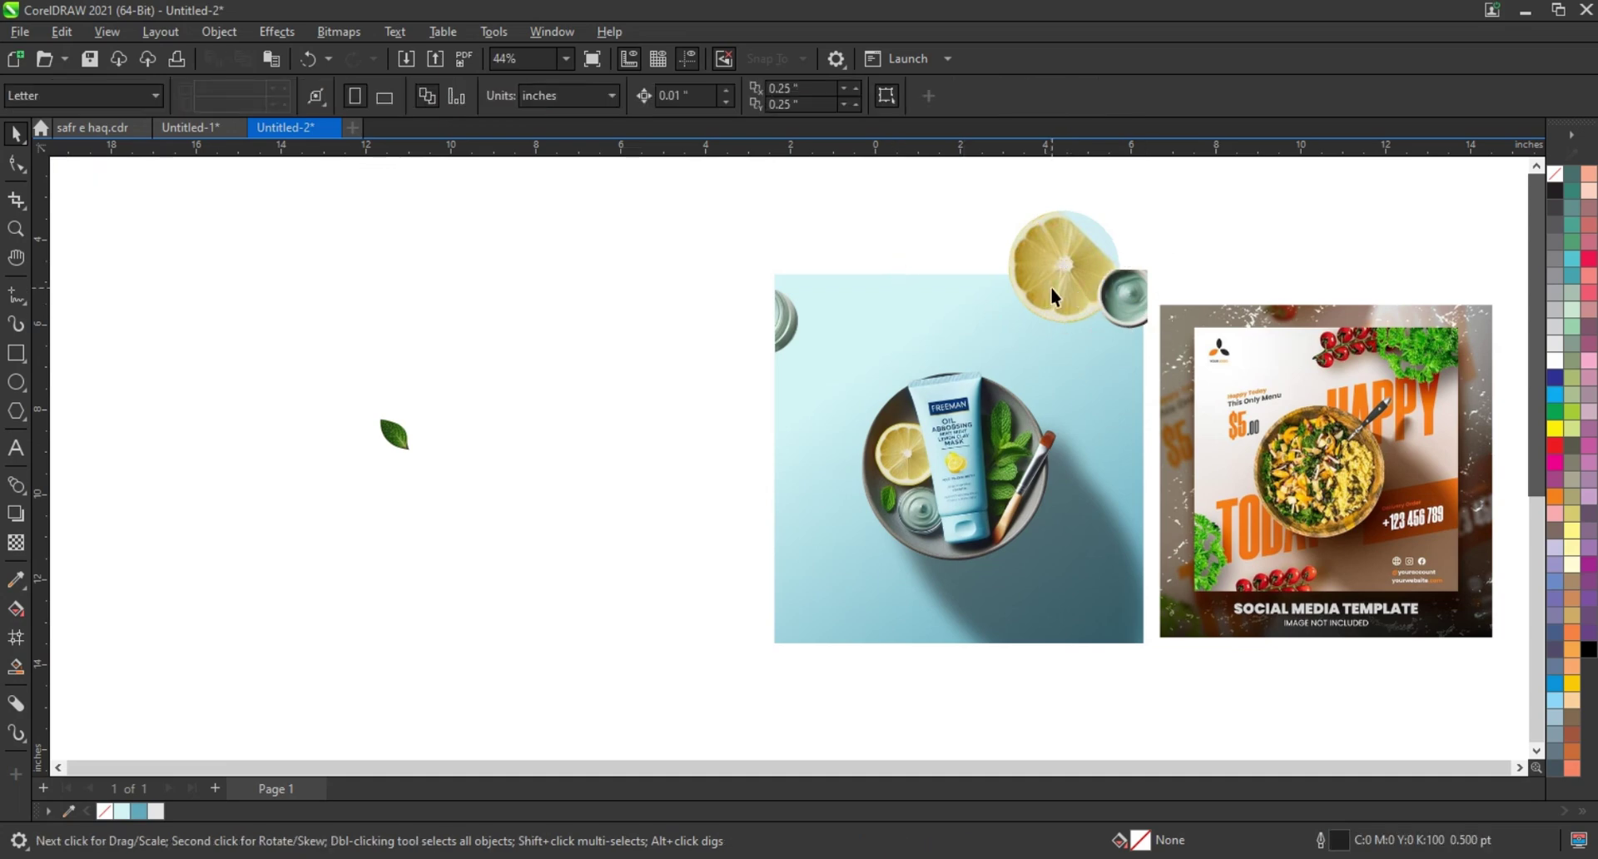
left_click_drag(771, 571, 771, 572)
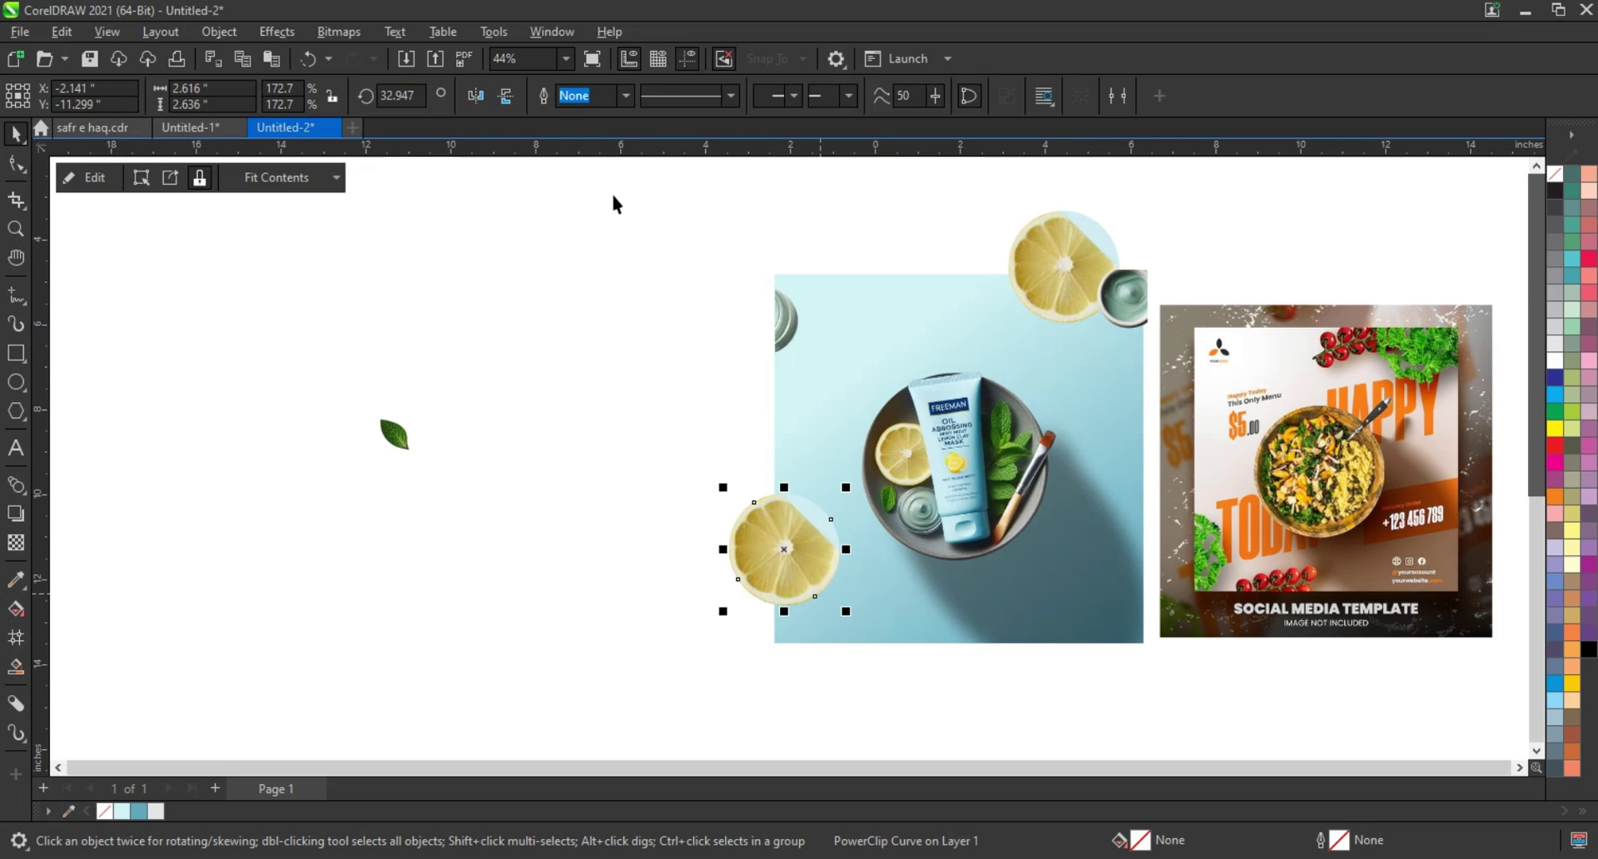
left_click(509, 100)
left_click(487, 98)
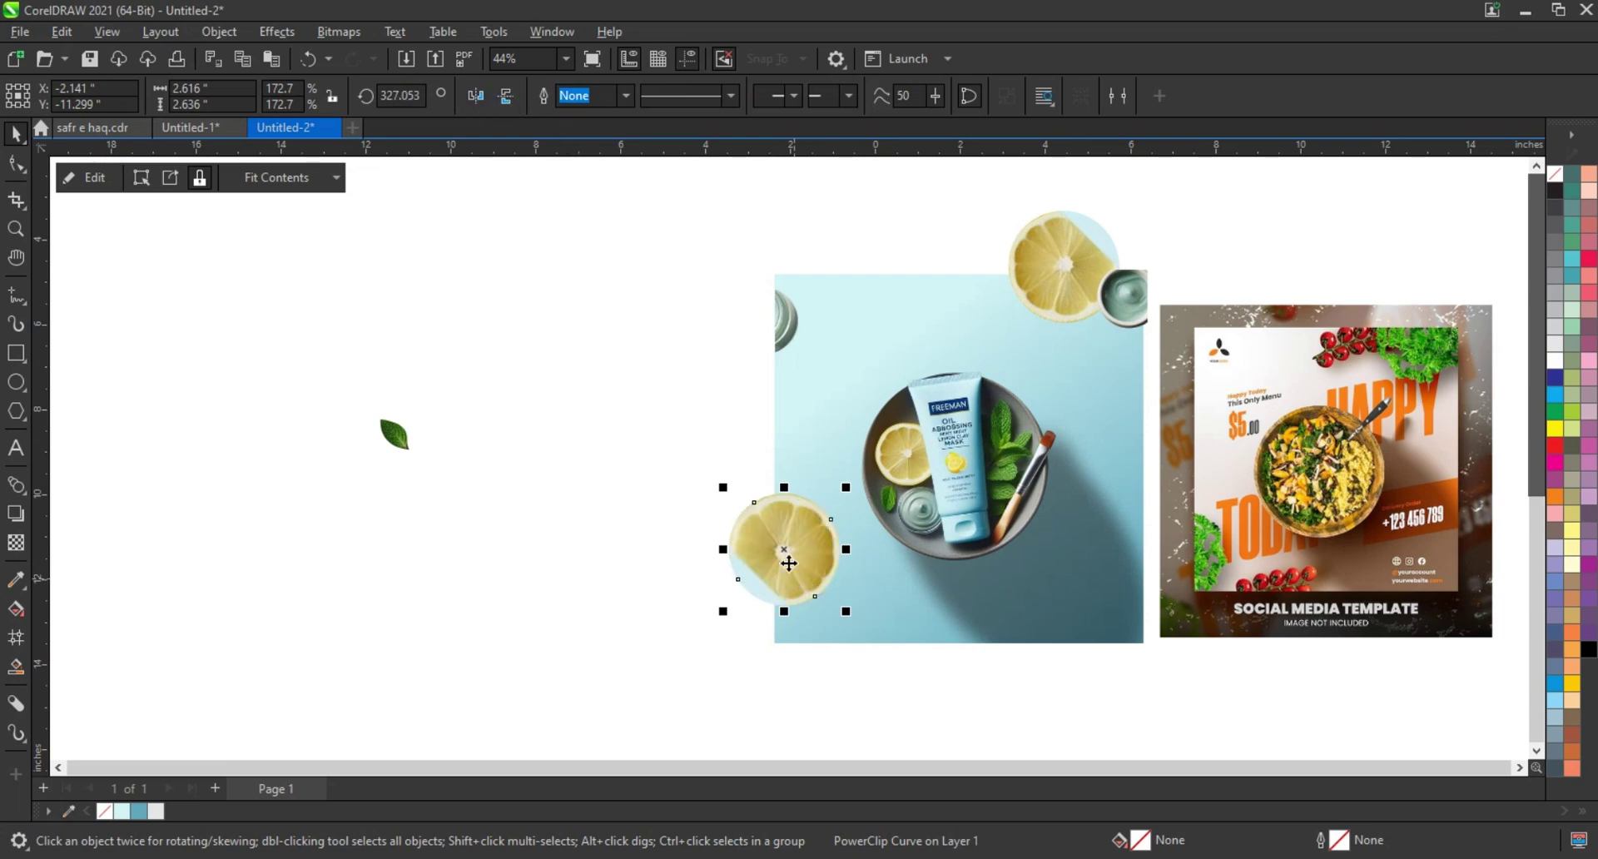
left_click_drag(791, 561, 796, 620)
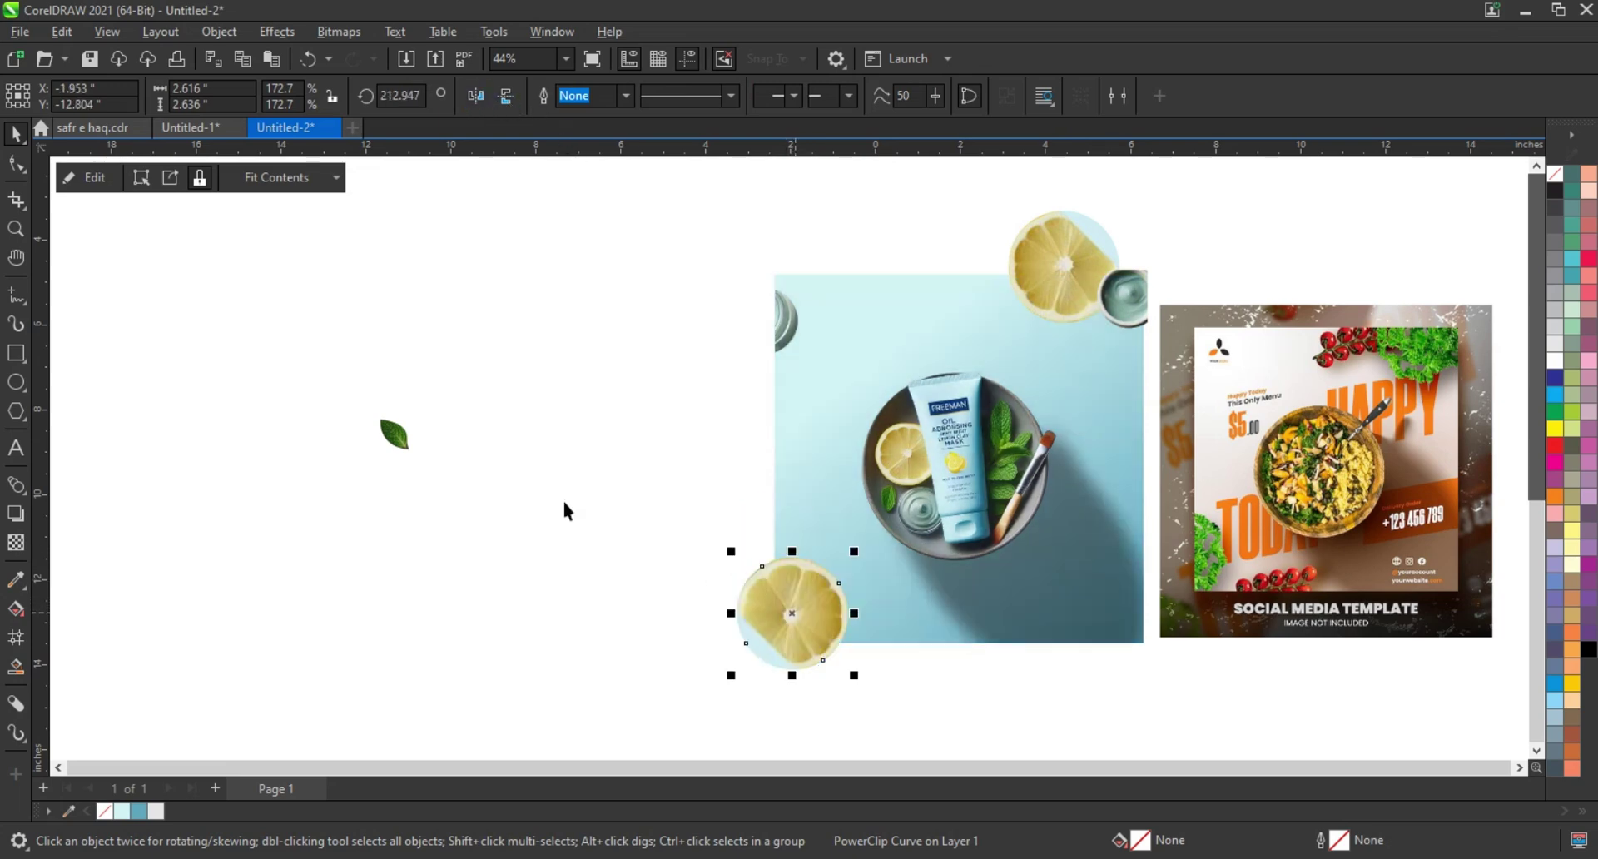
left_click(500, 466)
left_click(397, 434)
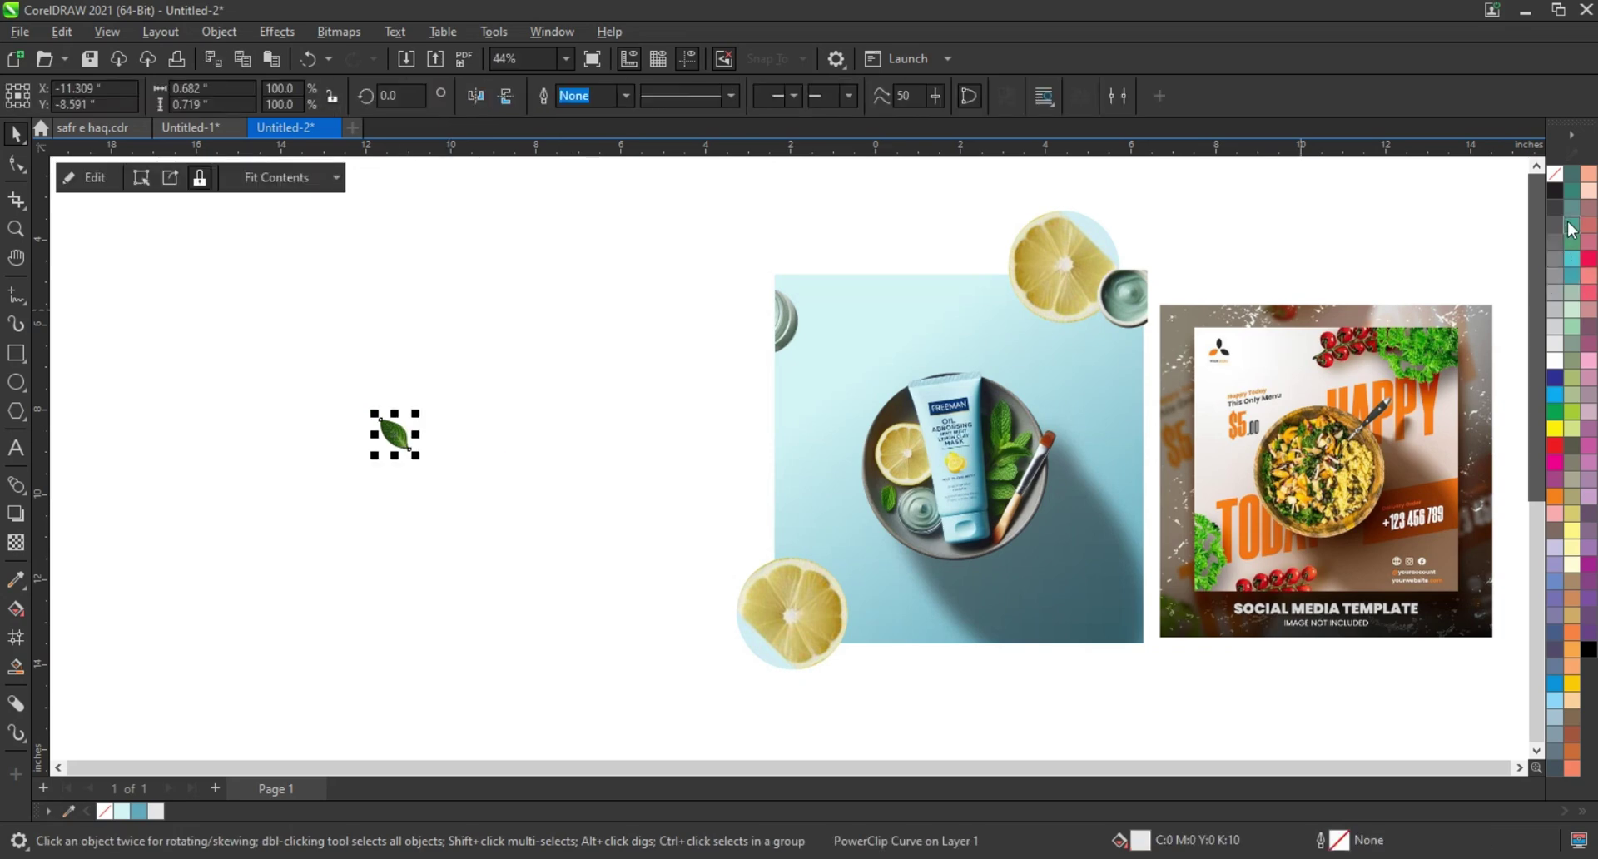
Move the mint leaf onto the light-blue image and add a mirrored leaf copy near its upper right
right_click(1556, 181)
left_click(1536, 194)
mouse_move(411, 444)
left_mouse_down()
mouse_move(827, 304)
mouse_move(805, 539)
left_mouse_up()
mouse_move(1152, 450)
left_mouse_down()
mouse_move(1044, 343)
mouse_move(1119, 351)
mouse_move(1131, 373)
mouse_move(904, 610)
left_mouse_up()
left_click(476, 96)
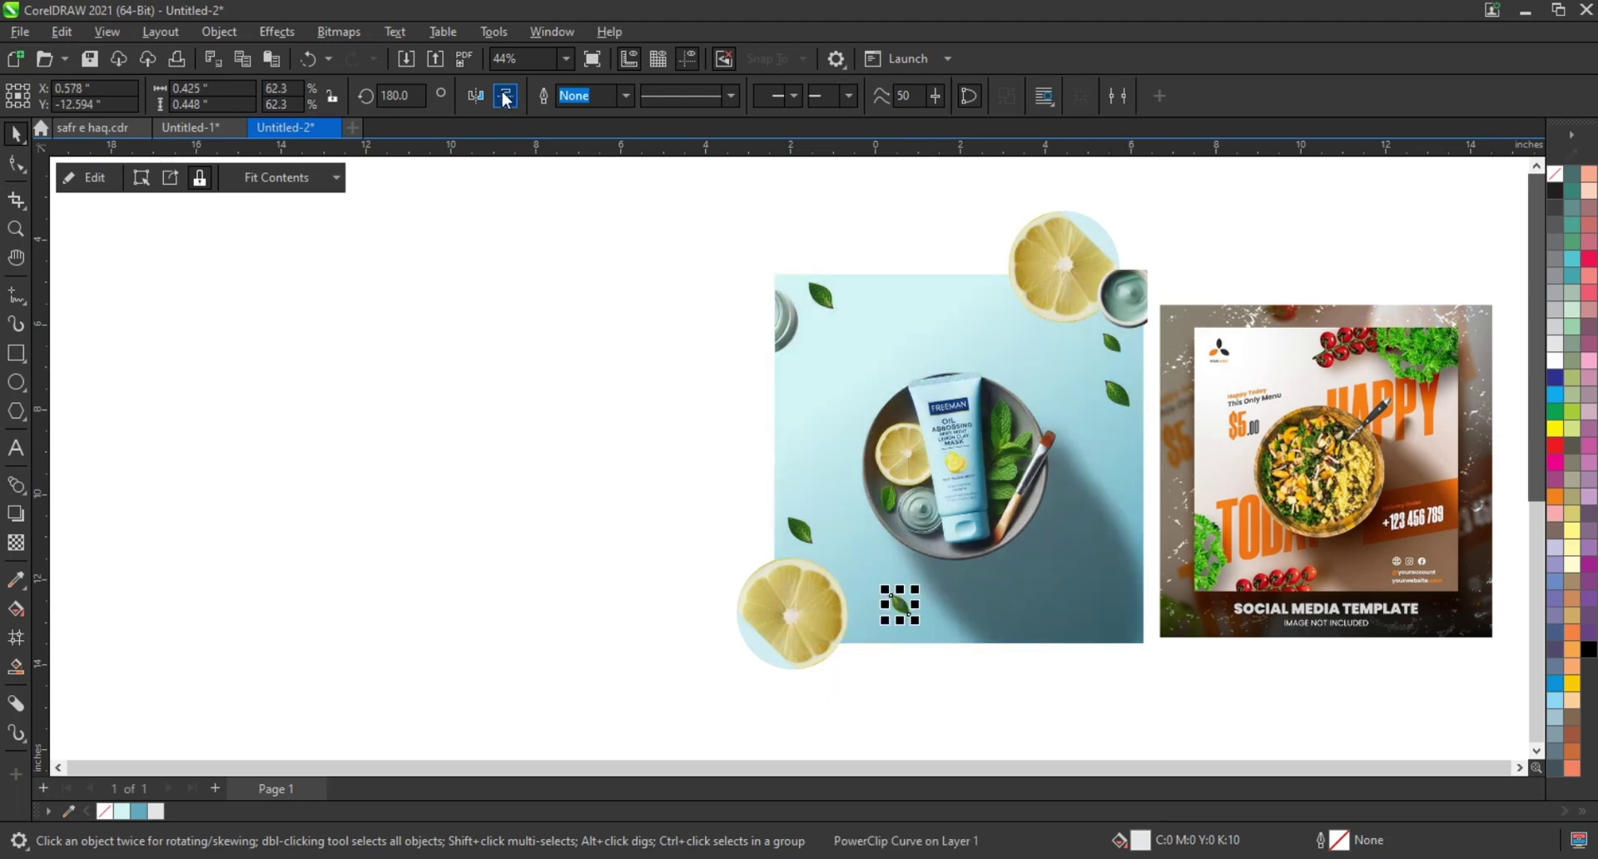
left_click(626, 488)
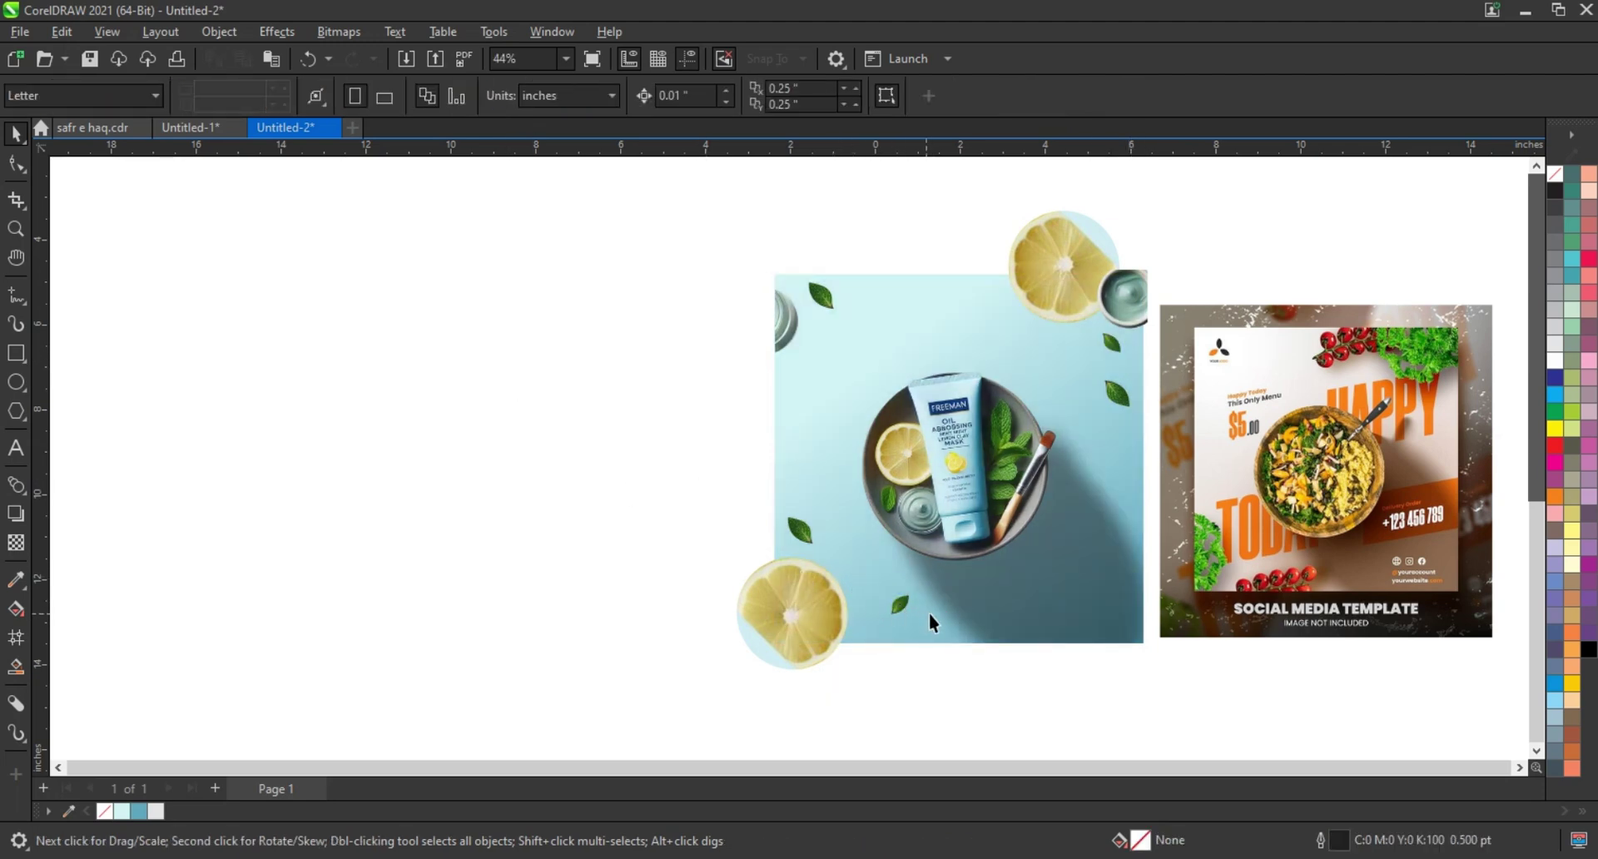
left_click_drag(896, 606, 888, 611)
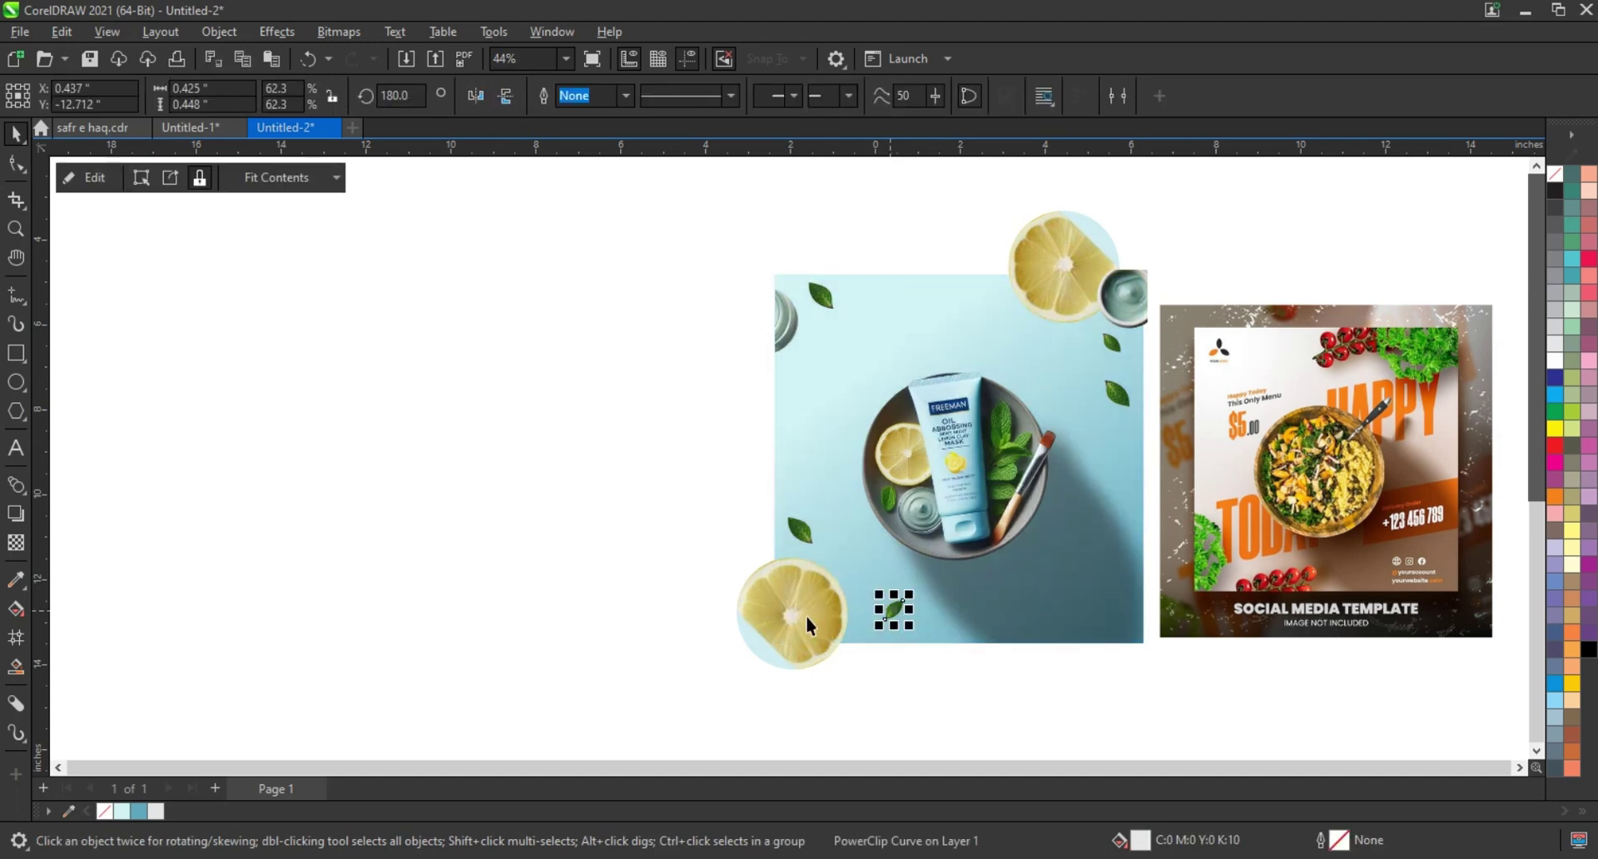
left_click_drag(634, 239, 858, 681)
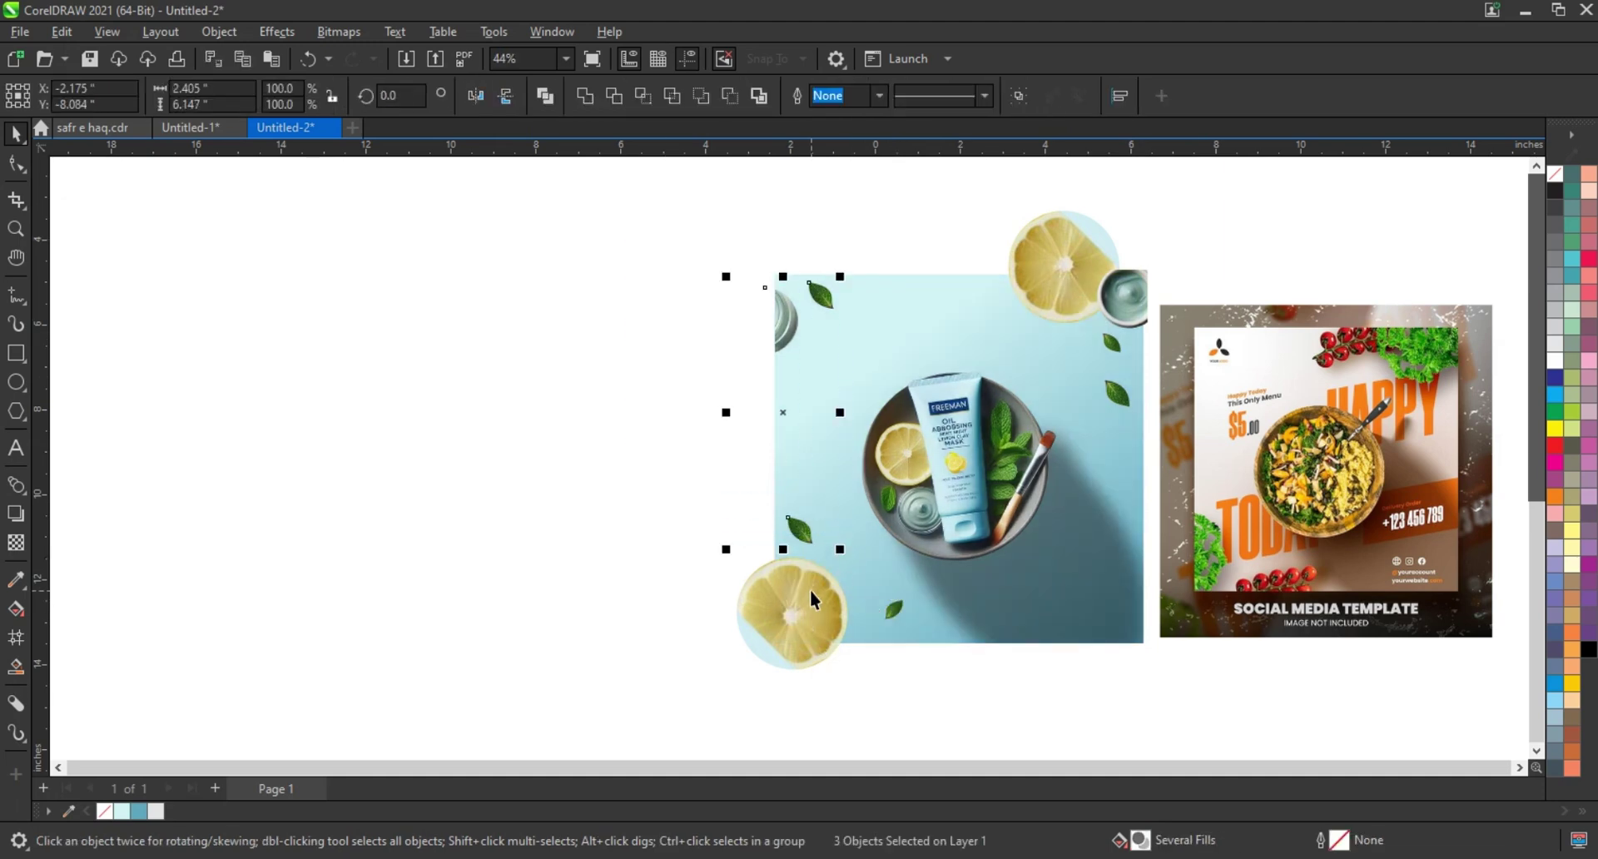
PowerClip the lemons, jar and leaves inside the blue image, then zoom to fit both artworks
left_click(890, 617, "shift")
left_click(1117, 399, "shift")
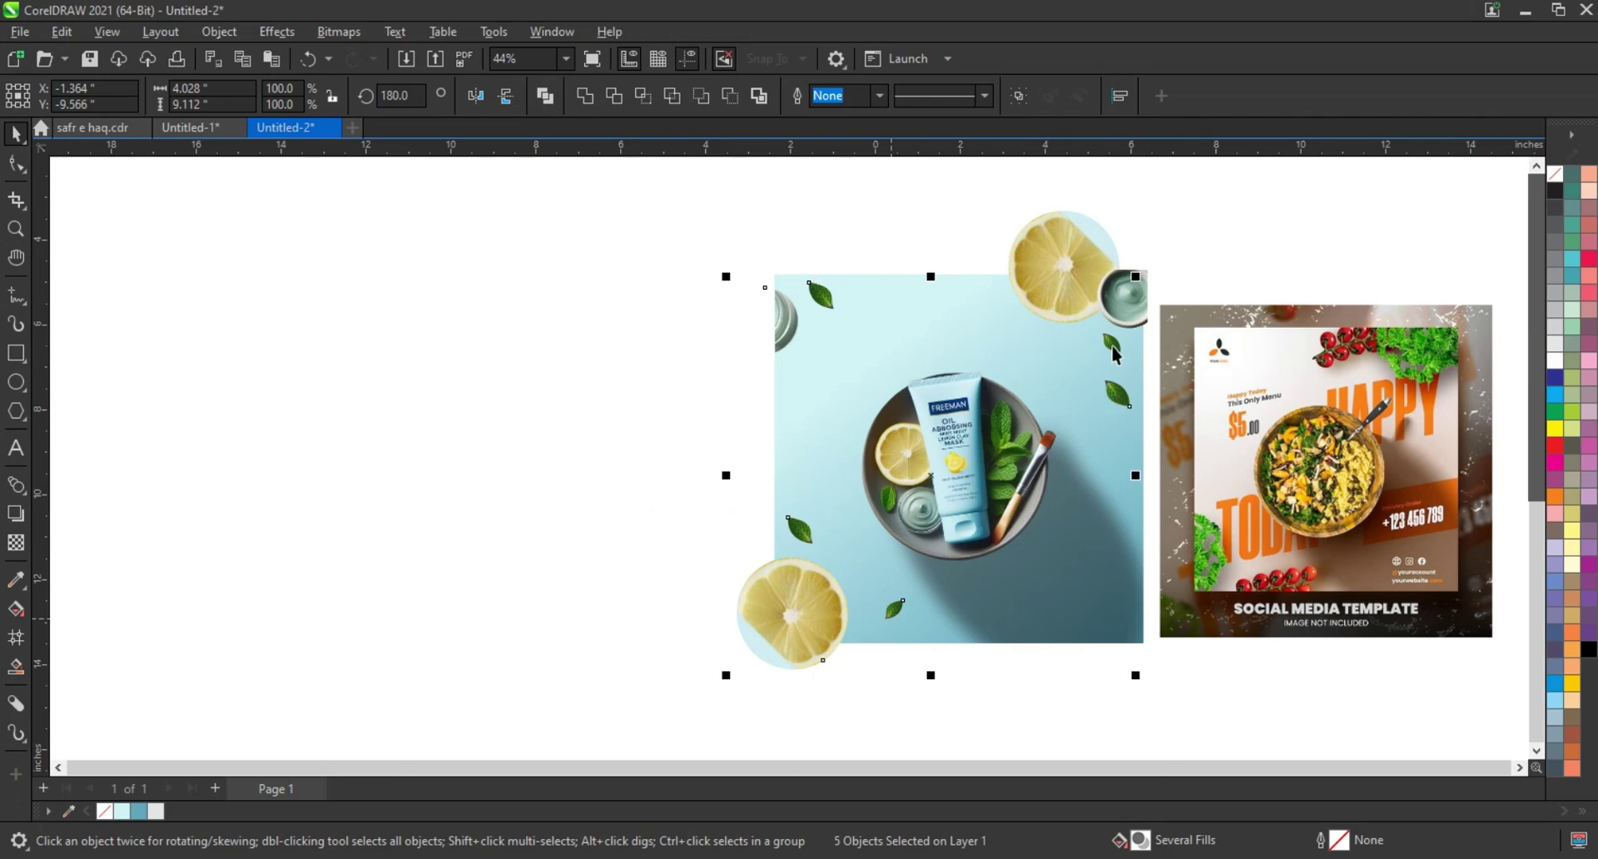
left_click_drag(1135, 307, 1056, 299)
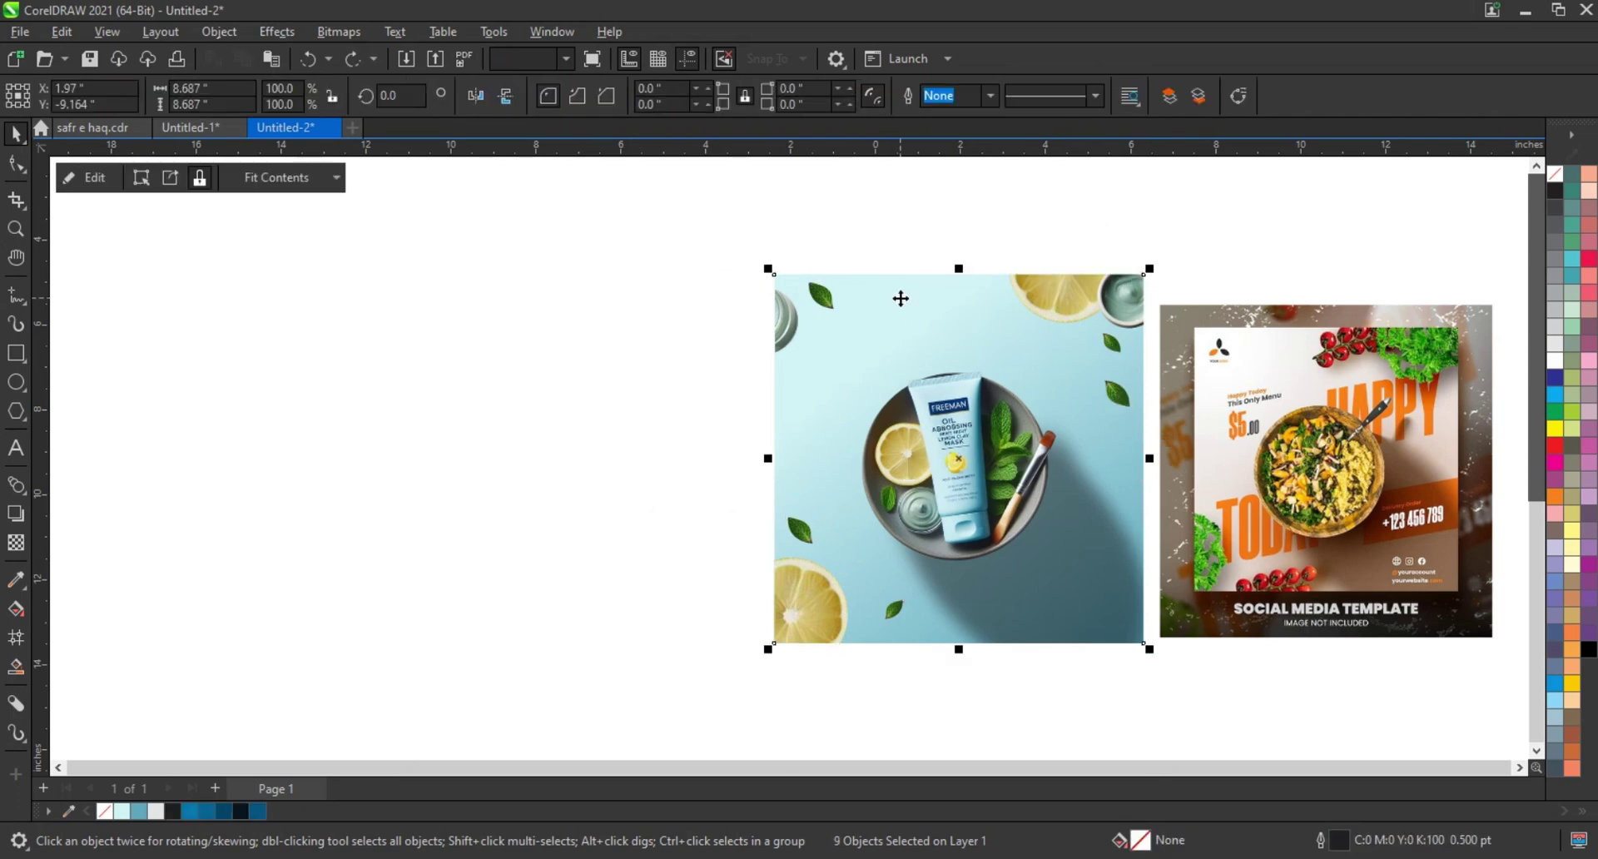
left_click_drag(556, 241, 1489, 654)
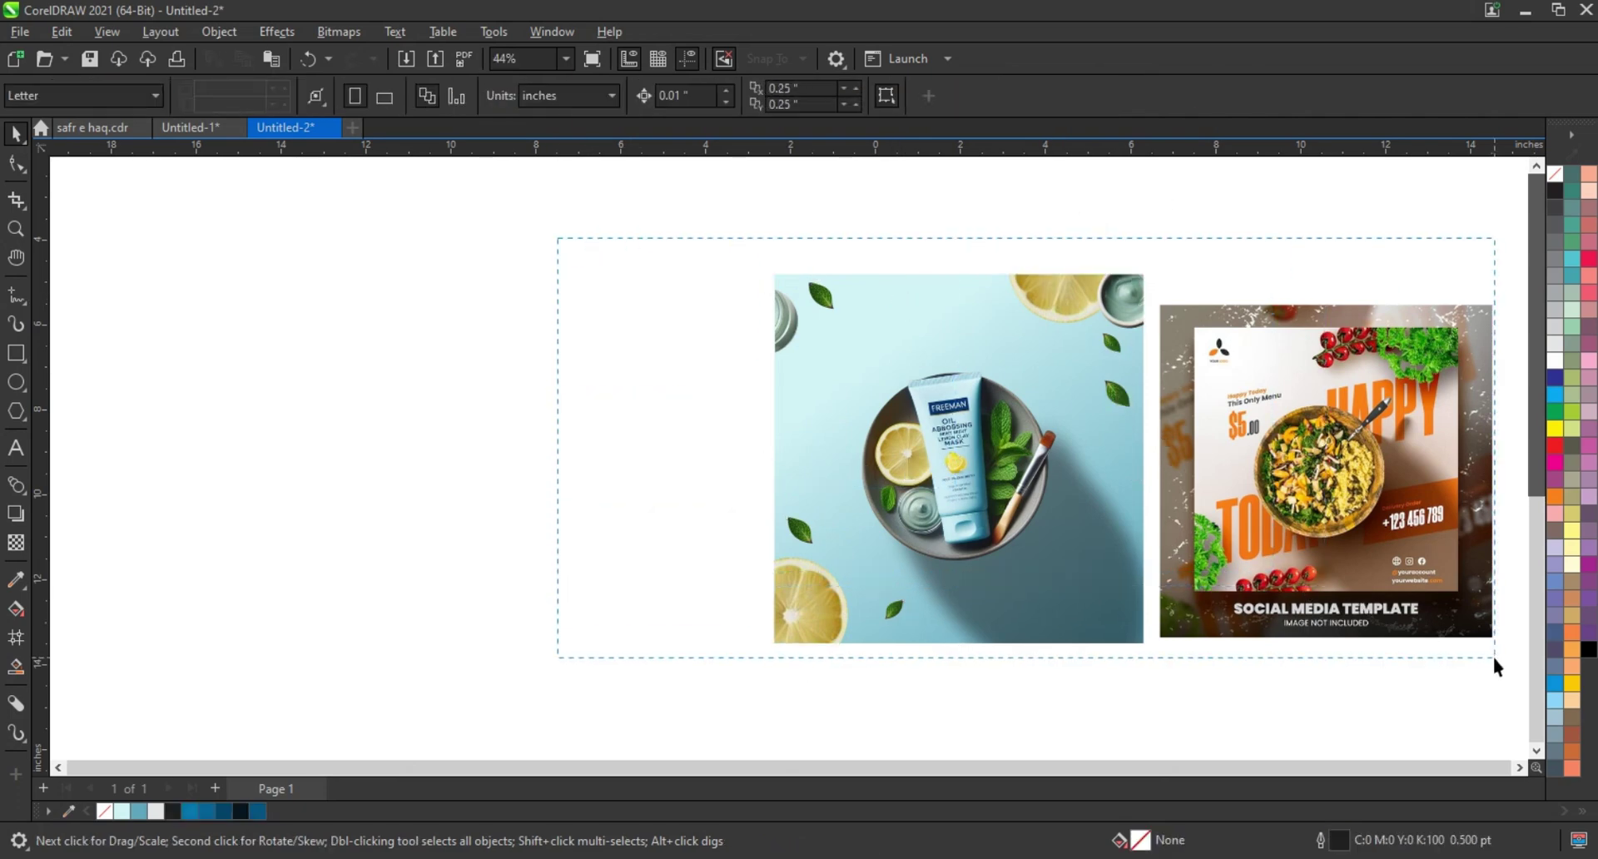
key("shift+F2")
left_click(1408, 490)
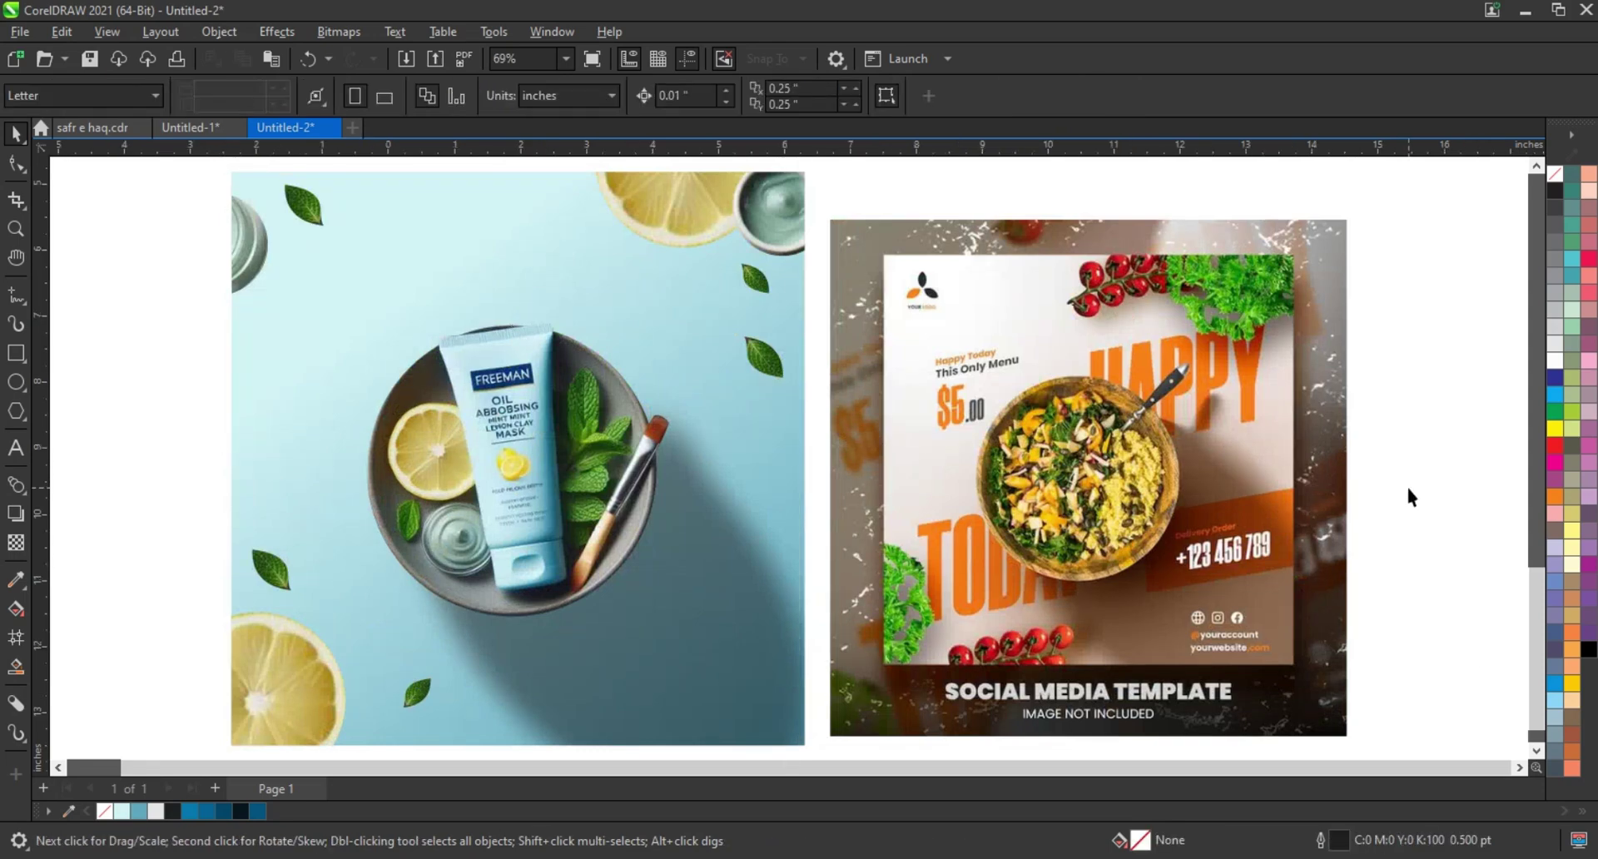
Add a two-line CLAY MASK heading left of the image in Helvetica Compressed
left_click(17, 450)
left_click(141, 461)
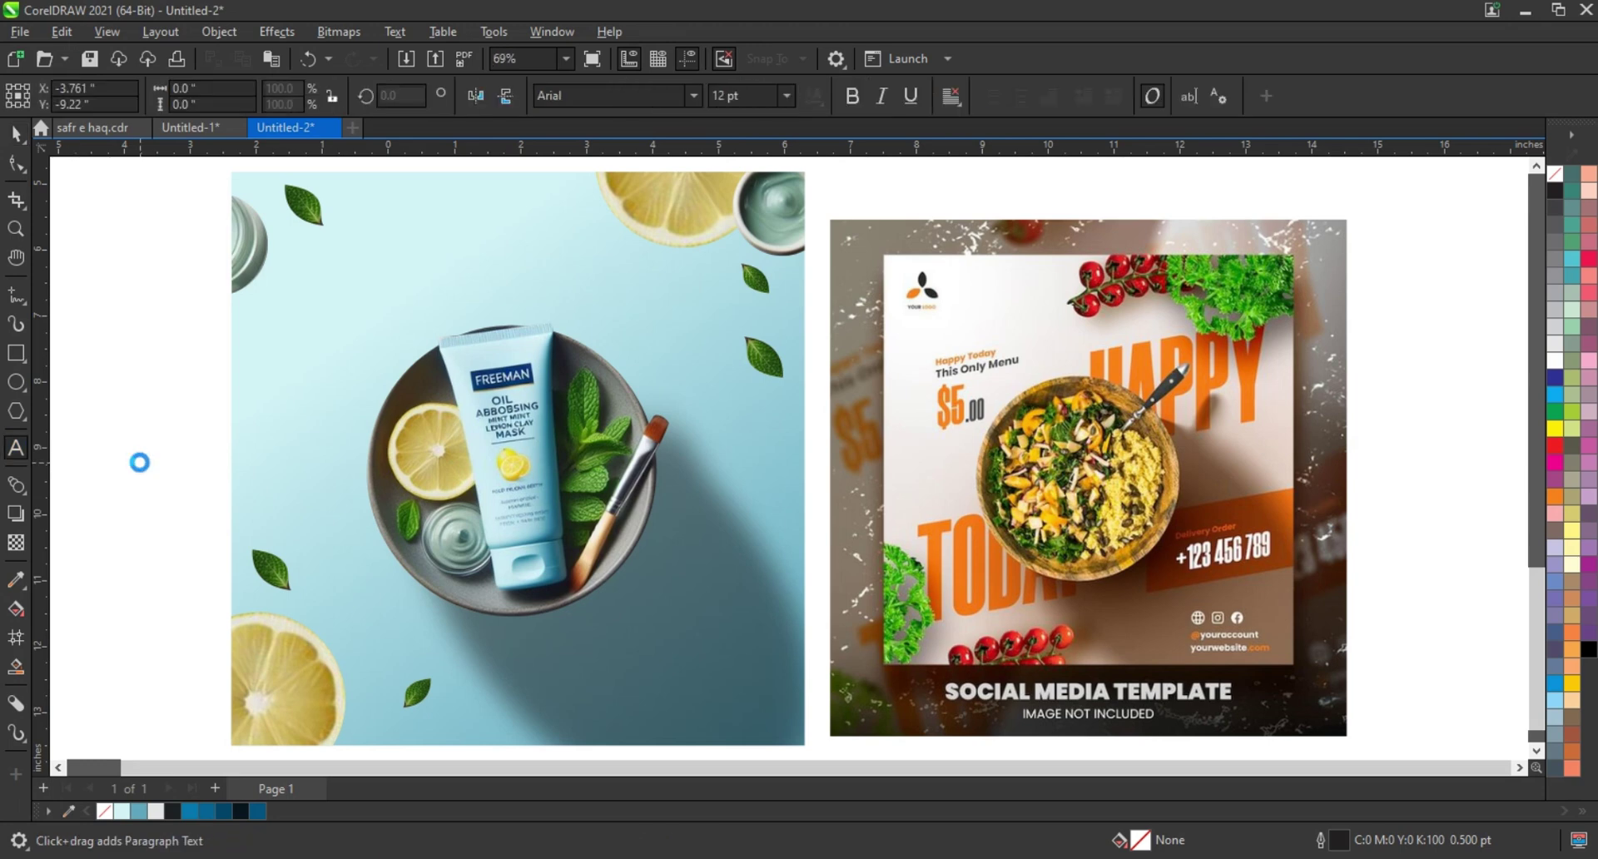
type("MASK")
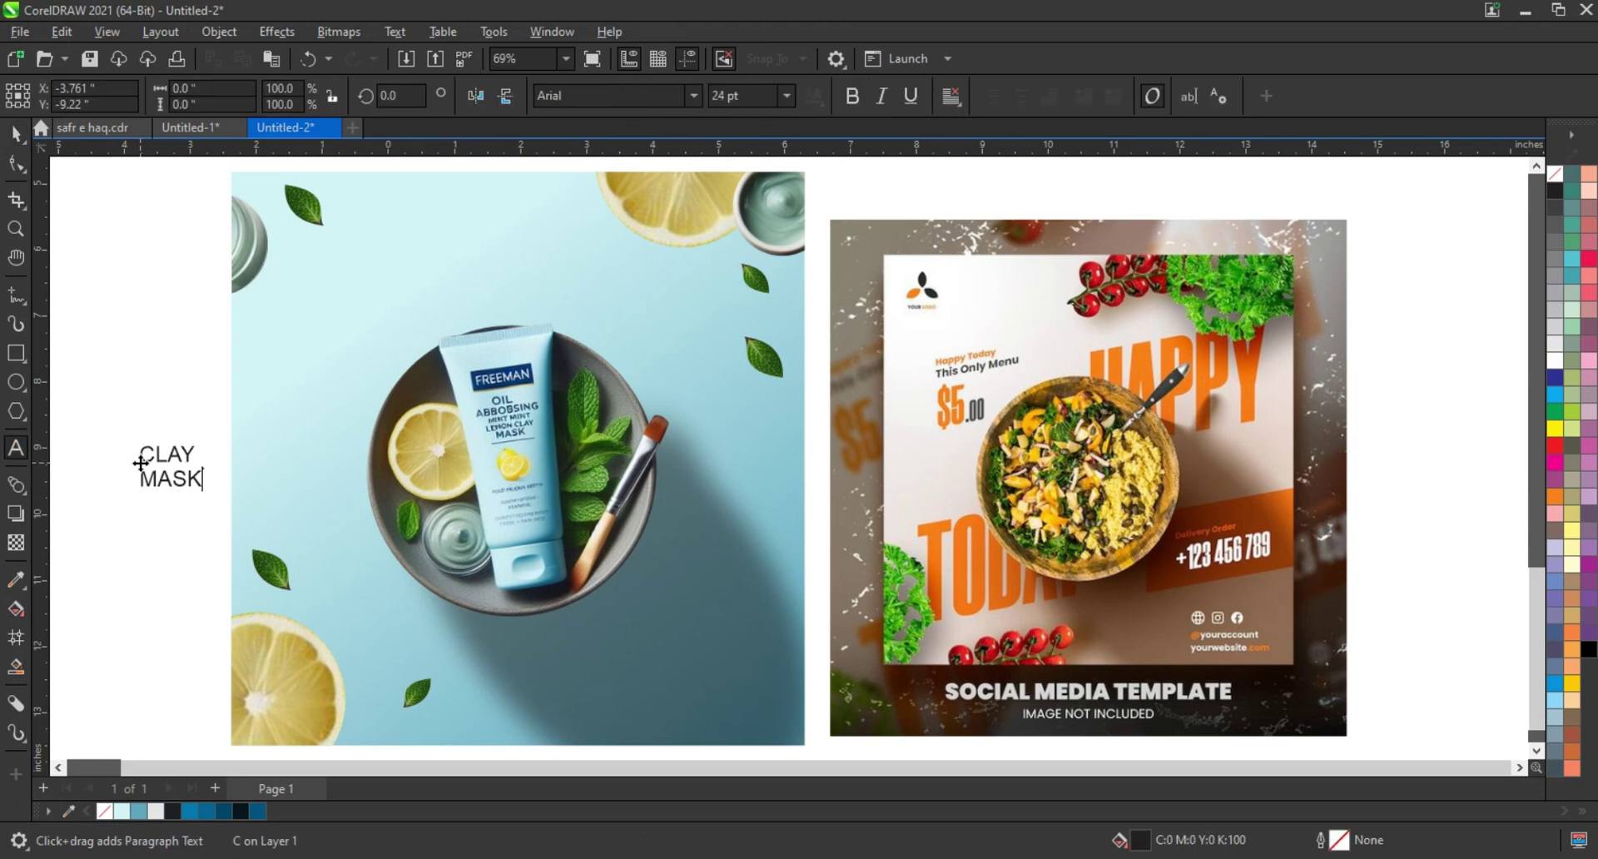
left_click(16, 133)
left_click(699, 102)
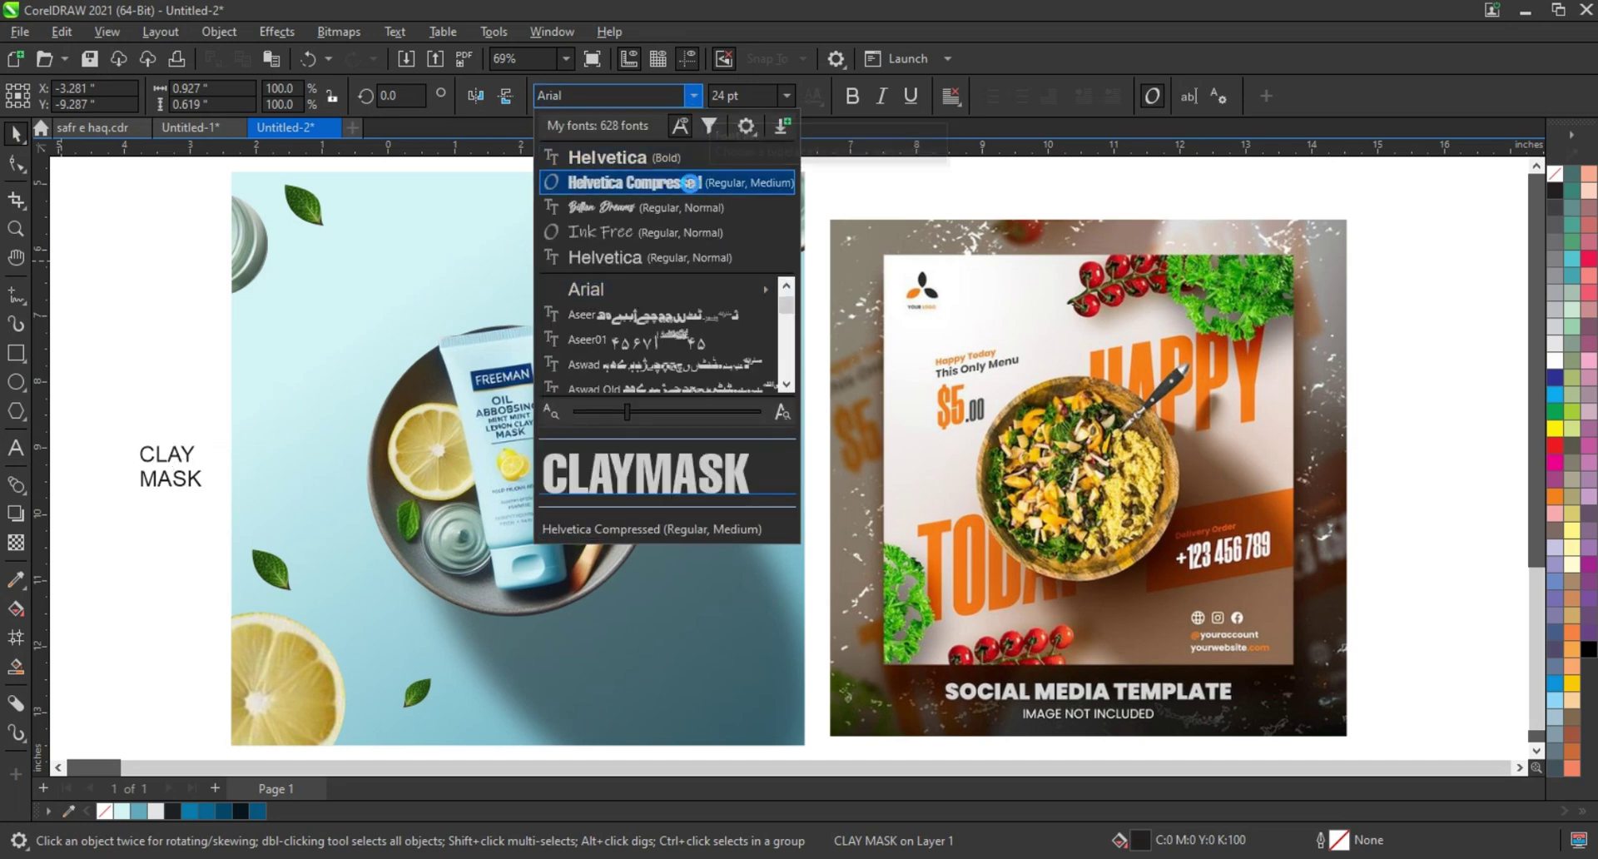
left_click(691, 183)
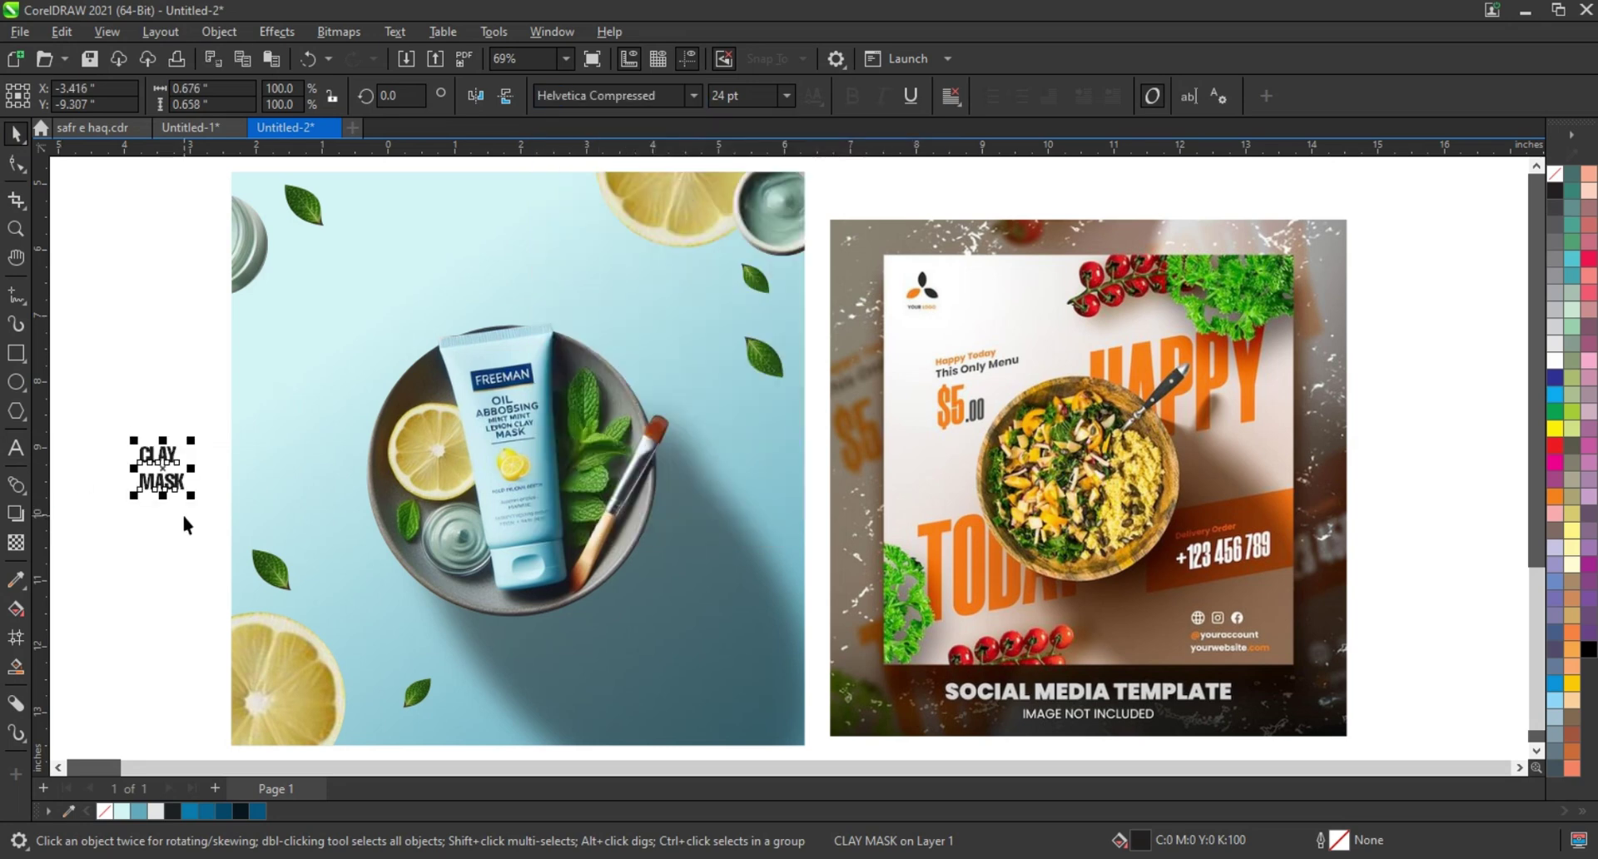
left_click(150, 494)
Enlarge CLAY MASK, colour it dark blue, tilt it upward and place it at the image's lower left
left_click_drag(163, 486, 435, 662)
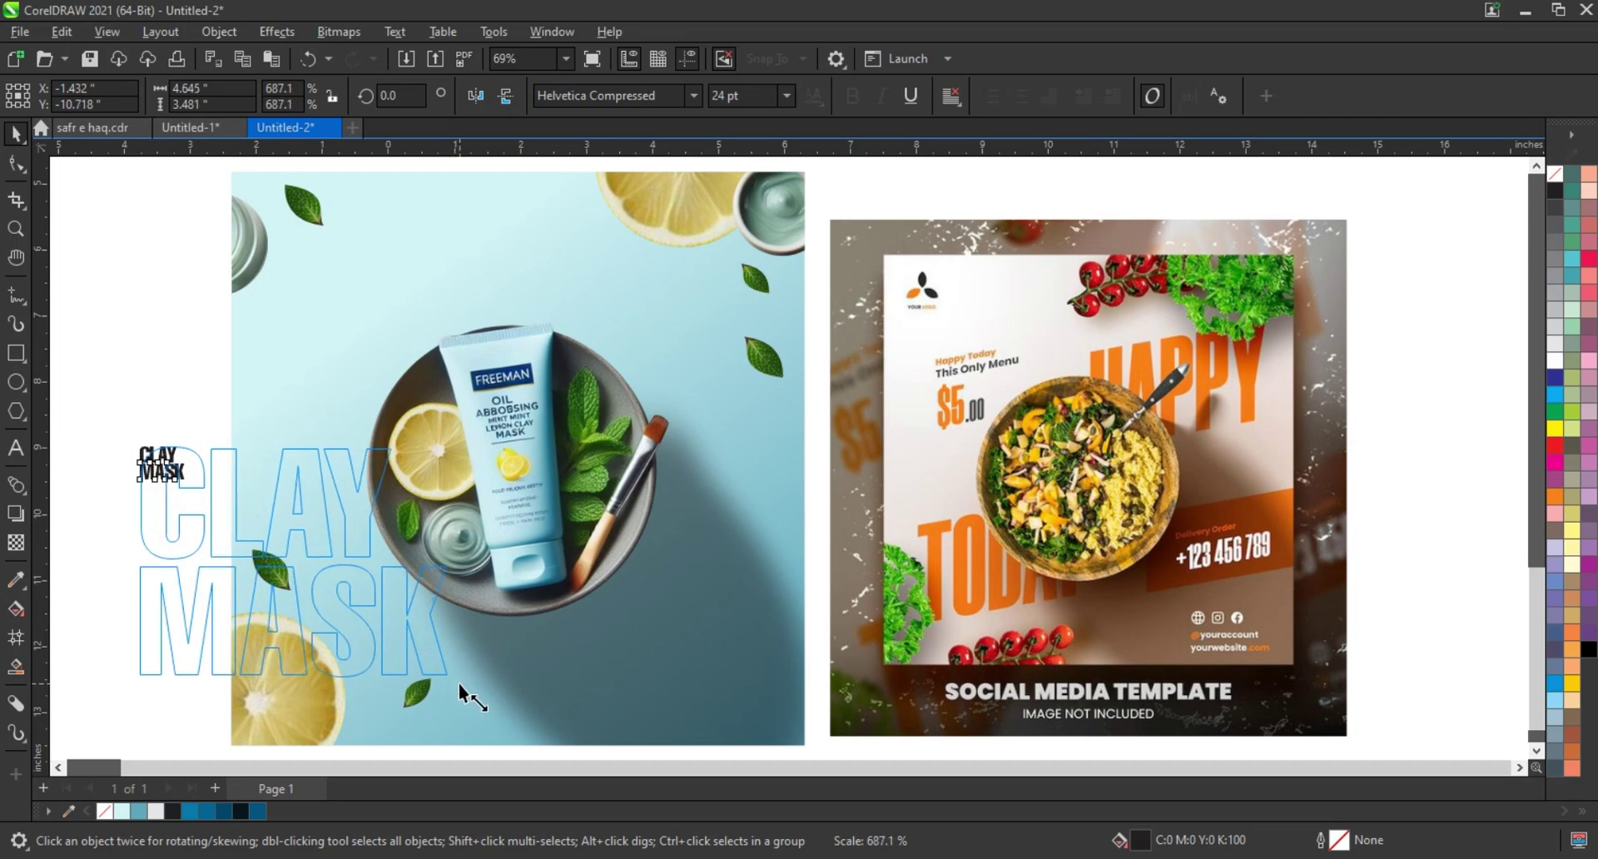
left_click_drag(454, 677, 456, 682)
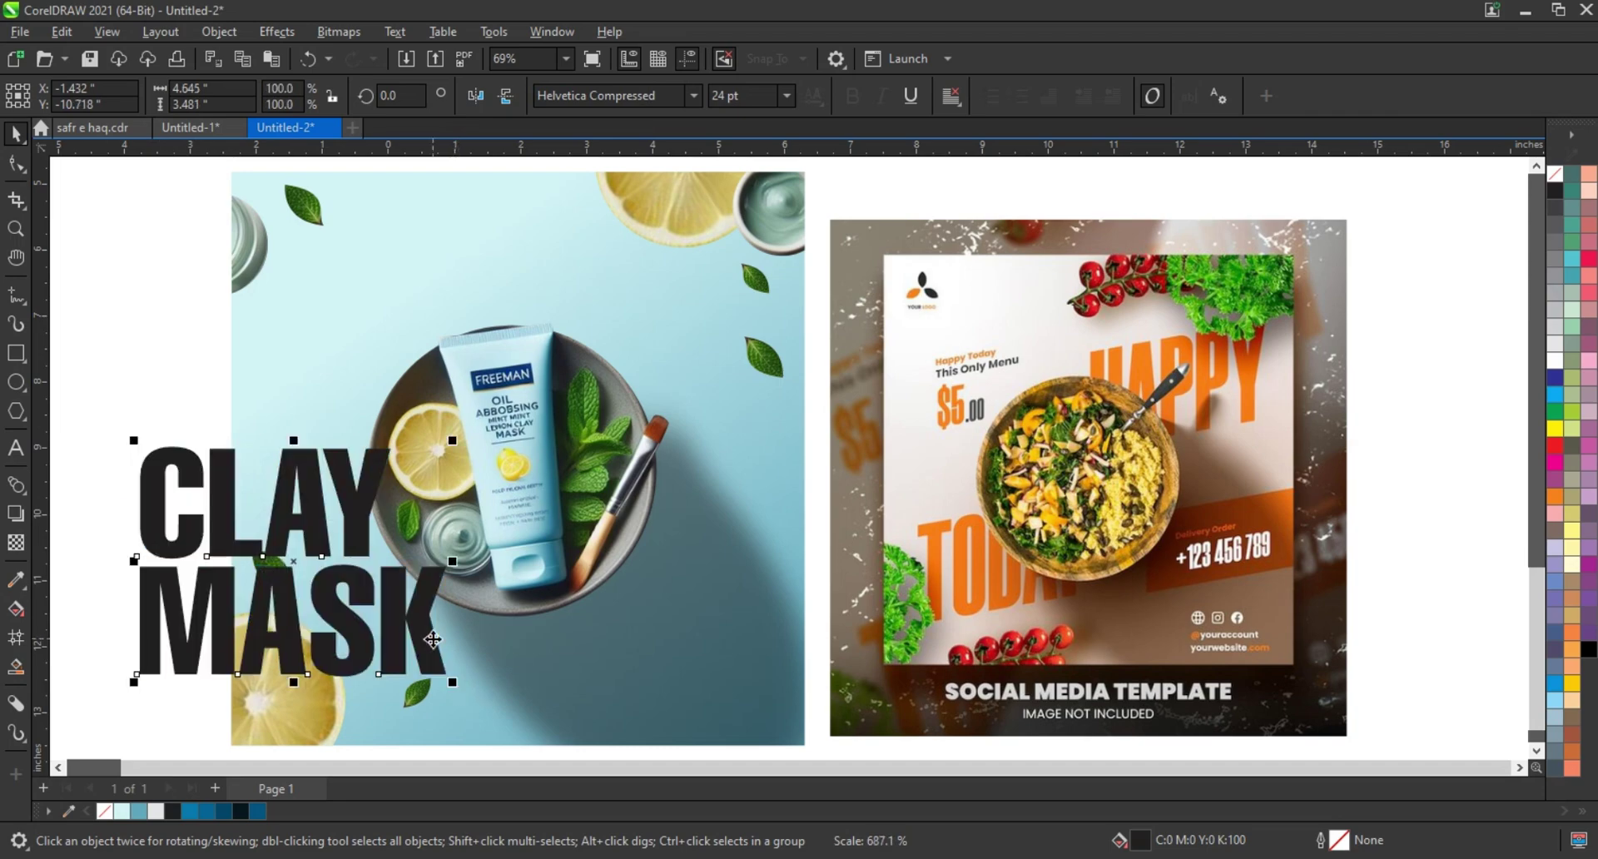
left_click(257, 811)
left_click_drag(385, 617, 625, 524)
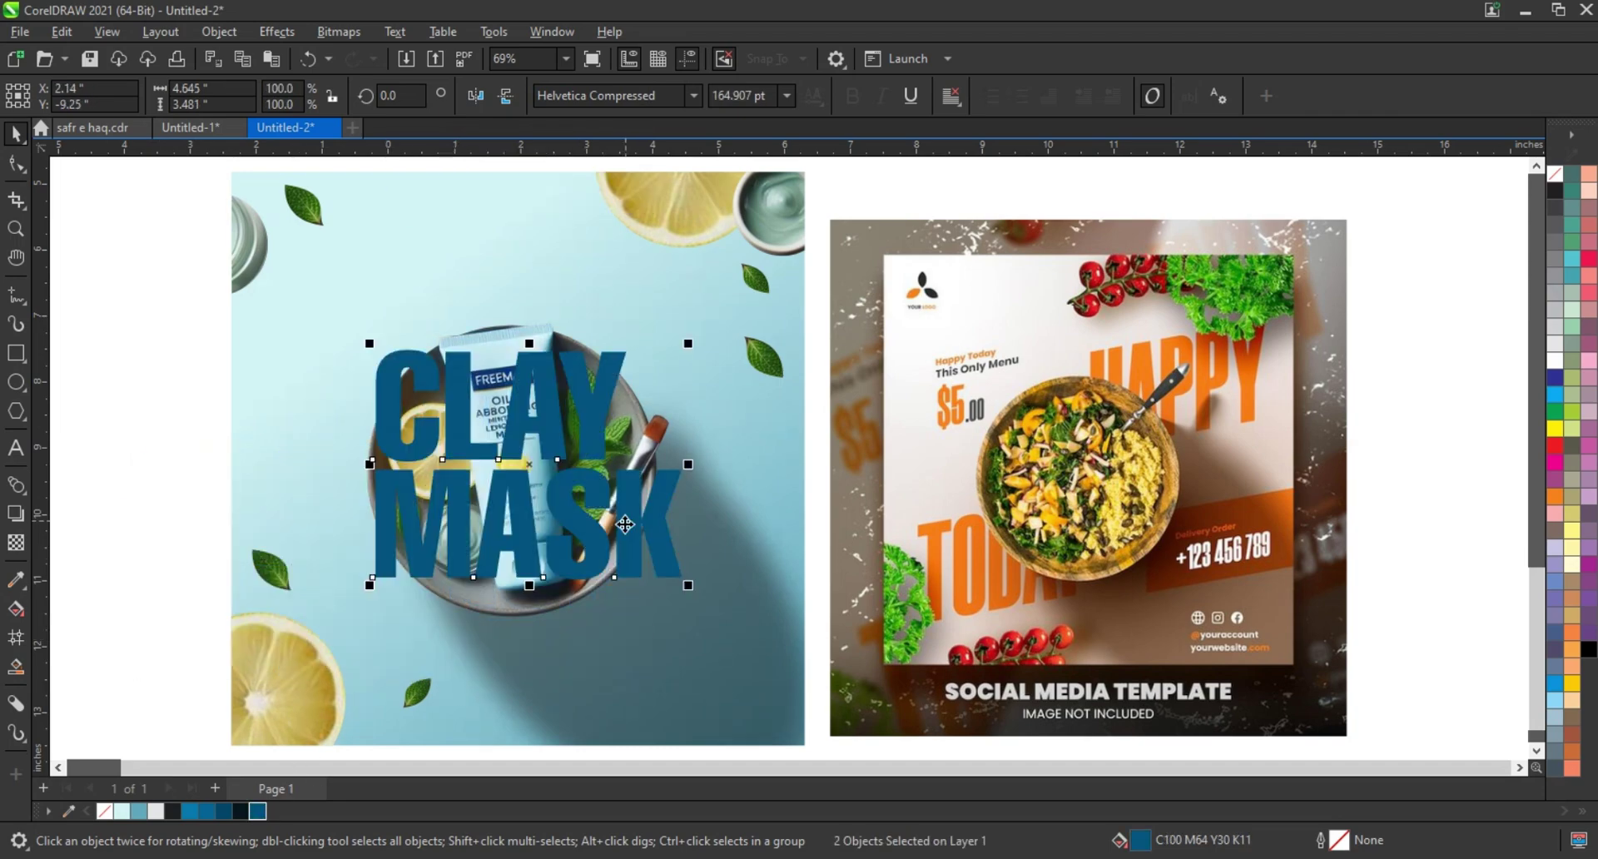
left_click(628, 520)
left_click_drag(689, 463, 676, 352)
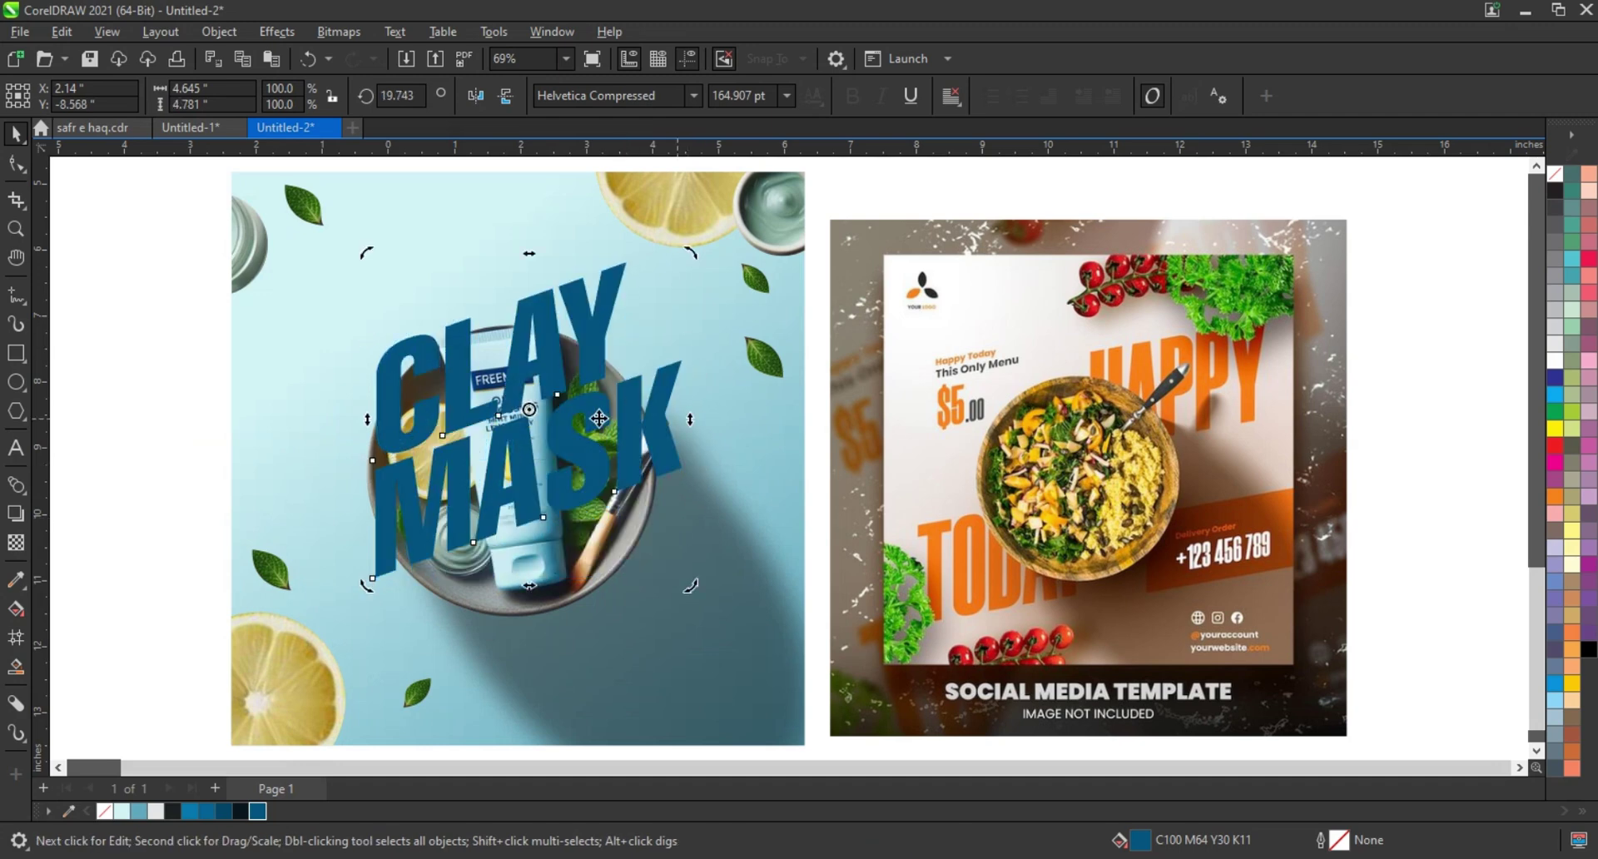
left_click_drag(598, 411, 538, 517)
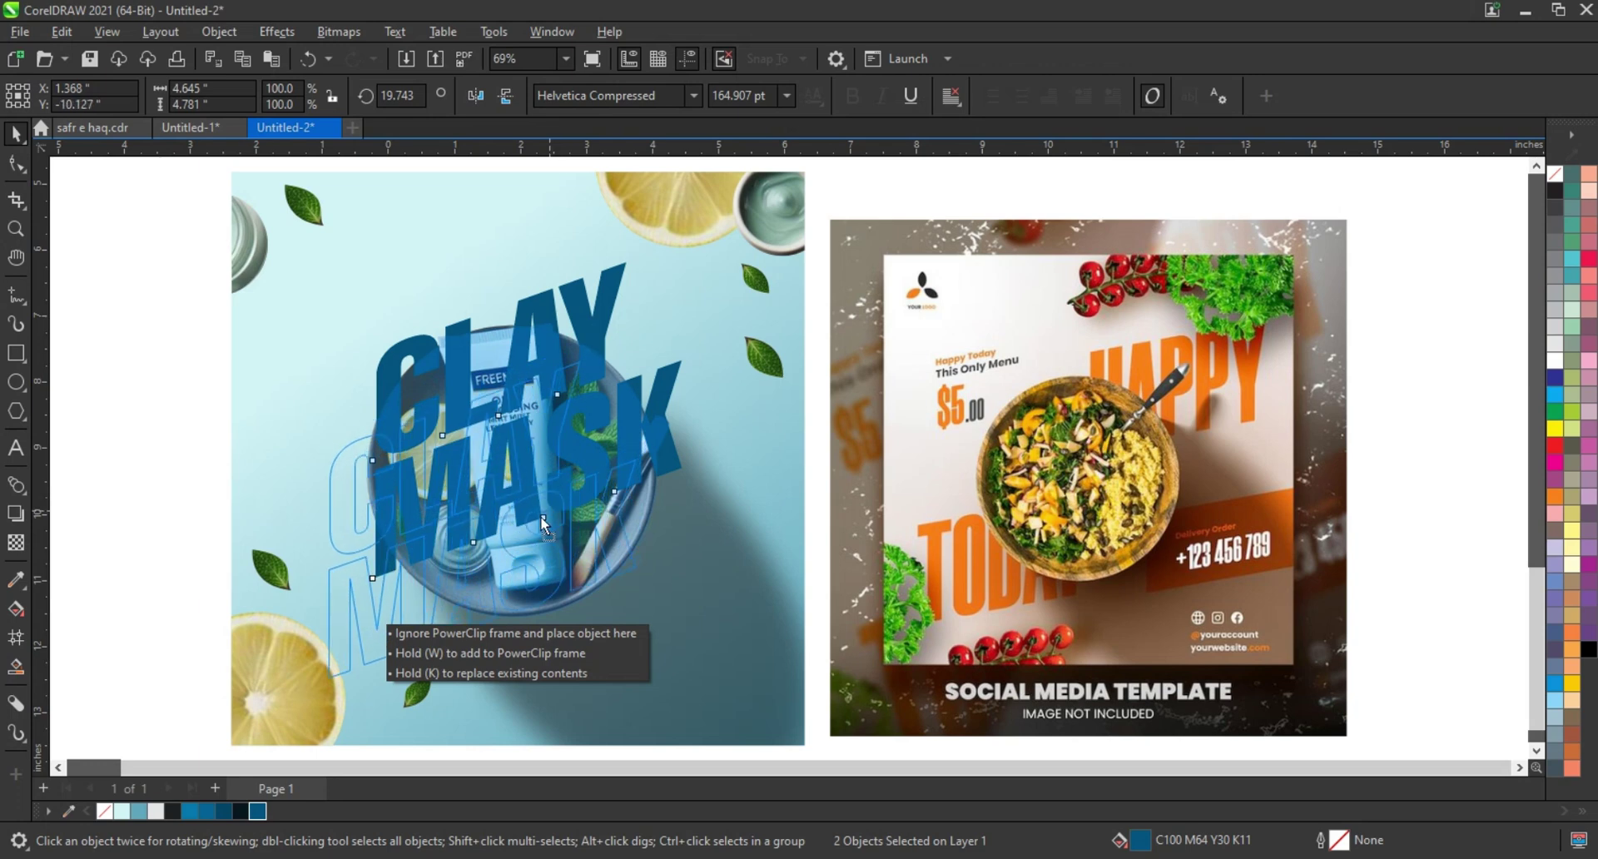
left_click_drag(538, 517, 534, 521)
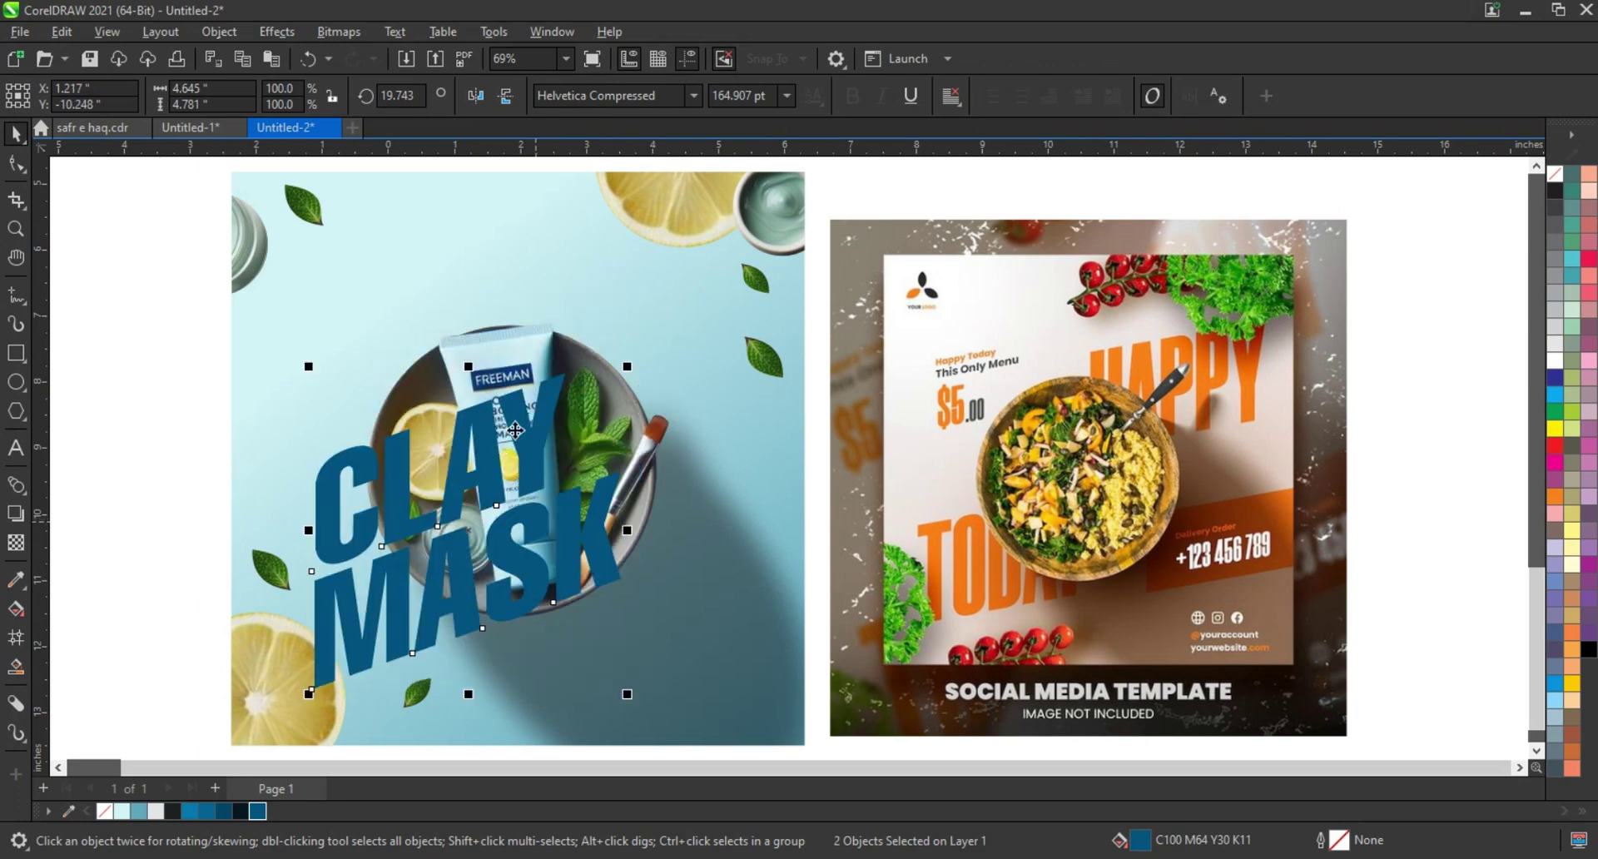
Reposition the CLAY and MASK words, then try a black fill and undo it
left_click(208, 379)
left_click_drag(516, 440, 726, 323)
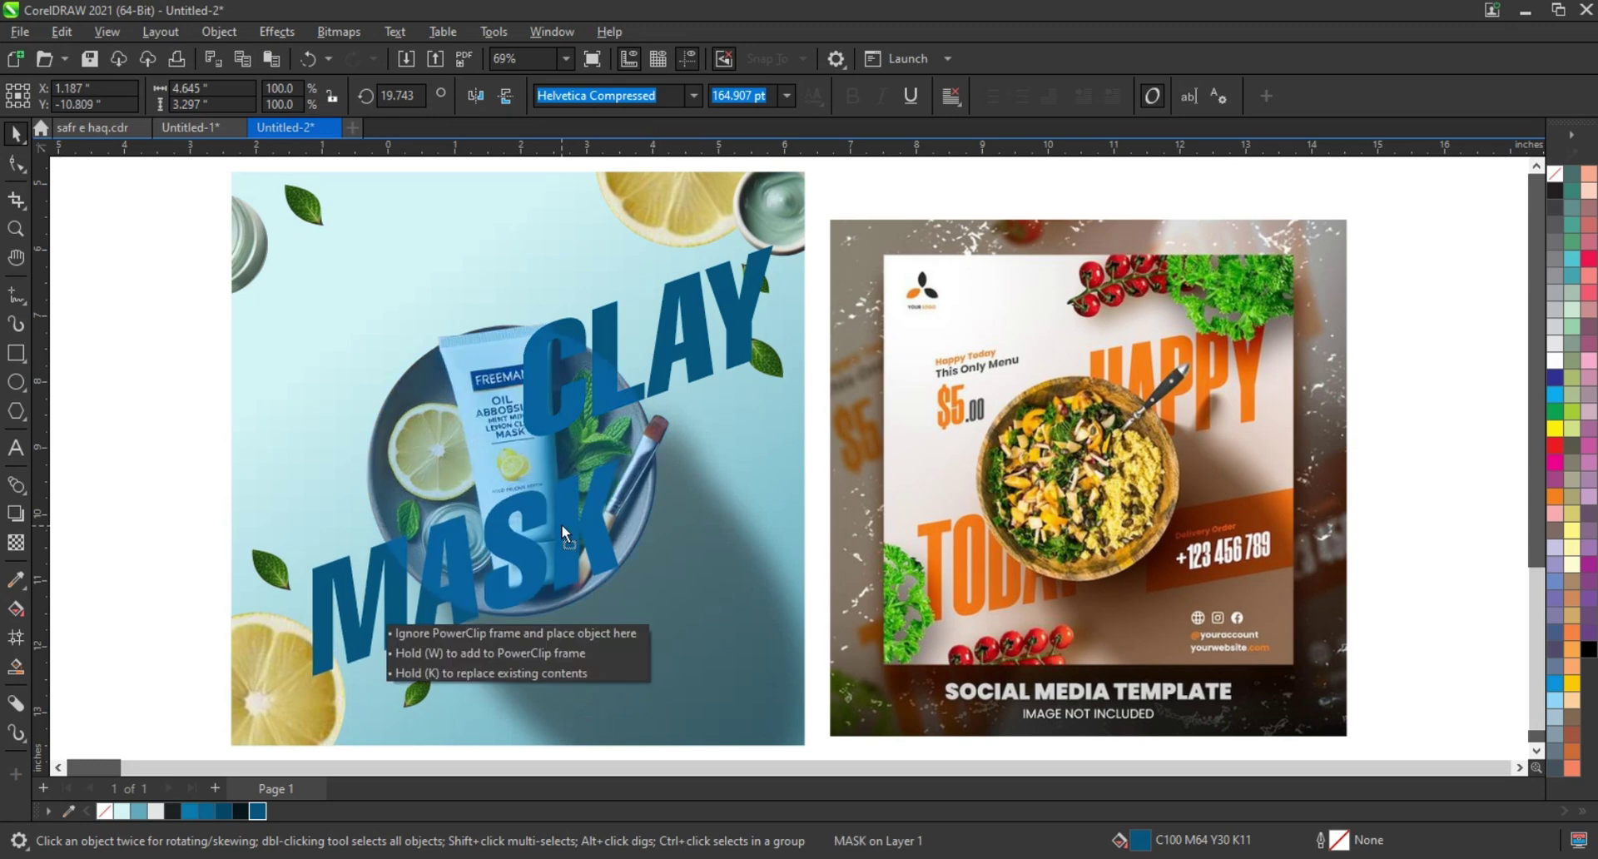
mouse_move(559, 553)
left_mouse_down()
mouse_move(552, 540)
mouse_move(570, 543)
left_mouse_up()
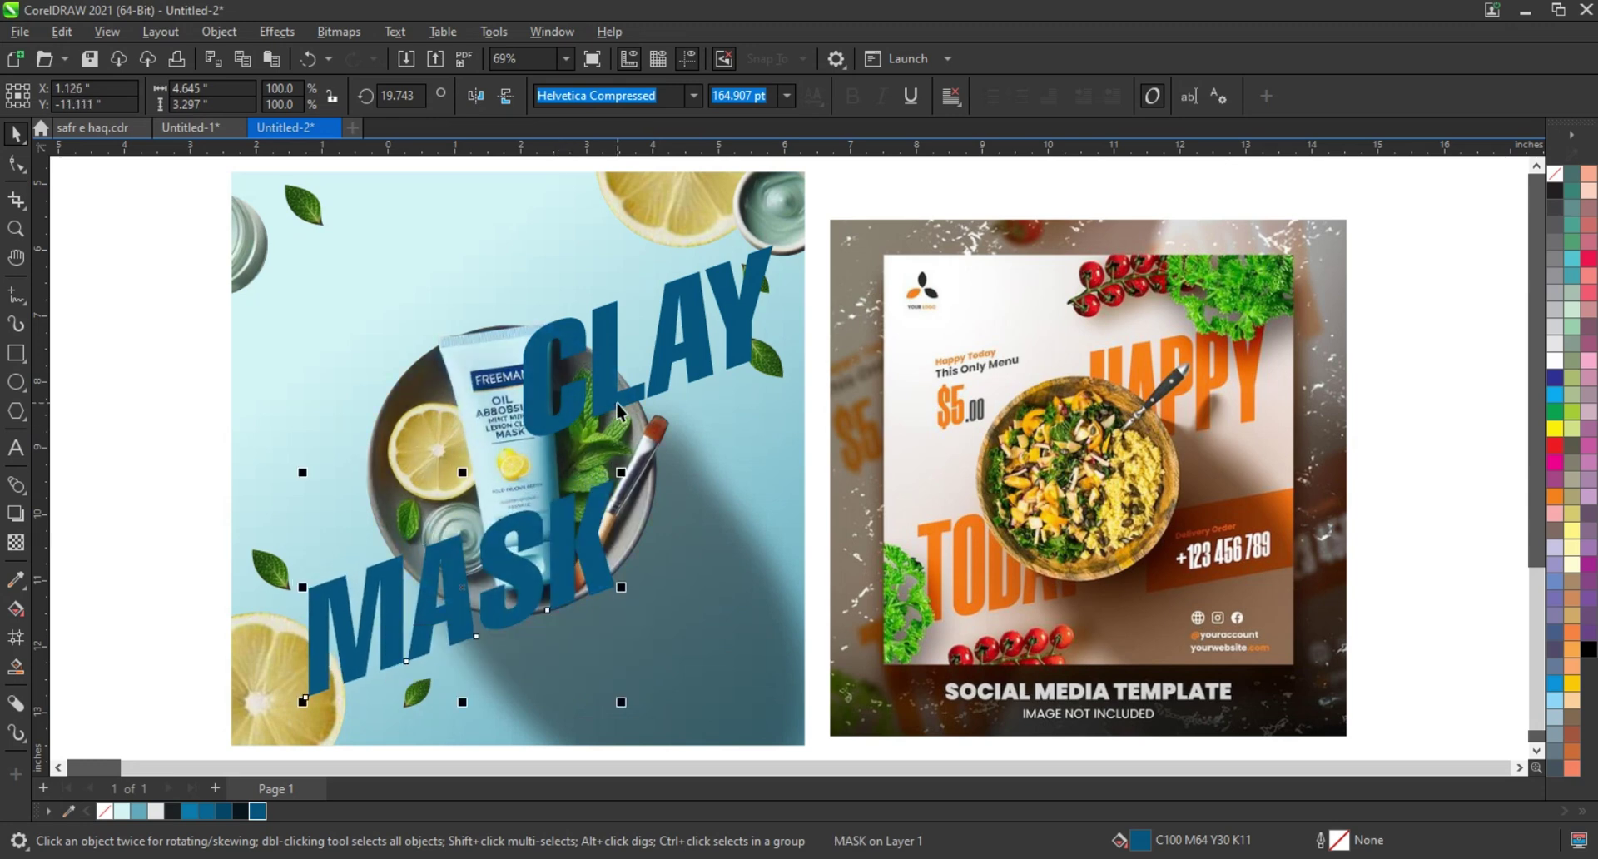
left_click(620, 414)
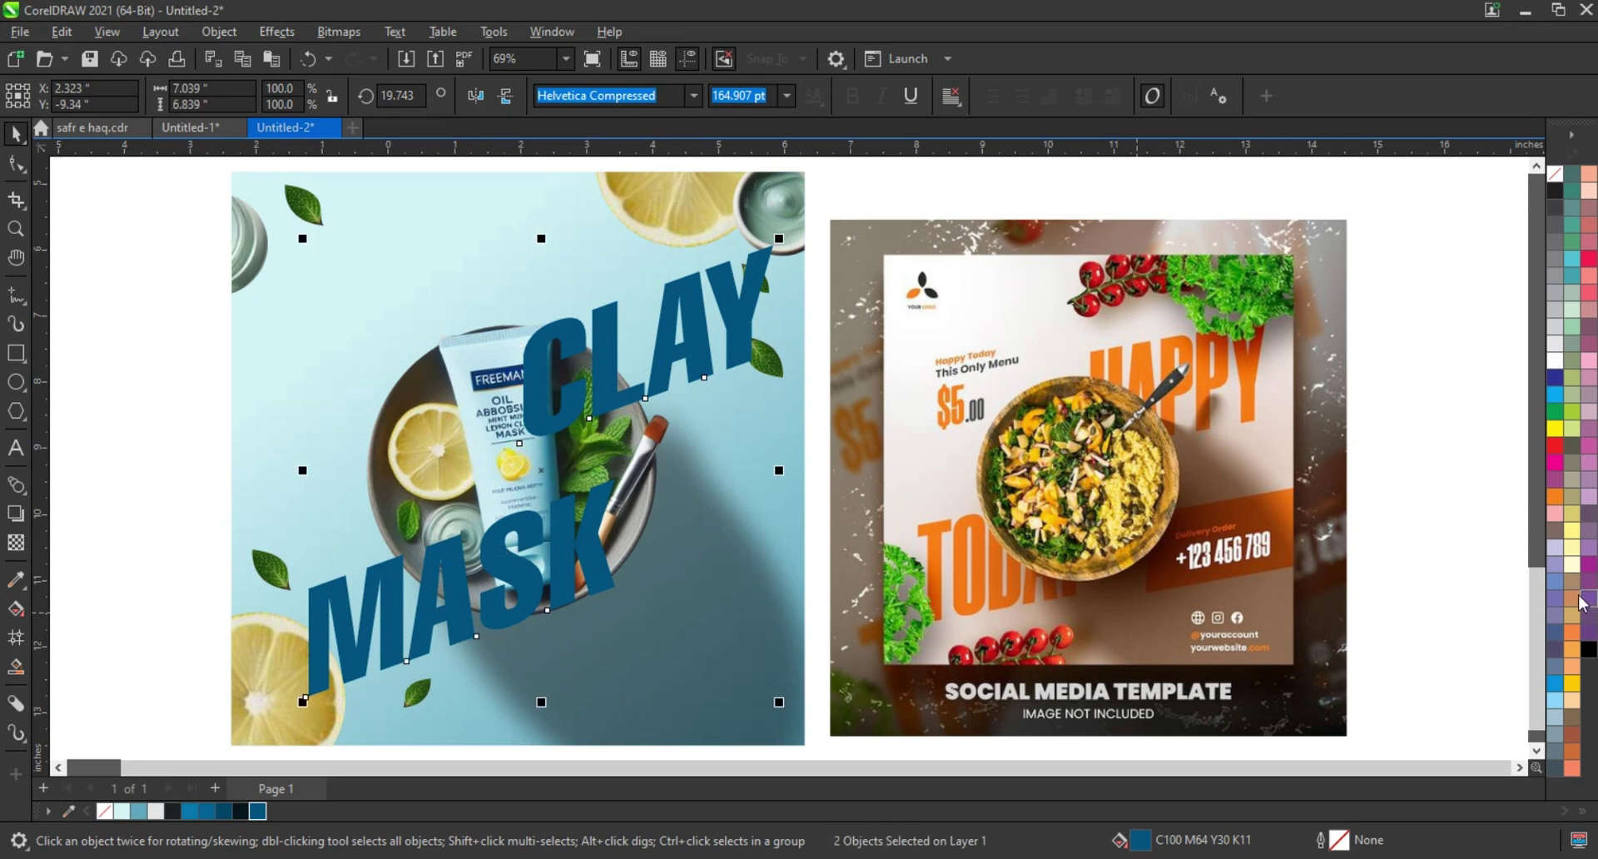
left_click(1590, 651)
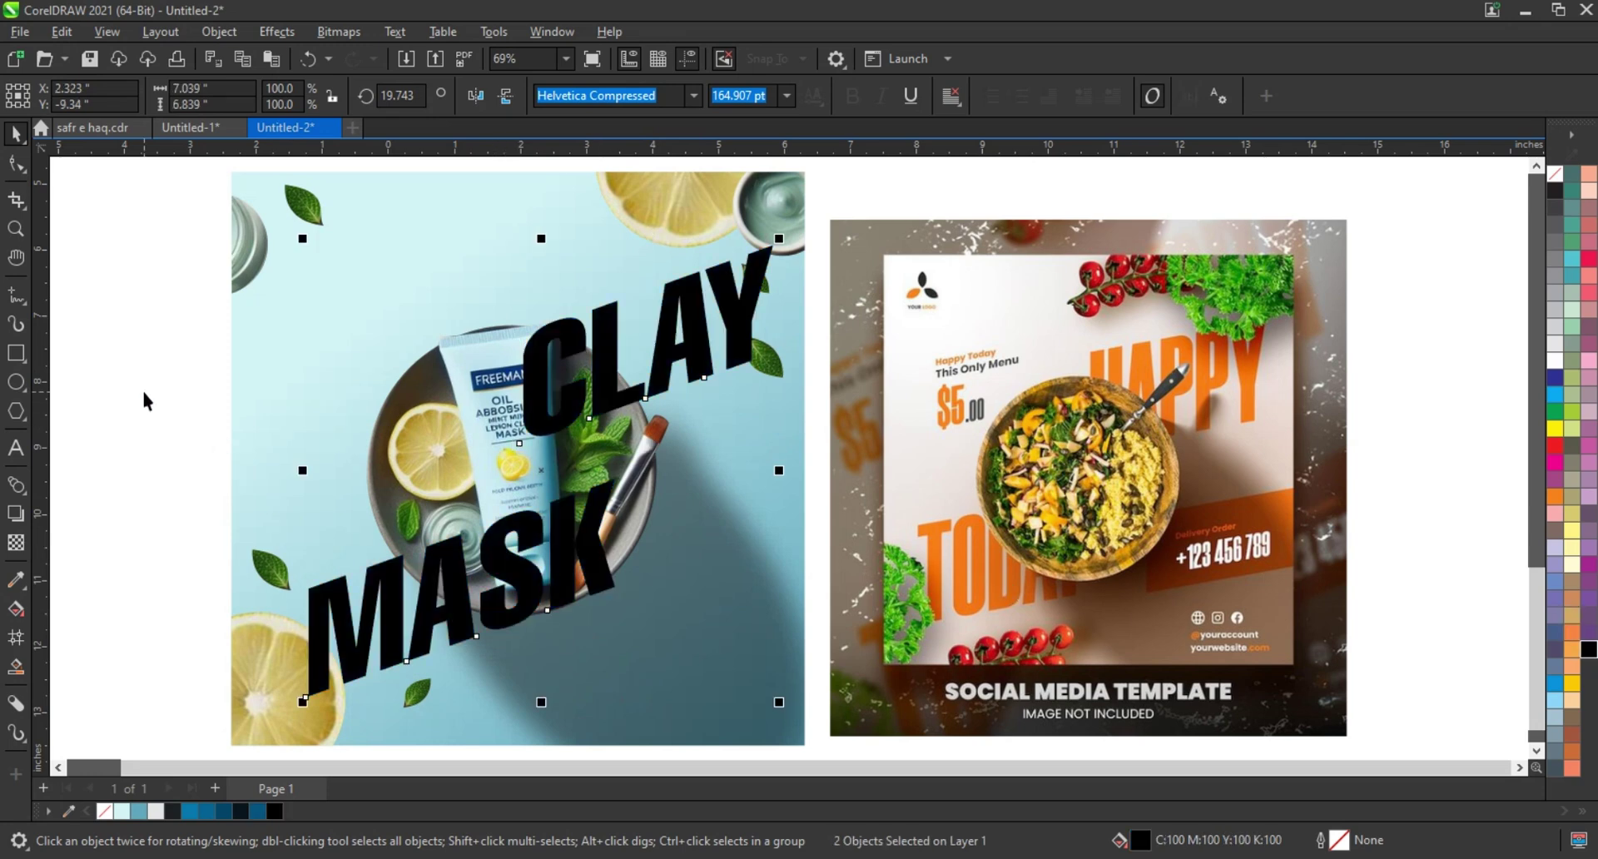
key("ctrl+z")
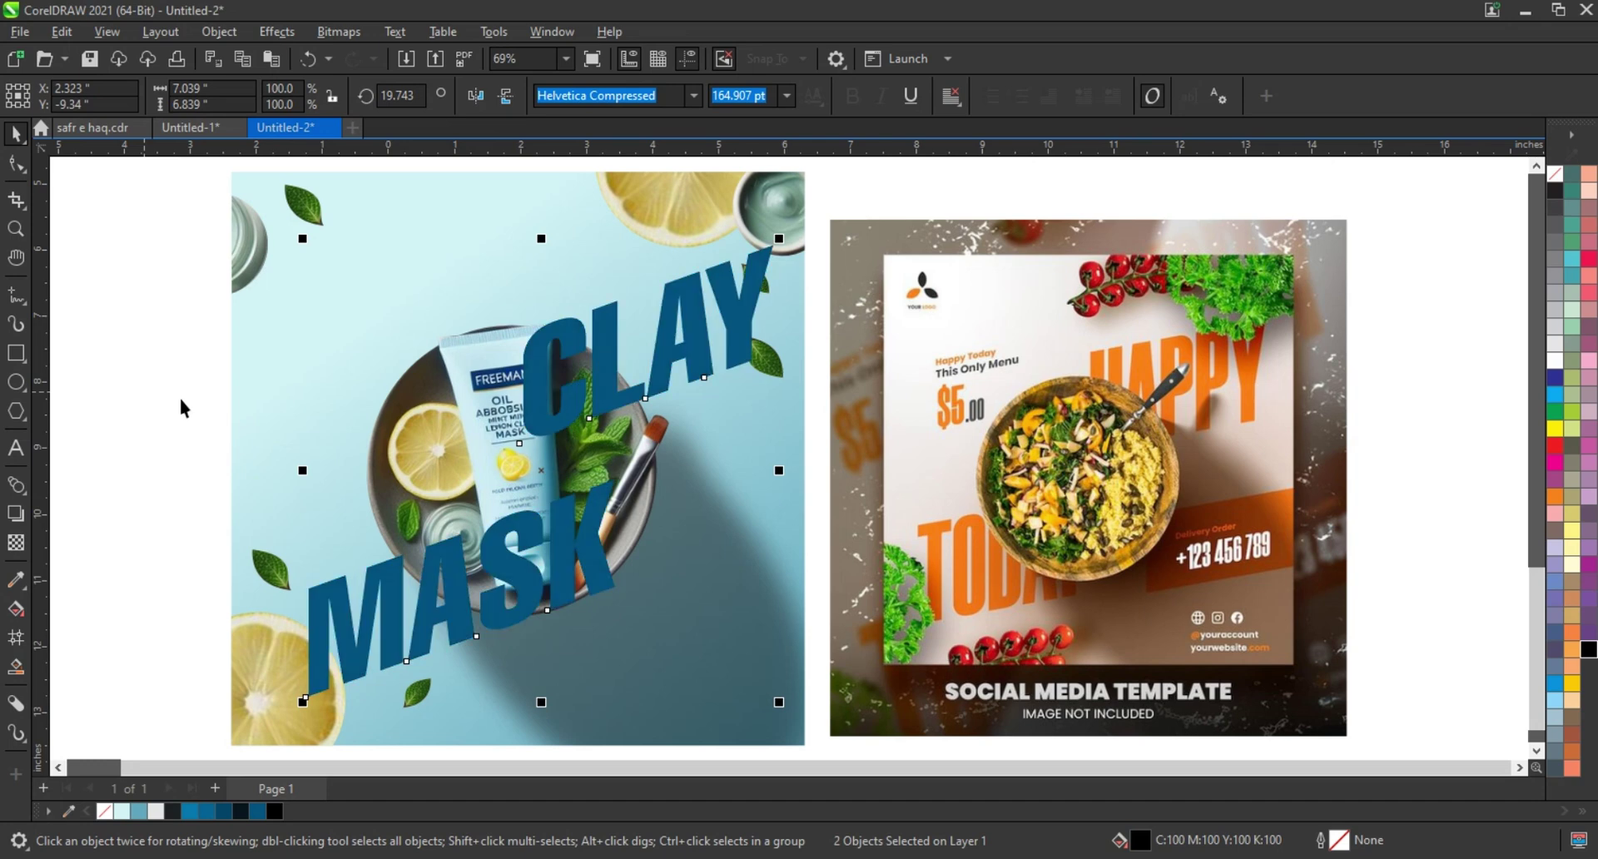
left_click(173, 416)
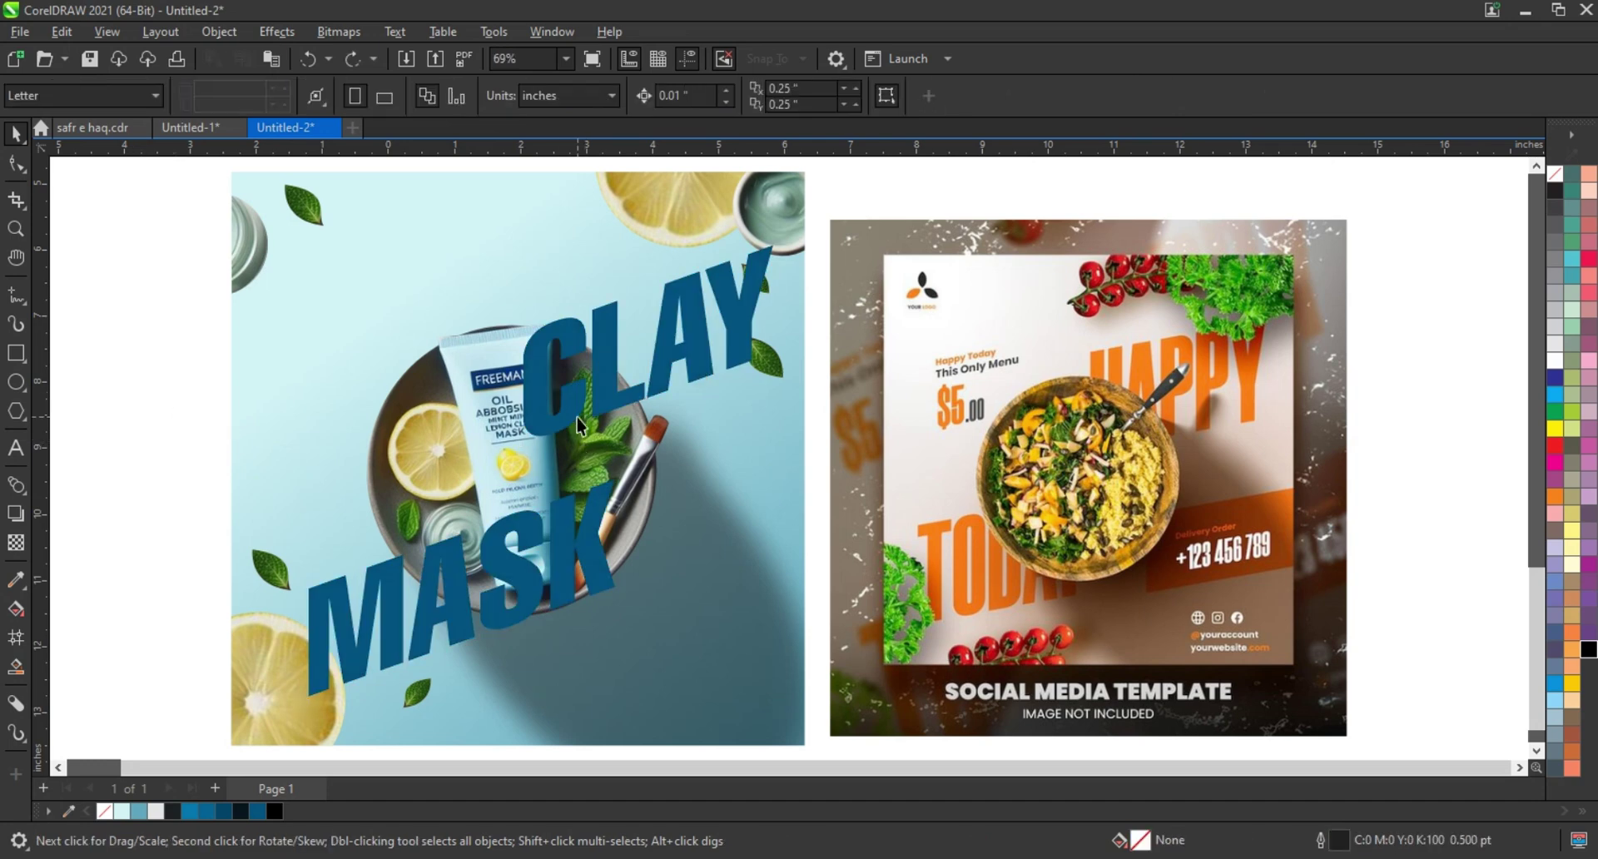
Send CLAY and MASK back behind the product tube and bowl
left_click(572, 419)
key("ctrl+Page_Down")
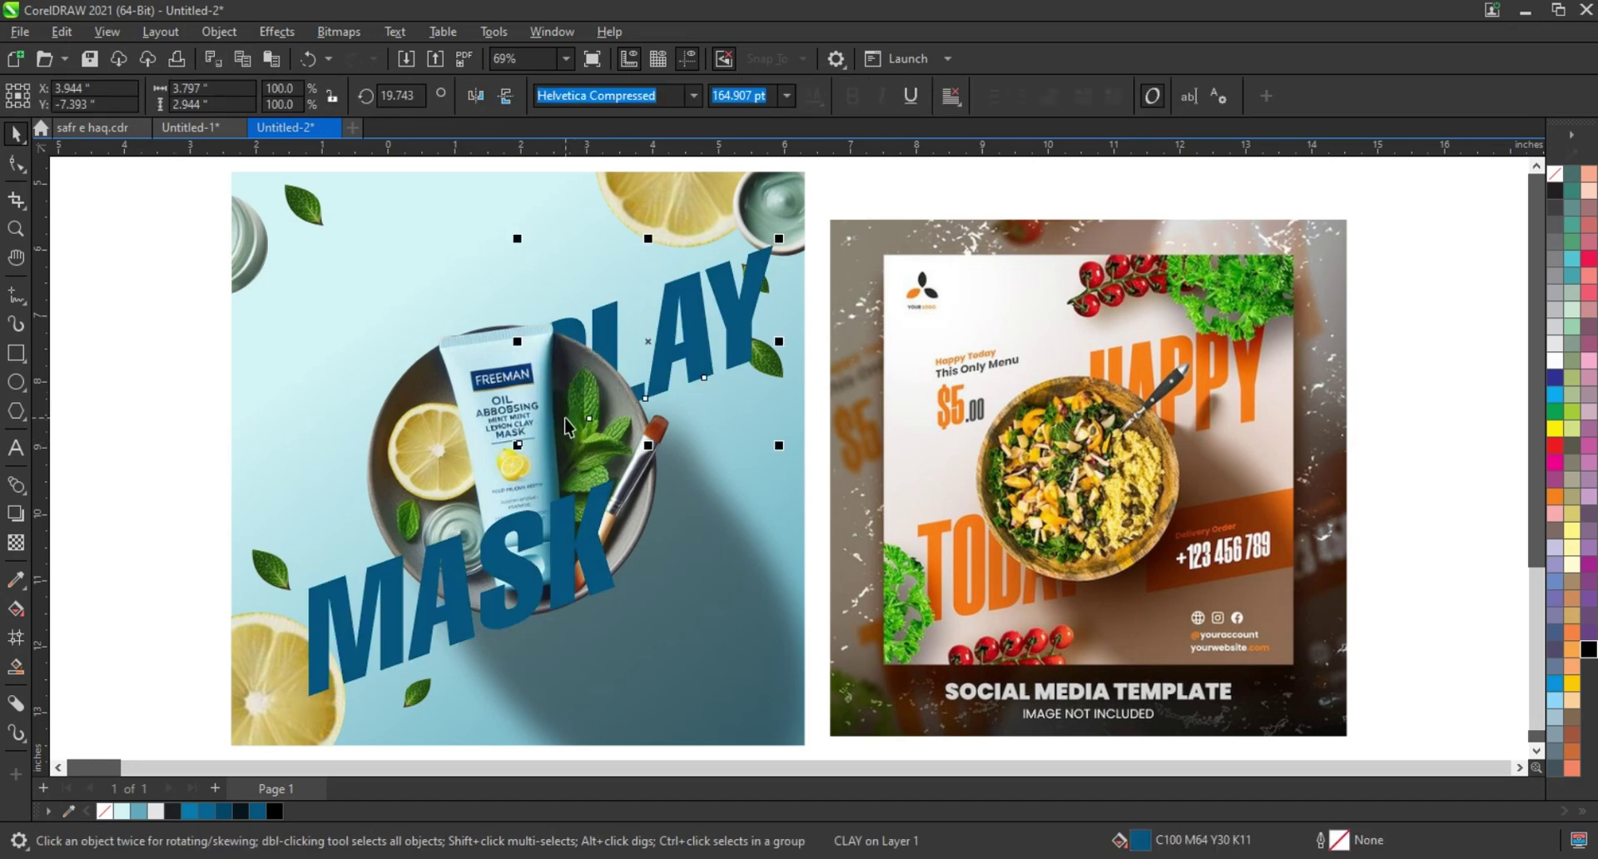
left_click(499, 616)
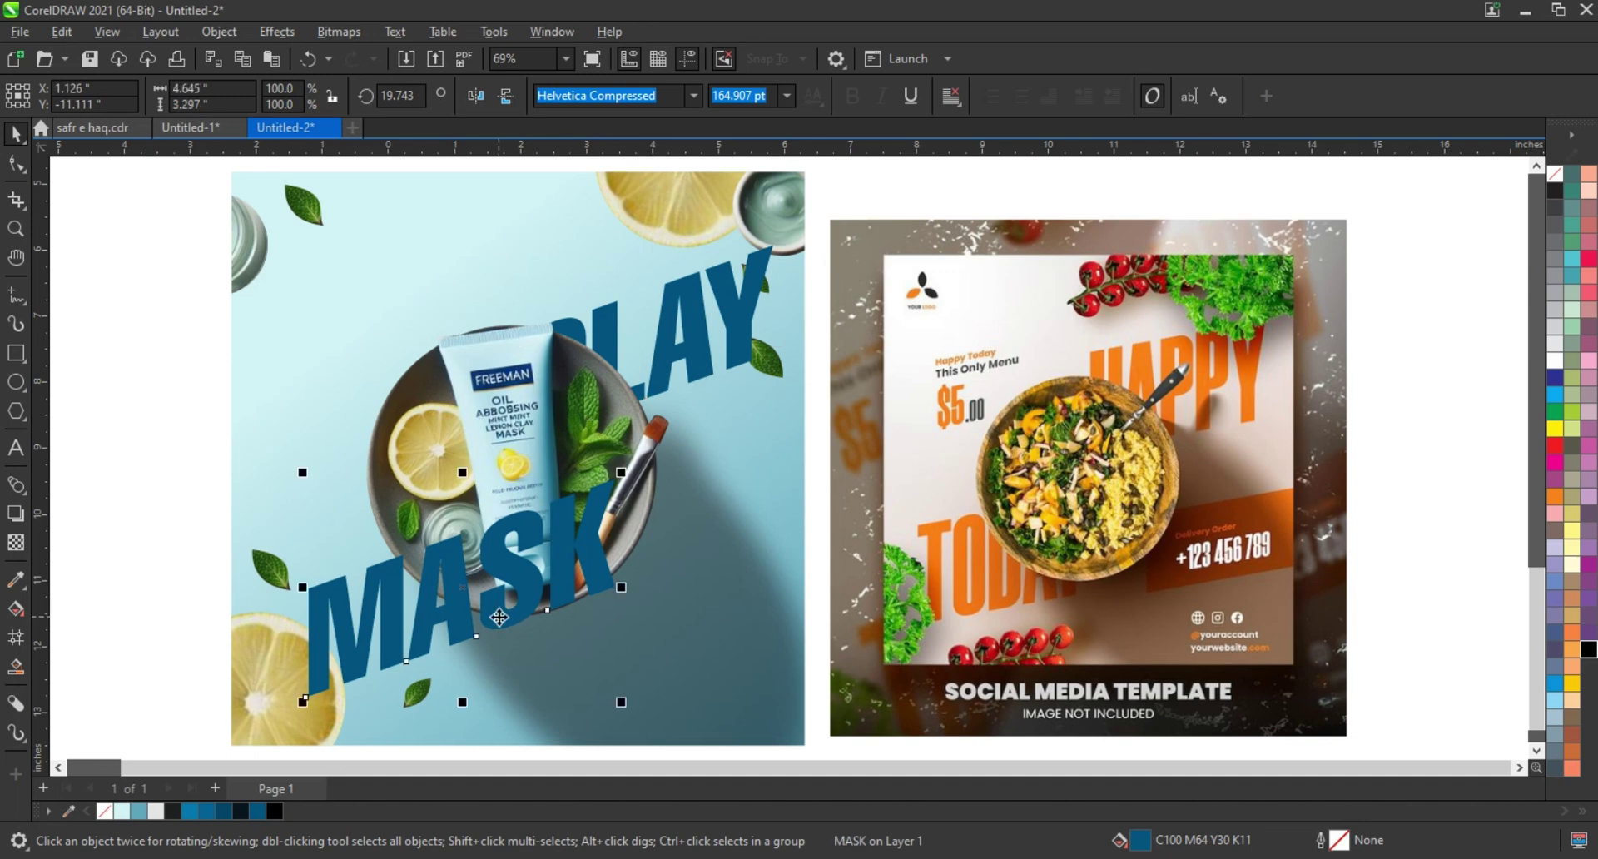
key("ctrl+Page_Down")
left_click(153, 510)
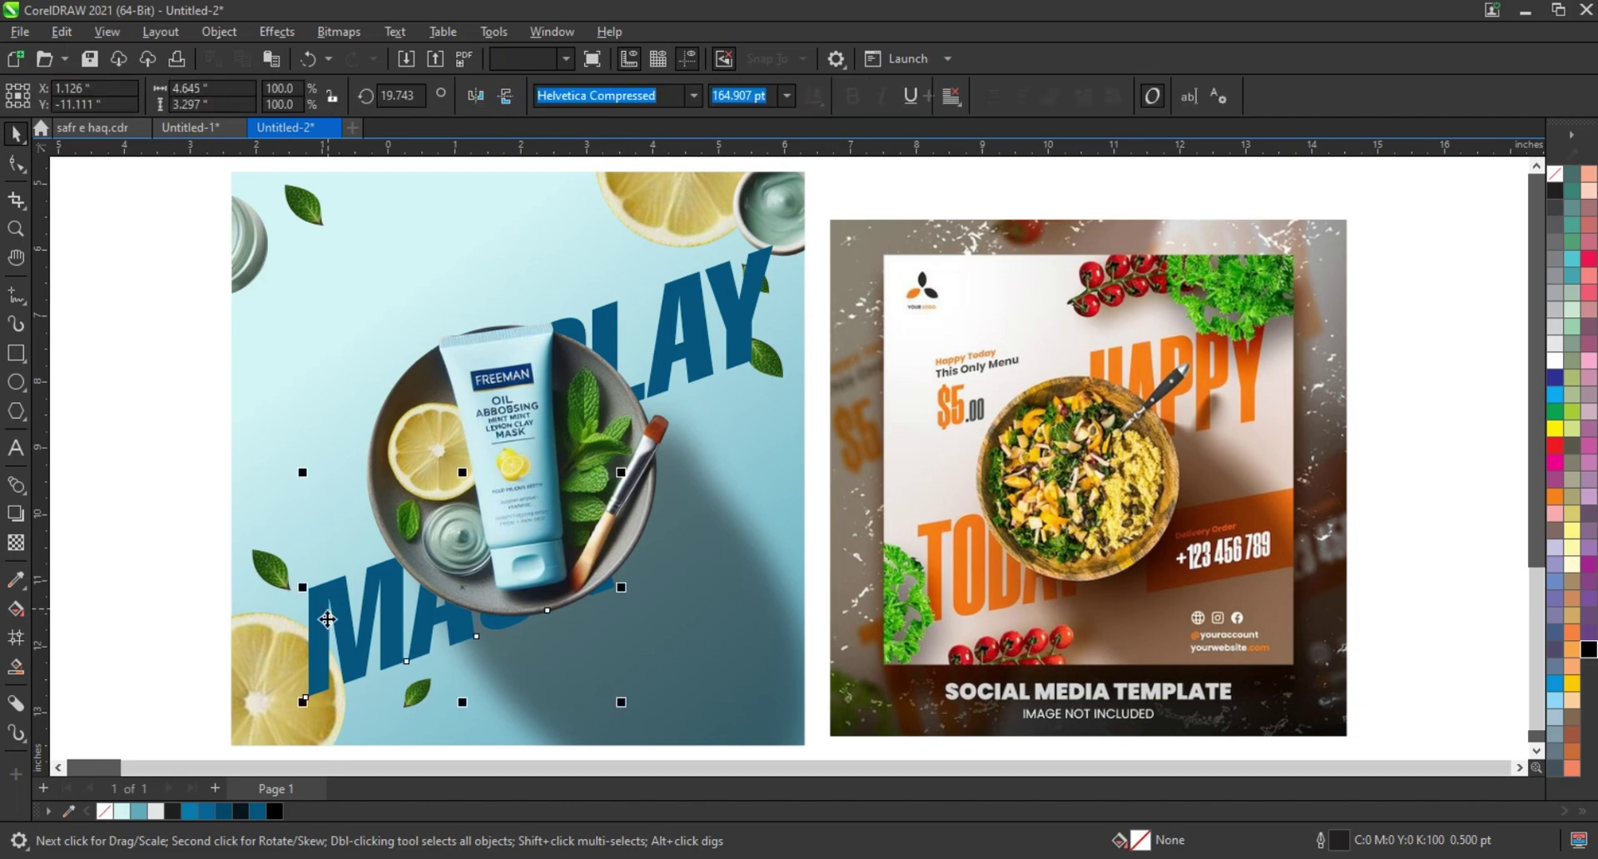
Add a copy of MASK at the image's top left, shrunk to about 39%
left_click_drag(329, 616, 262, 349)
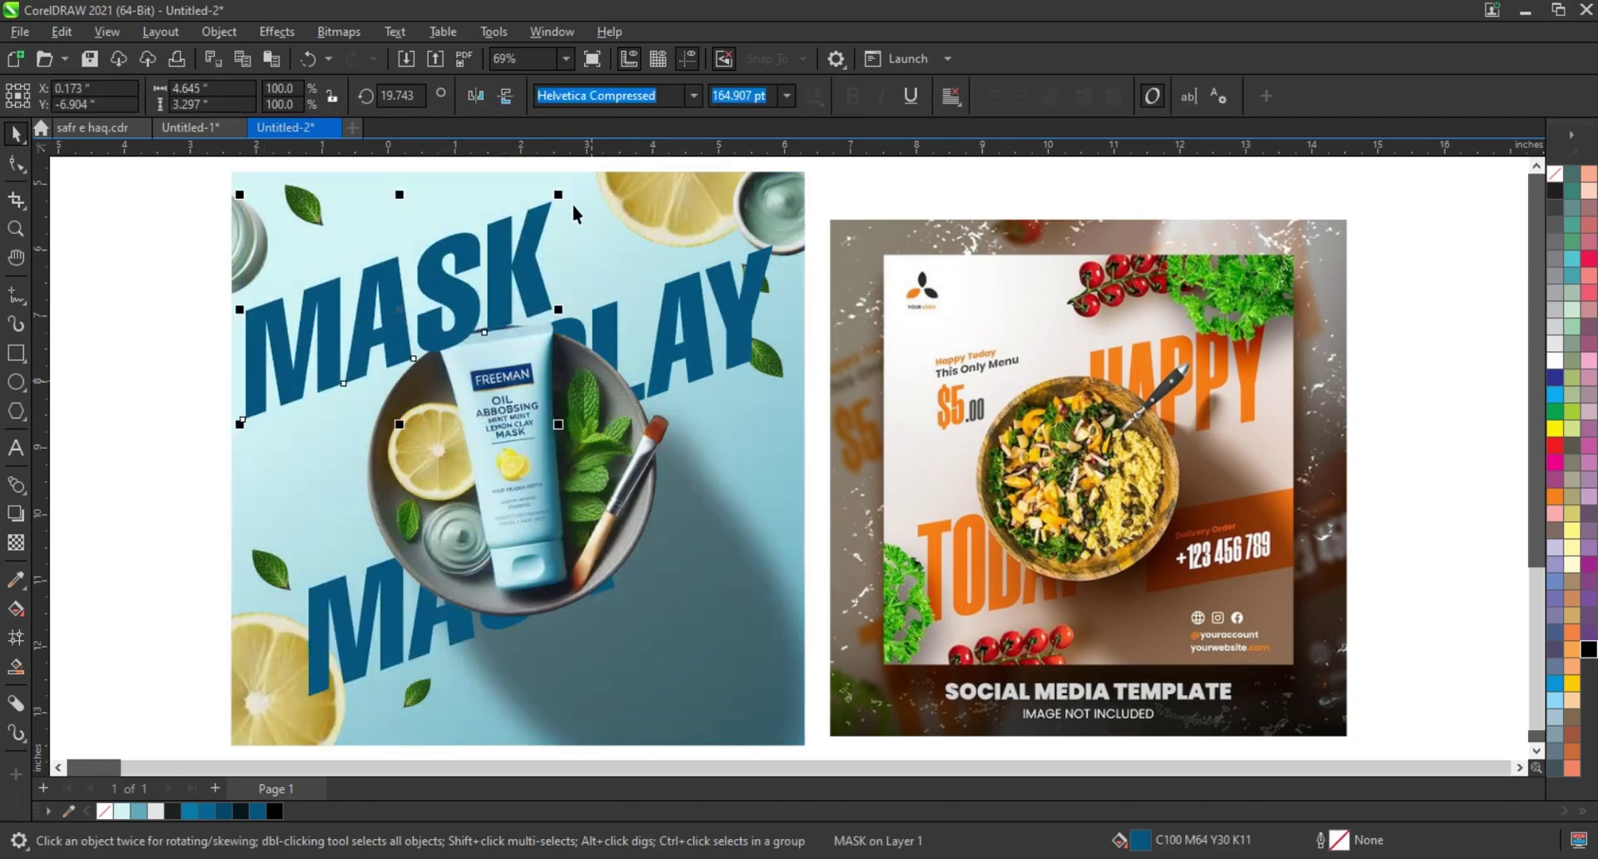
left_click_drag(558, 195, 364, 316)
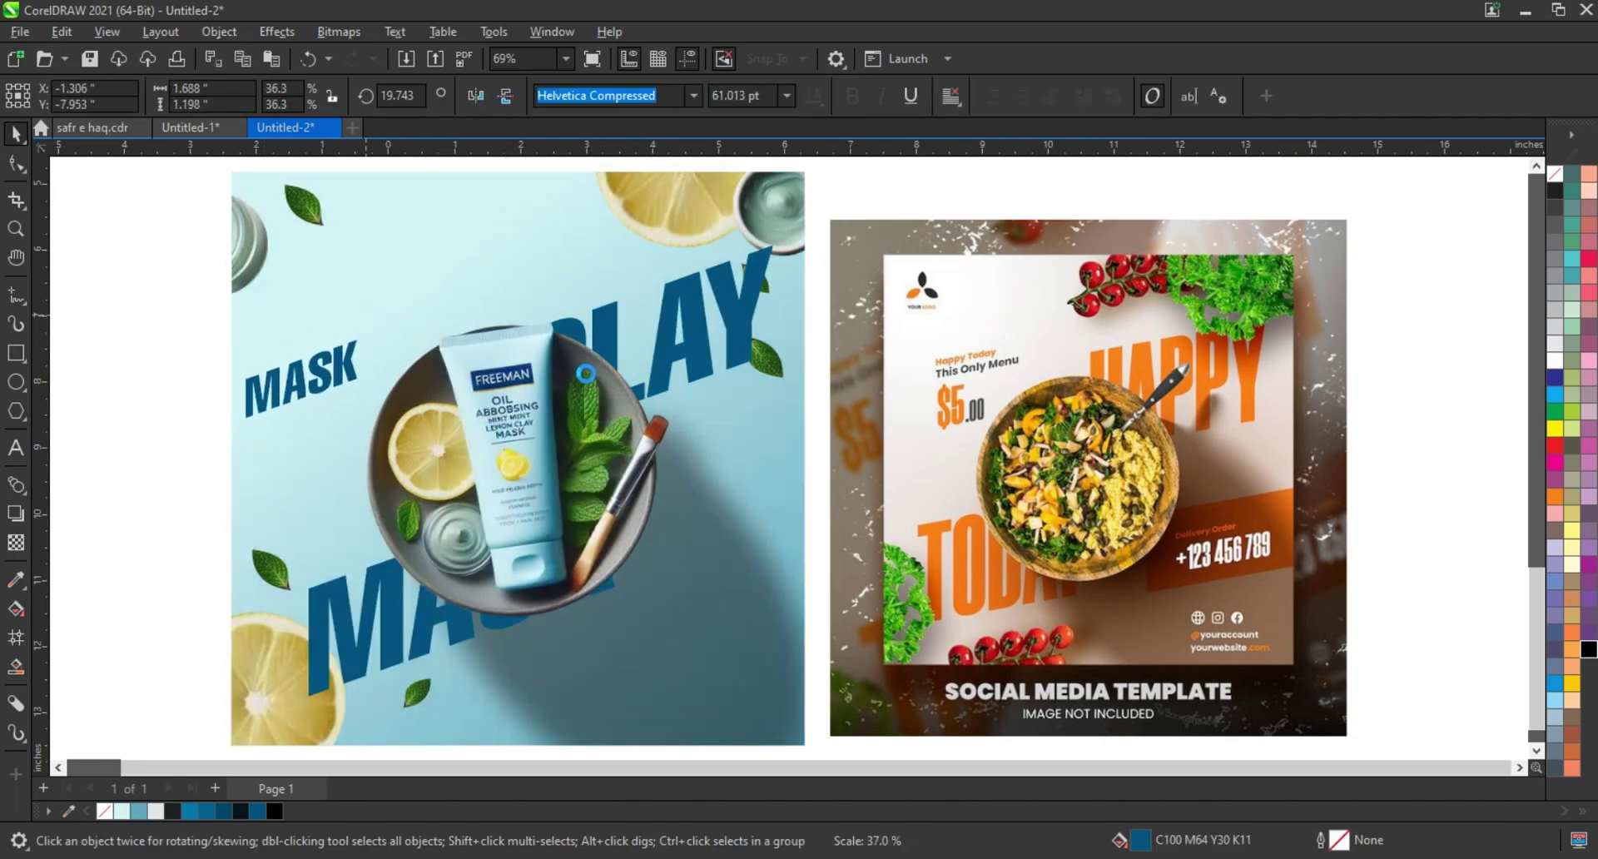
key("ctrl+z")
key("ctrl+z")
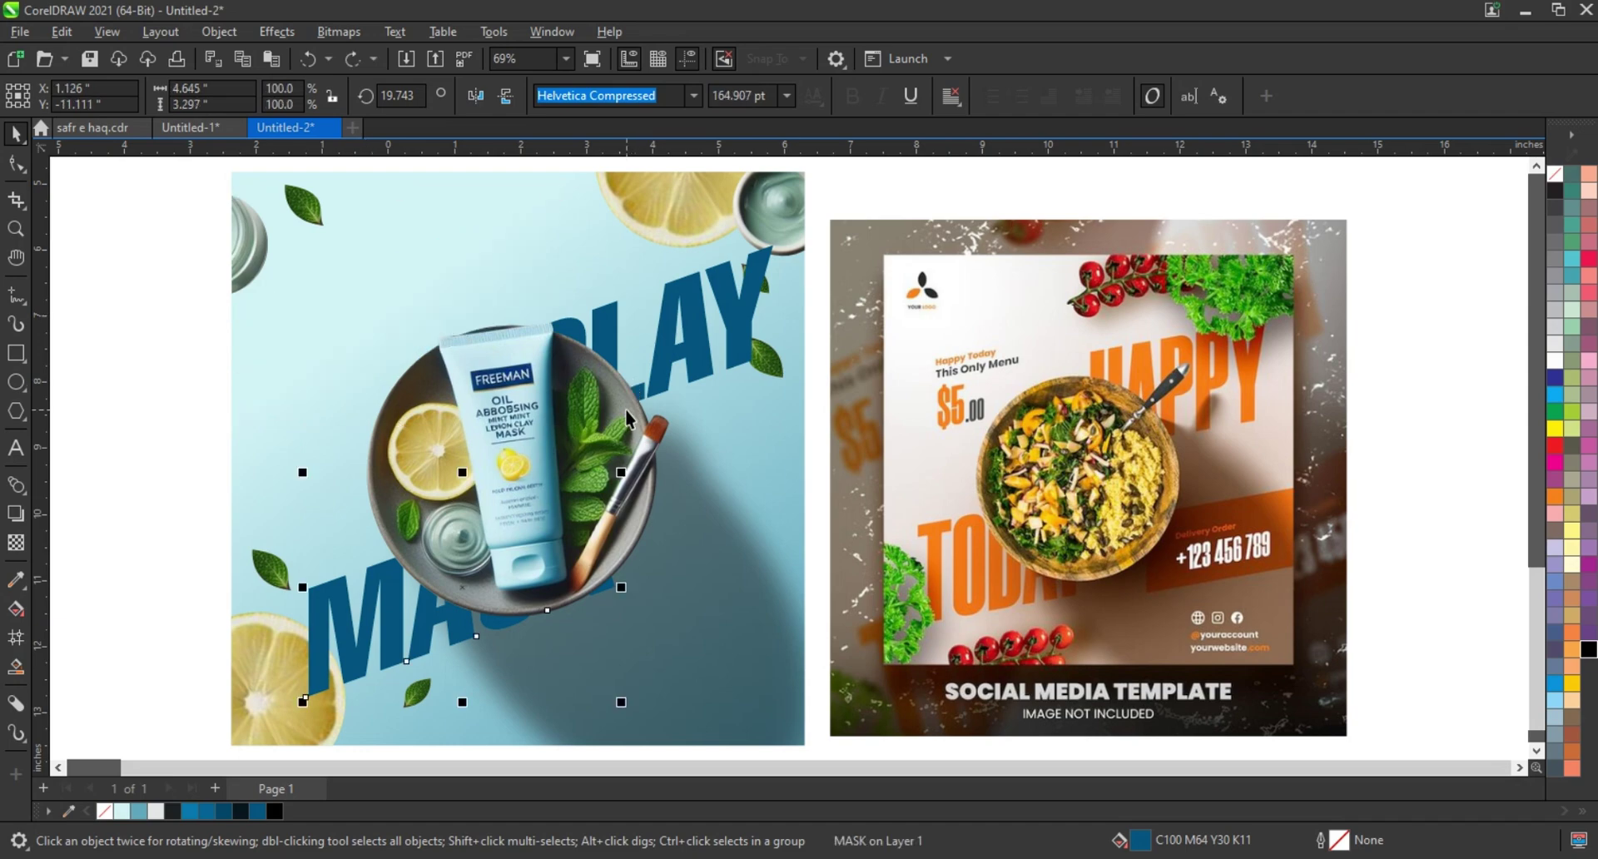
key("ctrl+shift+z")
key("ctrl+shift+z")
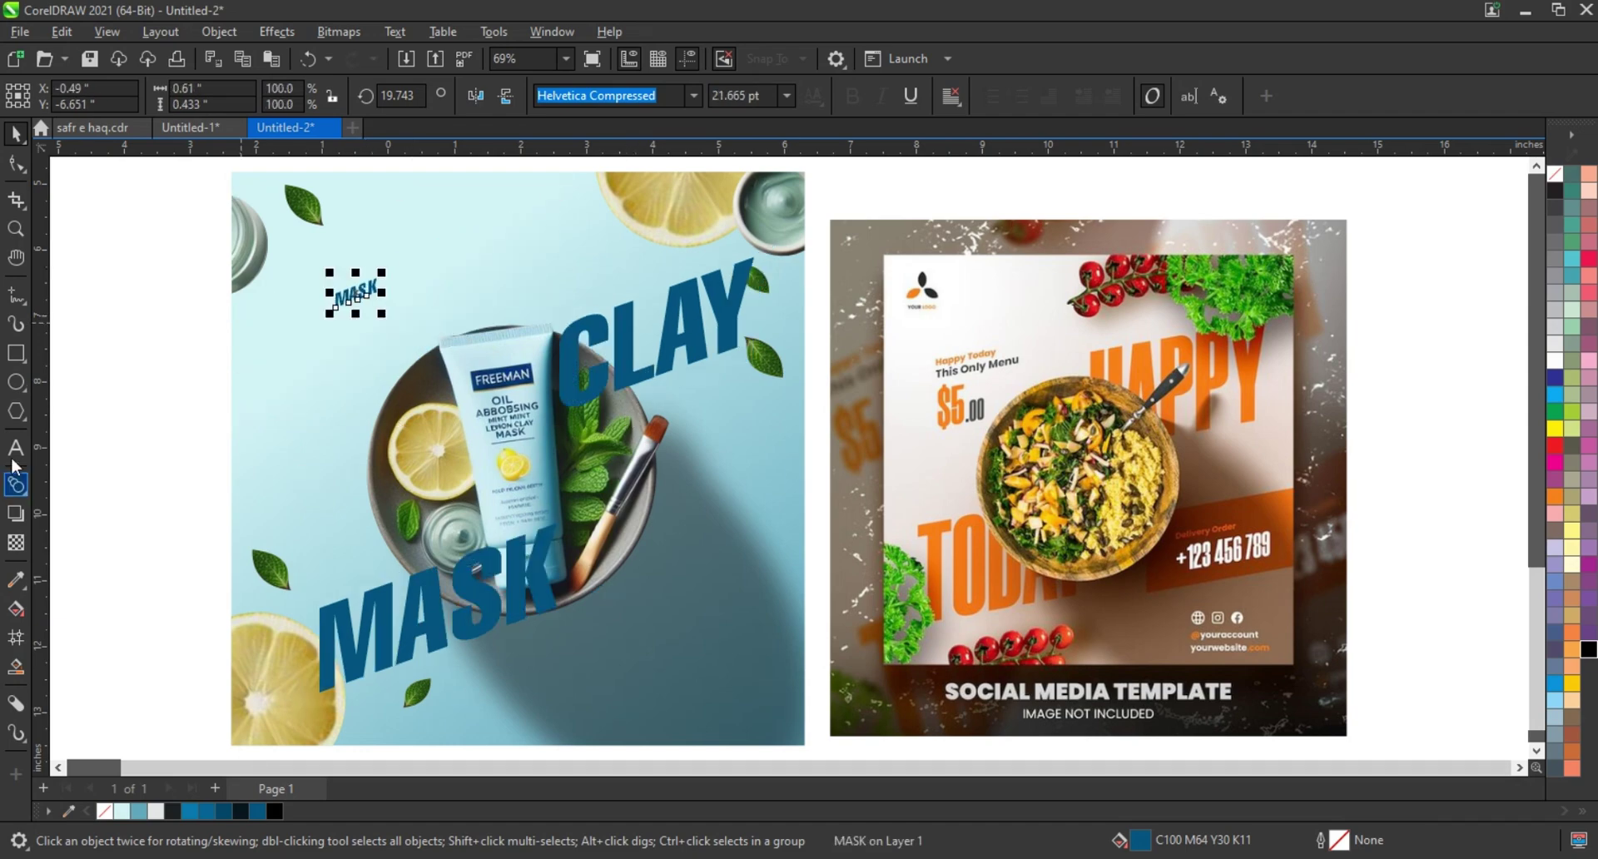
Retype the small copy as three lines: LEMON CLAY MASK, THIS ONLY PRODUCT, $50.00
left_click(16, 449)
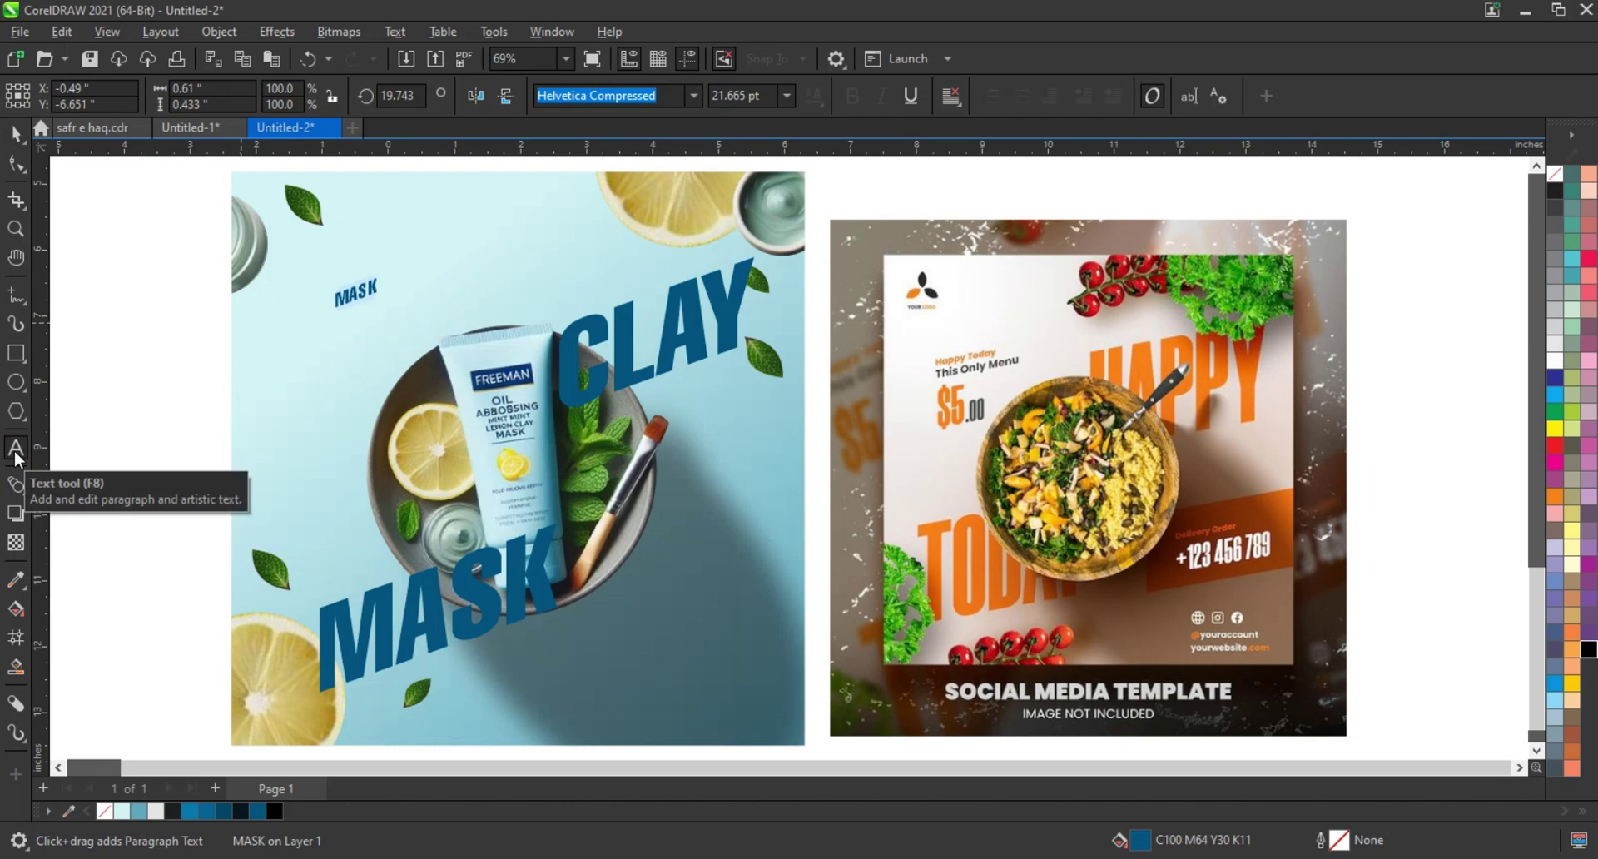
type("CL")
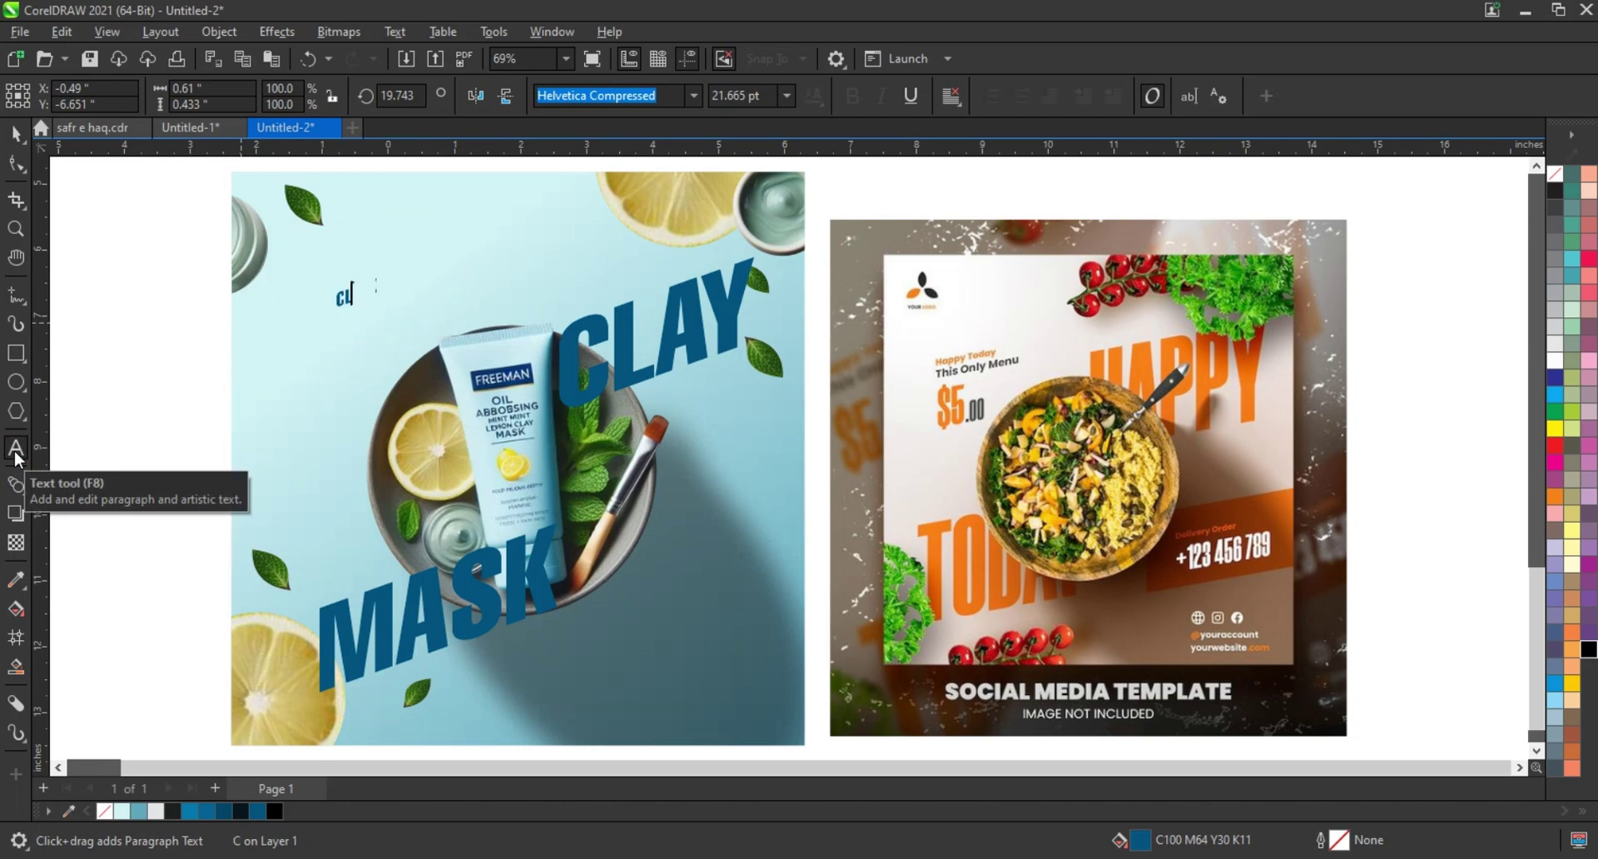
type("AY MASK")
key("Home")
type("LEMON")
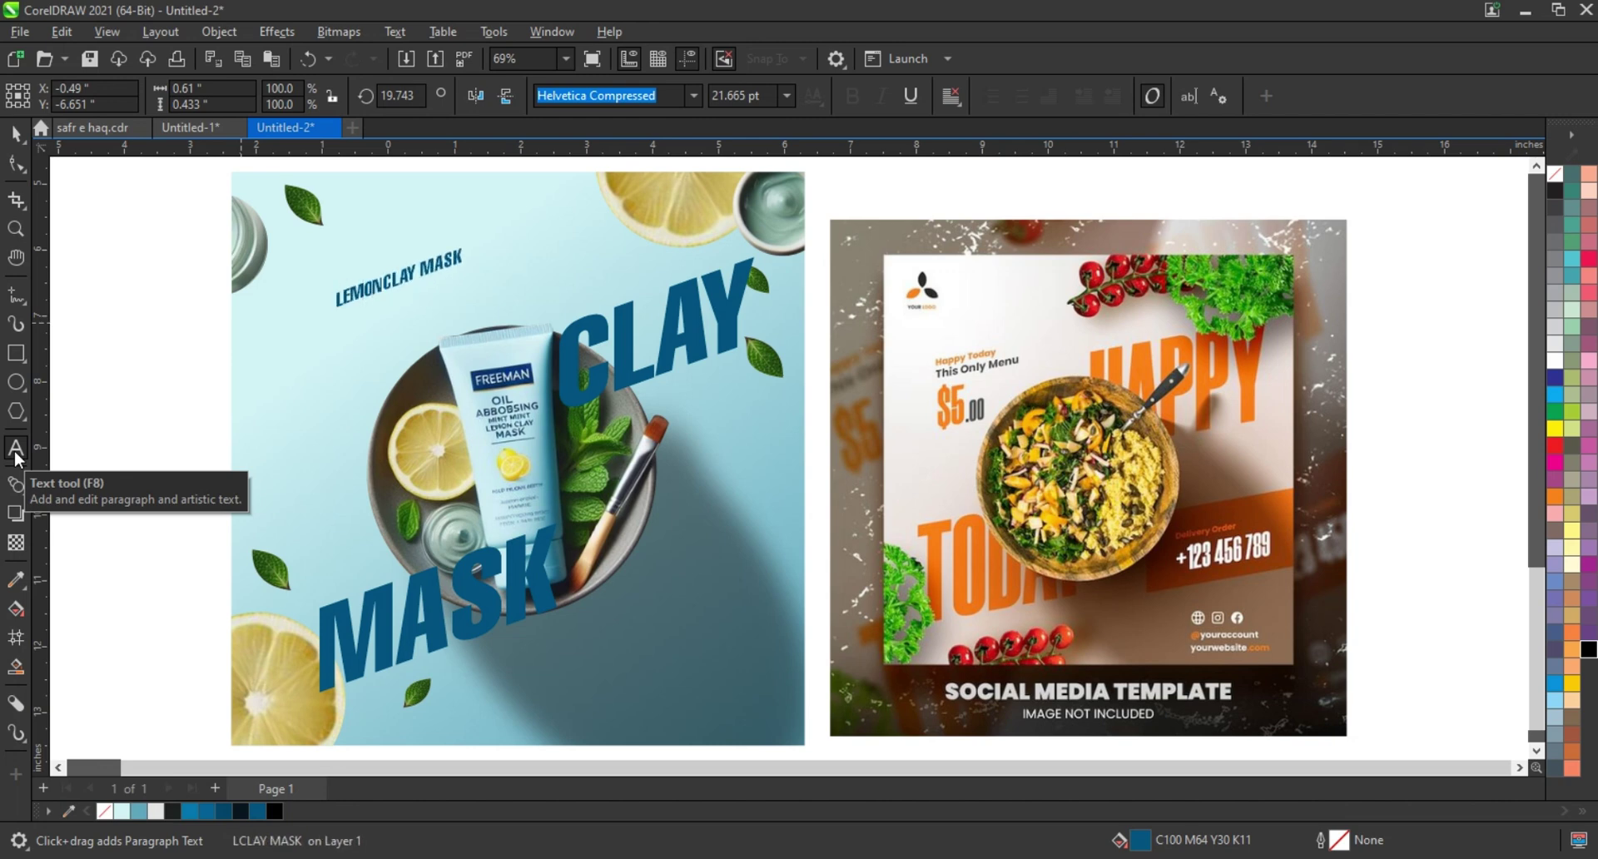
key("Return")
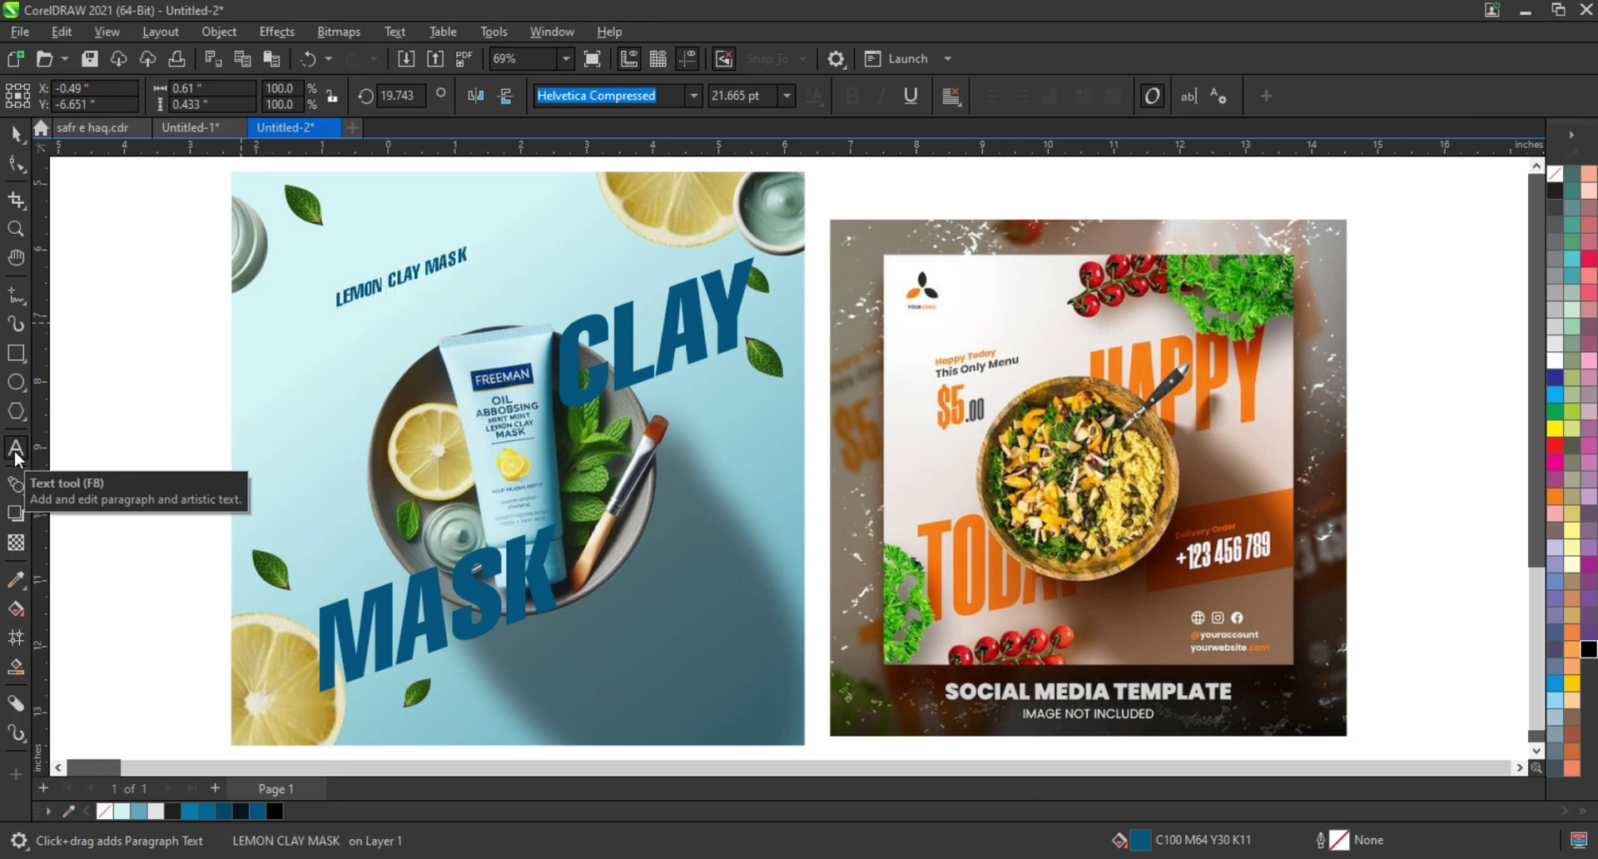
type("THISONLY PRO")
type("DUCT")
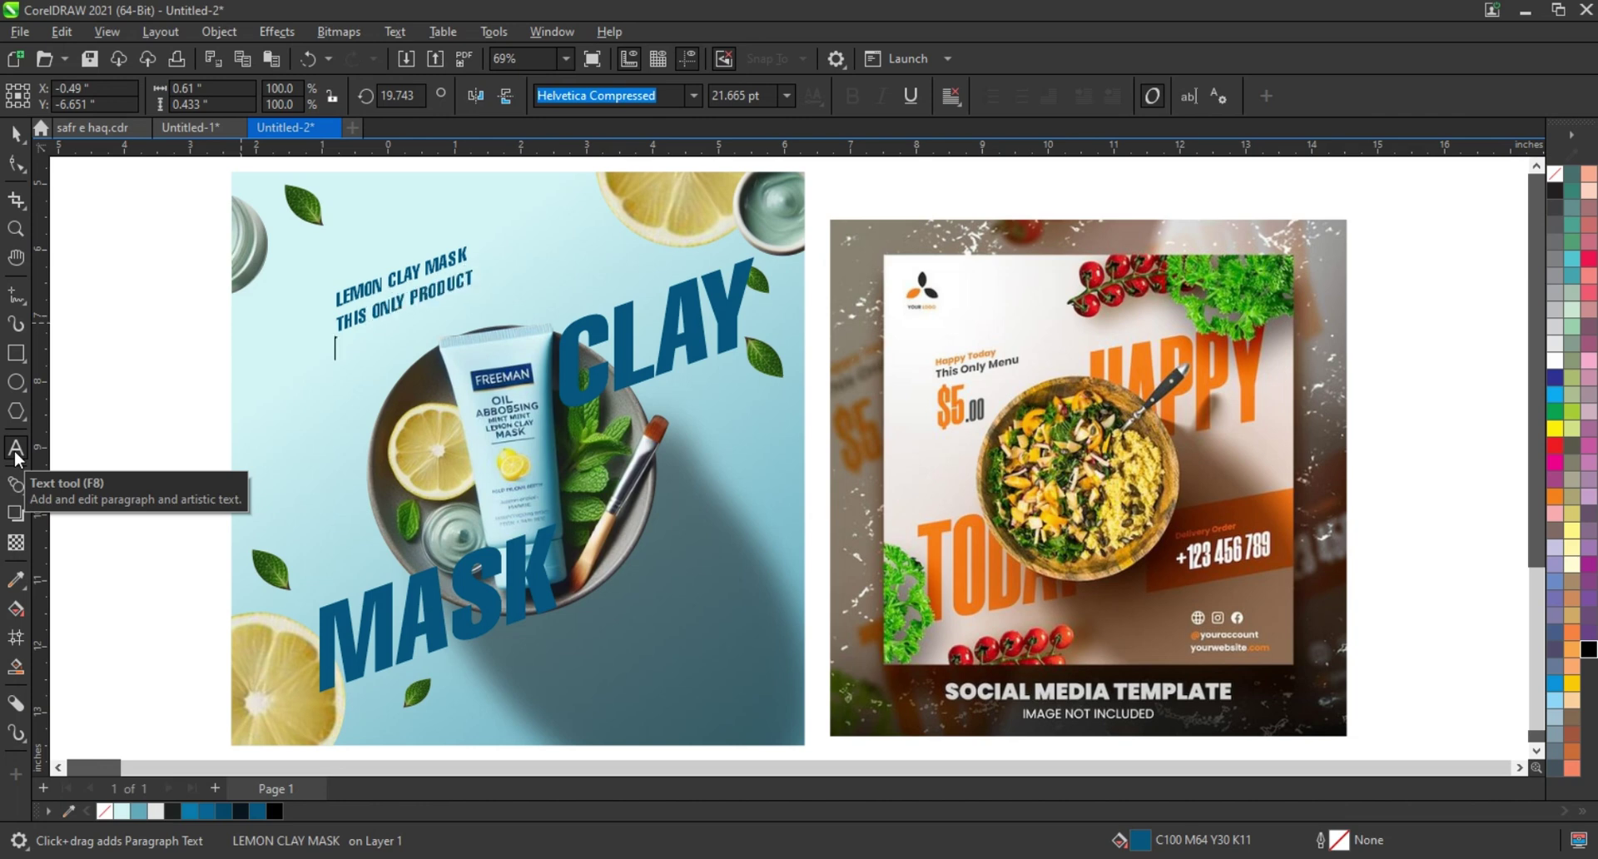
type("S")
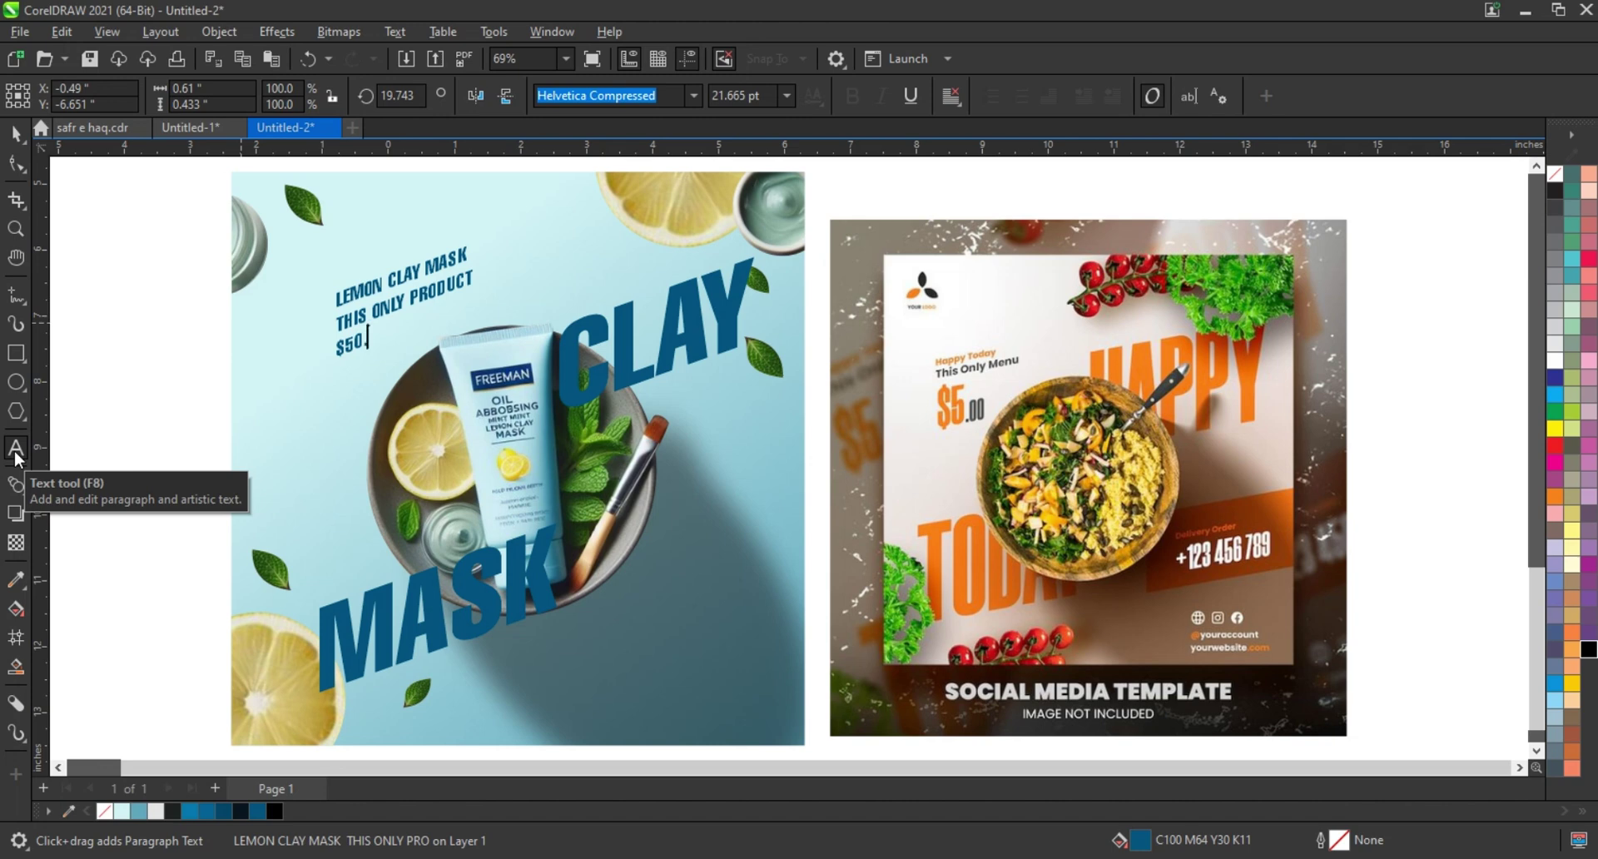
type("00")
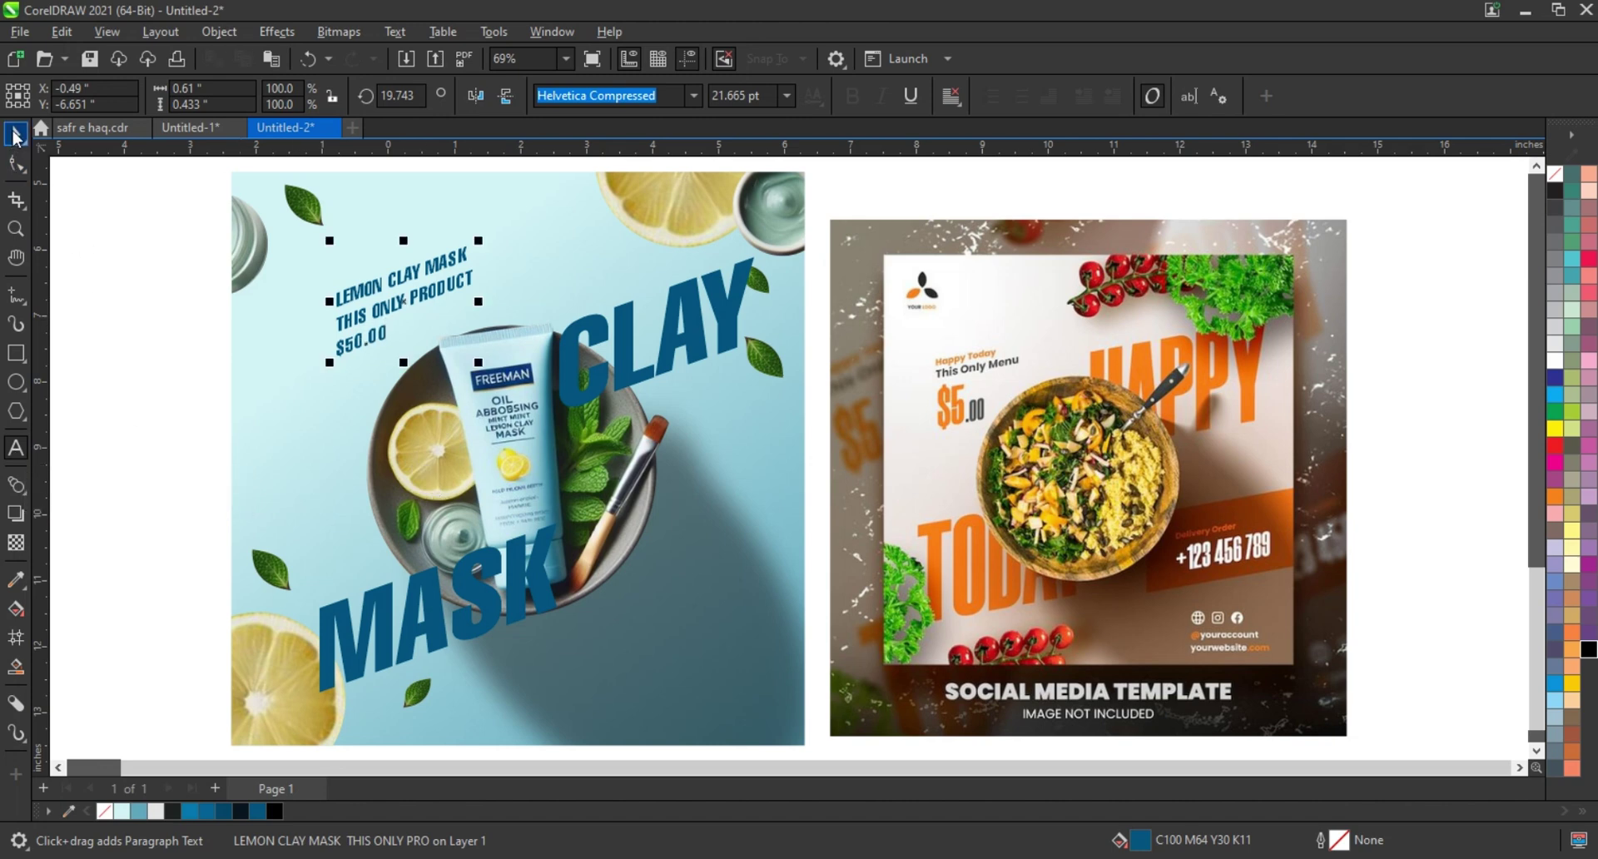
key("Escape")
key("ctrl+space")
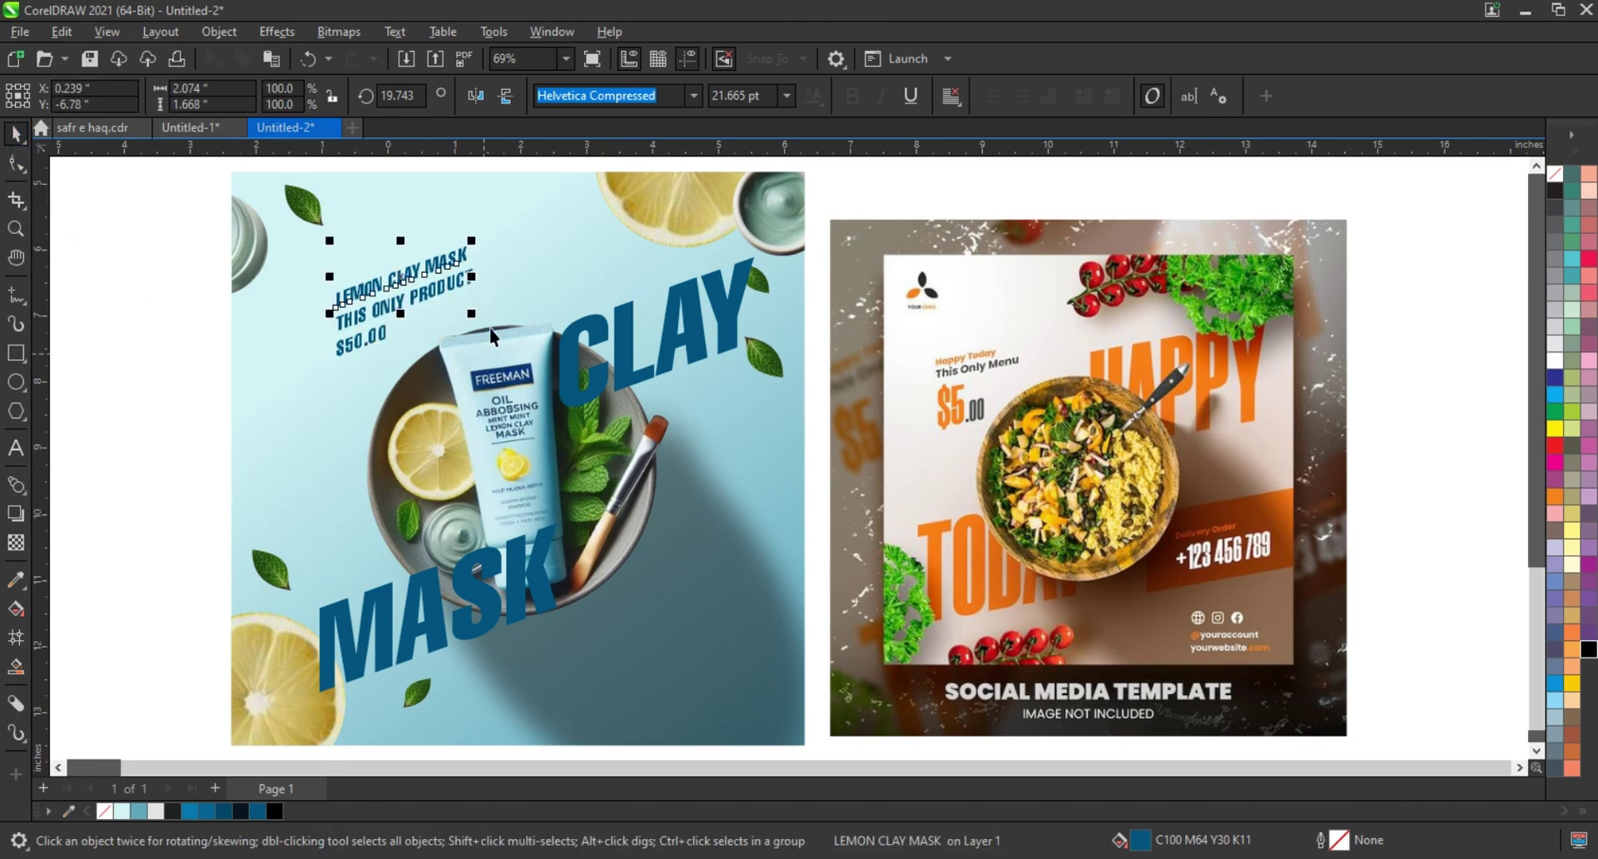
Break the tagline into separate lines, shrink LEMON CLAY MASK, and make THIS ONLY PRODUCT black
left_click(448, 287)
left_click(474, 256)
left_click_drag(472, 241, 454, 263)
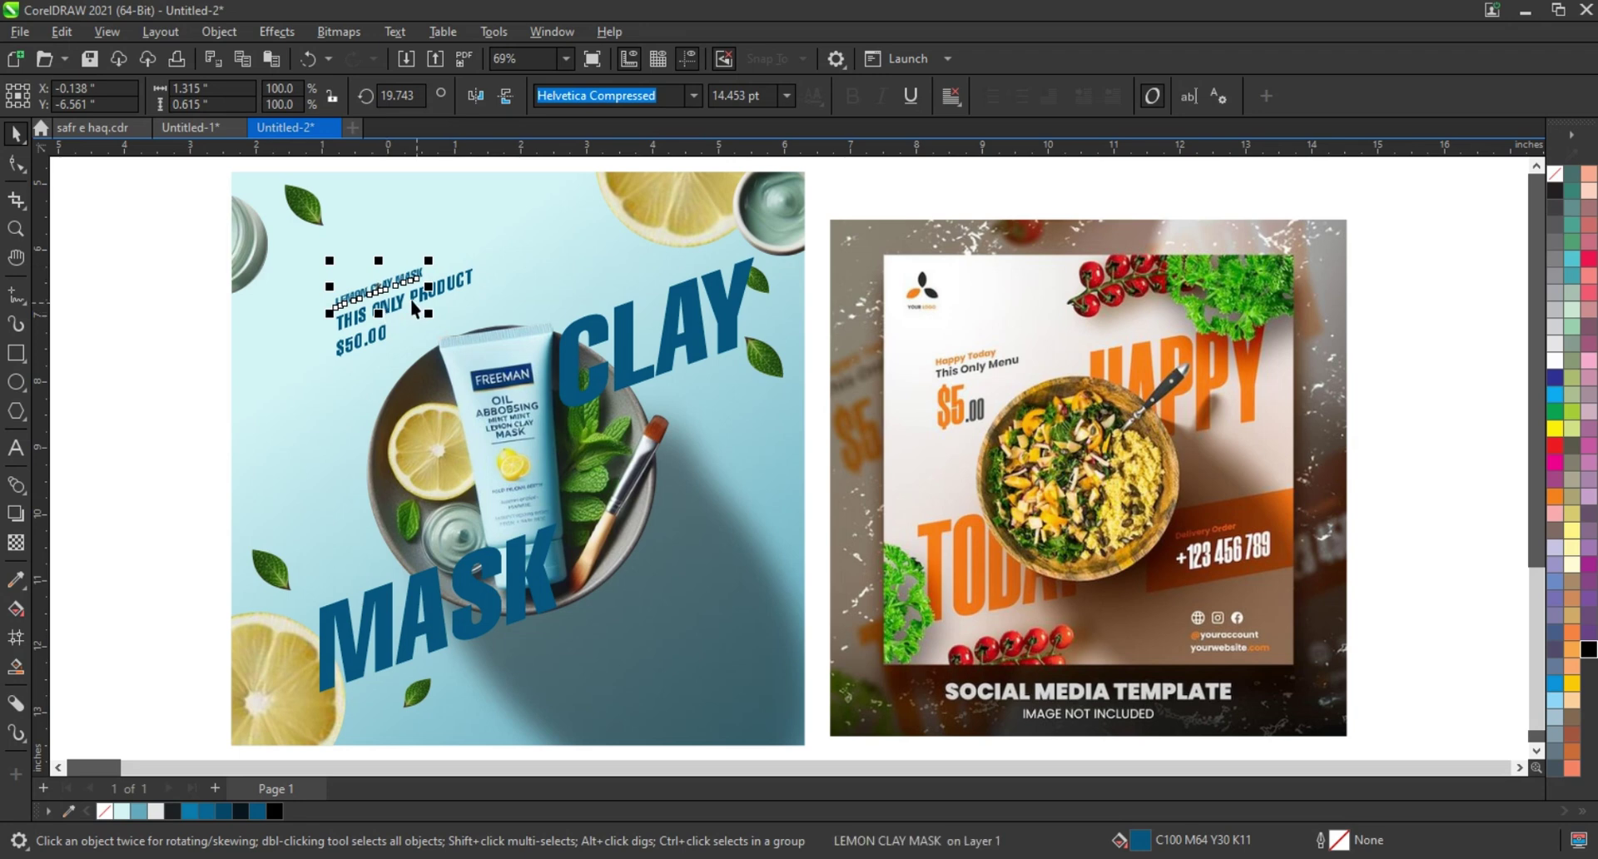
left_click(411, 298)
left_click(275, 811)
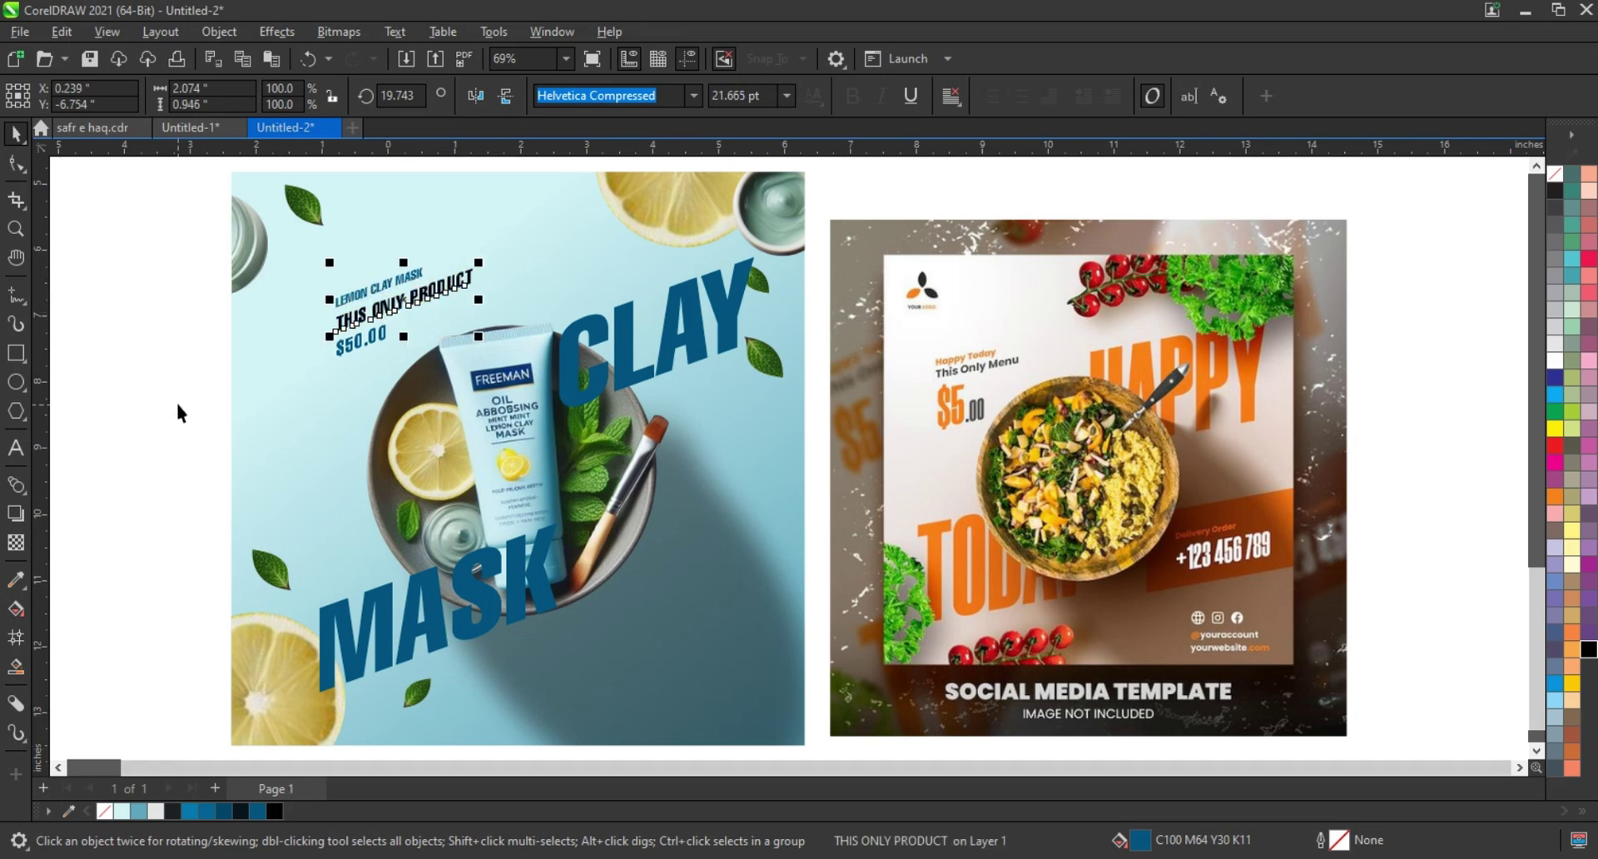
Place $50.00 below THIS ONLY PRODUCT and move the tagline block to the top left
left_click(359, 348)
left_click_drag(392, 322, 498, 273)
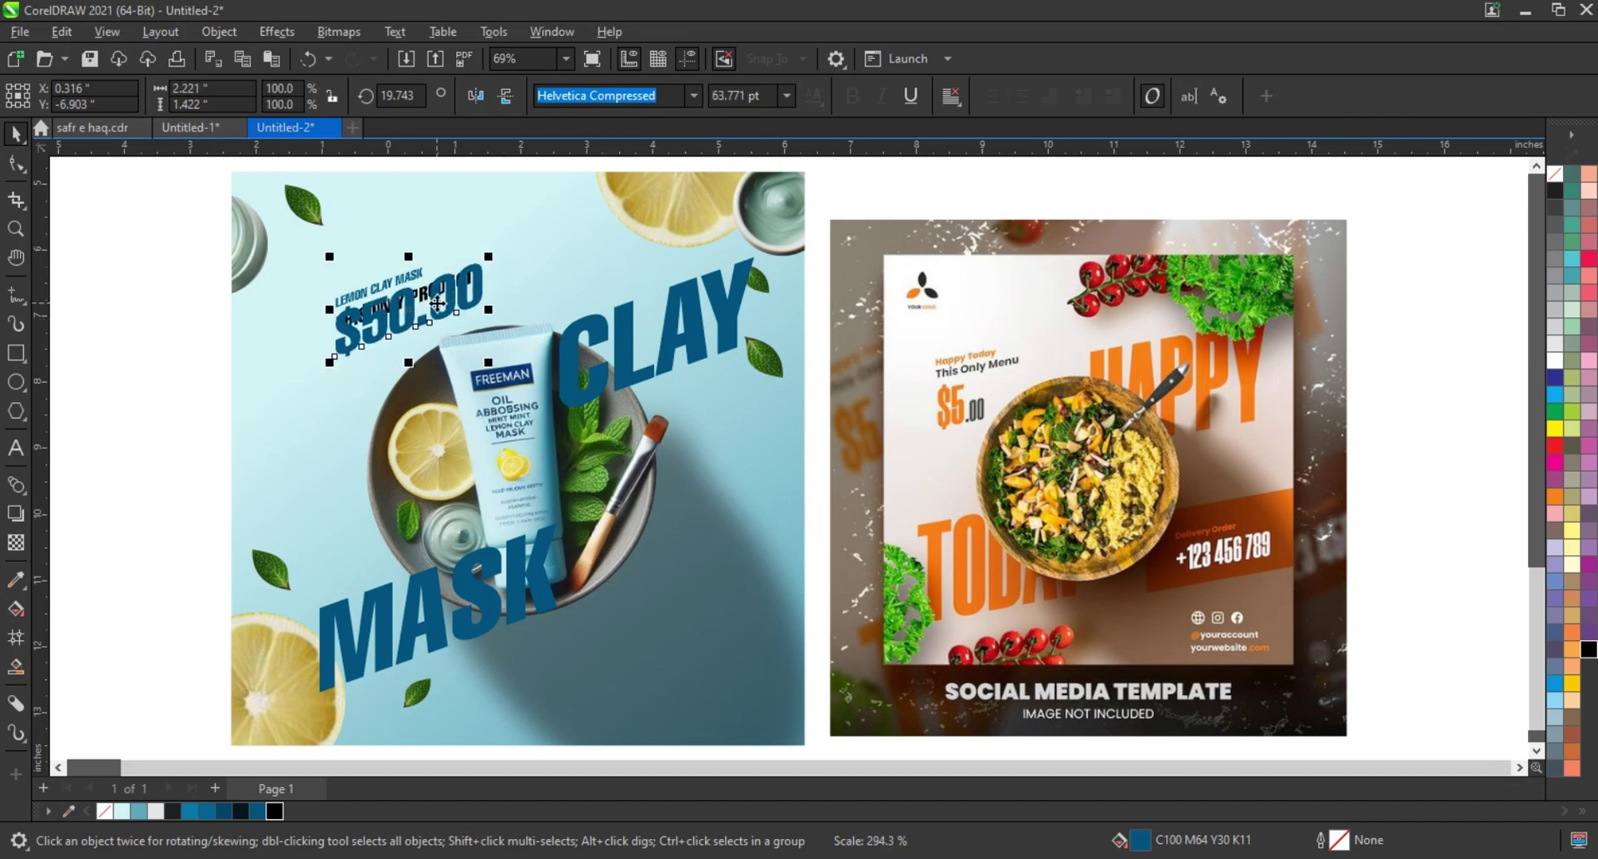
key("ctrl+z")
left_click_drag(438, 301, 438, 331)
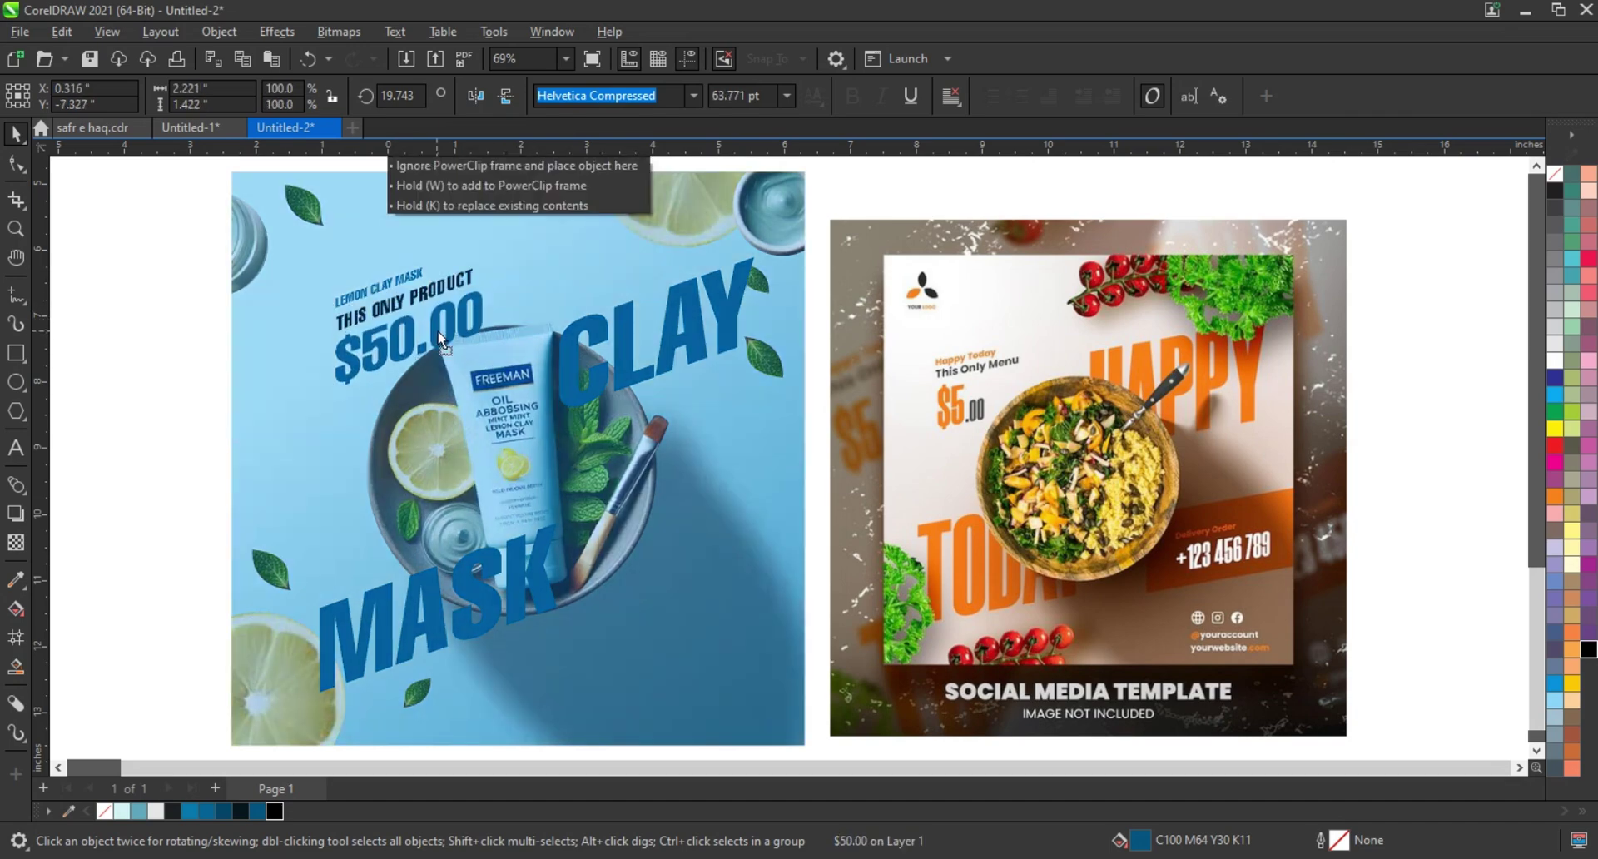
left_click_drag(177, 233, 532, 389)
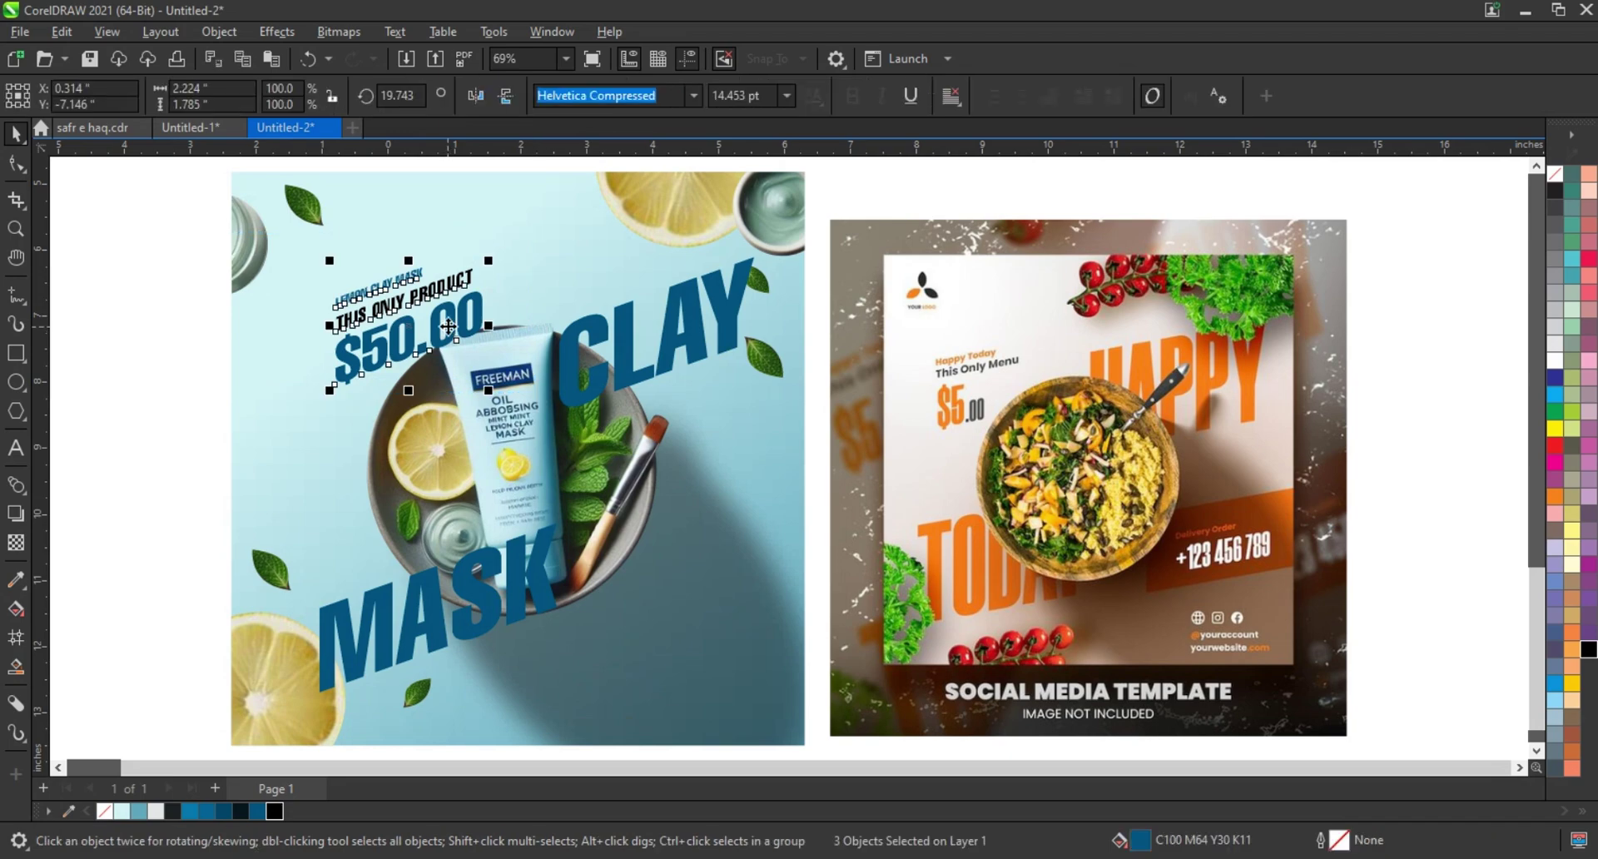
mouse_move(486, 283)
left_mouse_down()
mouse_move(470, 253)
mouse_move(485, 222)
left_mouse_up()
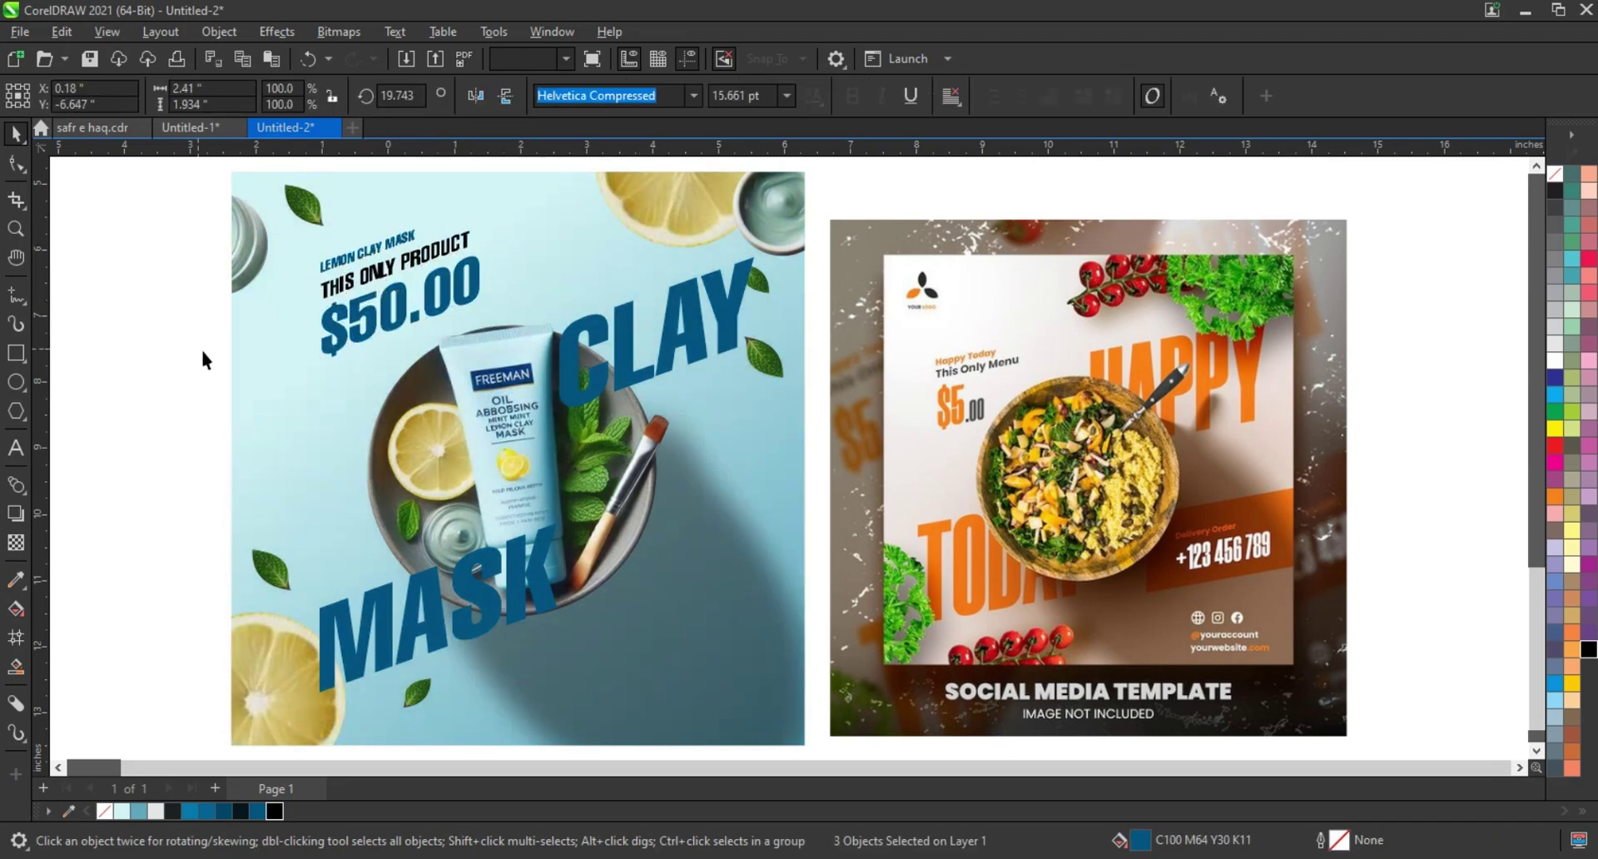
Color the $50.00 price, CLAY, MASK and LEMON CLAY MASK lighter blue
left_click(387, 357)
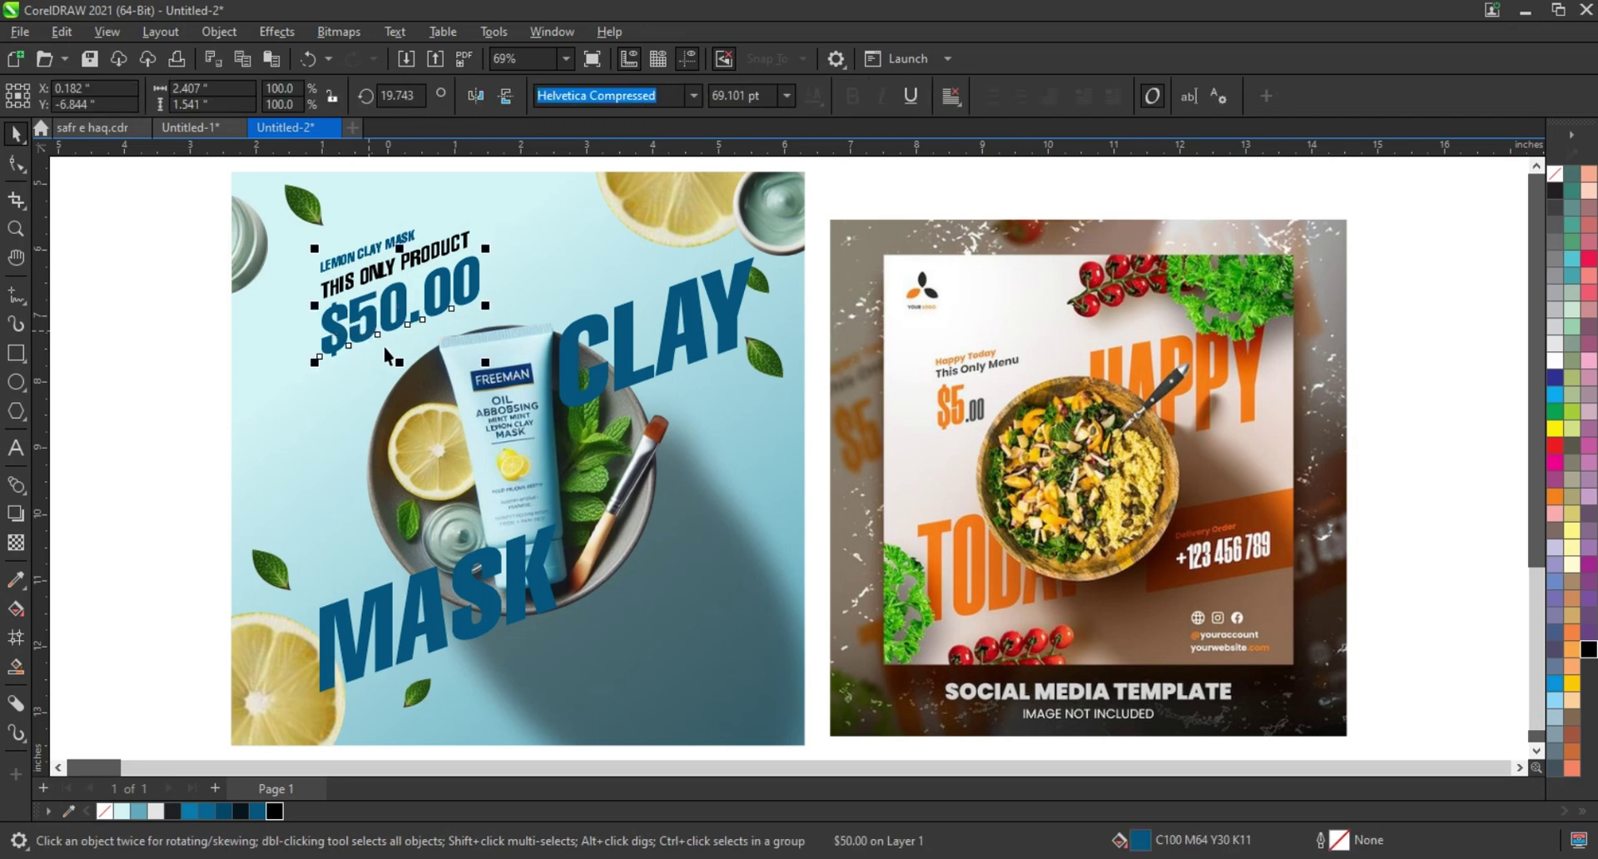
left_click(191, 812)
left_click(583, 384)
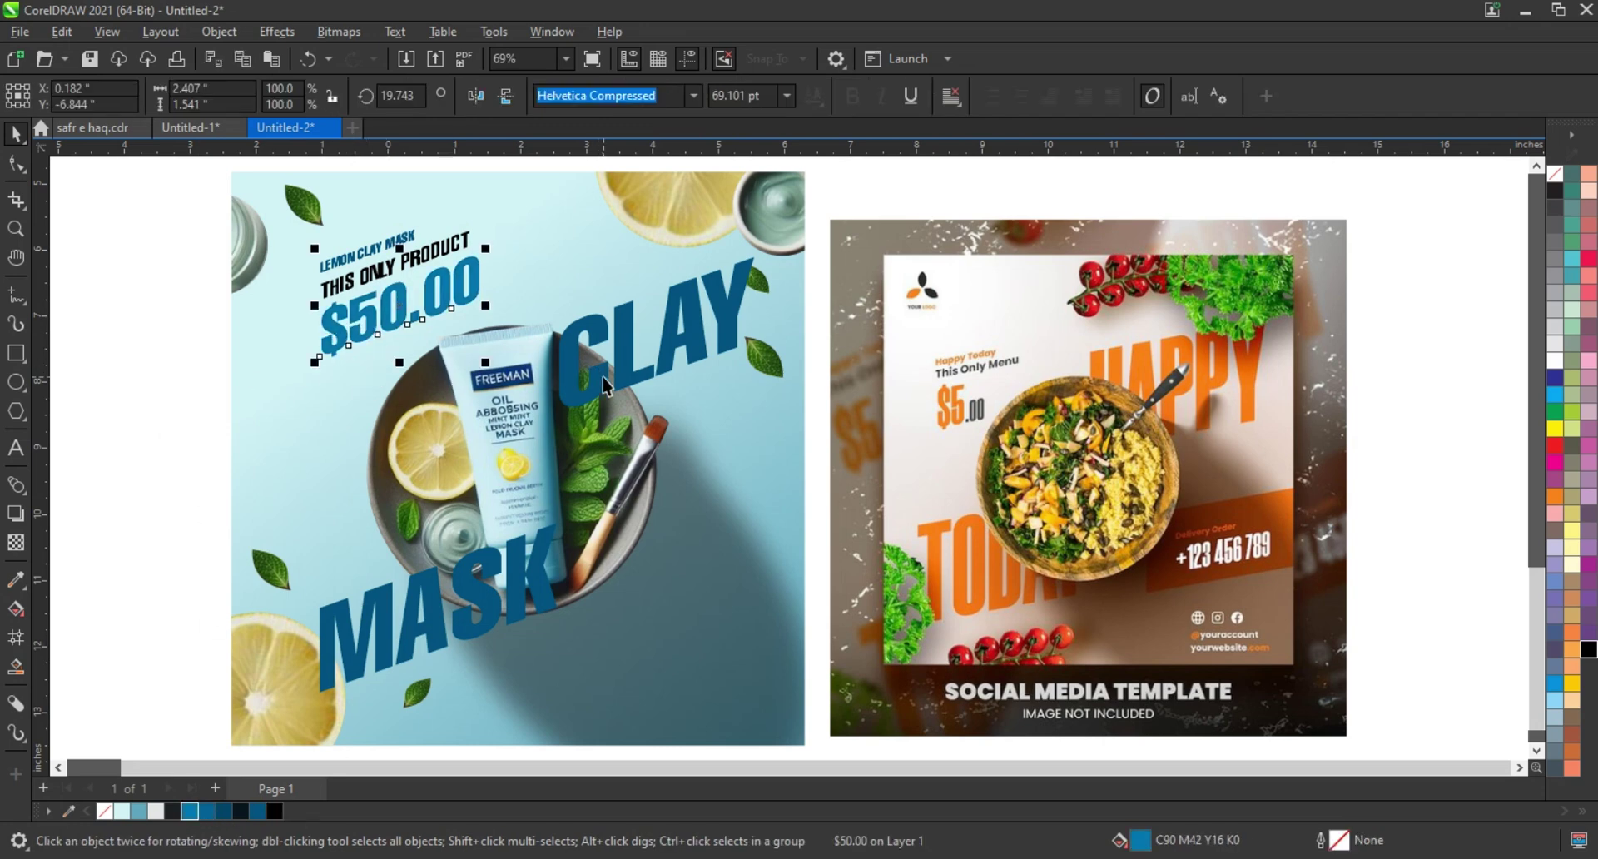
left_click(410, 639, "shift")
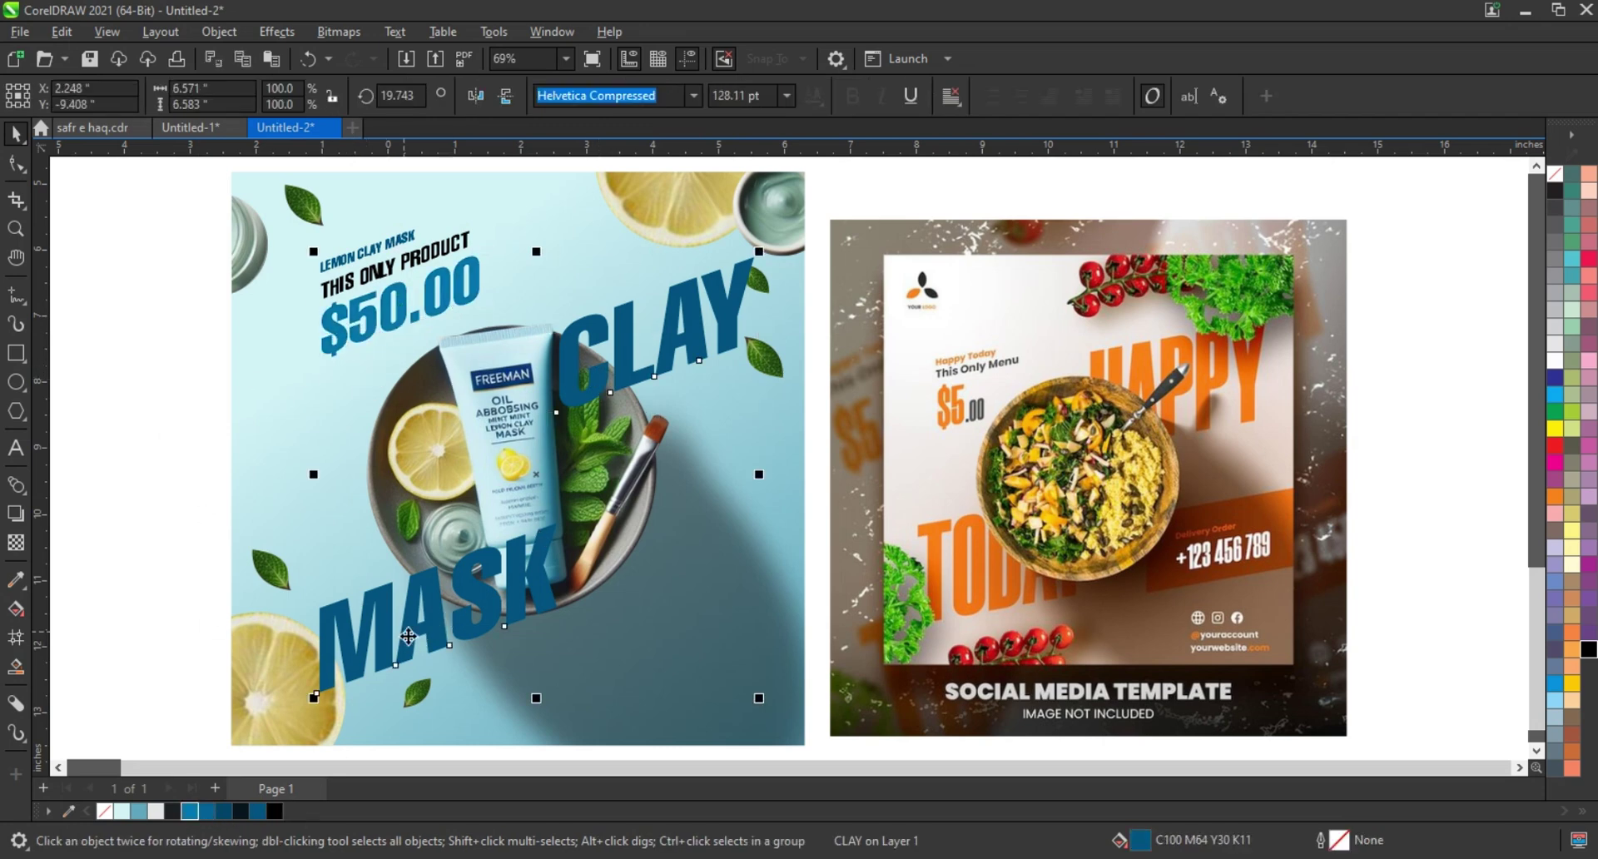
left_click(191, 811)
left_click(374, 249)
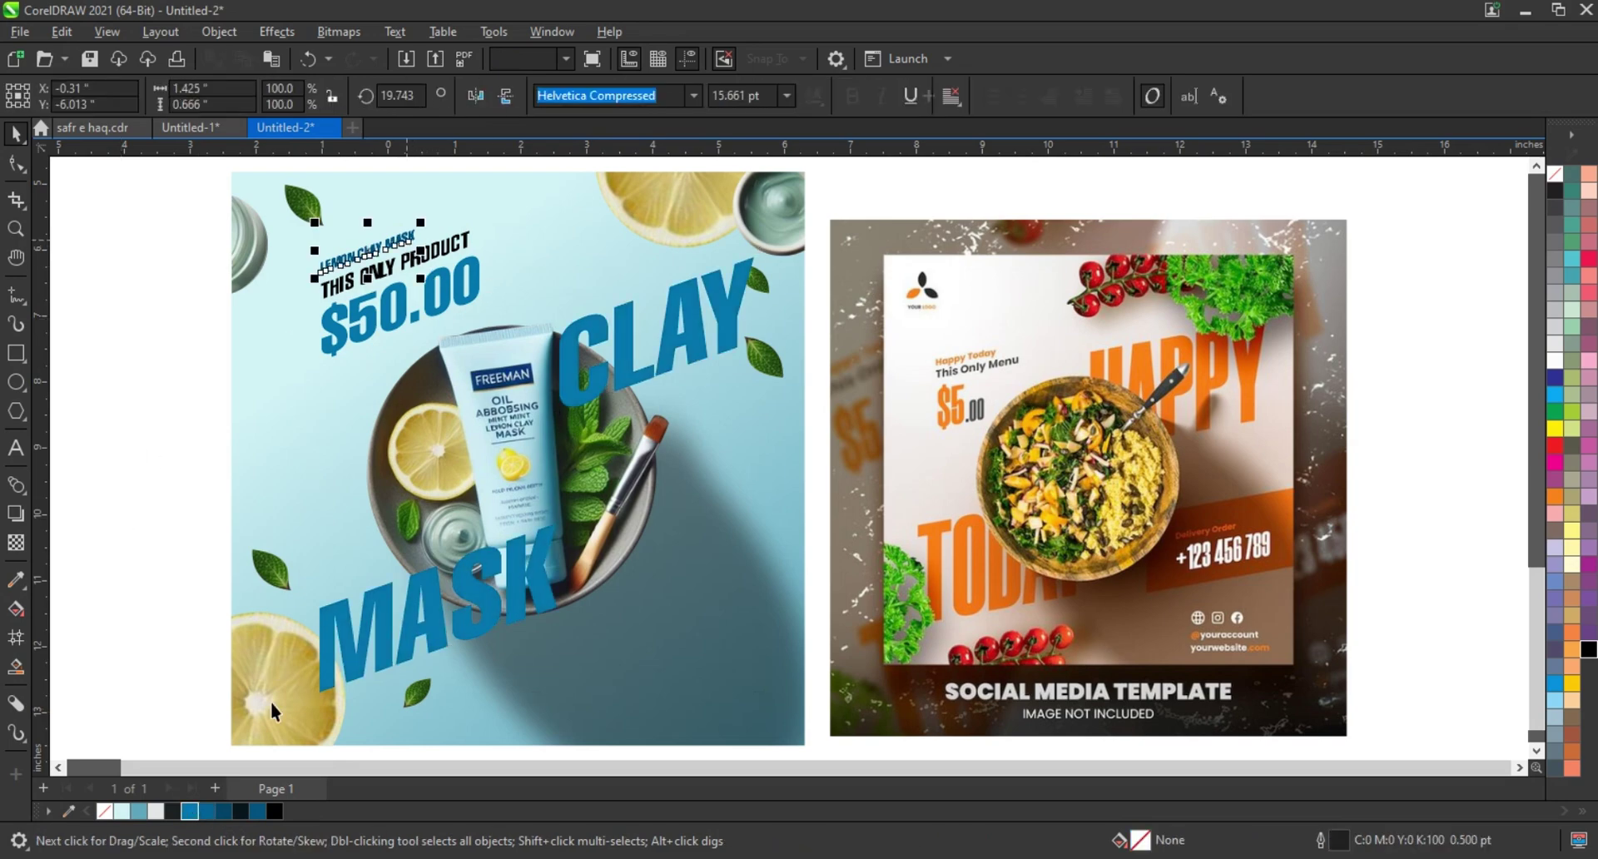
left_click(191, 812)
left_click(150, 708)
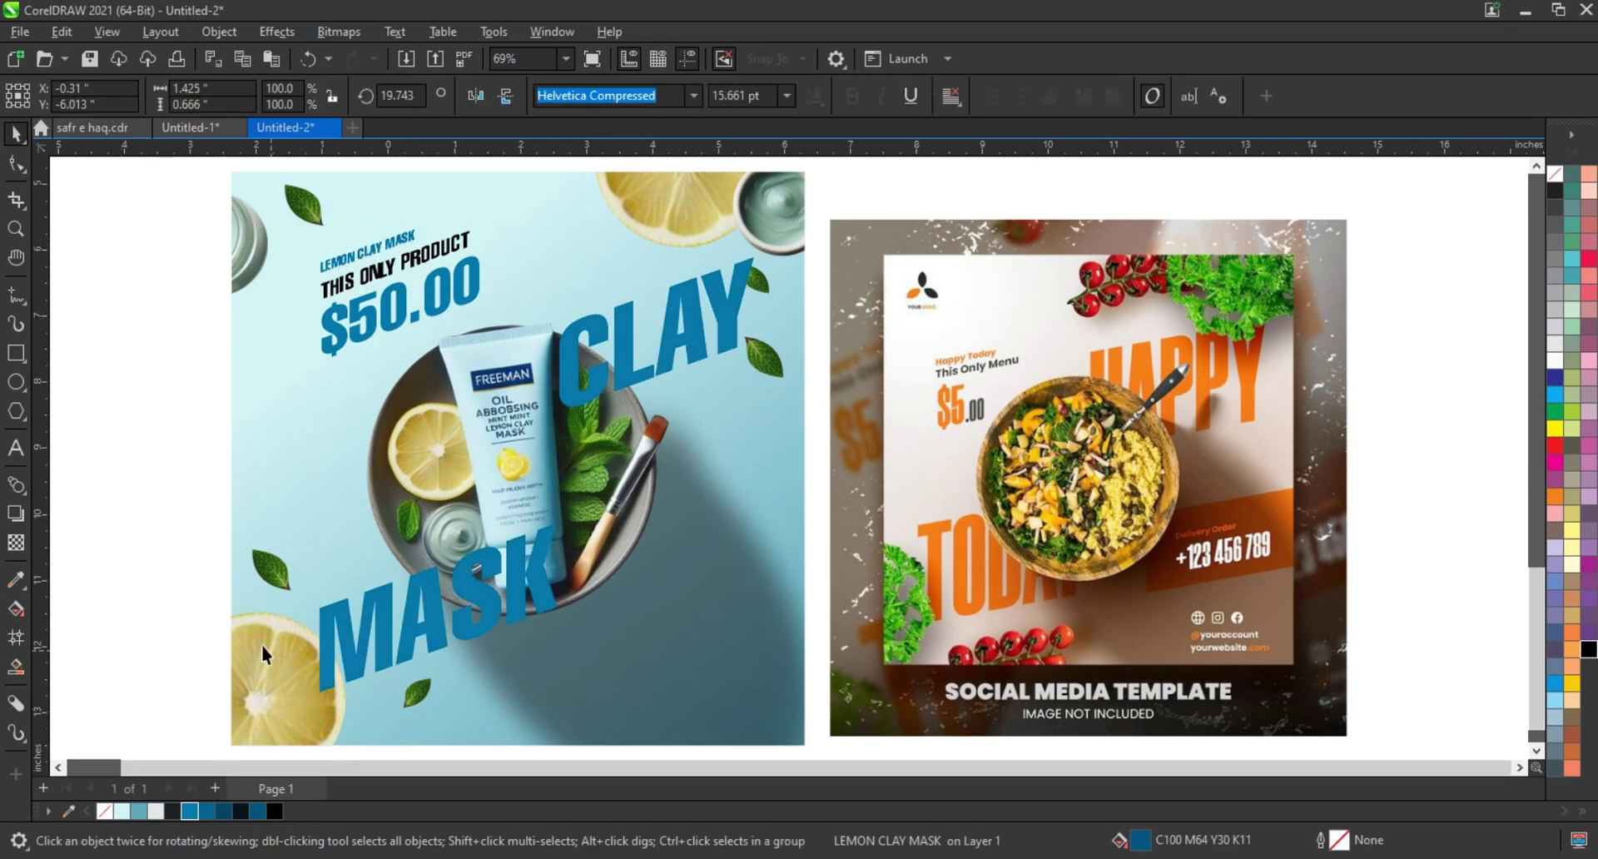
Draw a rectangle near MASK, slant it by raising its right edge, and move it right
left_click(15, 352)
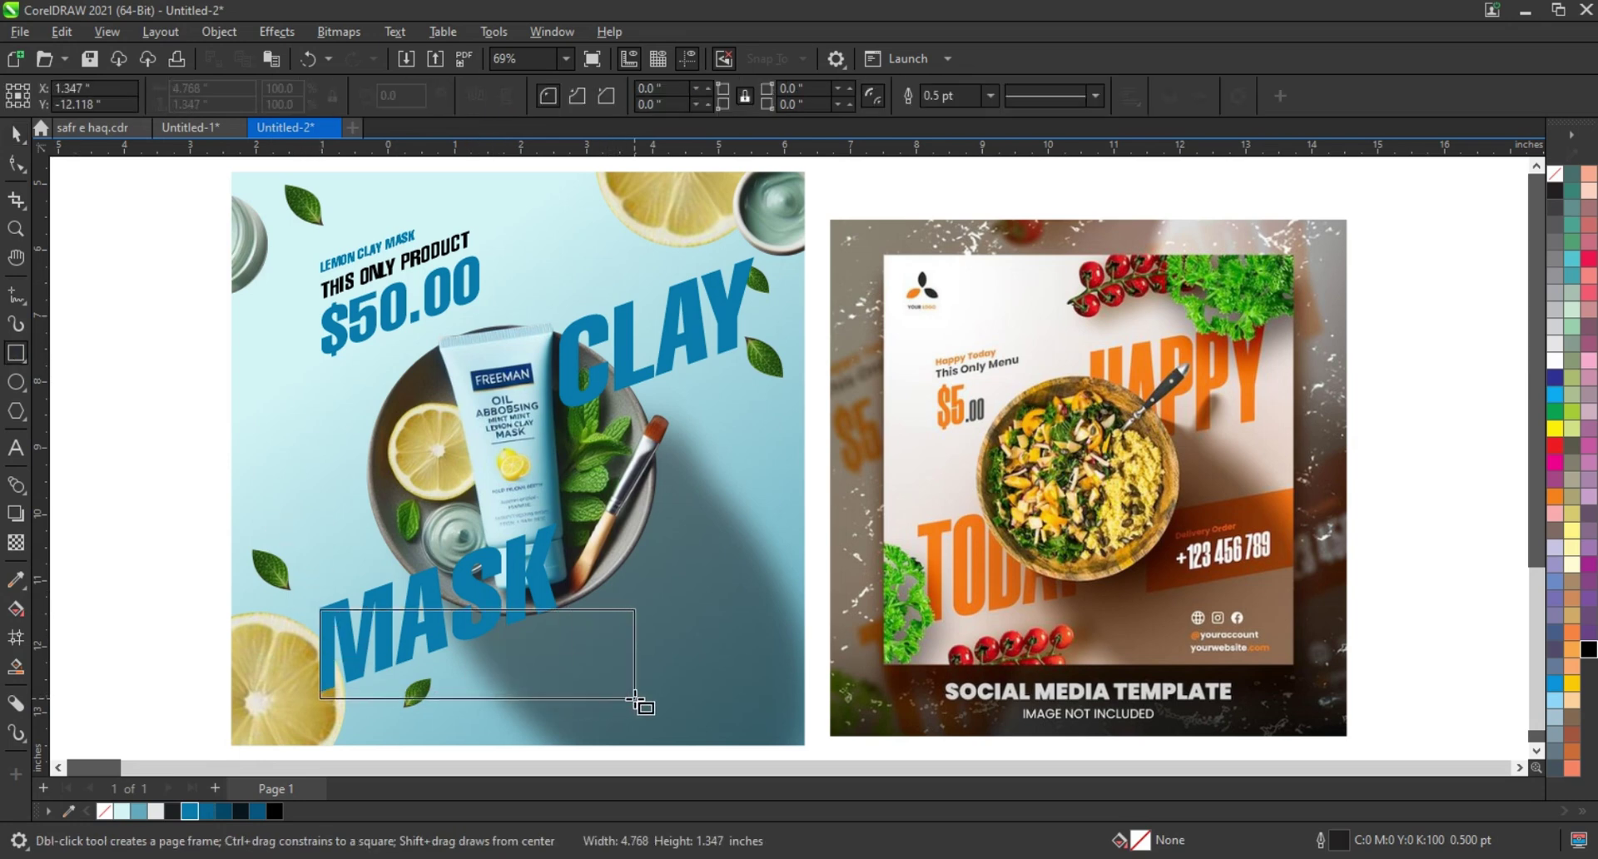
left_click_drag(471, 684, 639, 703)
left_click(15, 133)
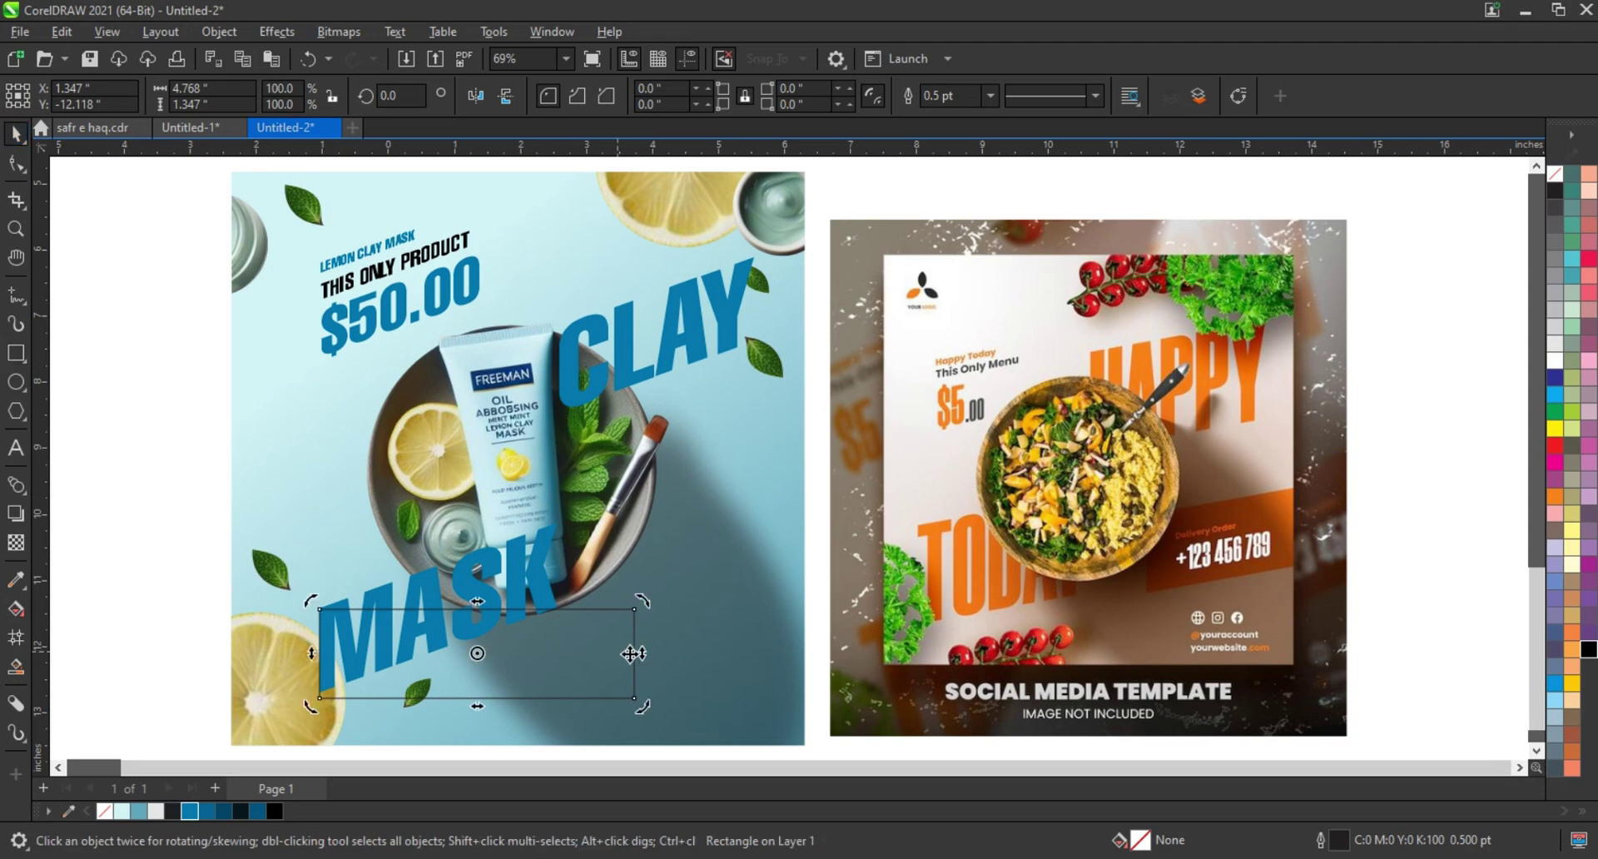
left_click_drag(642, 638, 633, 542)
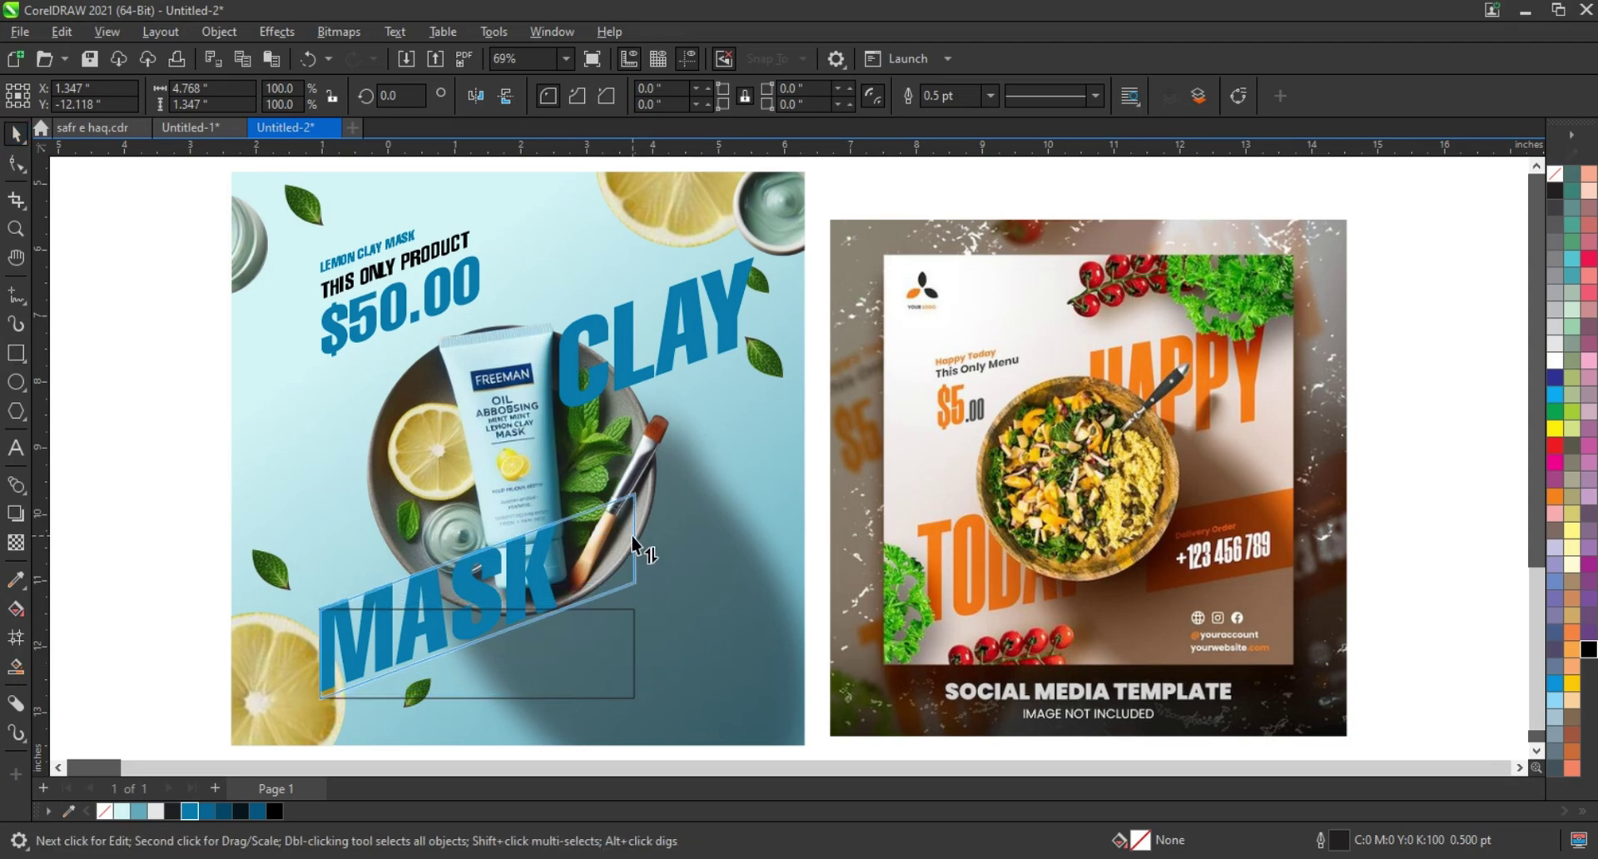
left_click_drag(634, 590, 867, 527)
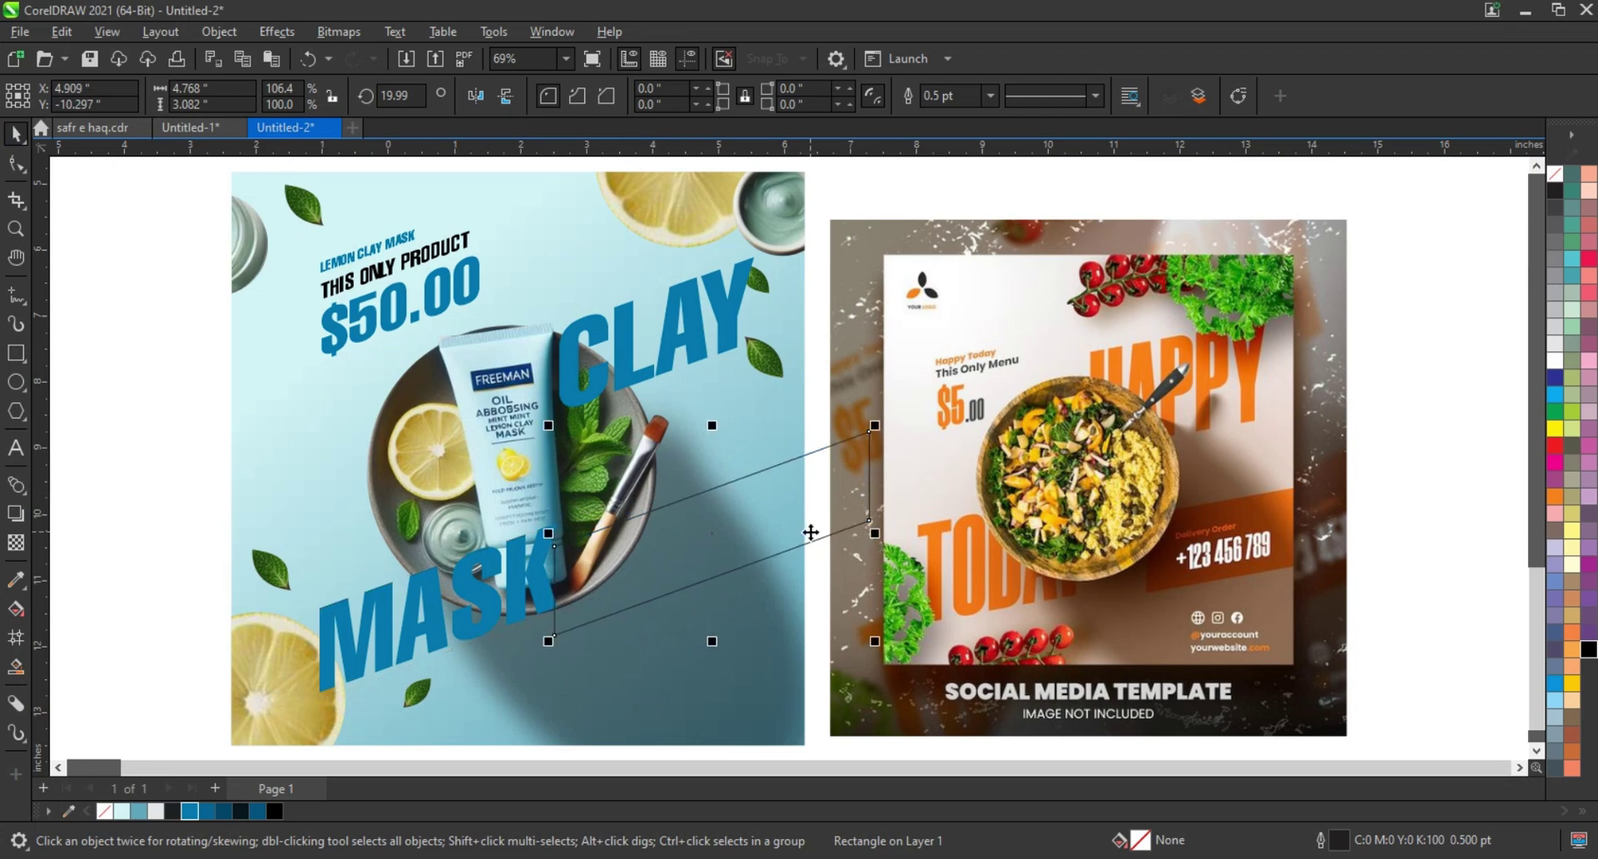
Fill the slanted bar blue, remove its outline, and select it together with MASK
left_click(189, 811)
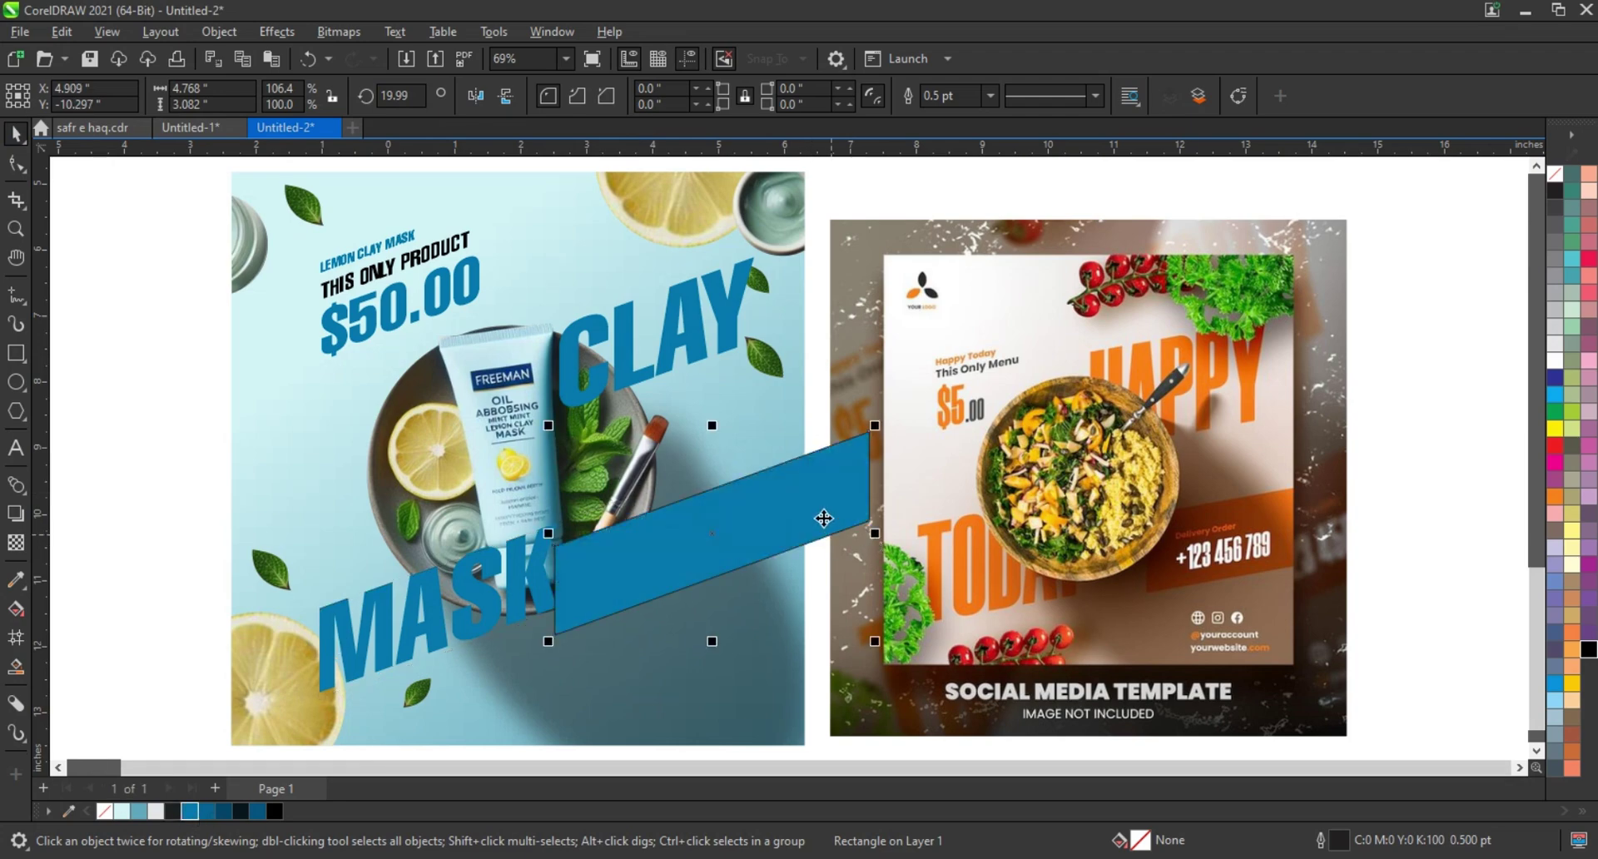
left_click_drag(845, 510, 868, 508)
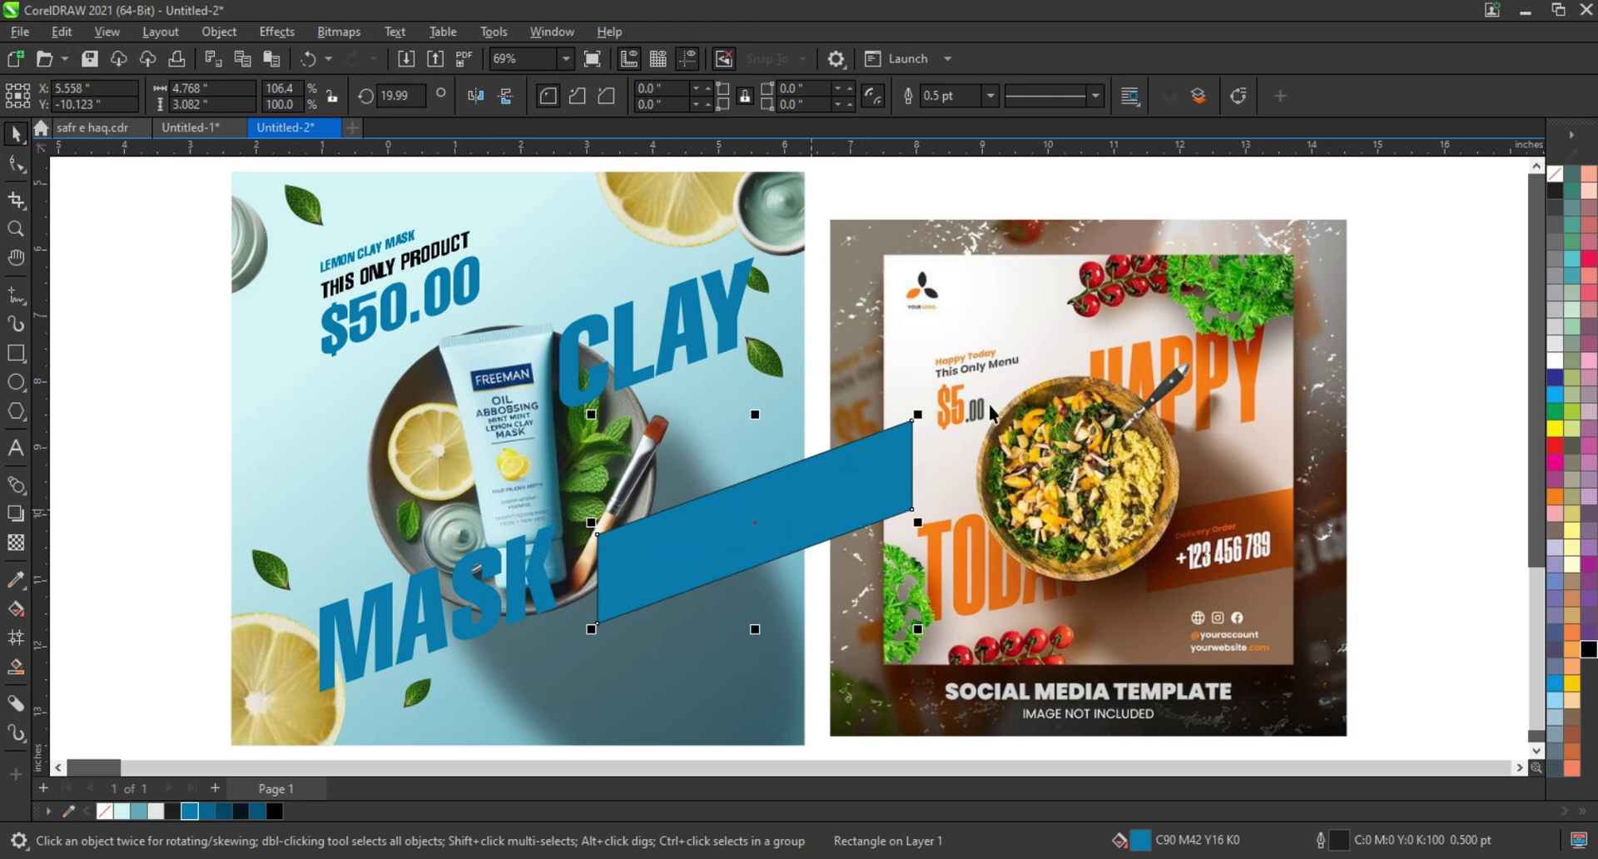
right_click(1552, 183)
left_click(1536, 185)
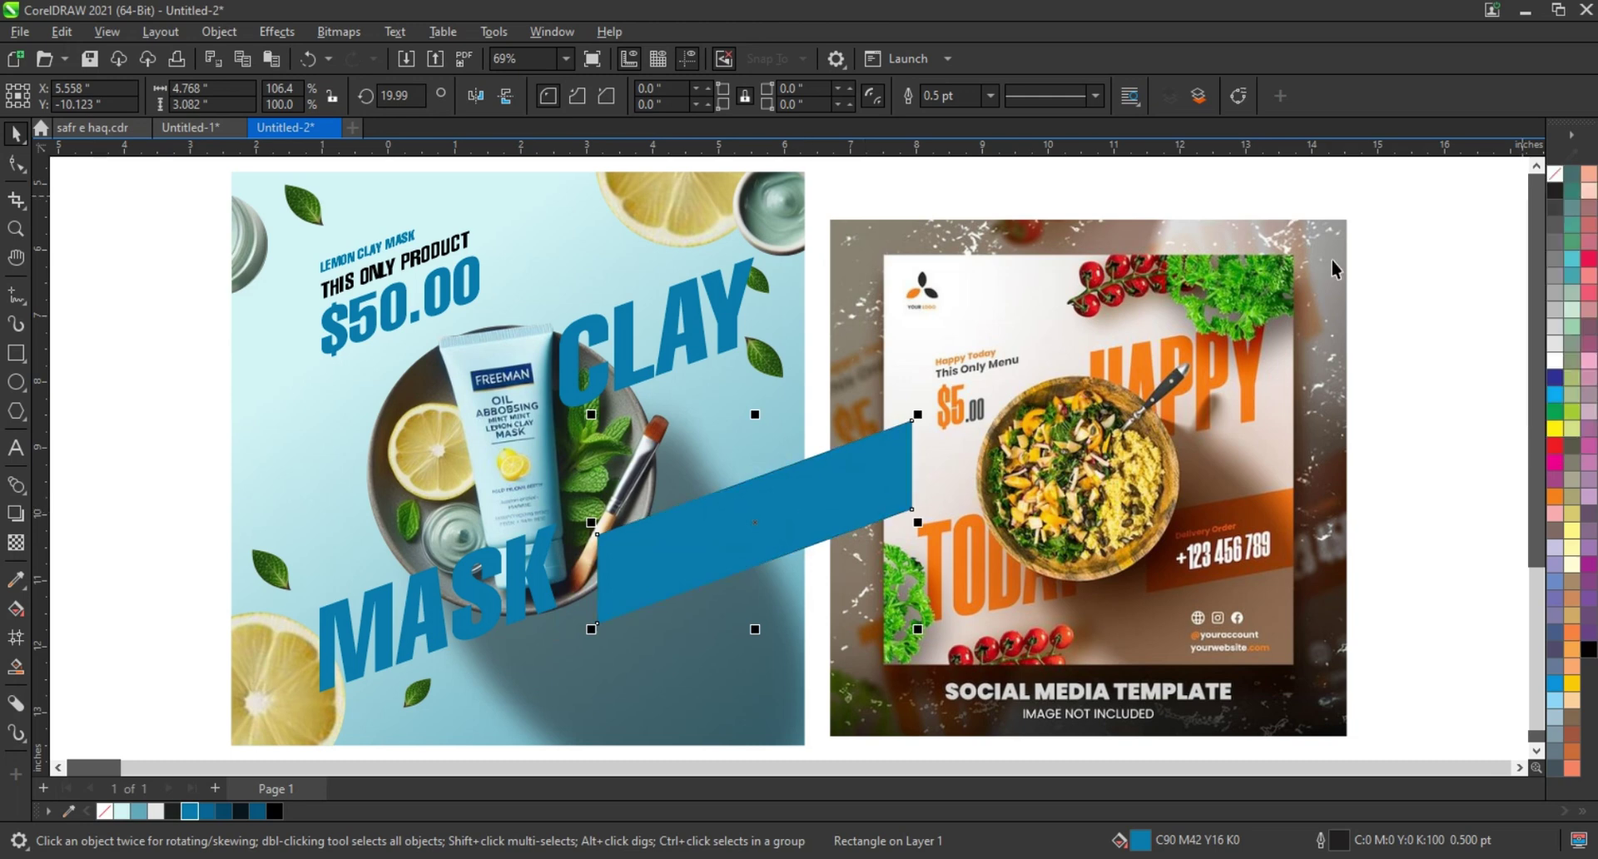
left_click(442, 620, "shift")
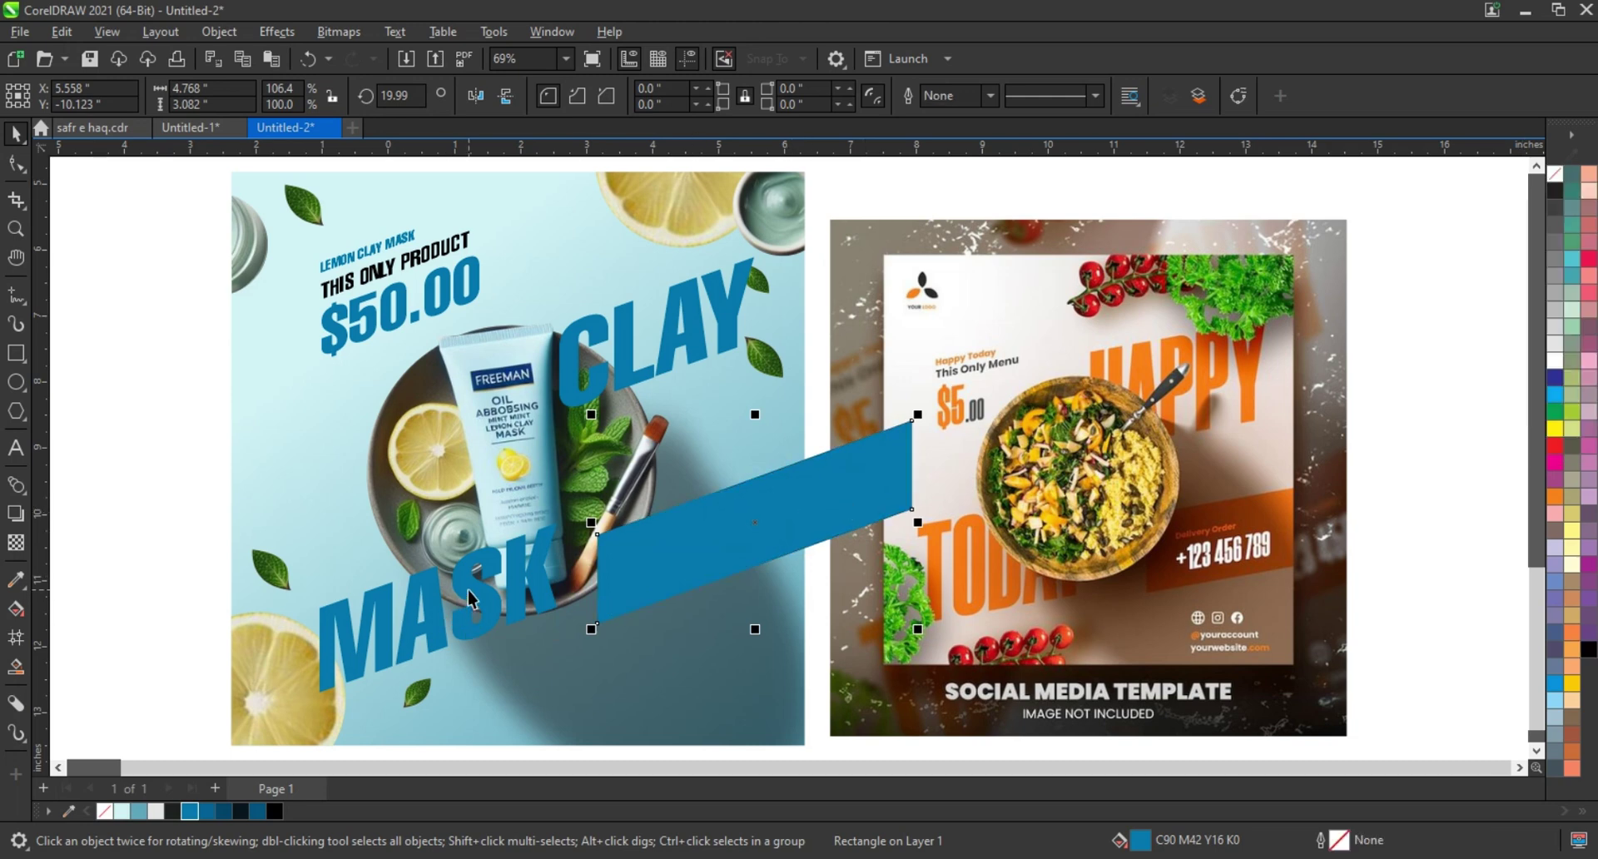
right_click(696, 339)
PowerClip the blue bar and MASK into the clay-mask artwork, then select MASK and CLAY inside it
left_click(749, 562)
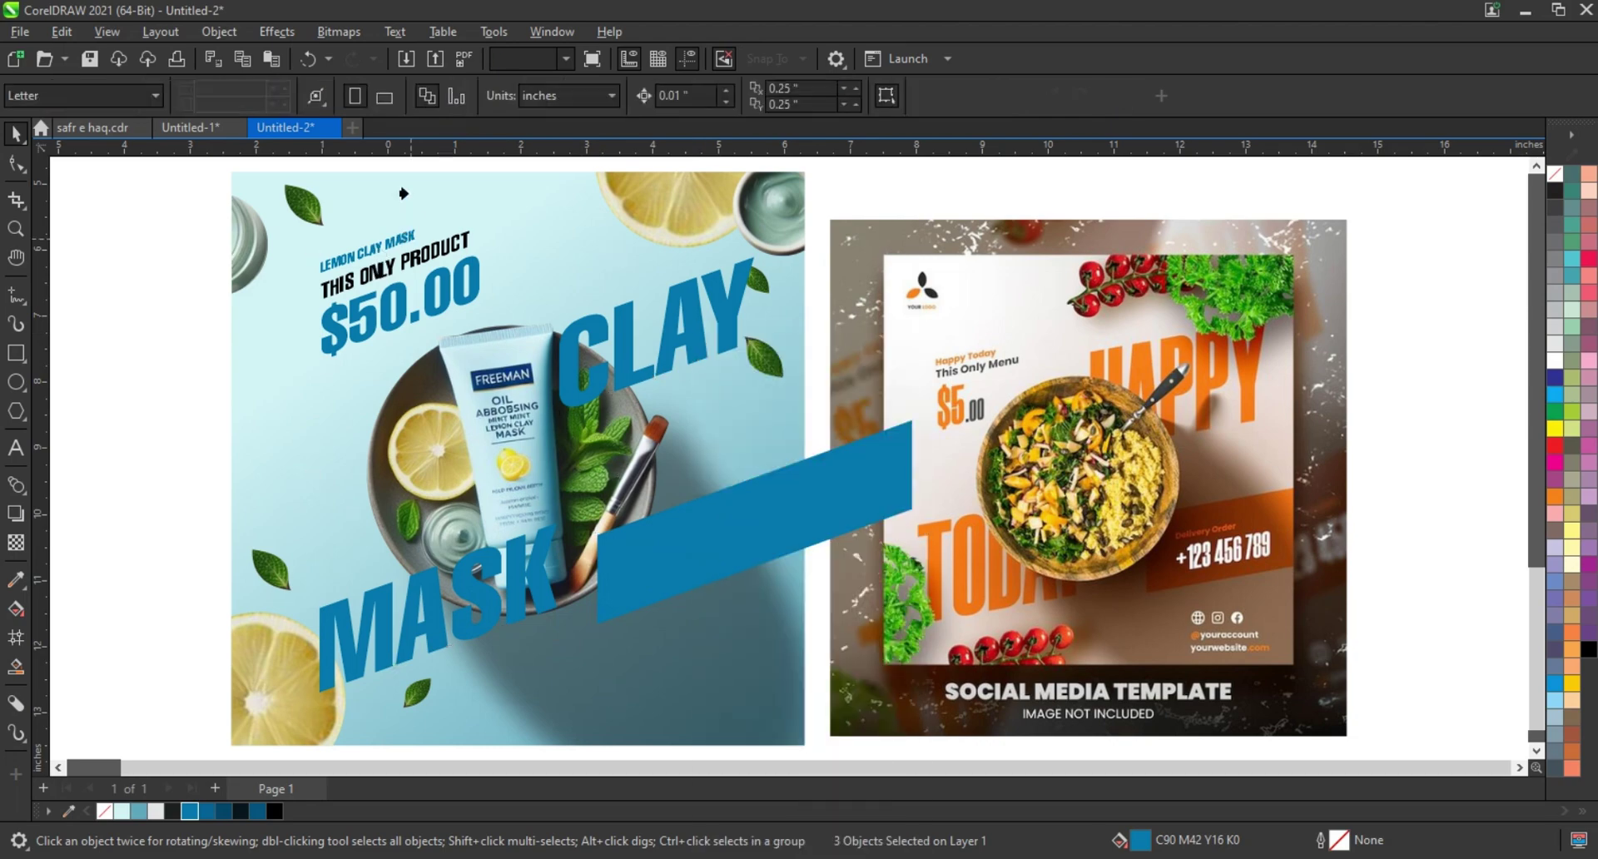
left_click(403, 193)
right_click(409, 194)
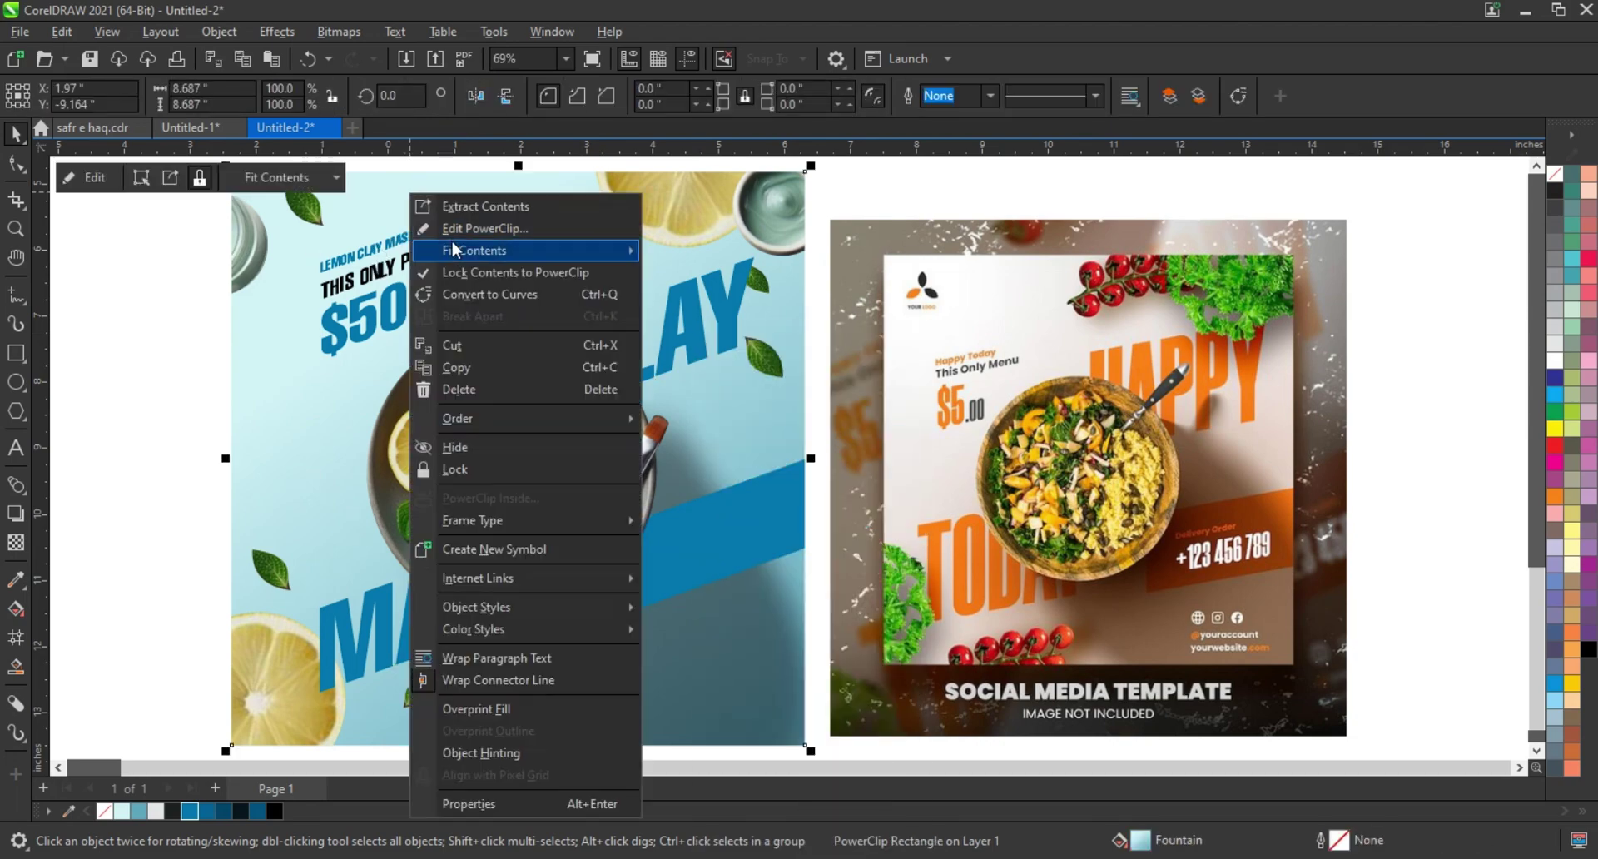
left_click(486, 228)
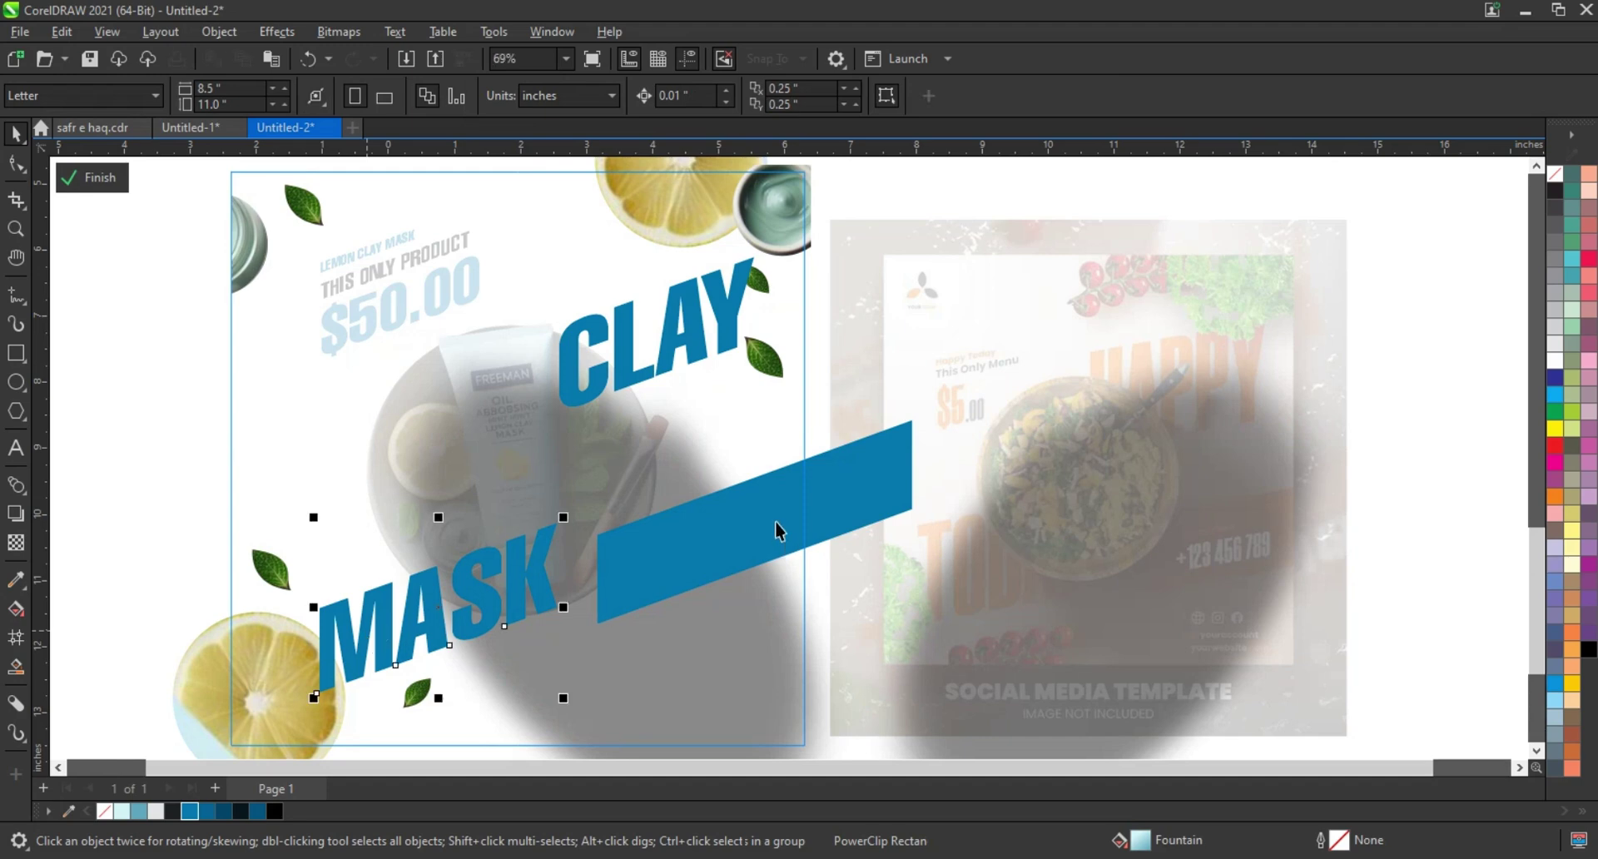
left_click(776, 530)
left_click(736, 344, "shift")
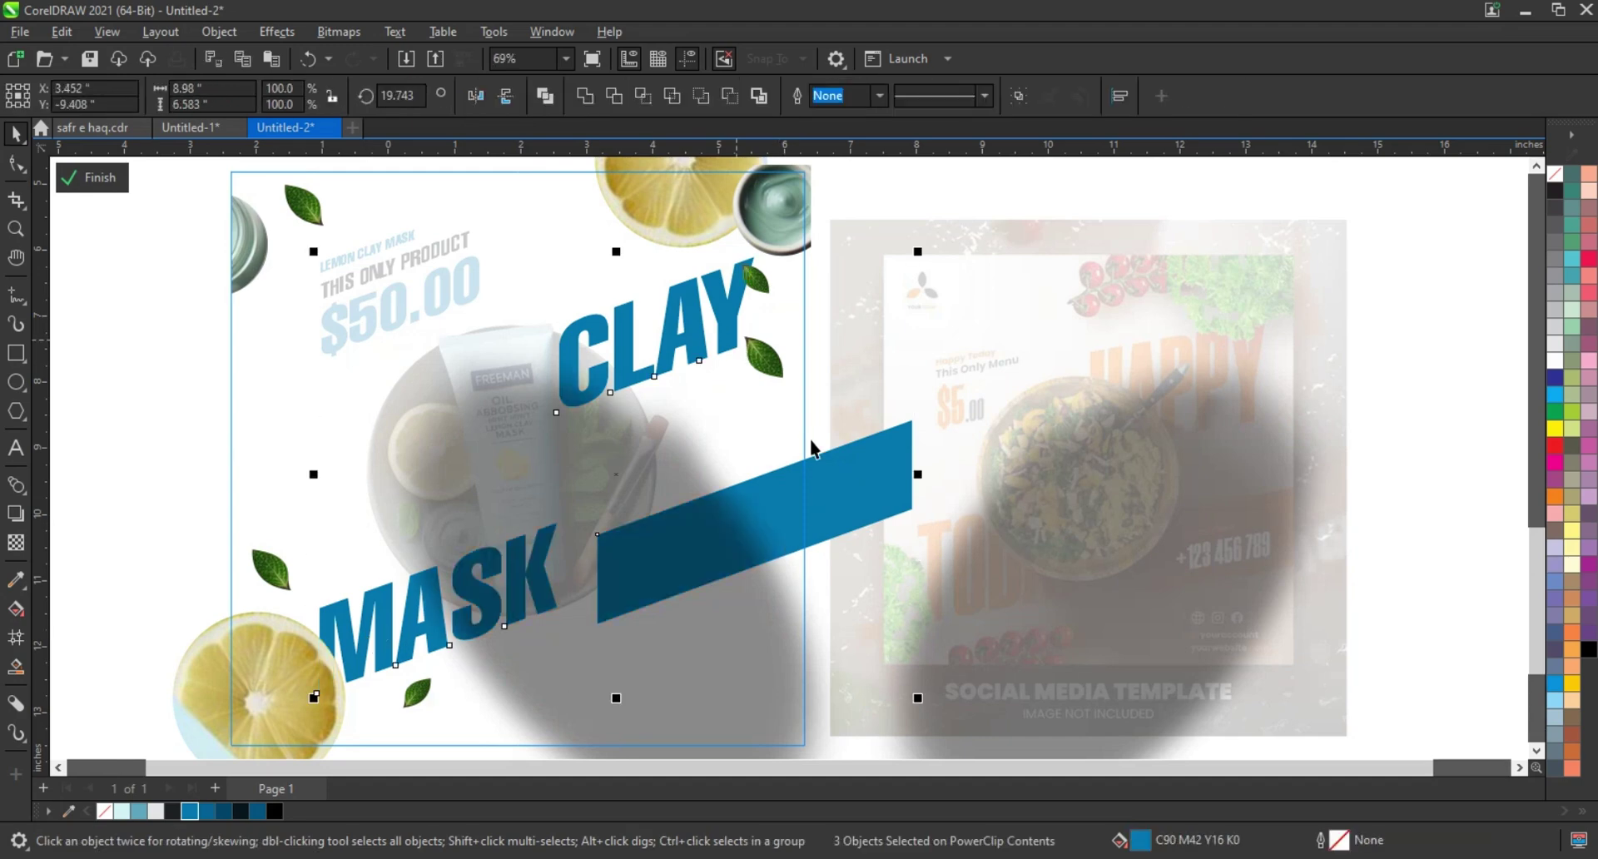
Finish editing the PowerClip and place a copy of THIS ONLY PRODUCT on the blue bar
right_click(887, 459)
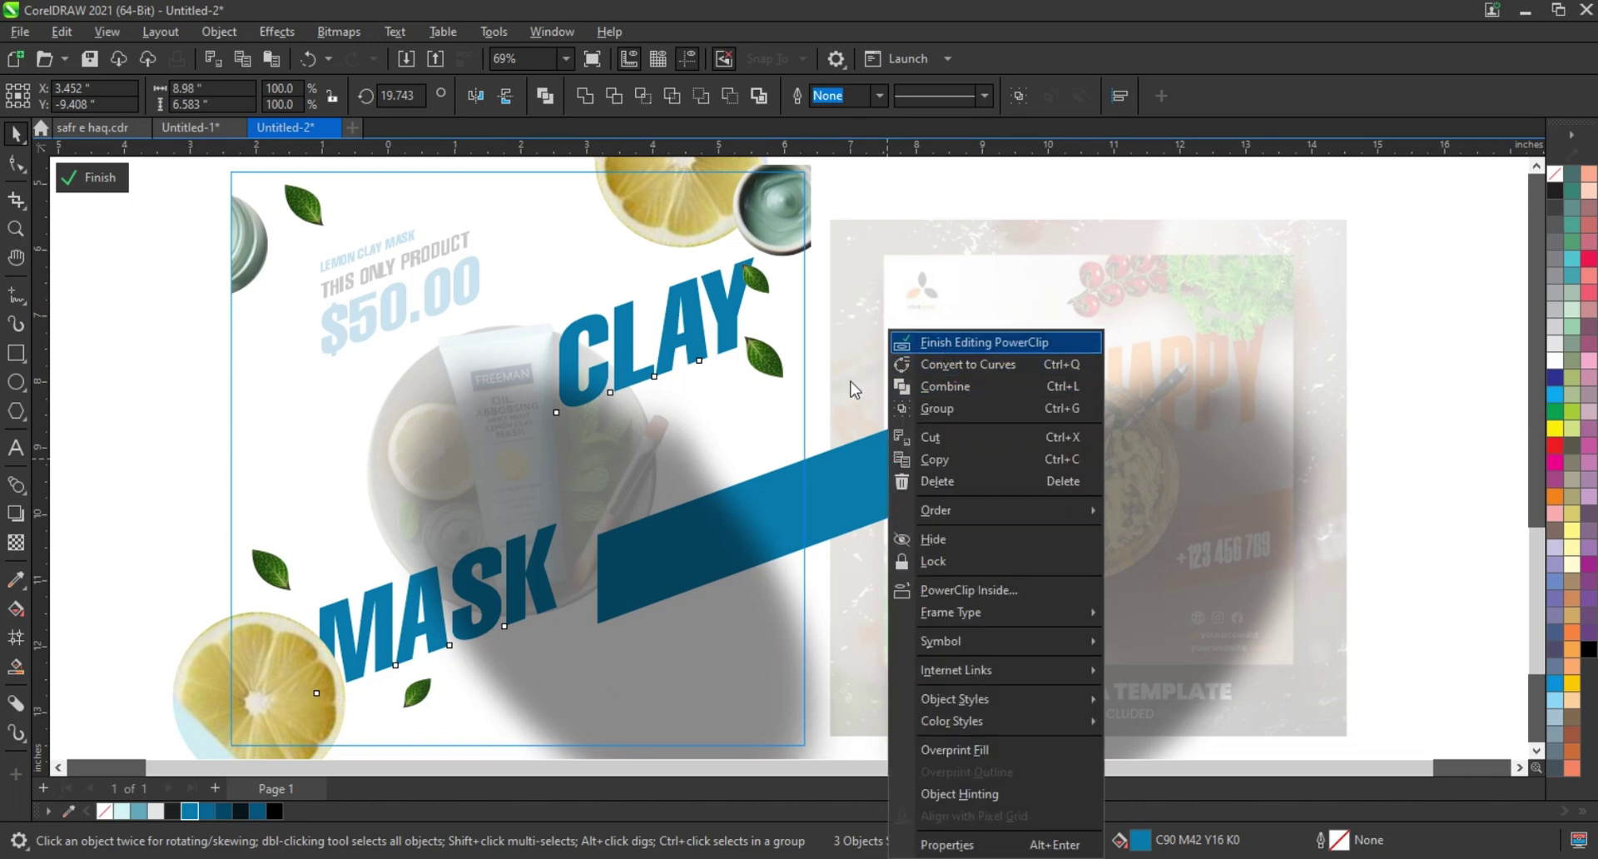
left_click(949, 336)
left_click(86, 428)
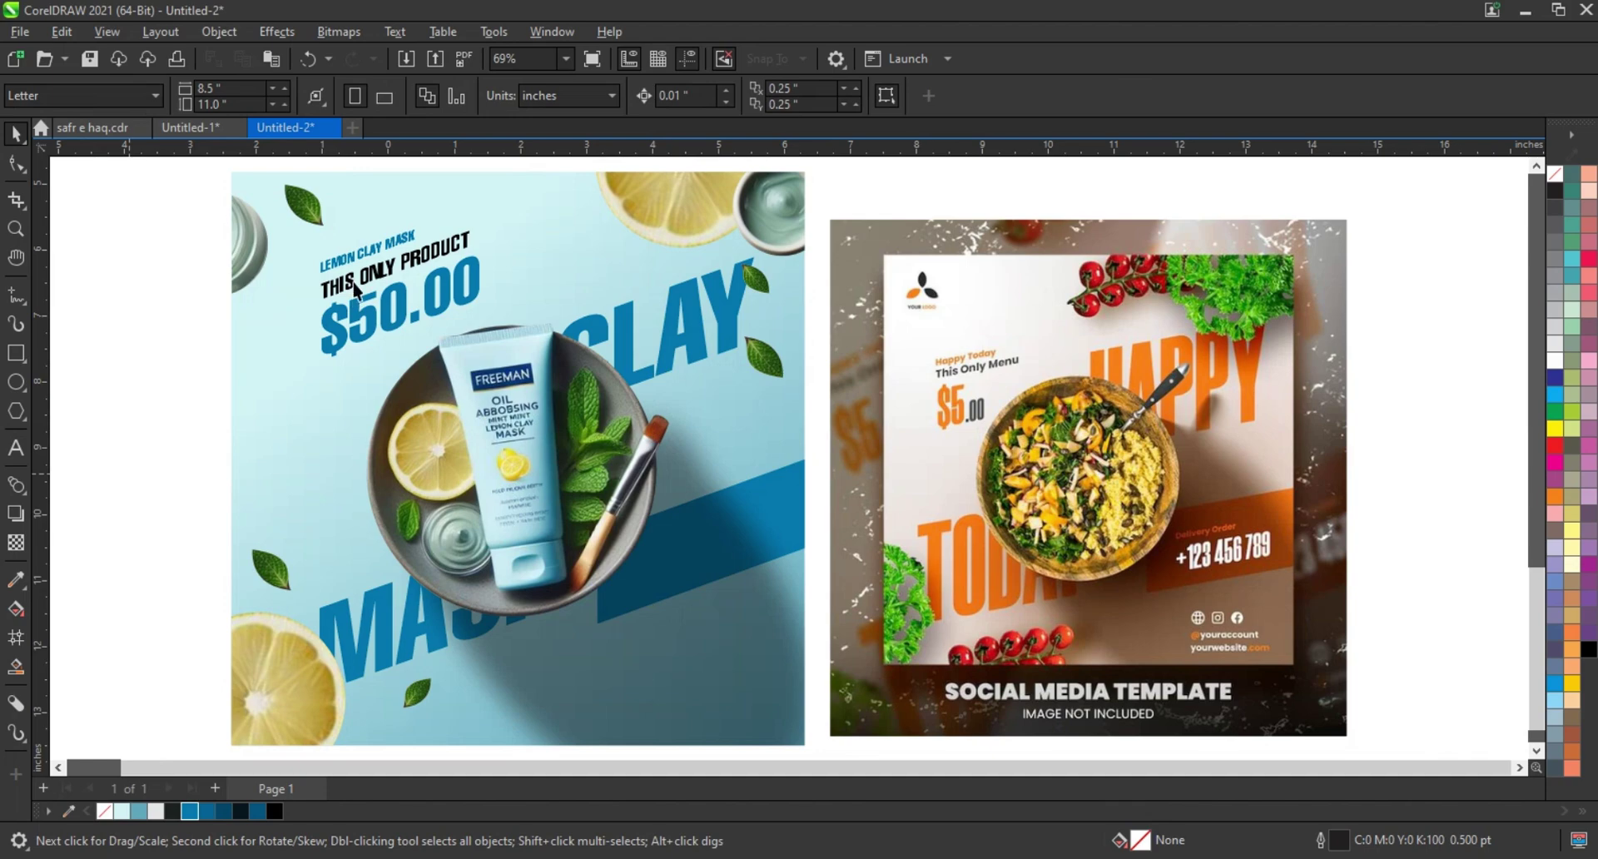
left_click_drag(356, 289, 664, 535)
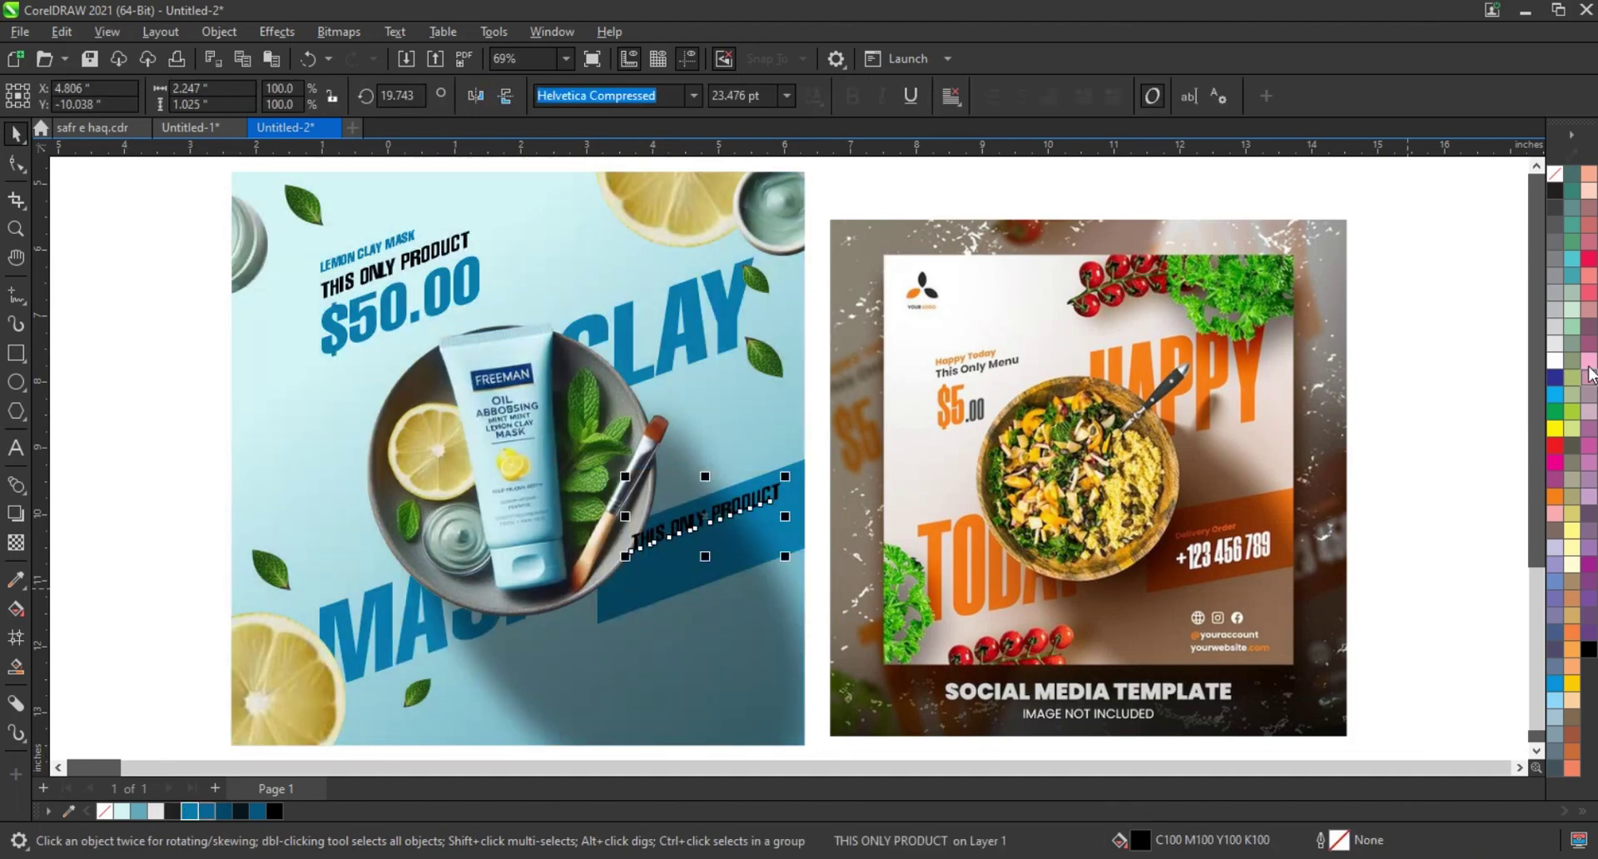
Make the copied text white and retype it as DELIVERY ORDER and +123 456 789
left_click(1554, 359)
left_click(17, 446)
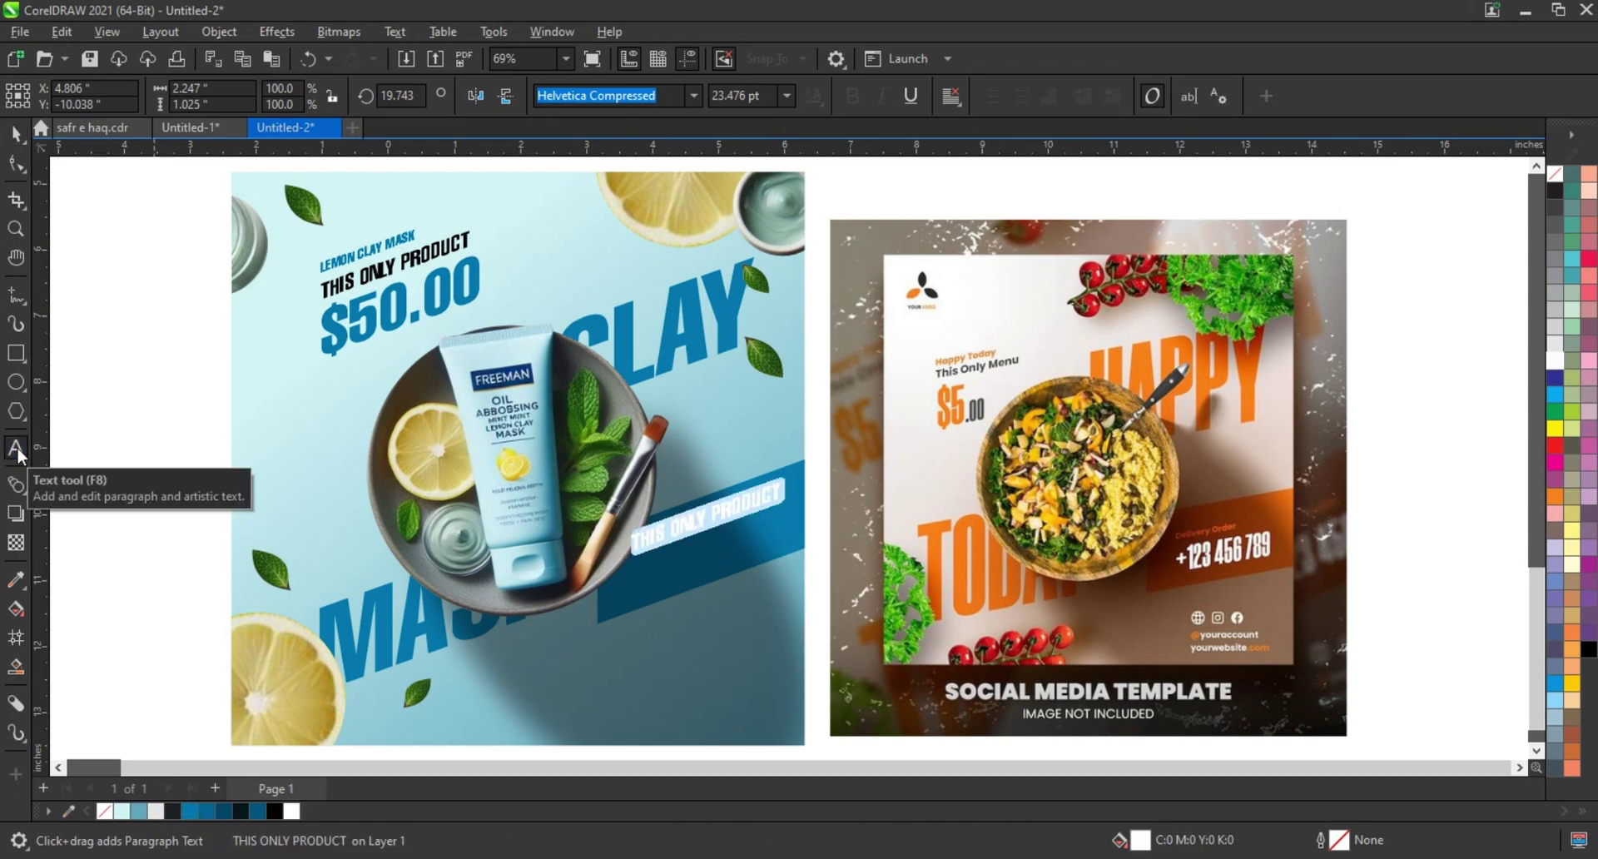
type("DELIVERY ORDER")
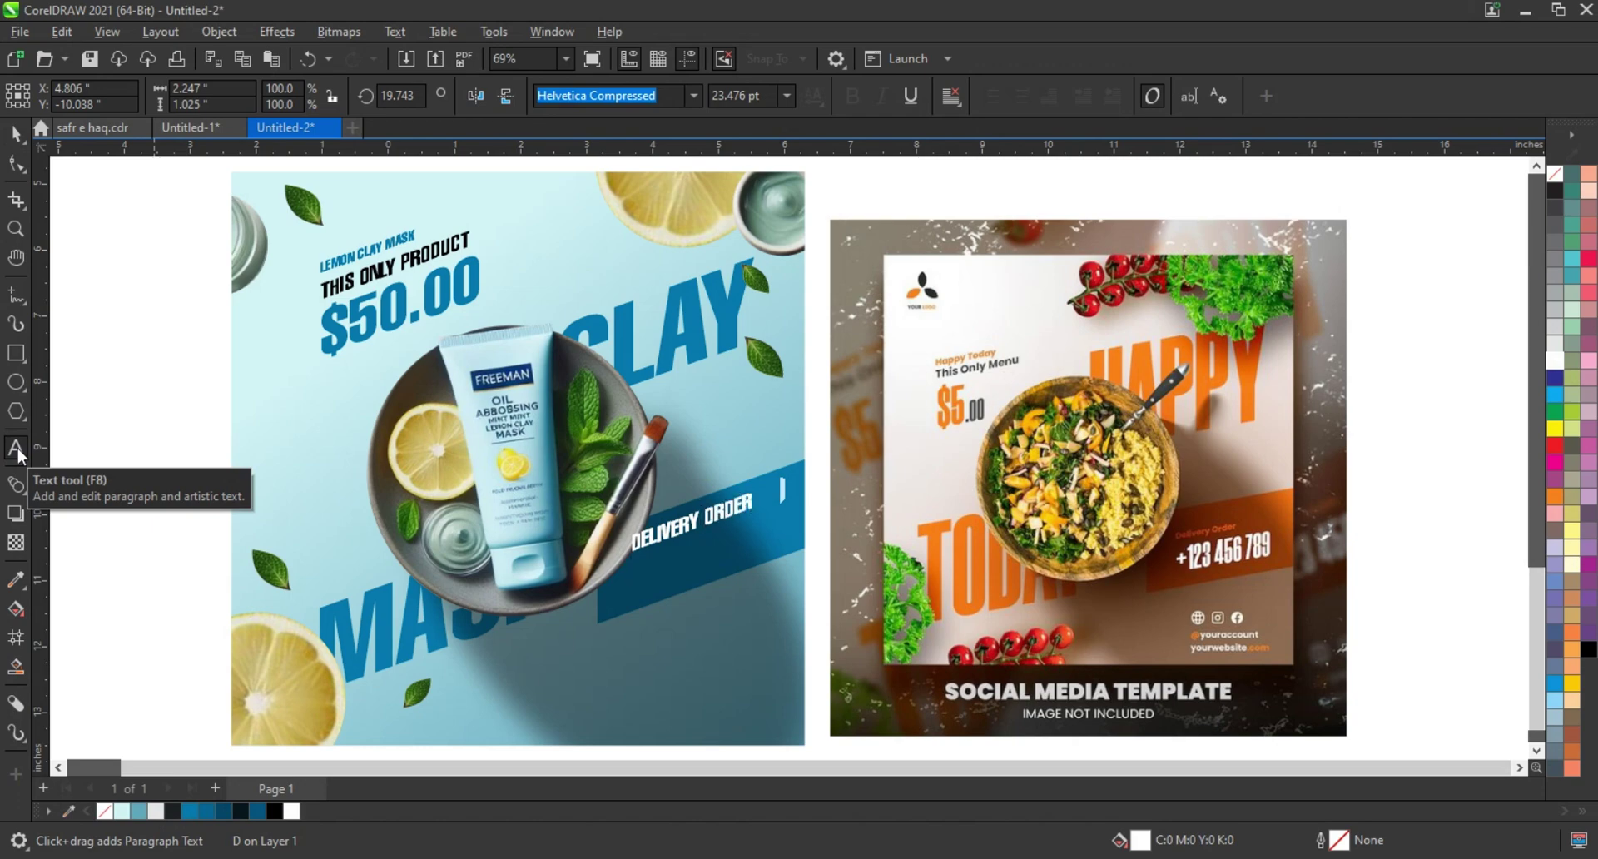
type("+123 456 7")
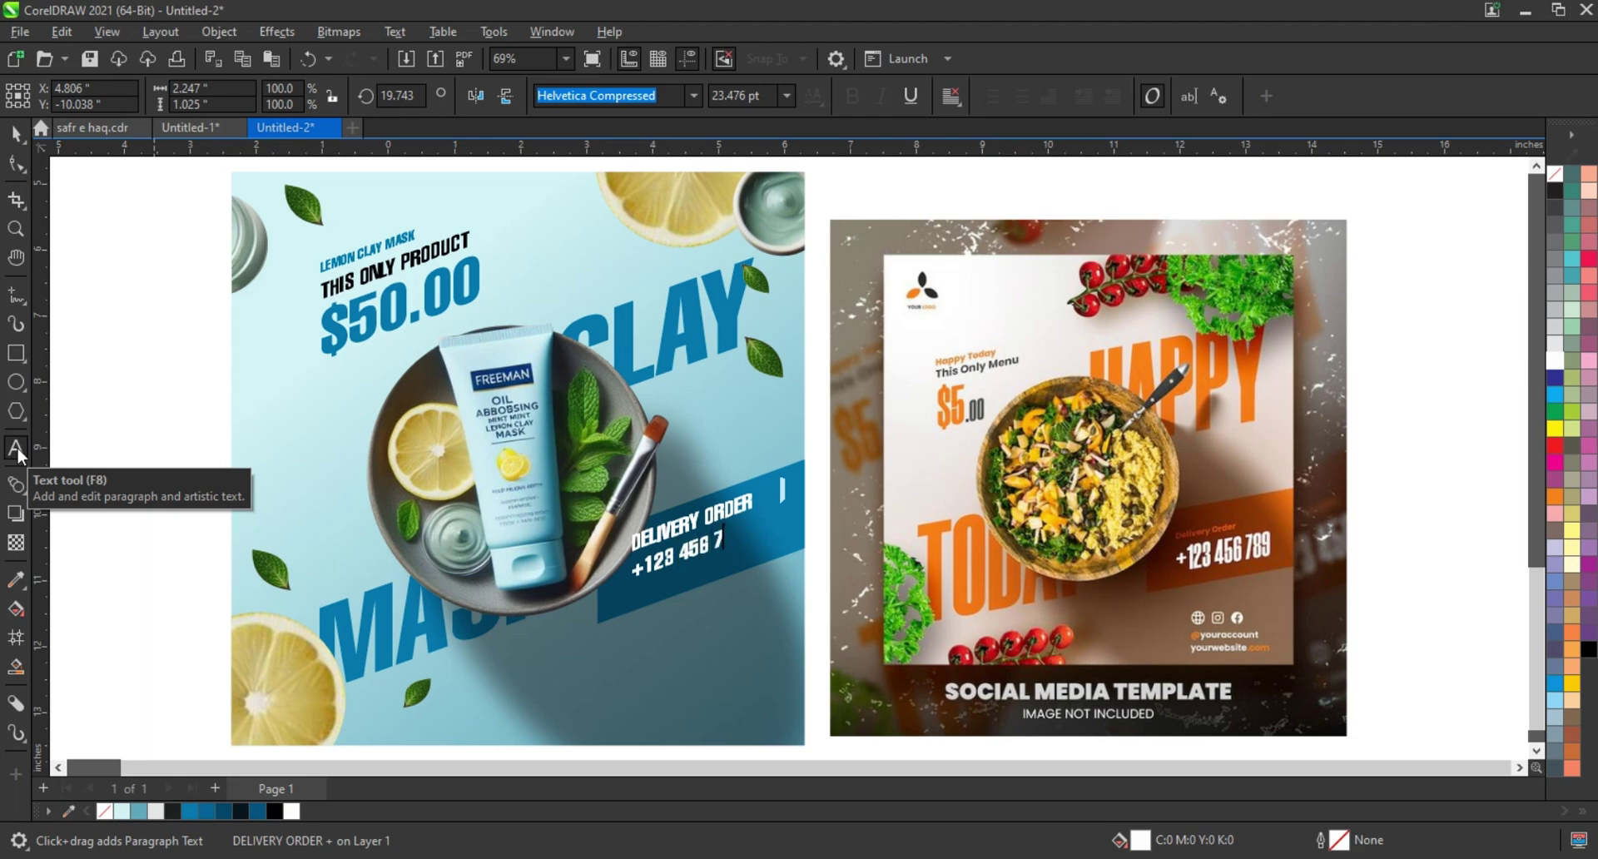
type("89")
key("ctrl+space")
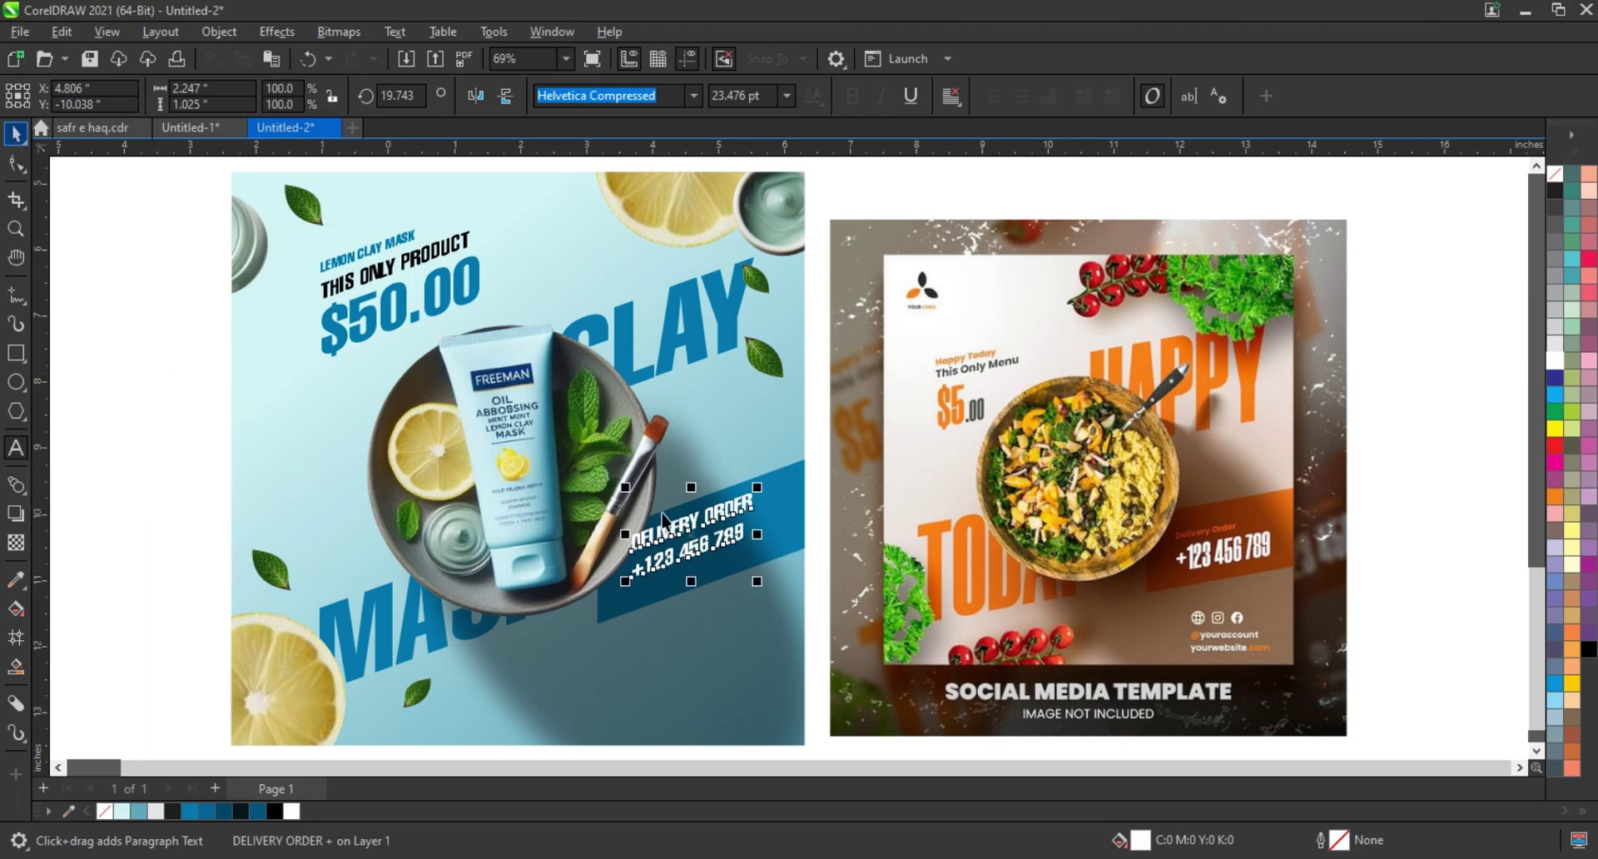
left_click_drag(712, 547, 707, 561)
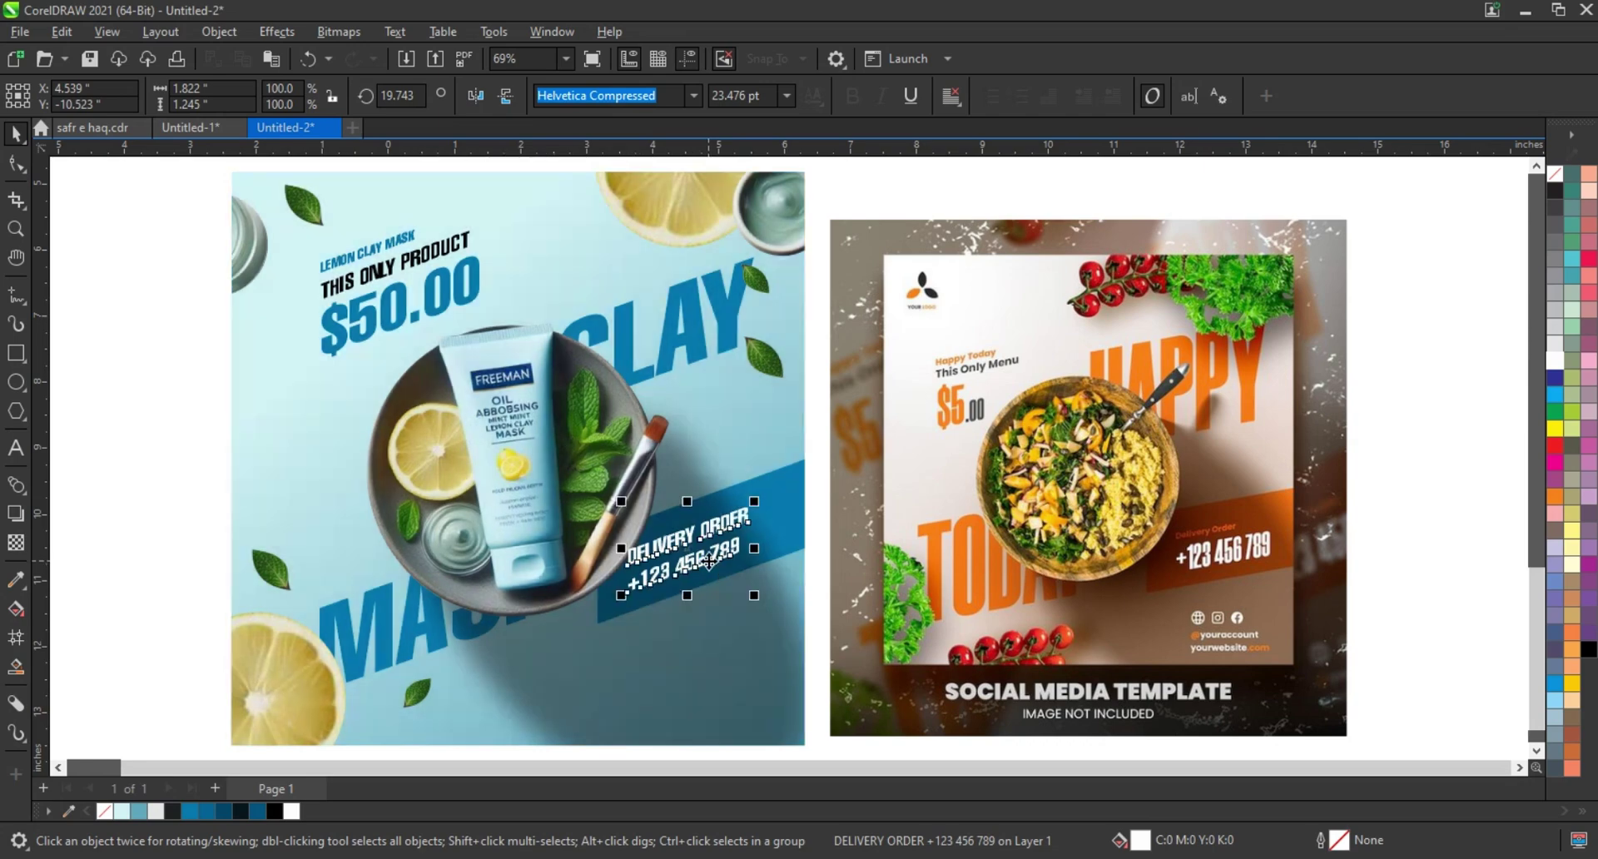
key("ctrl+z")
Set DELIVERY ORDER in Helvetica at half size, enlarge the phone number, and reposition both lines
left_click(692, 94)
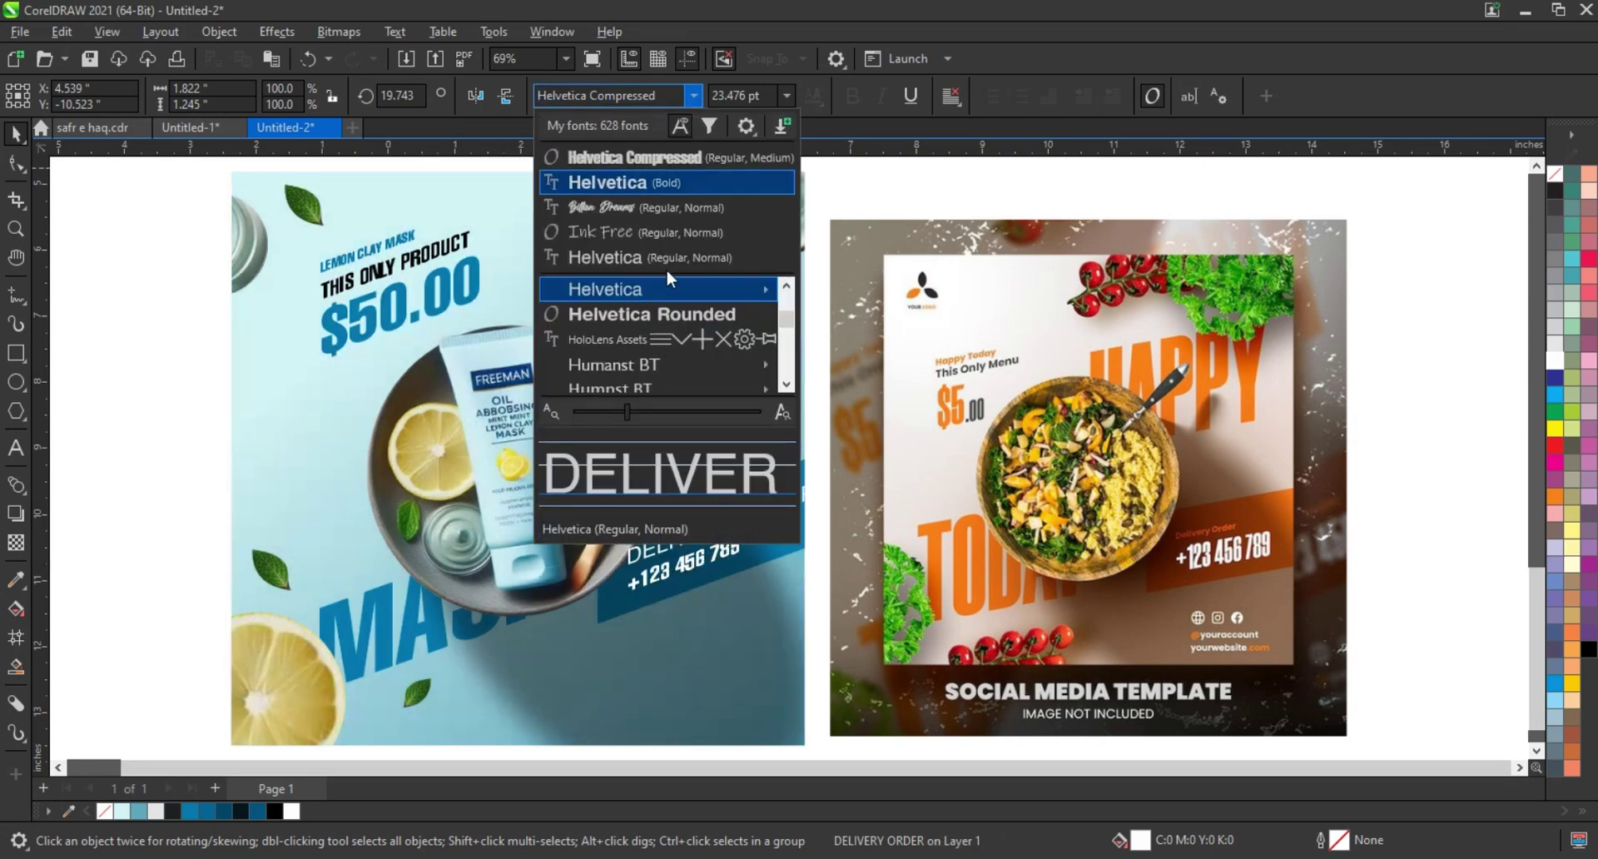
mouse_move(649, 288)
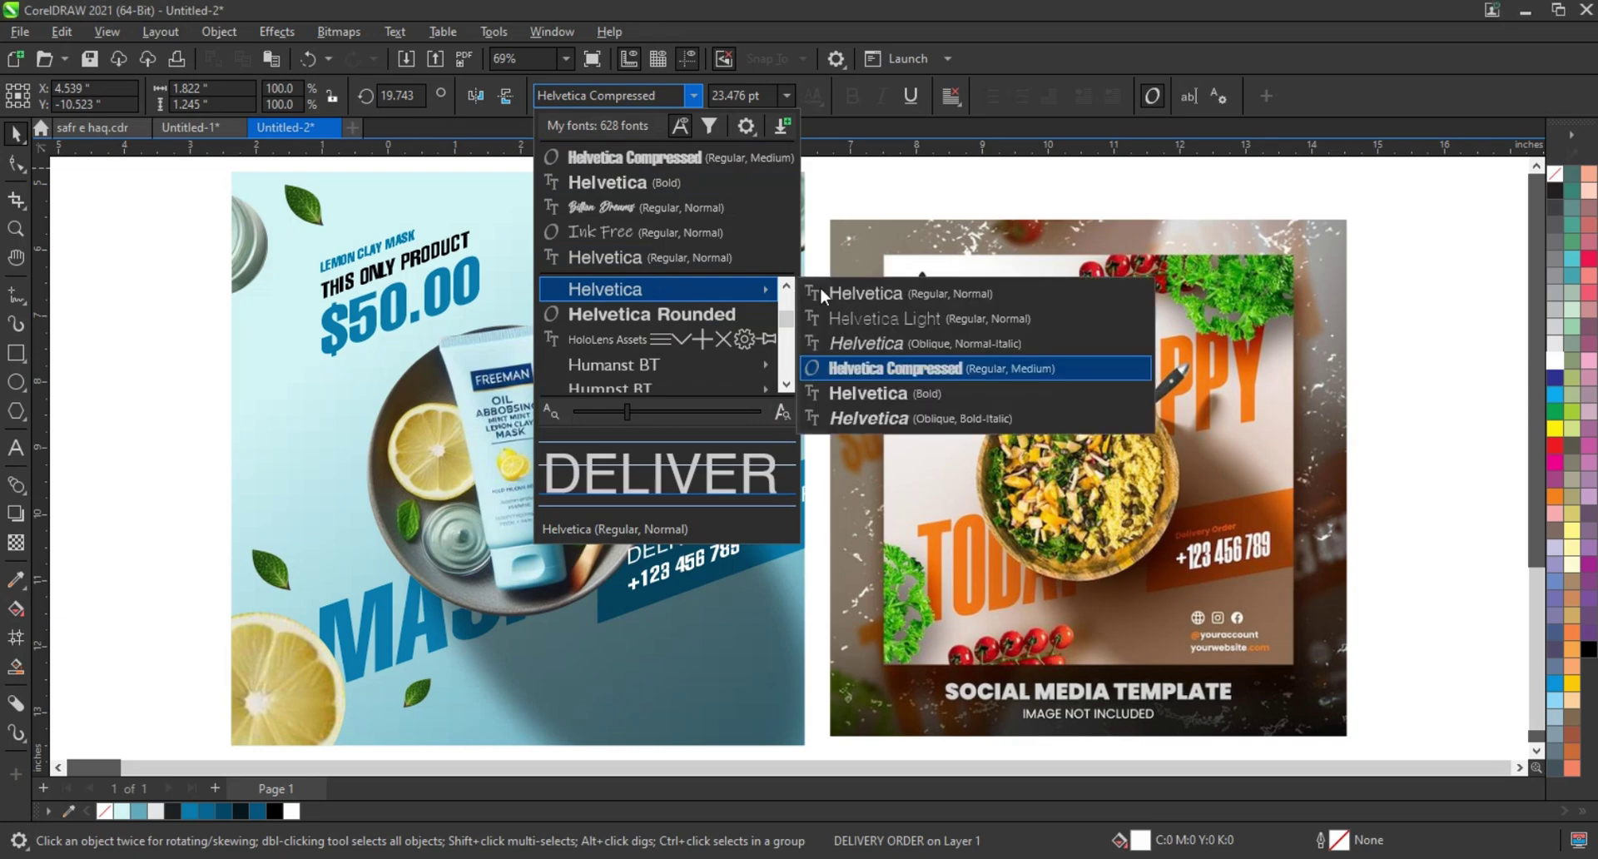
left_click(844, 293)
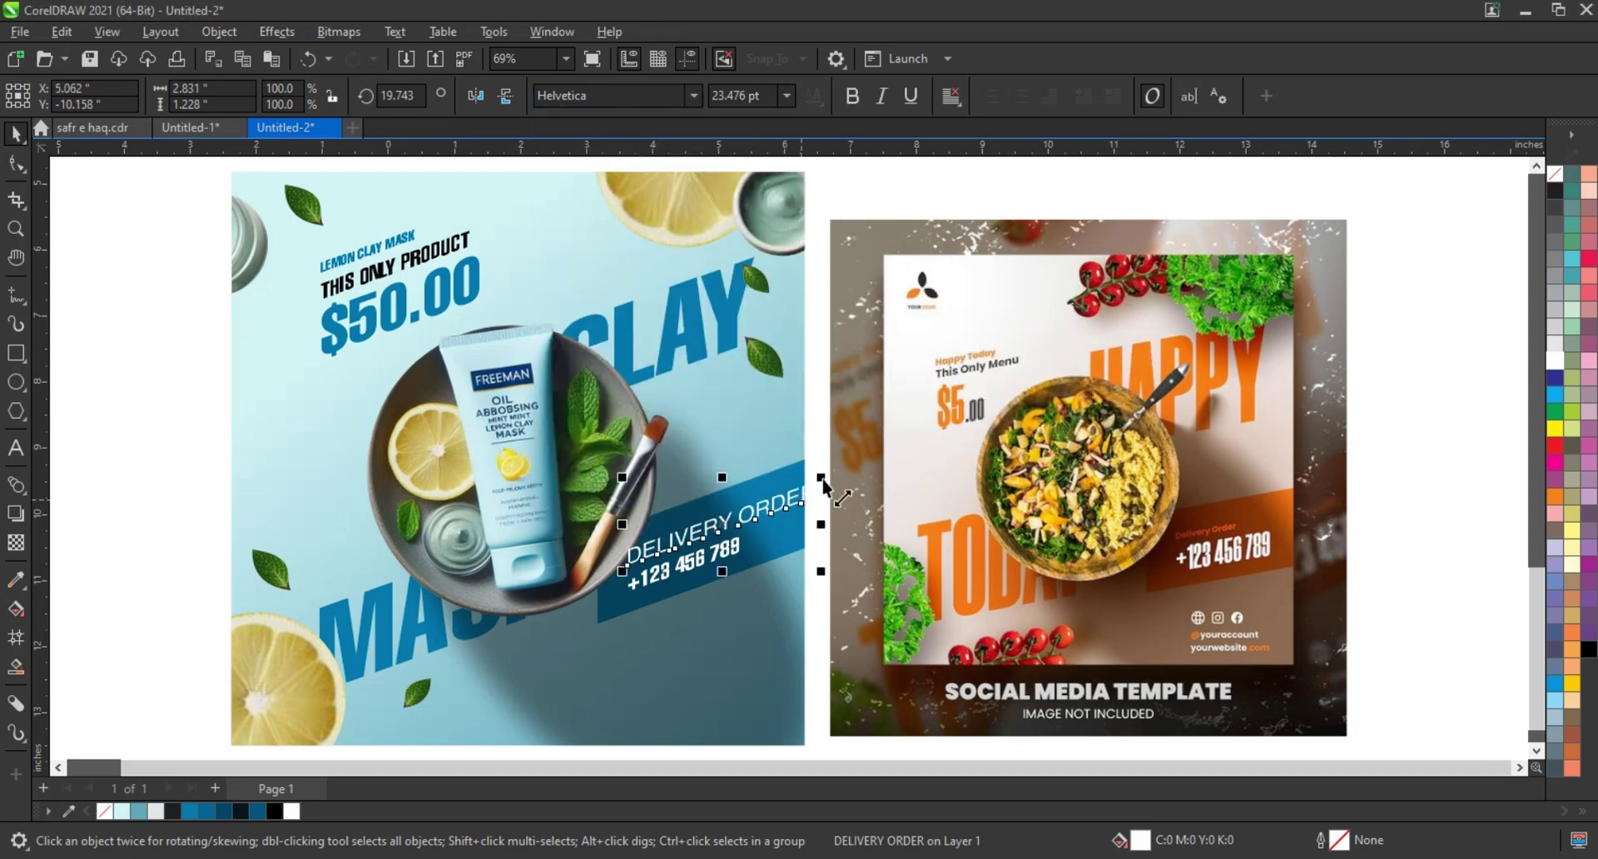
left_click_drag(821, 477, 741, 528)
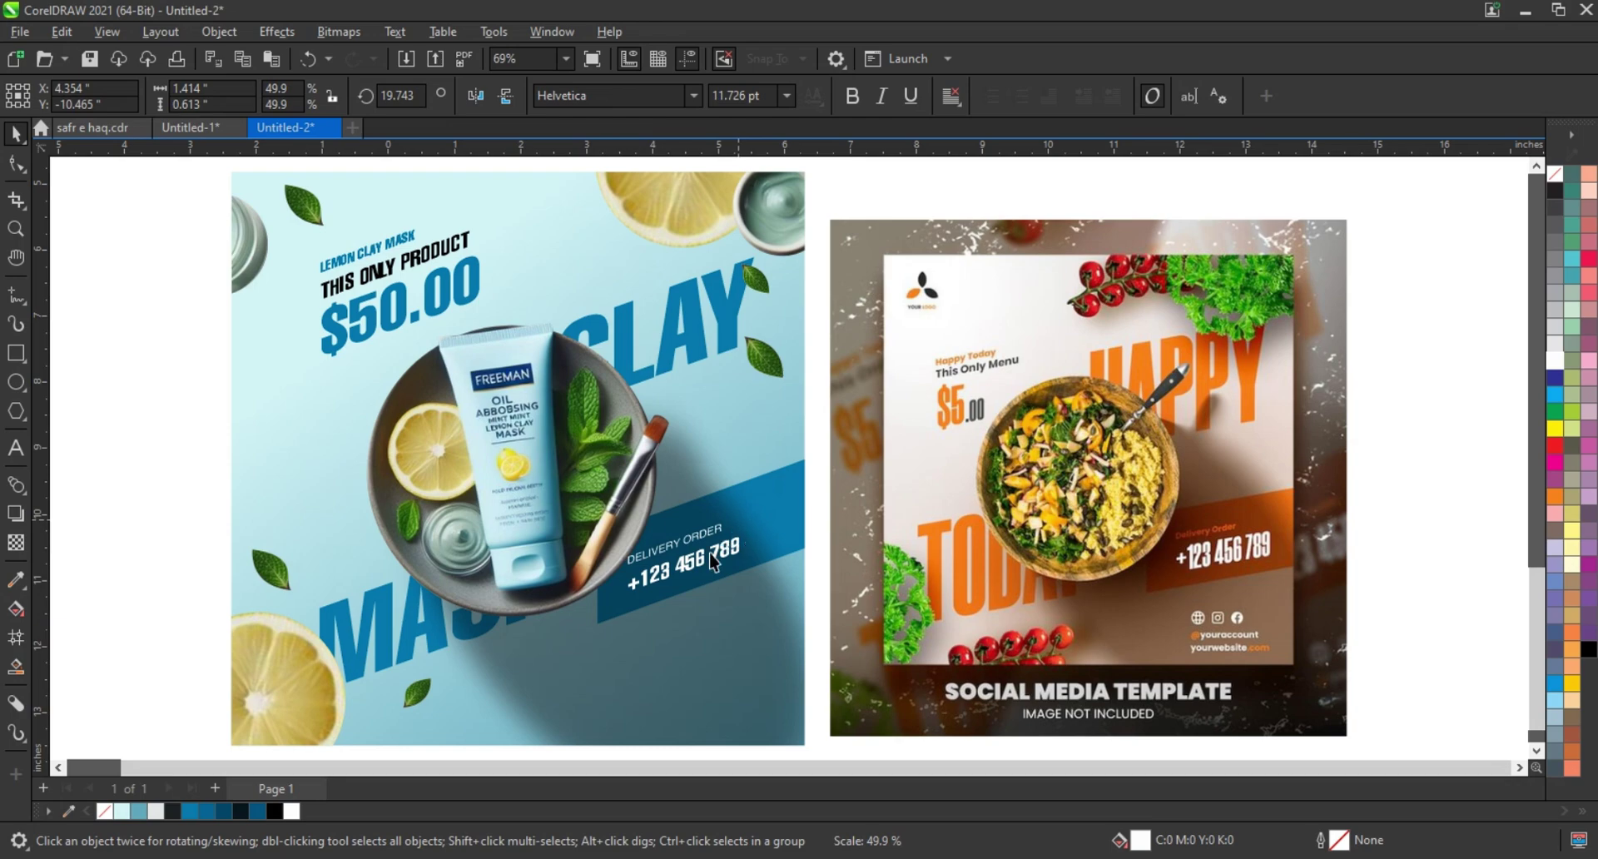
left_click_drag(714, 563, 796, 497)
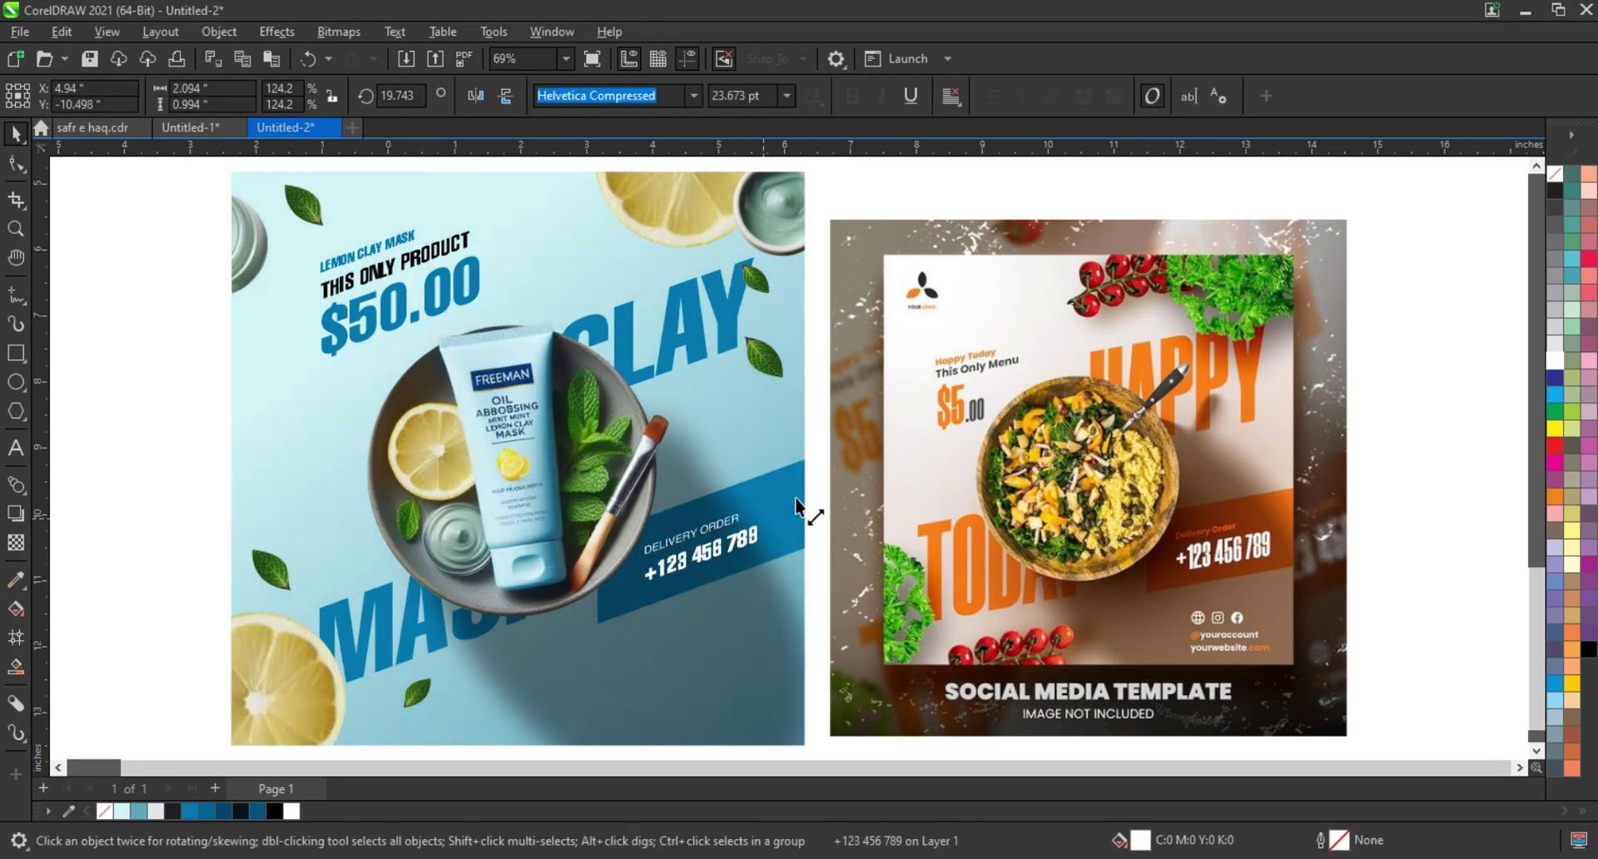
left_click(722, 520)
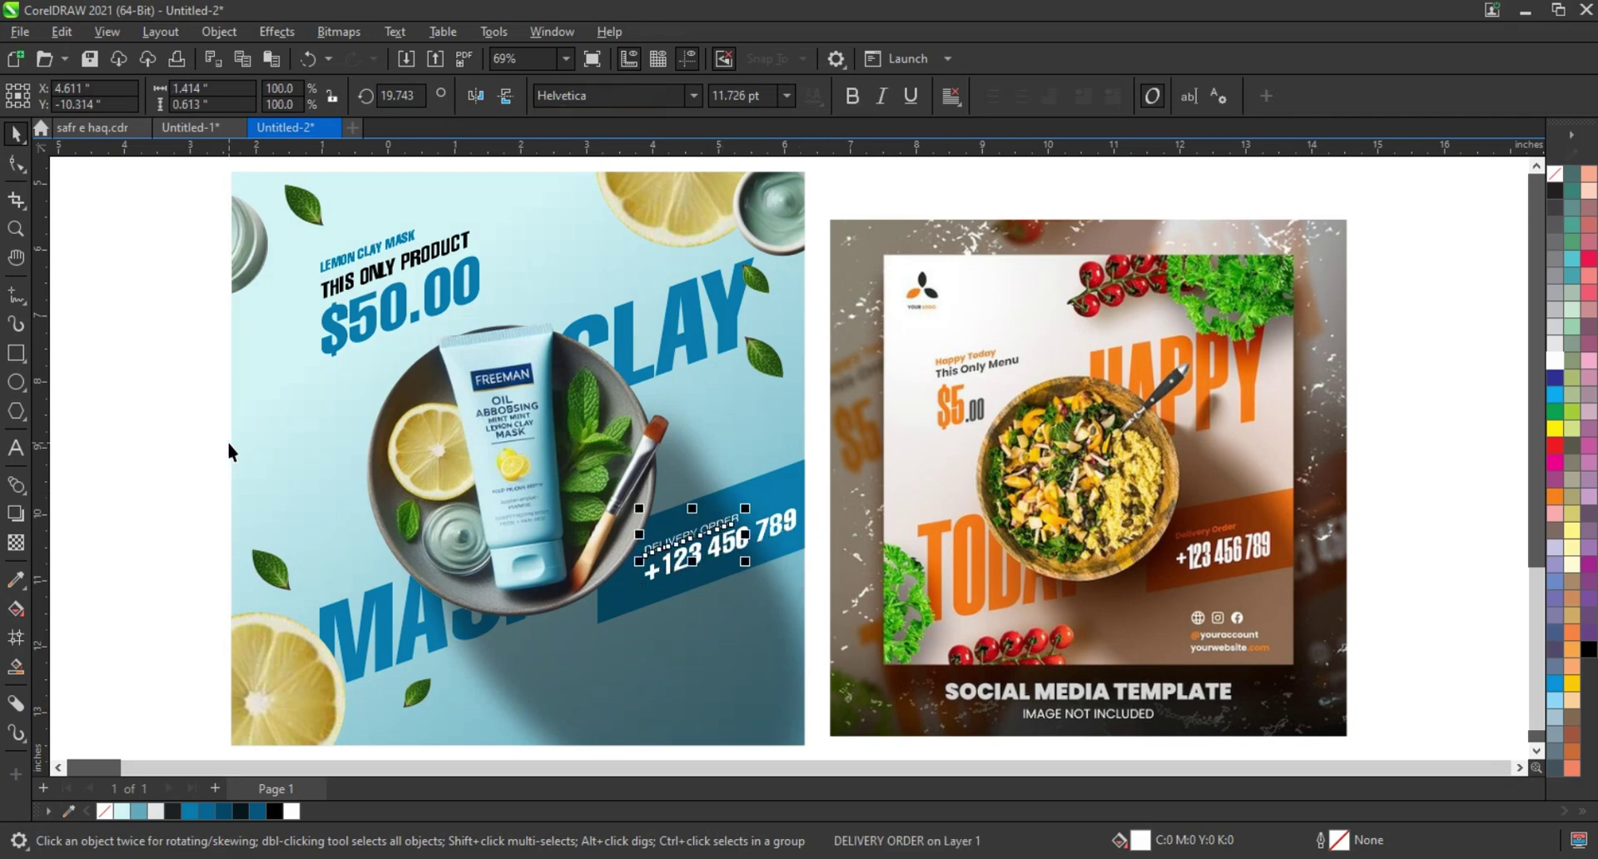
left_click(683, 561, "shift")
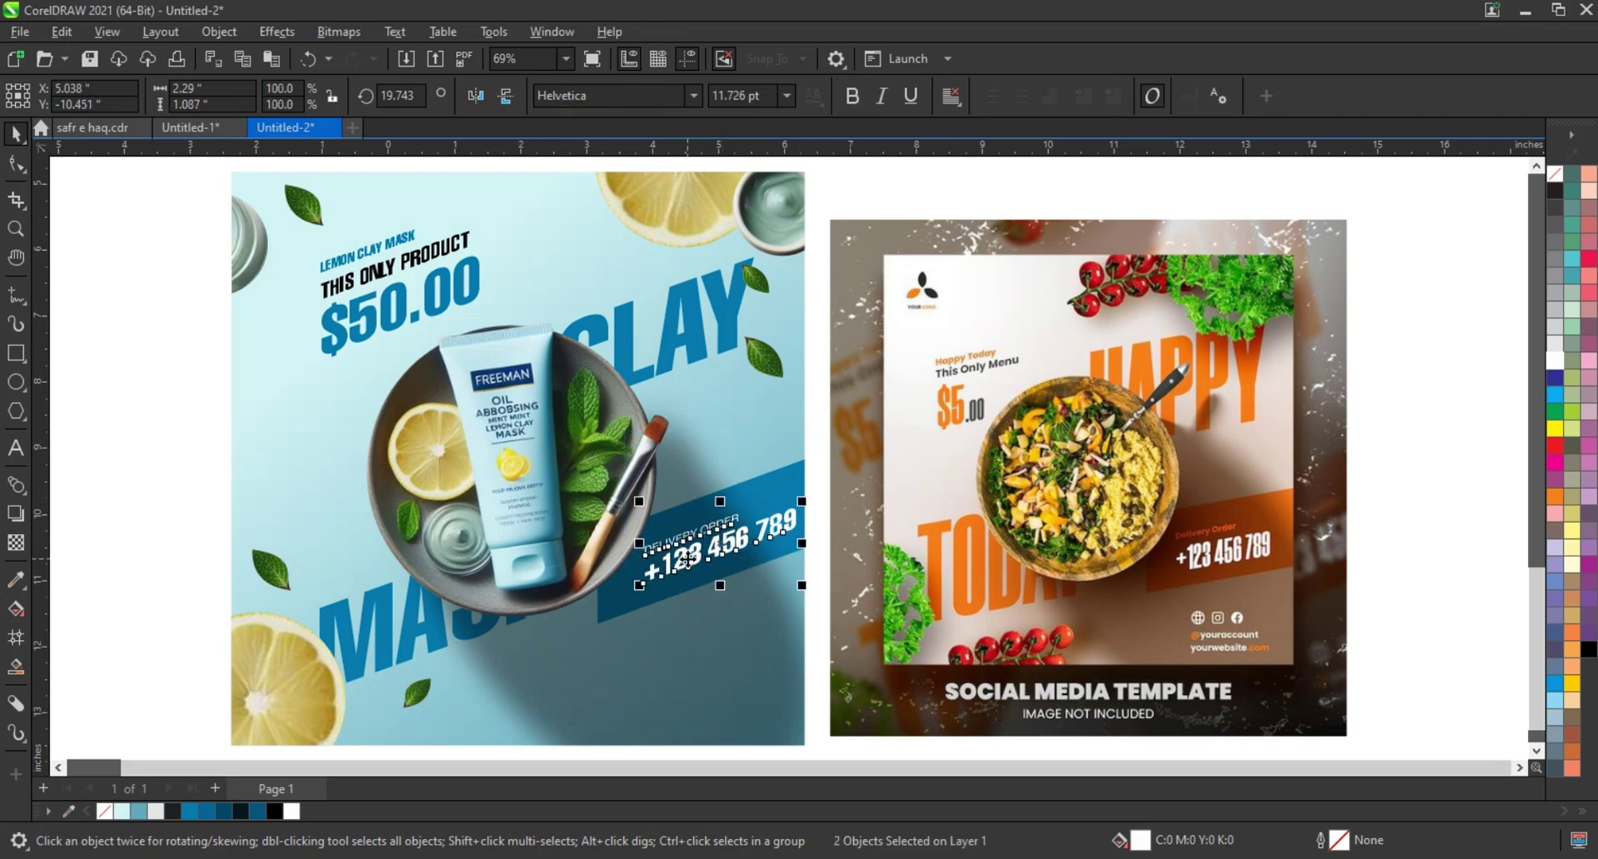
left_click(810, 513)
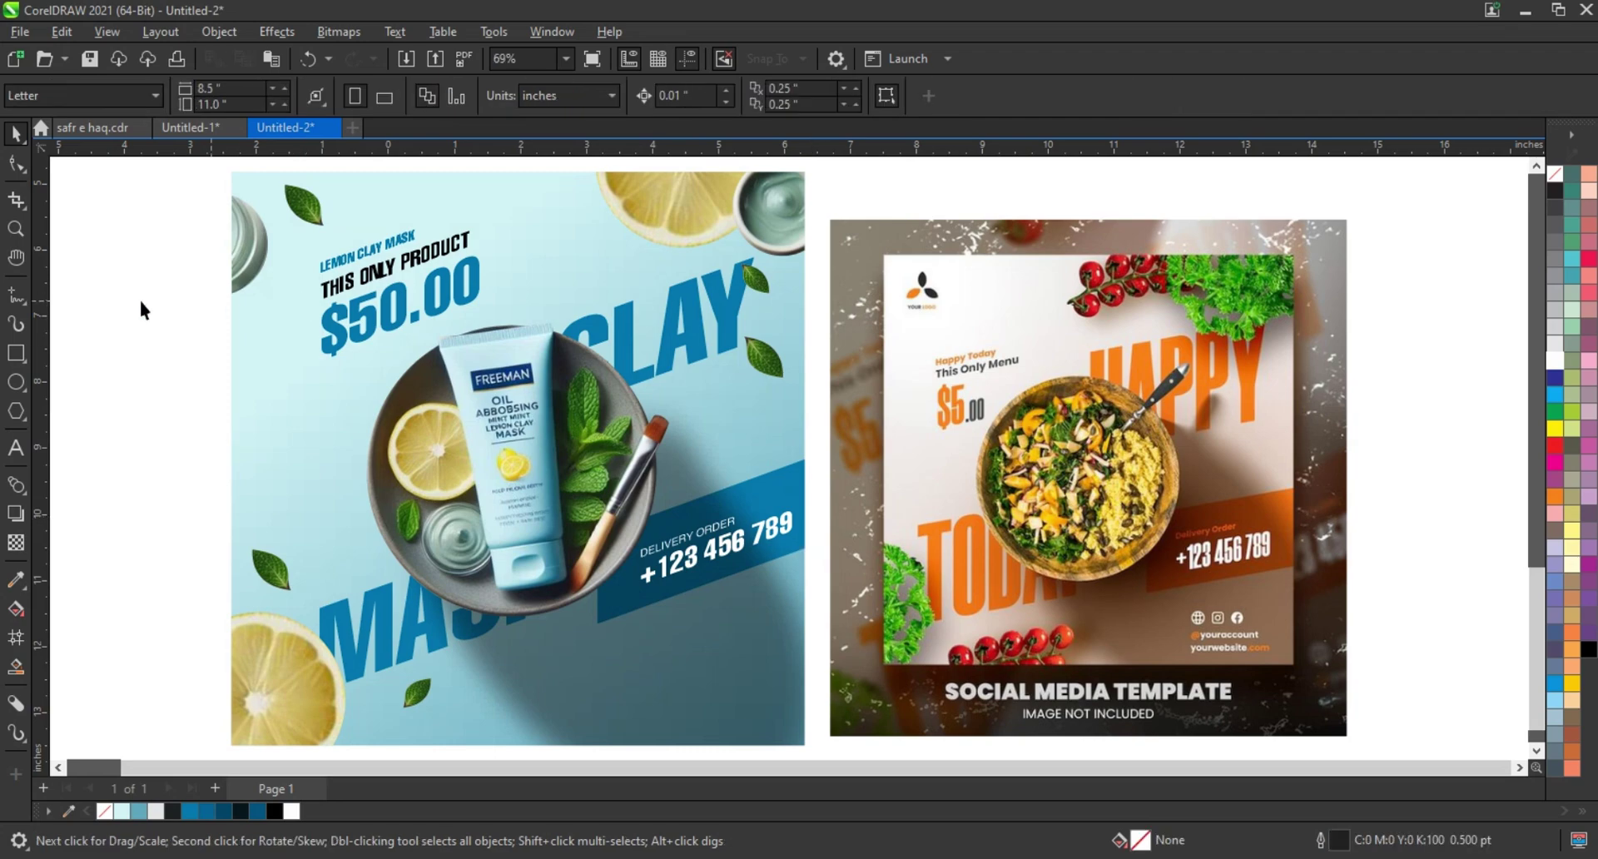
scroll(583, 398, "down", 1)
scroll(574, 398, "down", 1)
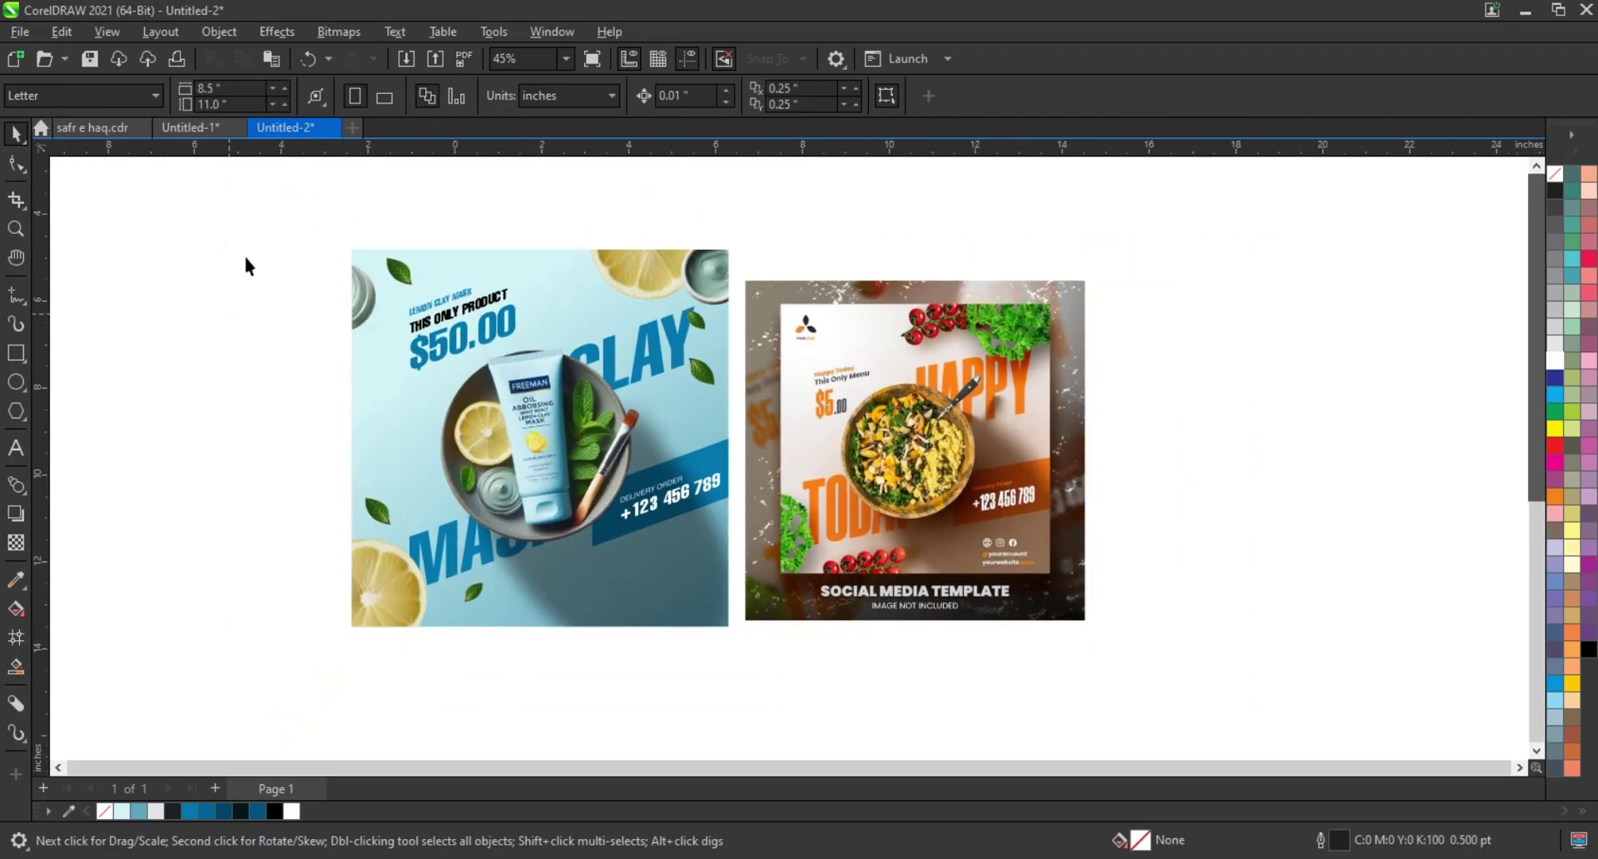
left_click_drag(802, 576, 1115, 645)
scroll(1419, 563, "up", 1)
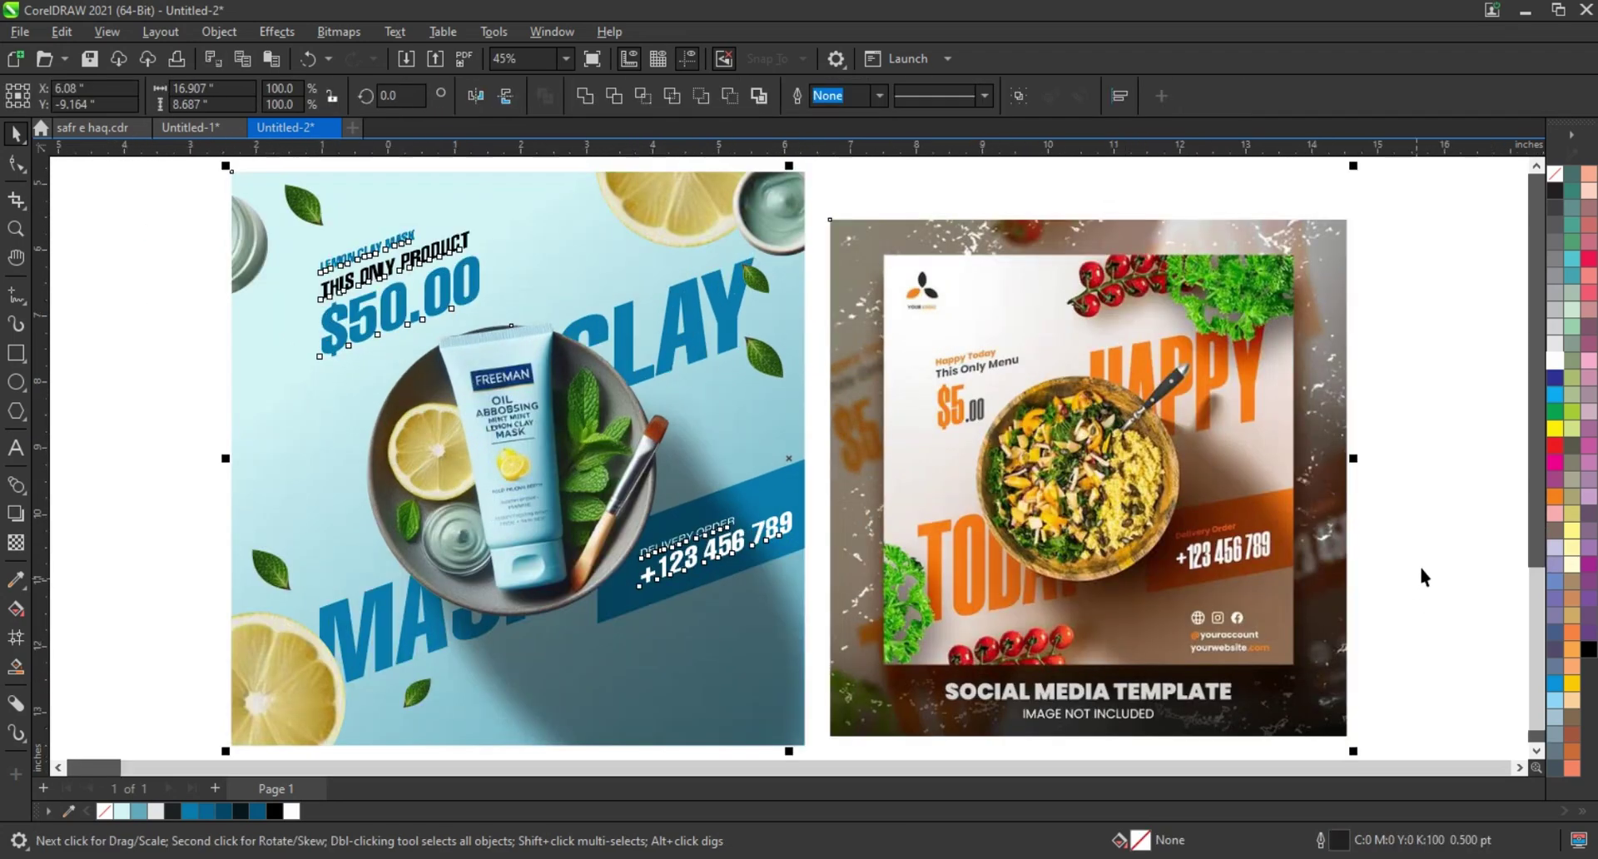
scroll(1419, 563, "up", 1)
key("F9")
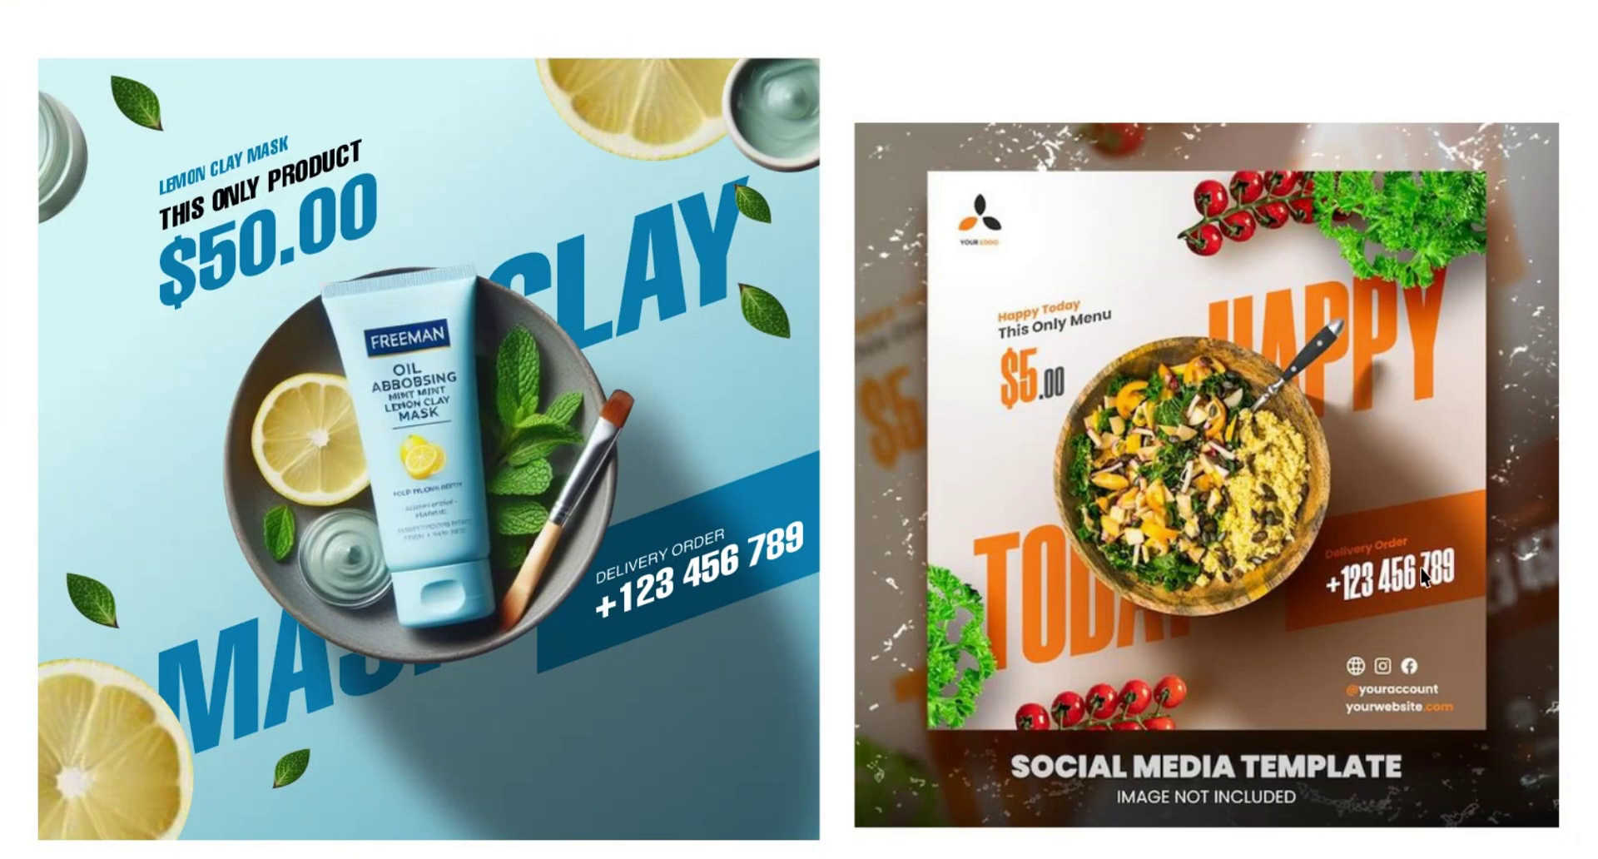